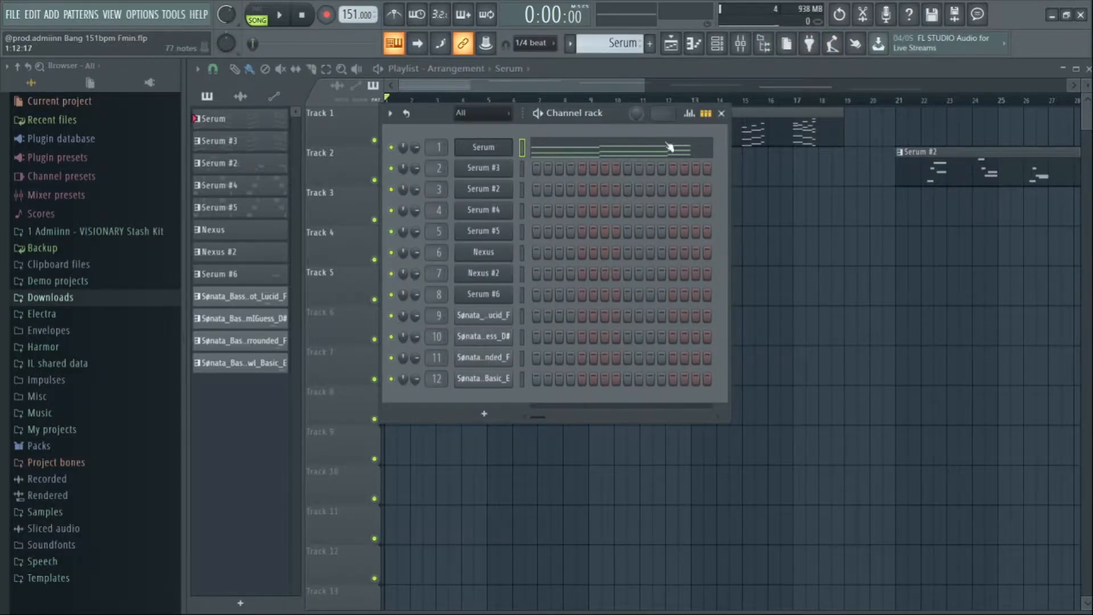
- Open the Serum channel's notes in the piano roll and play them back briefly
left_click(613, 147)
scroll(485, 87, "down", 1)
scroll(490, 94, "down", 4)
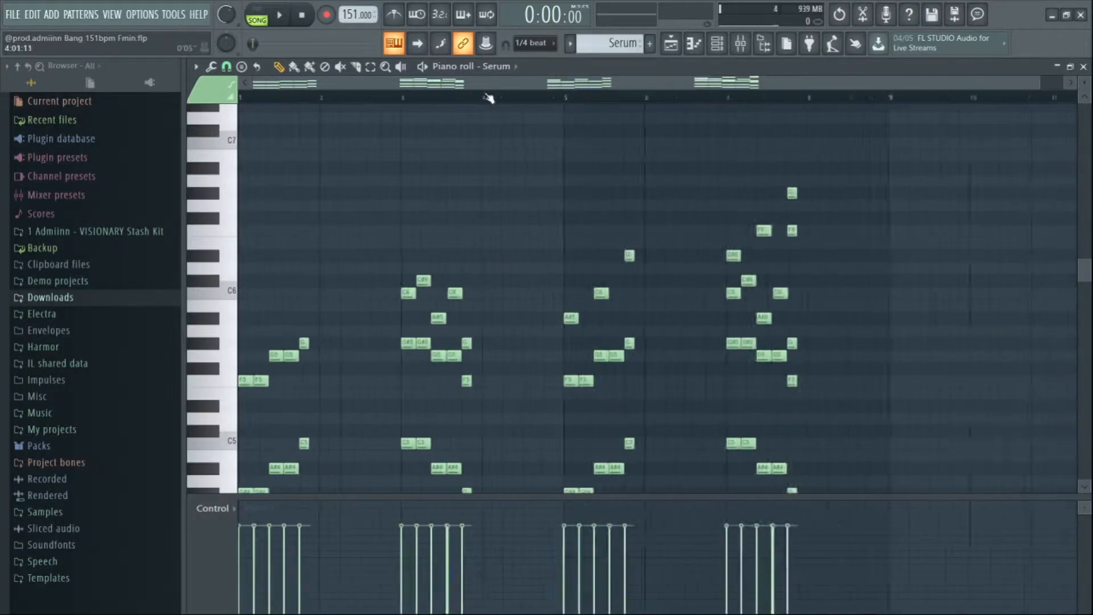
key("space")
scroll(342, 88, "up", 2)
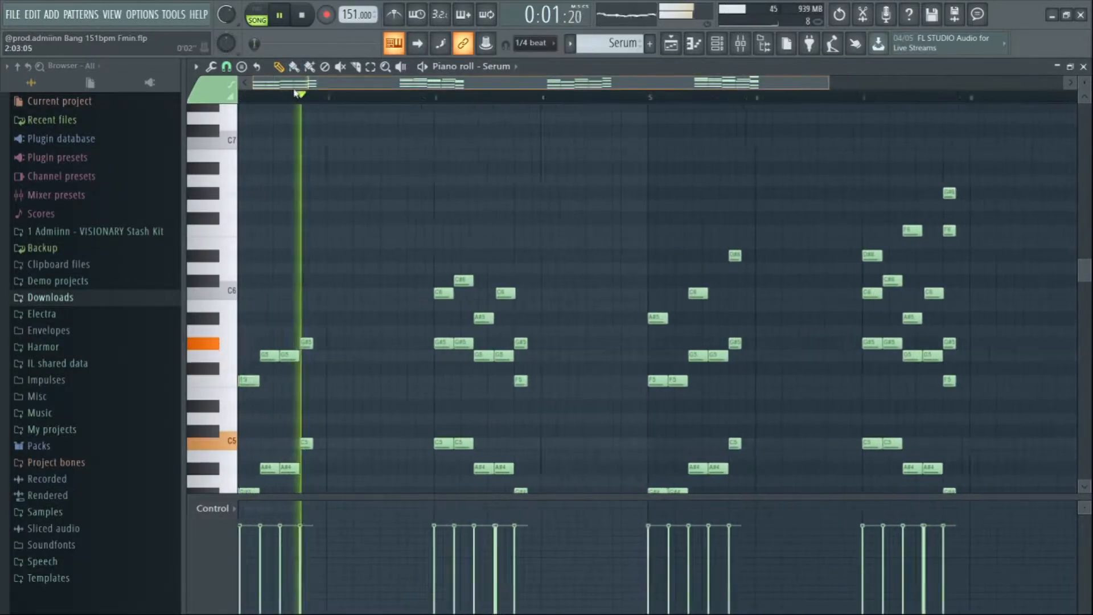
key("space")
- View the mixer's insert tracks and play the arrangement briefly from the playlist
left_click(740, 42)
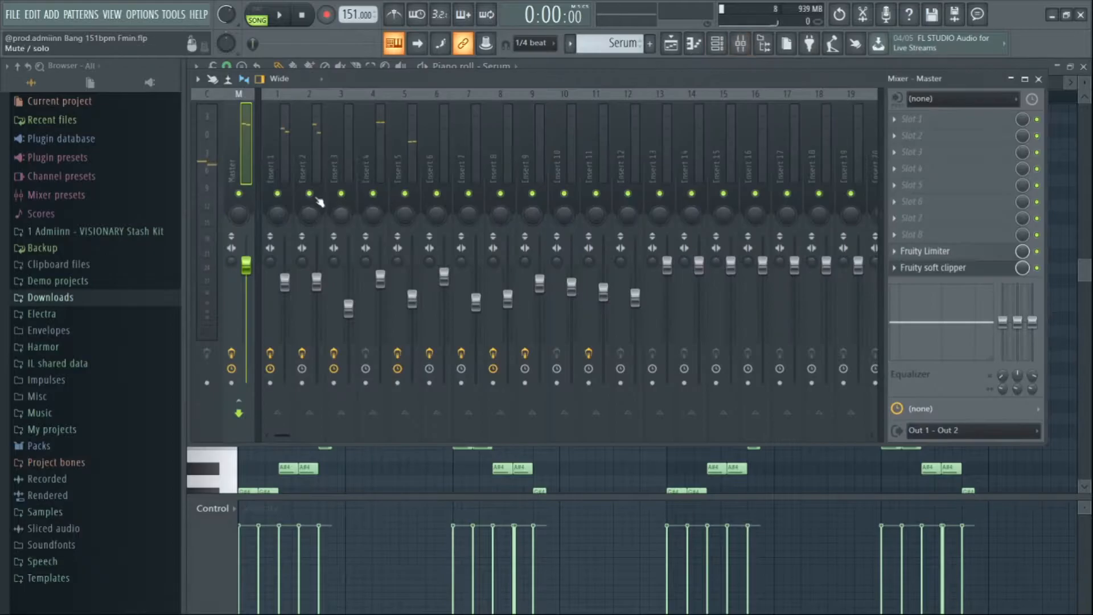
left_click(670, 44)
key("space")
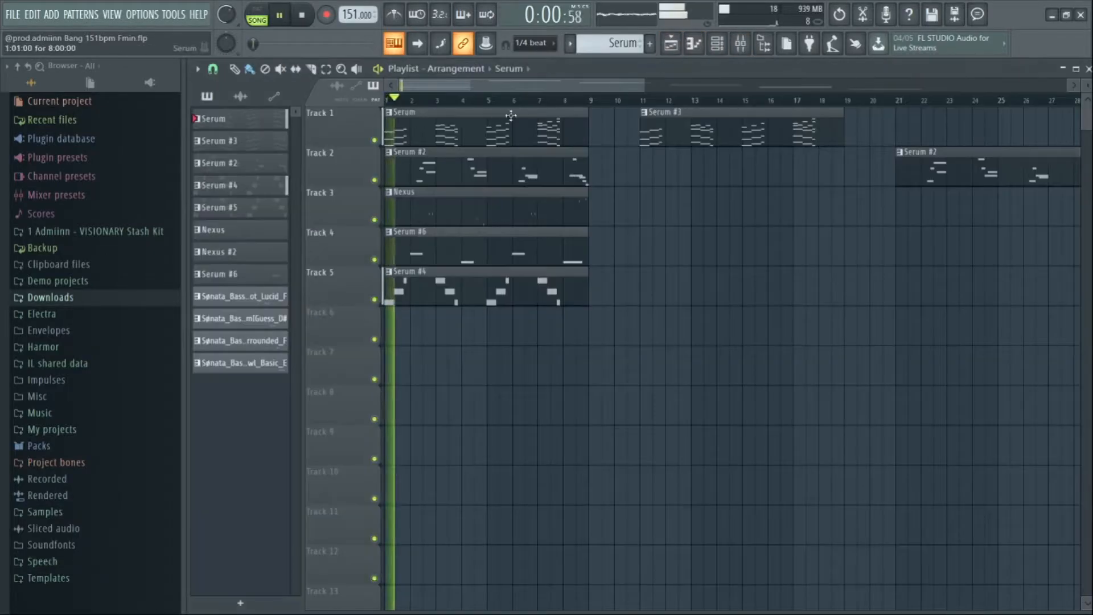
left_click(717, 43)
key("space")
- Inspect the Serum and Serum #3 channels in the piano roll within the Serum pattern
left_click(606, 161)
scroll(507, 165, "up", 3)
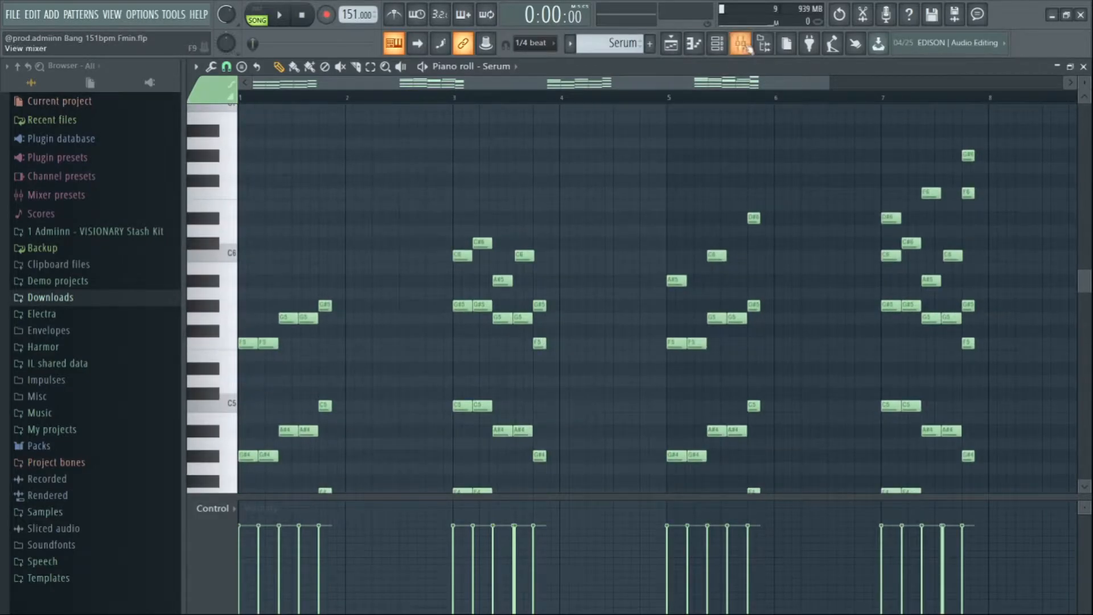
left_click(717, 44)
key("F7")
scroll(454, 186, "down", 4)
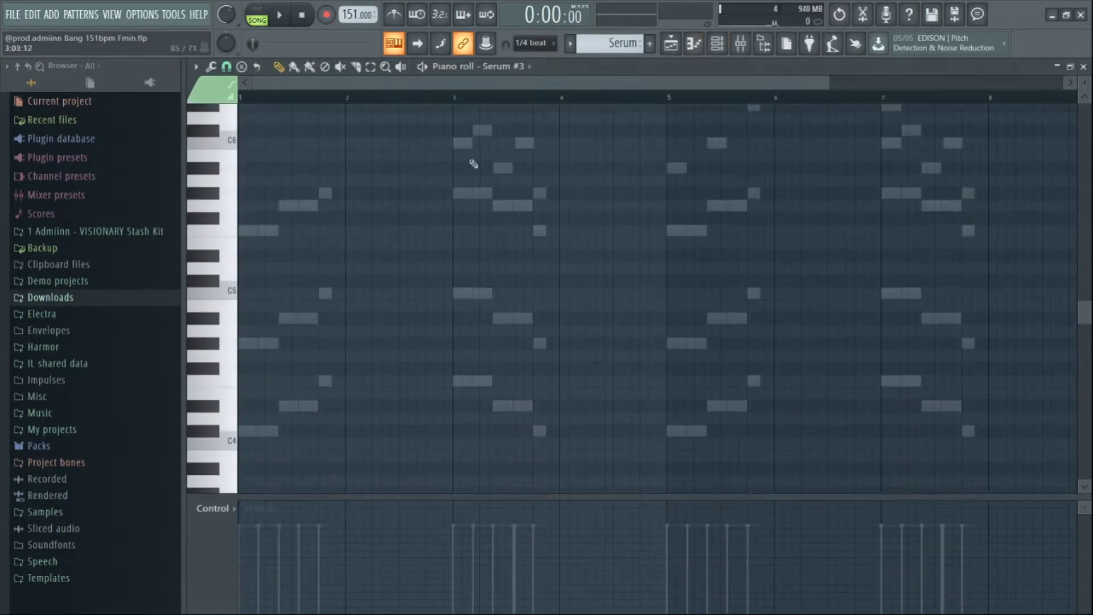
- Open the Serum #3 pattern's chord notes in the piano roll and play the song alongside them
left_click(732, 45)
left_click(717, 44)
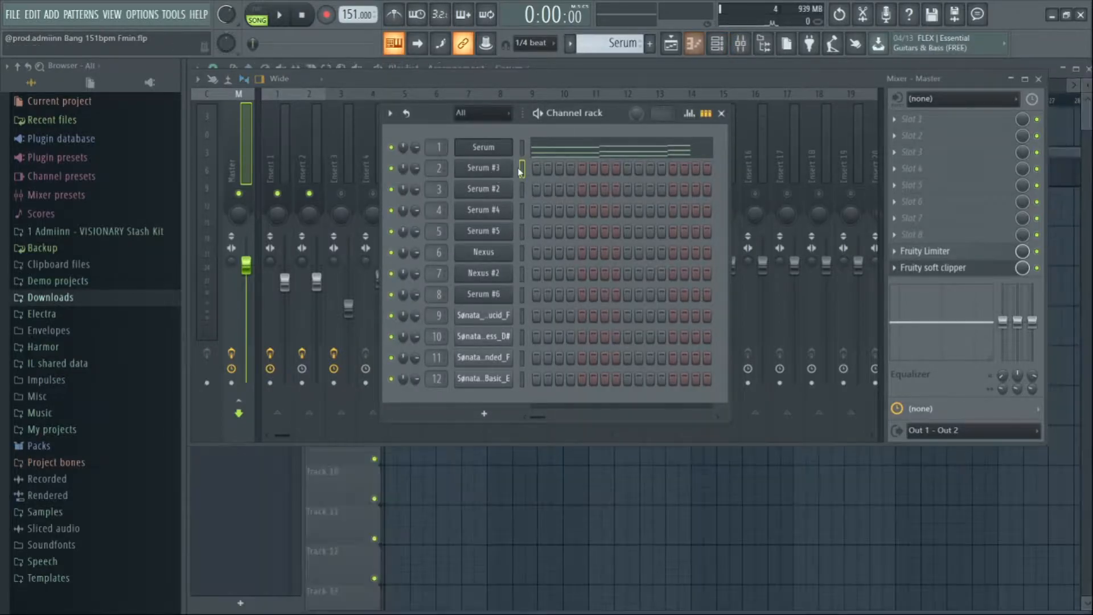
key("F5")
double_click(490, 137)
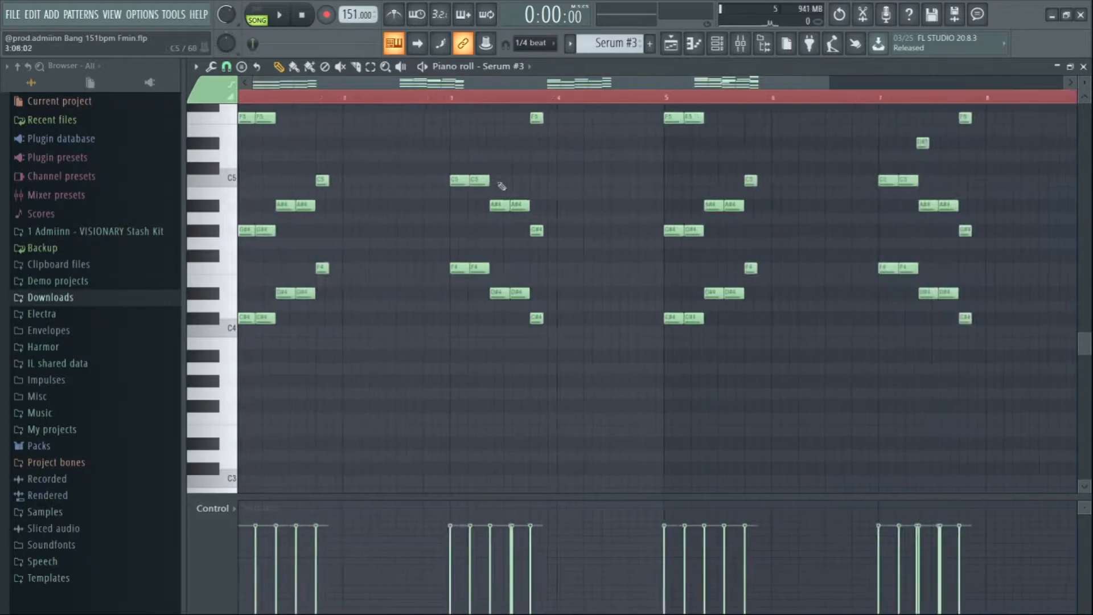
key("space")
scroll(801, 106, "down", 1)
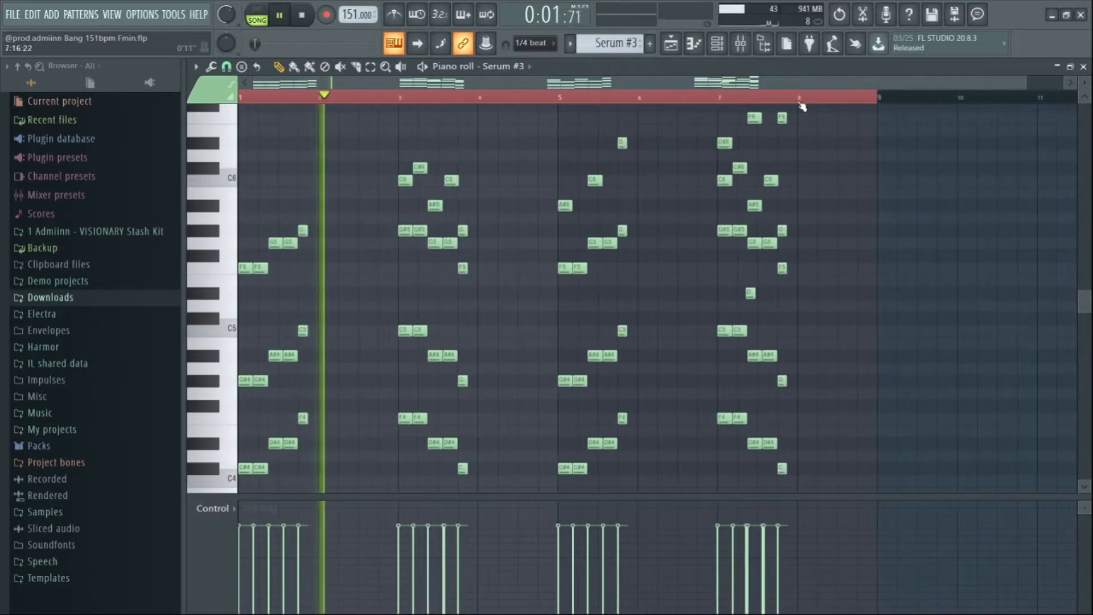
scroll(537, 230, "up", 3)
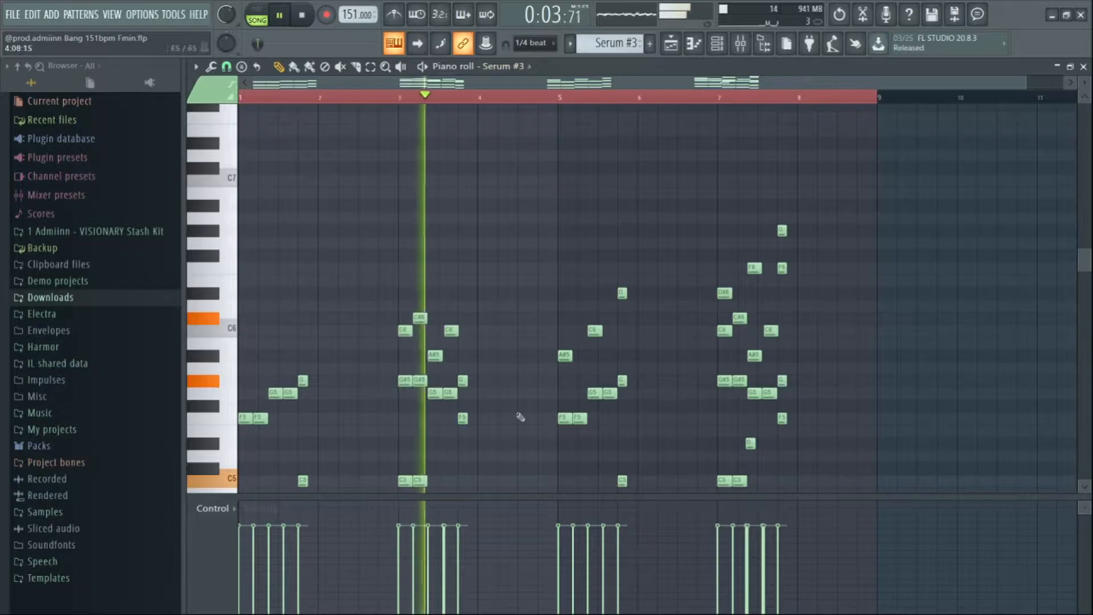
- Stop playback, open the Serum clip on Track 1 in the piano roll, and examine its chords from the lowest to the highest notes
key("F5")
key("space")
double_click(420, 116)
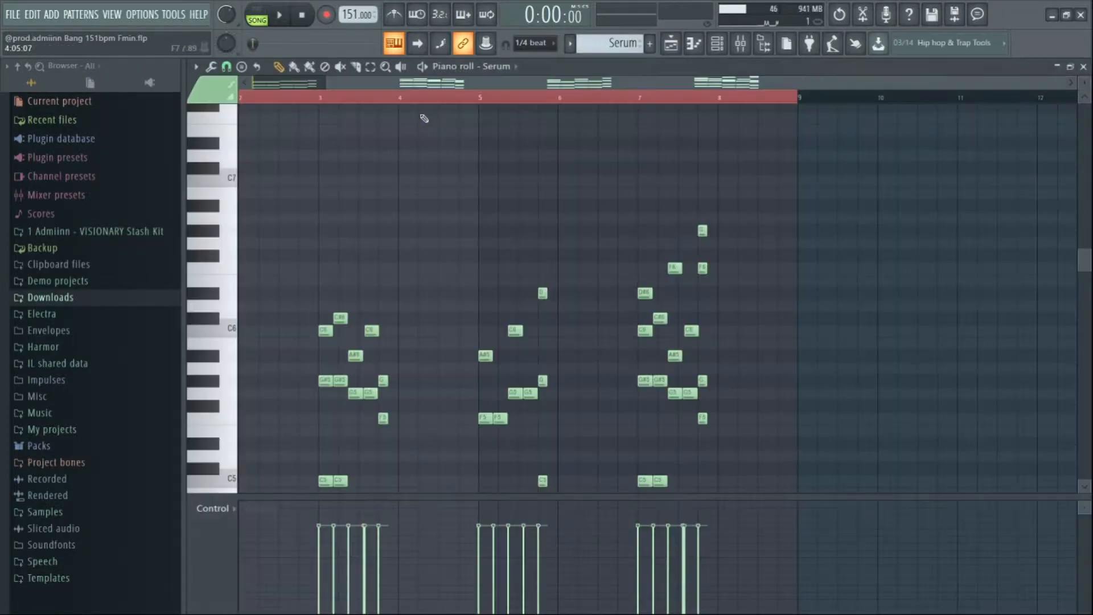
left_click_drag(436, 89, 205, 158)
scroll(469, 129, "down", 5)
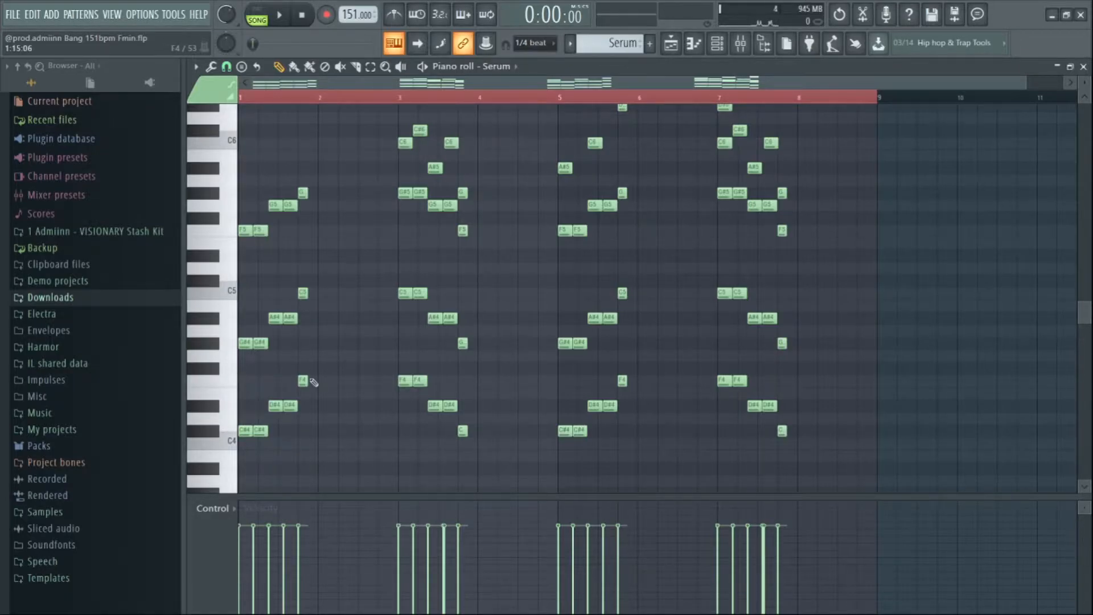
scroll(307, 170, "down", 3)
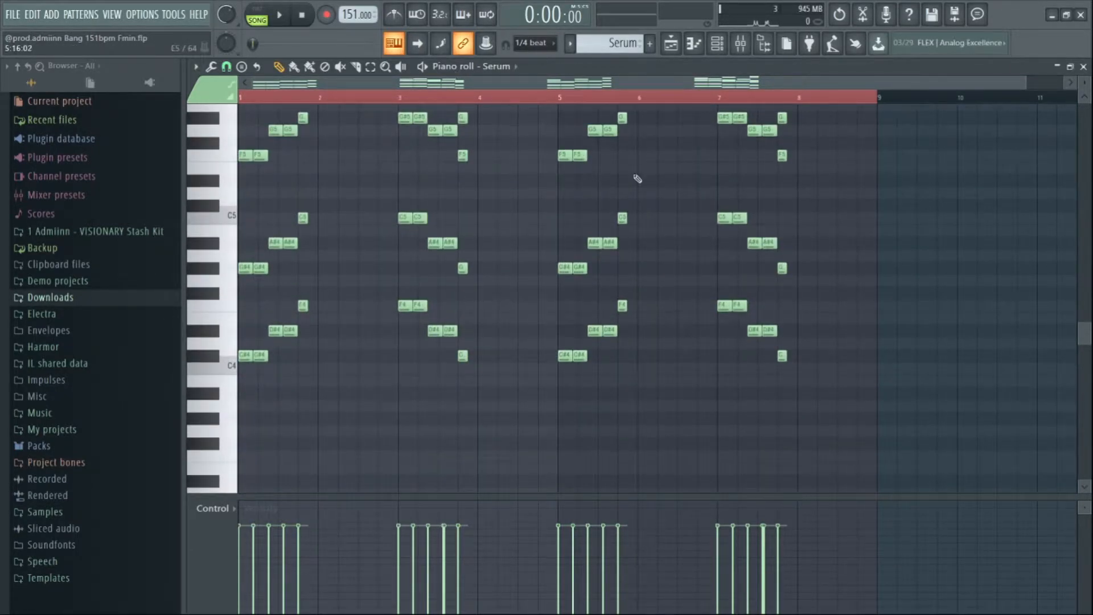
scroll(638, 179, "up", 3)
scroll(384, 178, "up", 1)
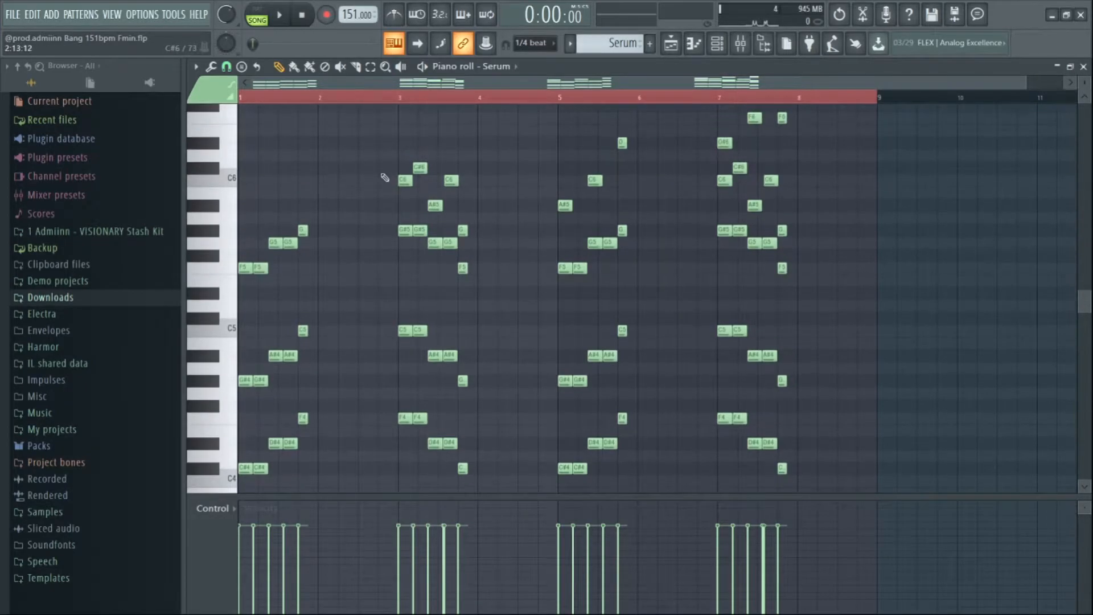
scroll(437, 191, "up", 1)
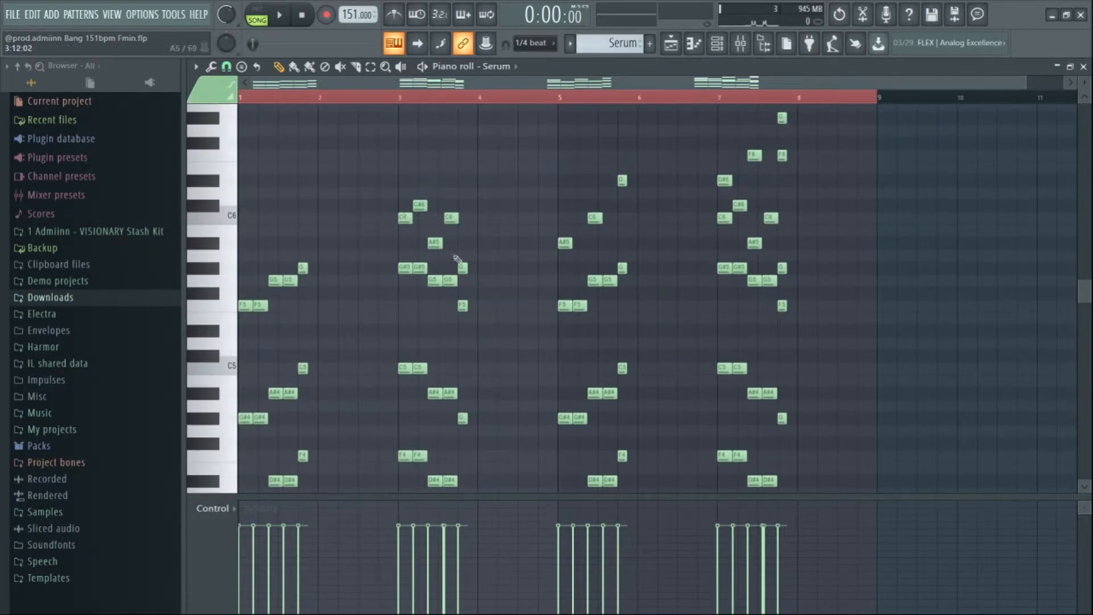
- Play the arrangement briefly, and inspect Fruity parametric EQ 2 on mixer inserts 1 and 2
left_click(670, 43)
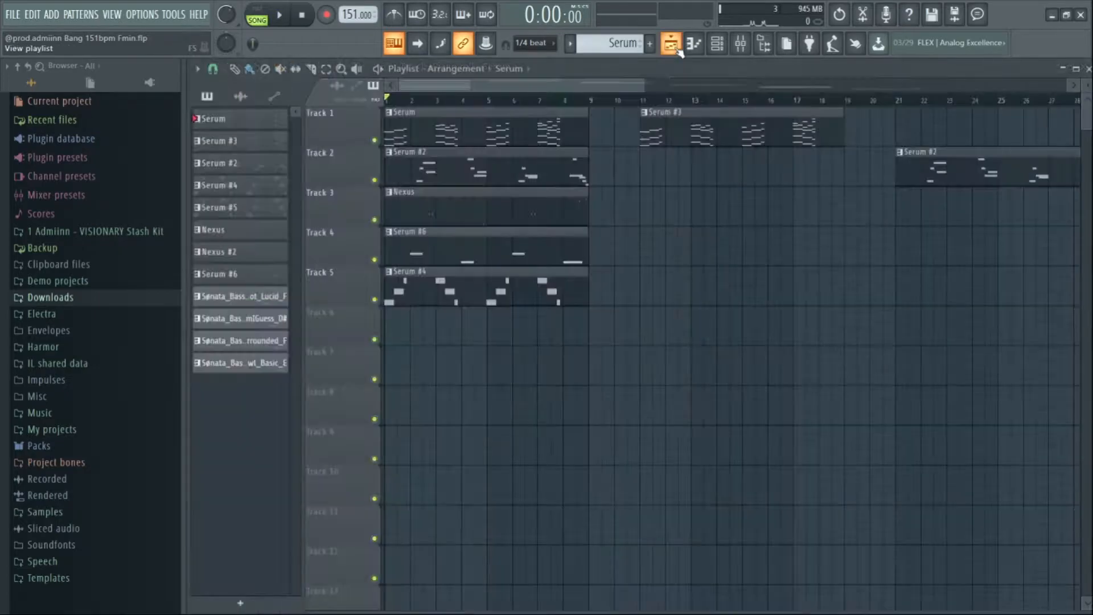
key("space")
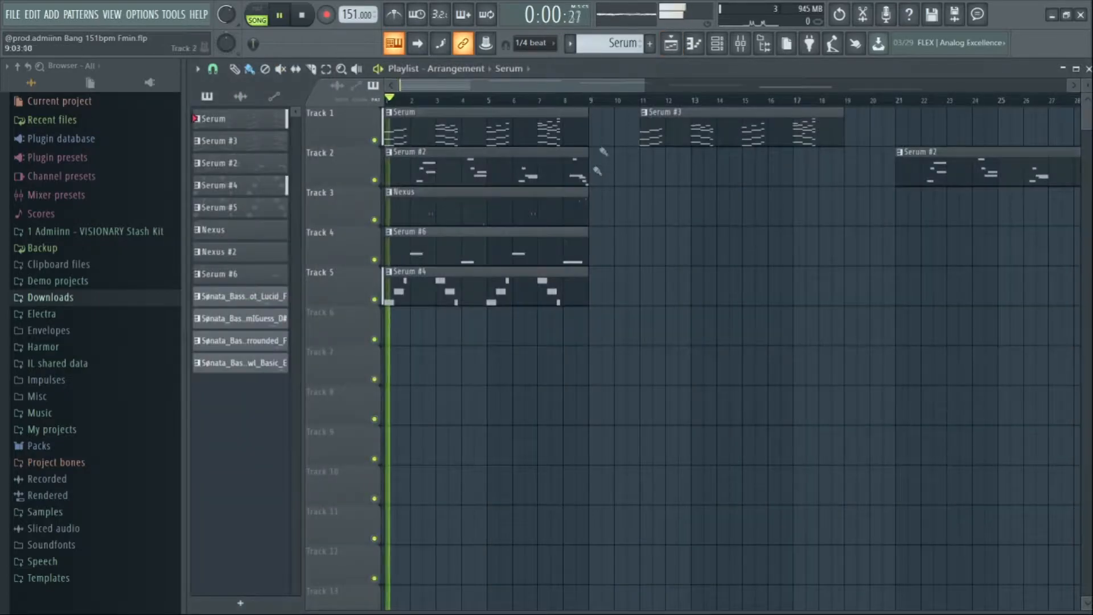
left_click(740, 43)
key("space")
left_click(311, 155)
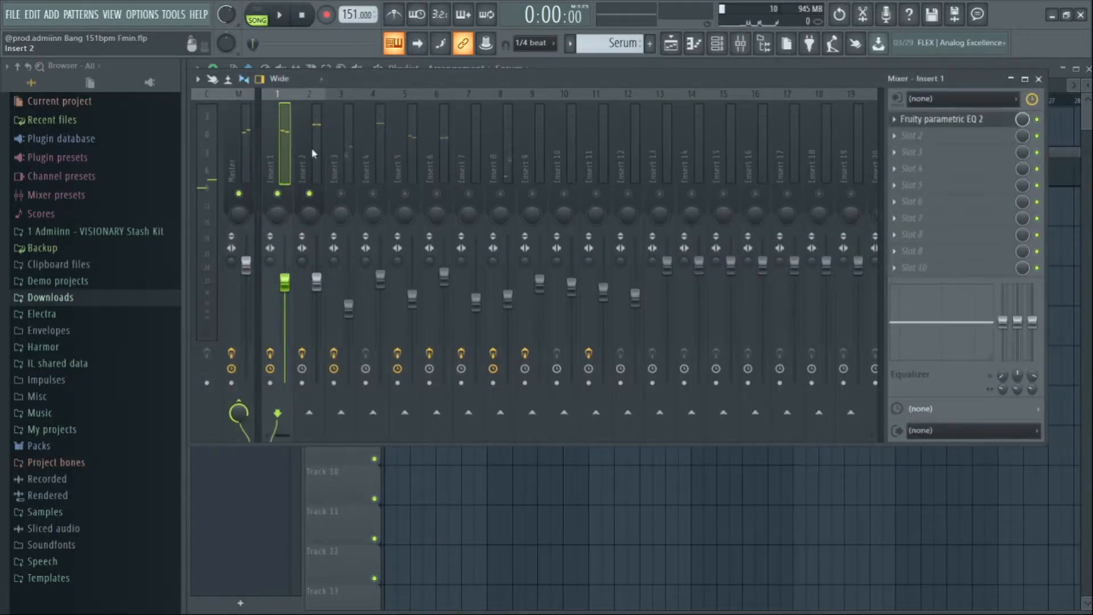
left_click(940, 119)
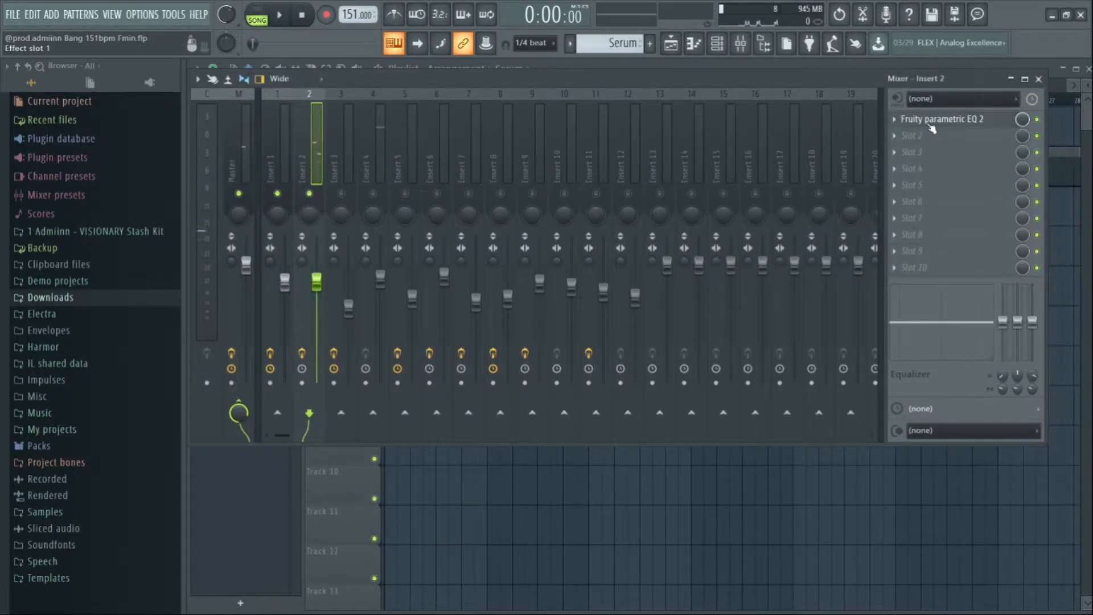
left_click(284, 160)
left_click(1004, 126)
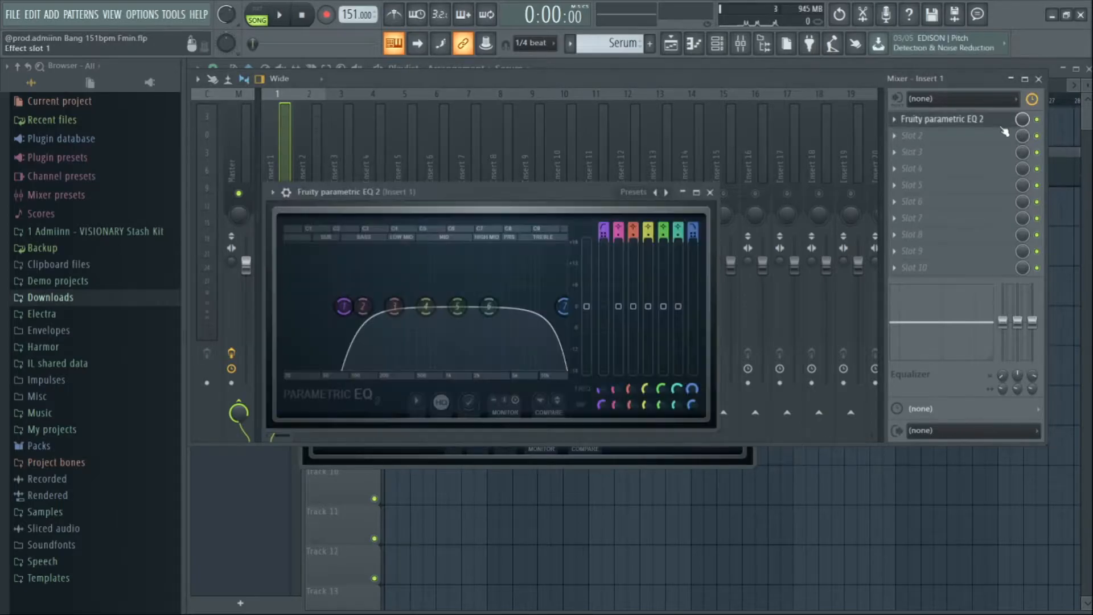
- Return to the playlist and open the Serum #2 clip on Track 2 in the piano roll
left_click(678, 44)
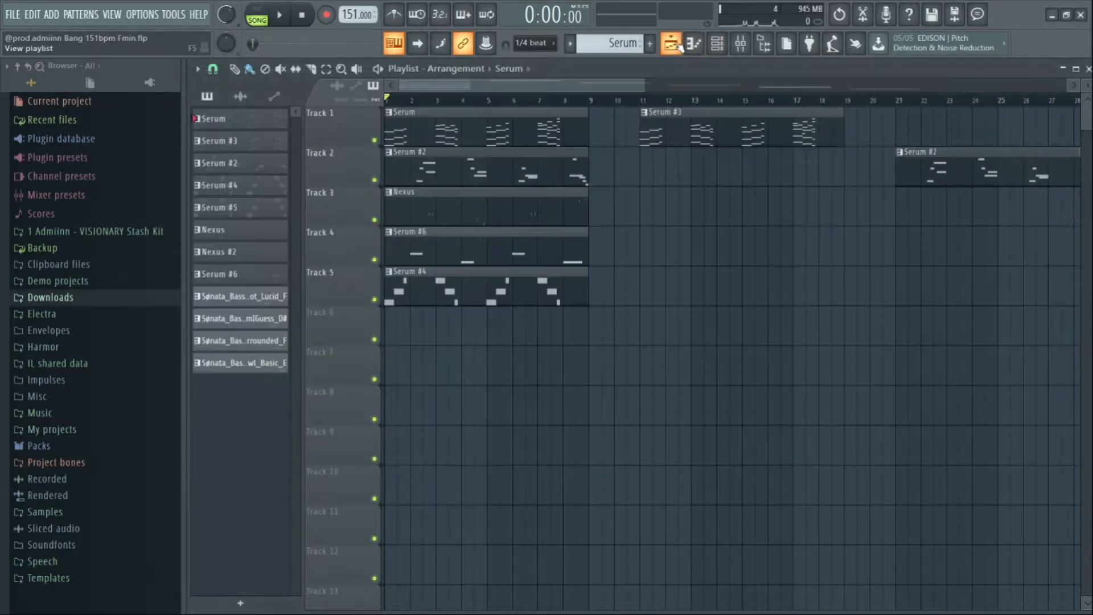
scroll(452, 105, "up", 2)
left_click(718, 43)
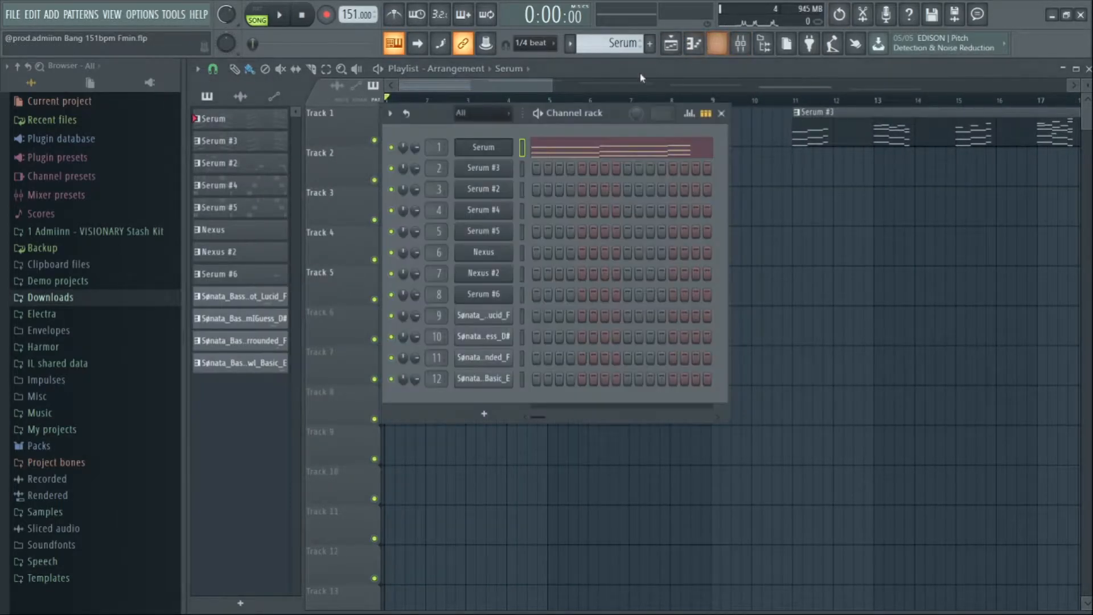
left_click(720, 113)
double_click(421, 175)
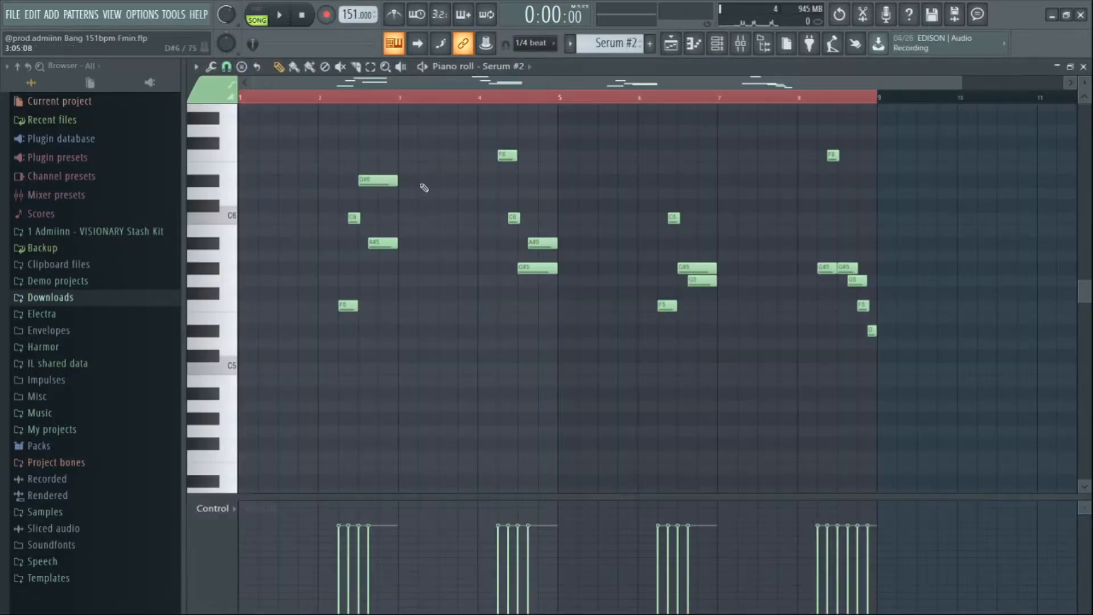
- Open the Serum #2 instrument to view its "[lead] capri [mk]" preset, and close it along with the channel rack
left_click(717, 43)
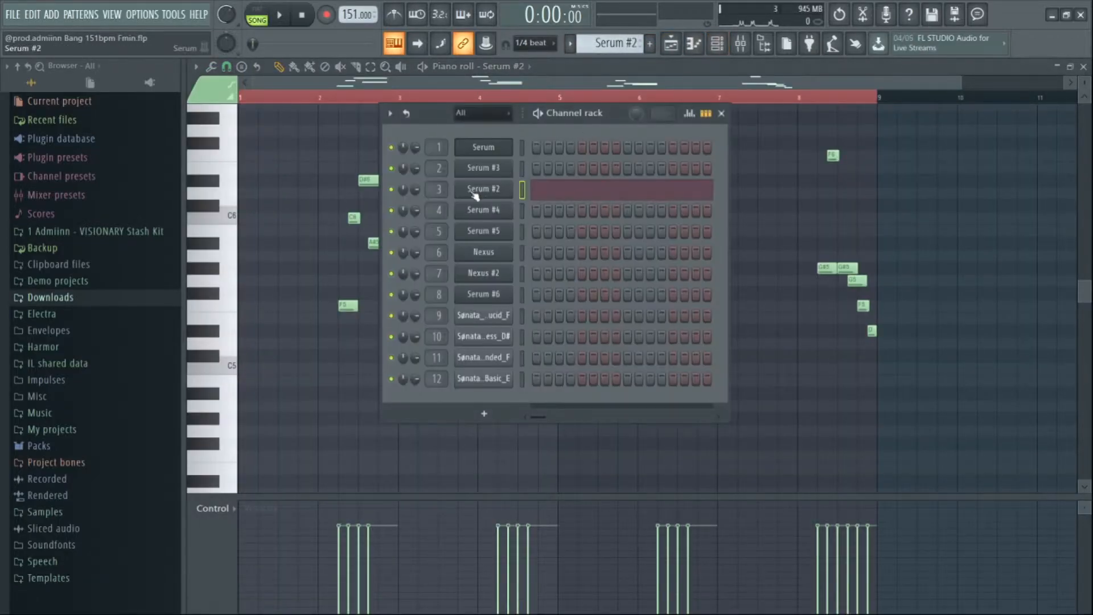
left_click(474, 194)
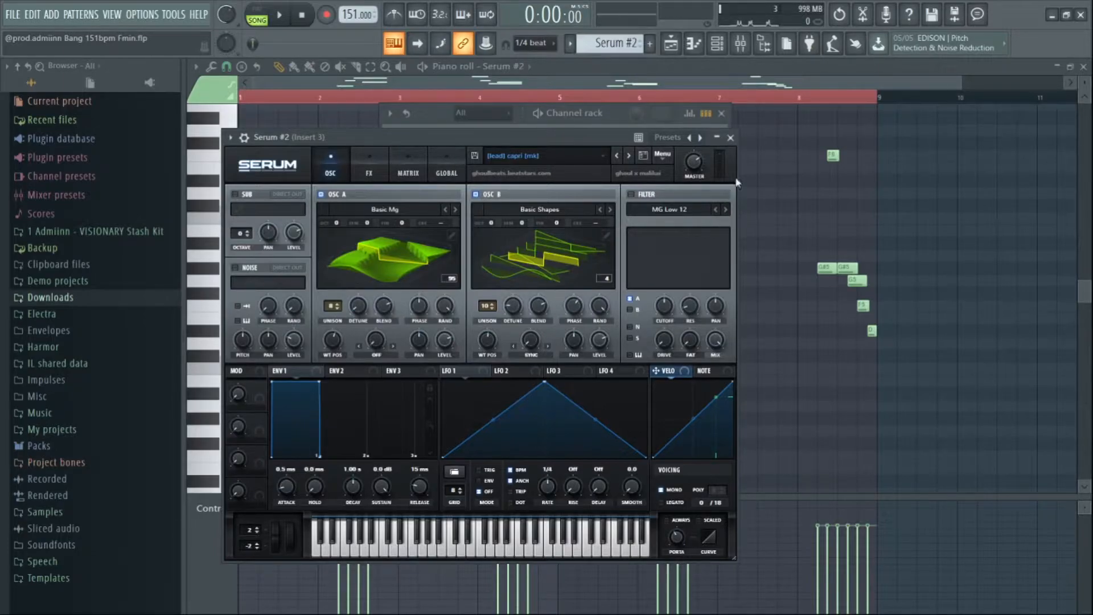
left_click(732, 138)
left_click(722, 114)
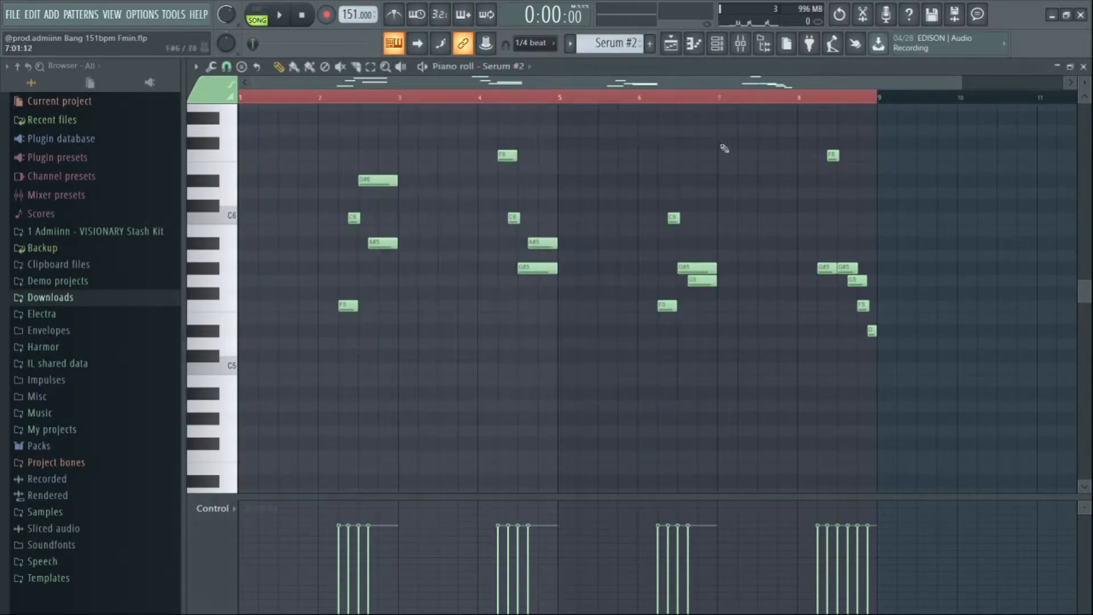
- Play the song from the start and watch the insert track levels in the mixer
scroll(593, 278, "up", 3)
key("space")
scroll(354, 100, "down", 1)
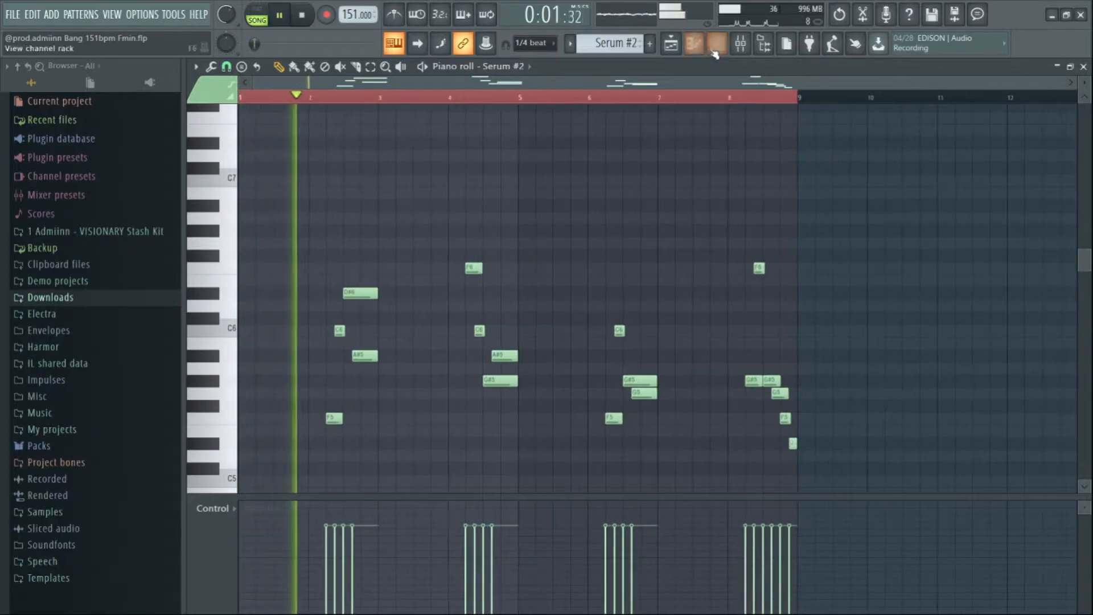
key("F9")
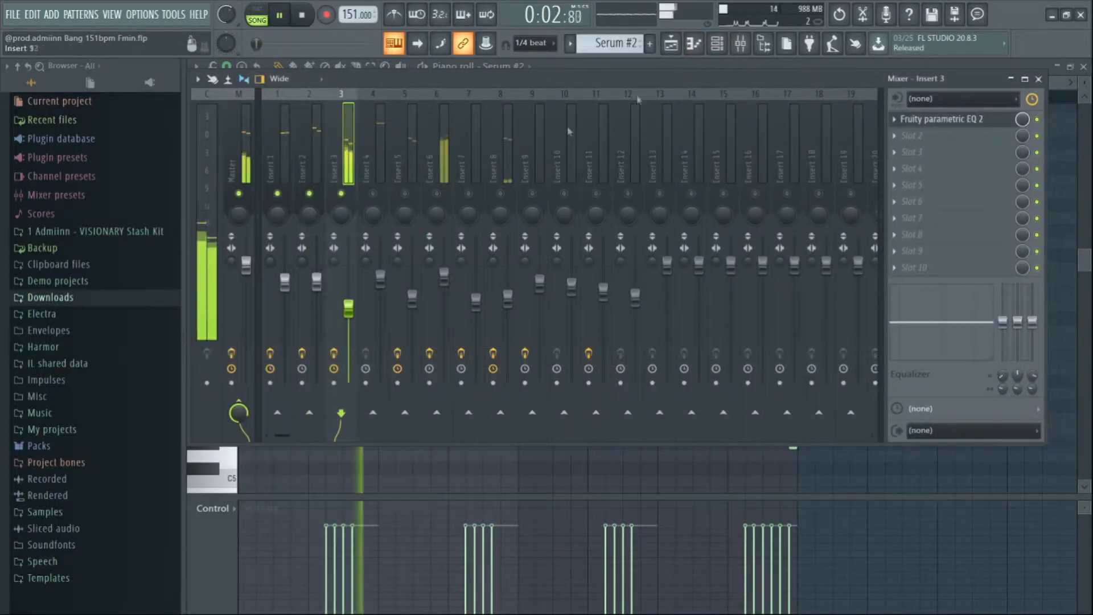
left_click(670, 43)
left_click(740, 44)
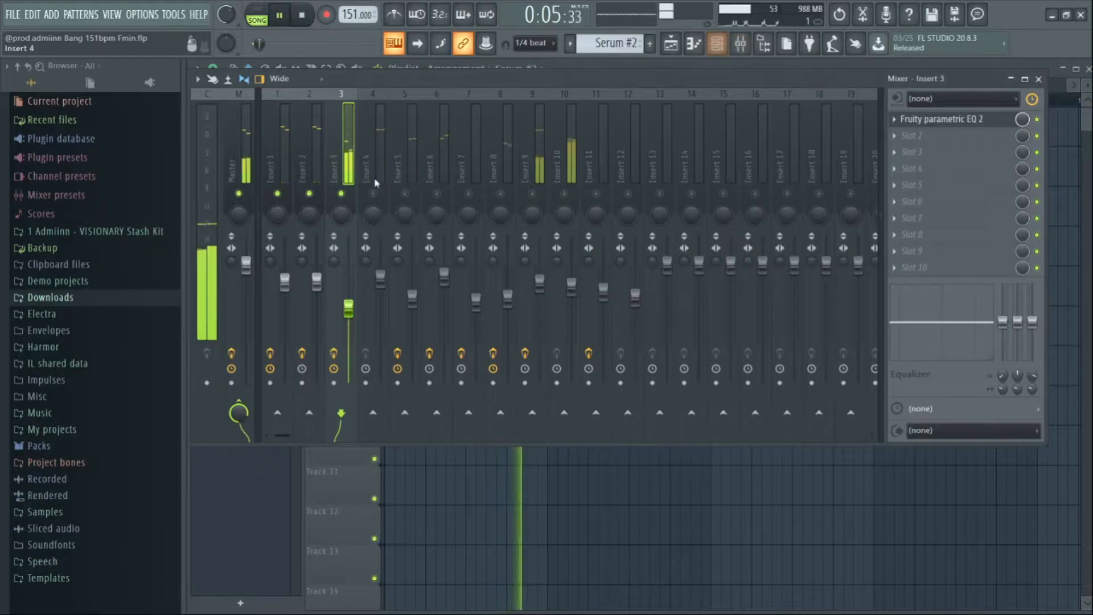
left_click(717, 50)
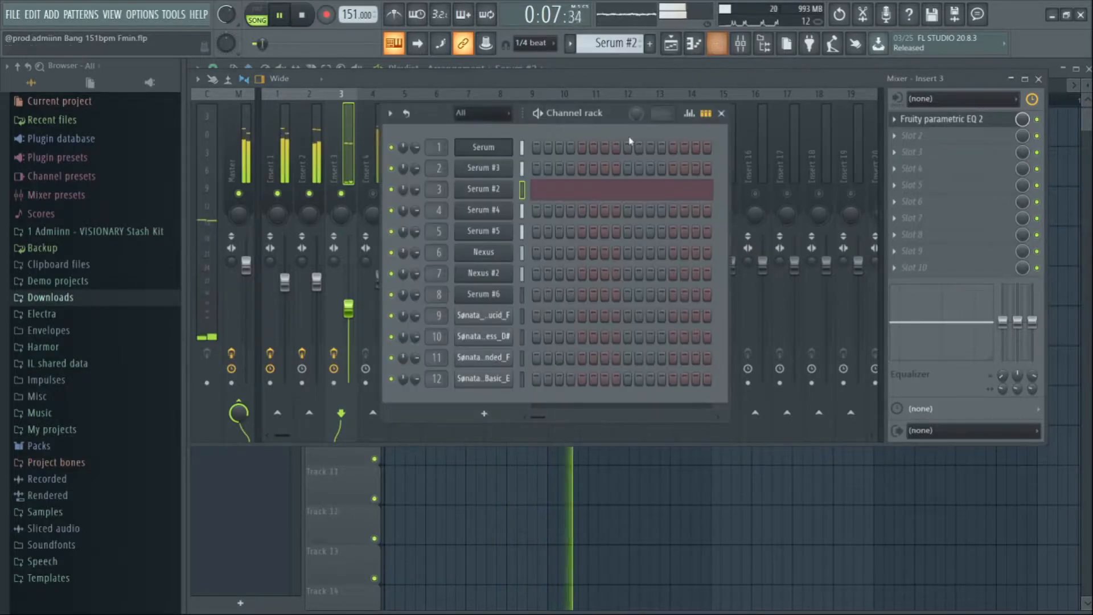
- Reopen the Serum #2 notes in the piano roll, stop playback, and examine the lead melody across all eight bars
left_click(640, 188)
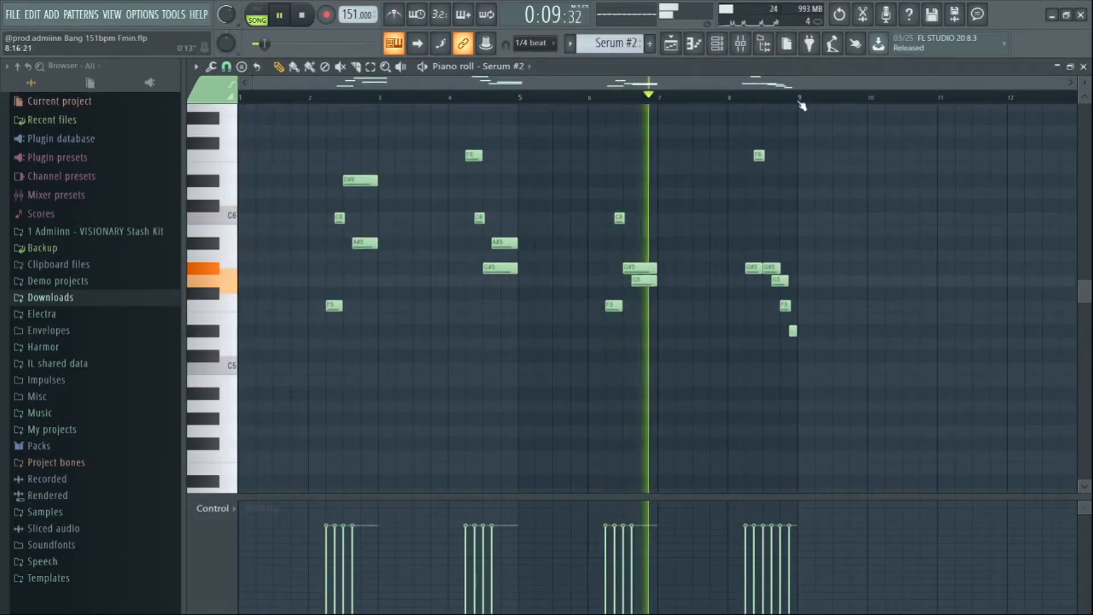
scroll(740, 142, "up", 3)
scroll(797, 135, "up", 2)
scroll(798, 134, "down", 3)
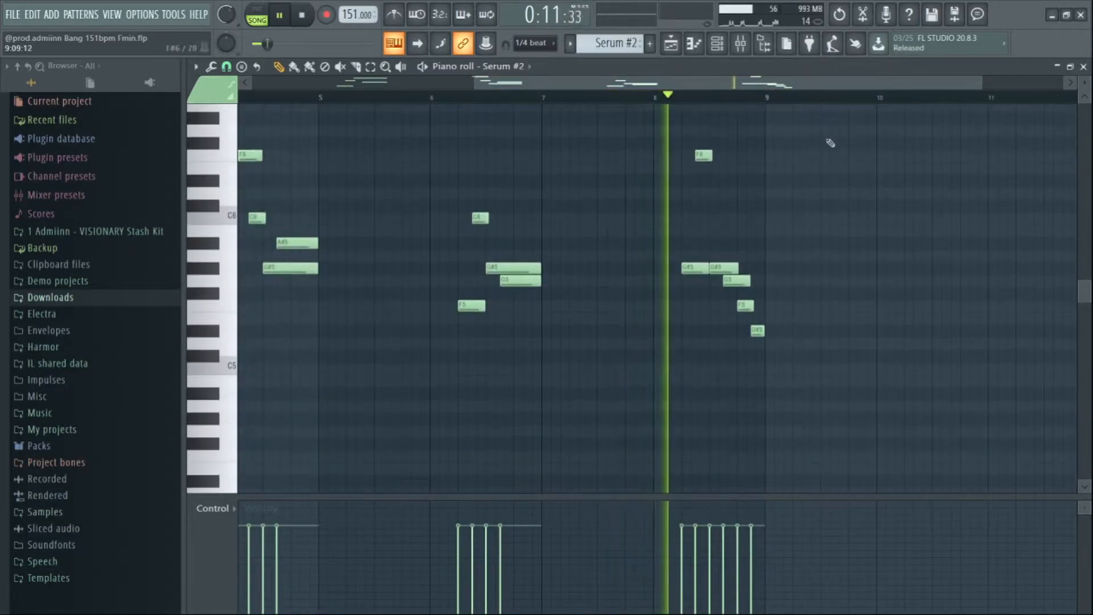
key("space")
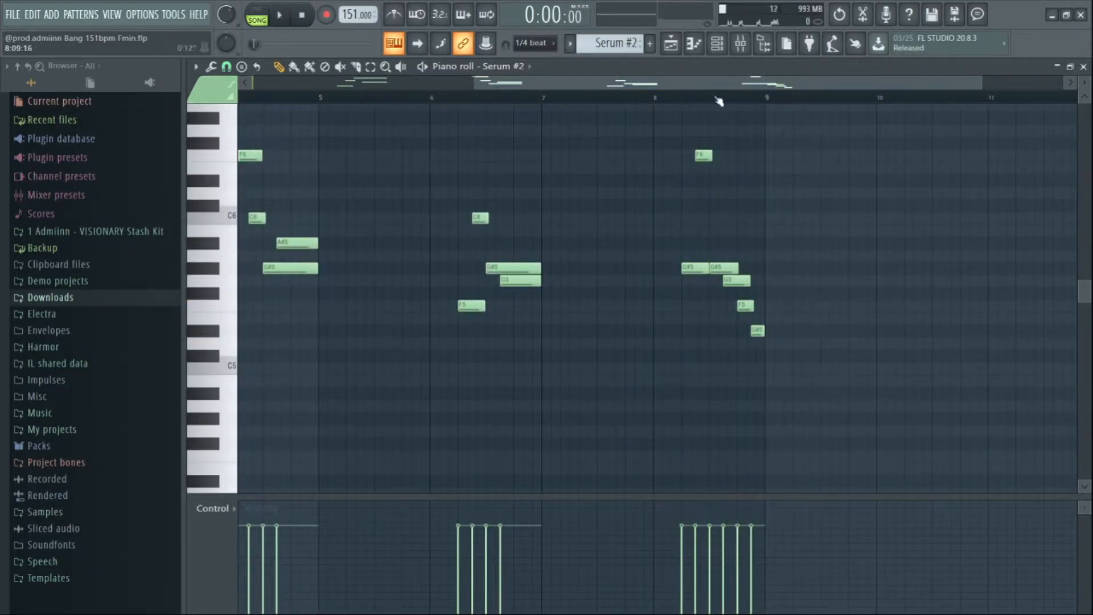
scroll(693, 105, "up", 2)
scroll(721, 105, "down", 4)
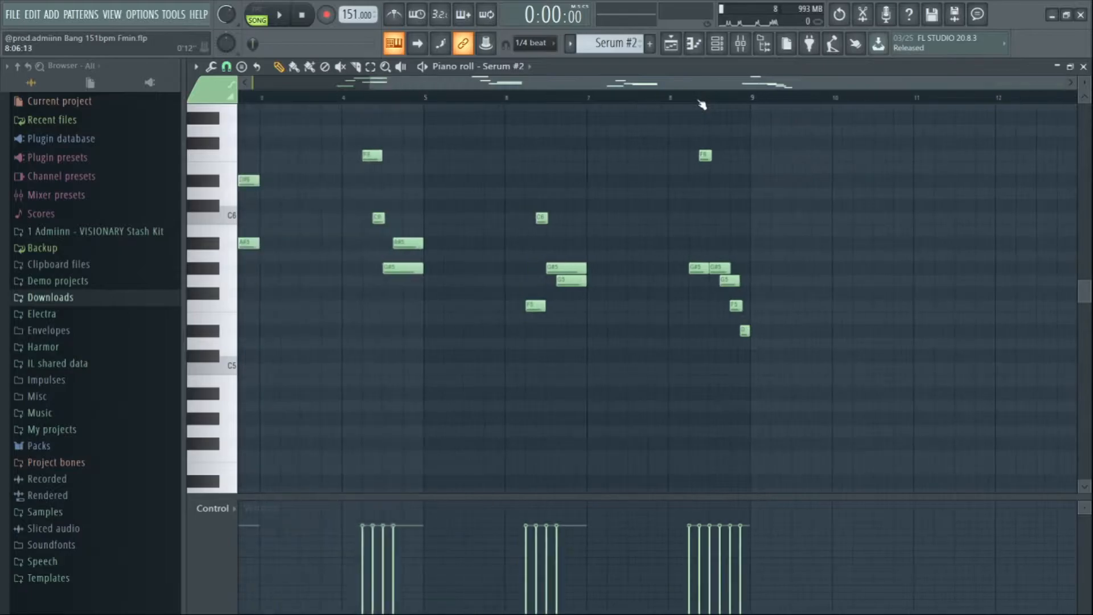
scroll(520, 215, "up", 1)
scroll(384, 100, "up", 2)
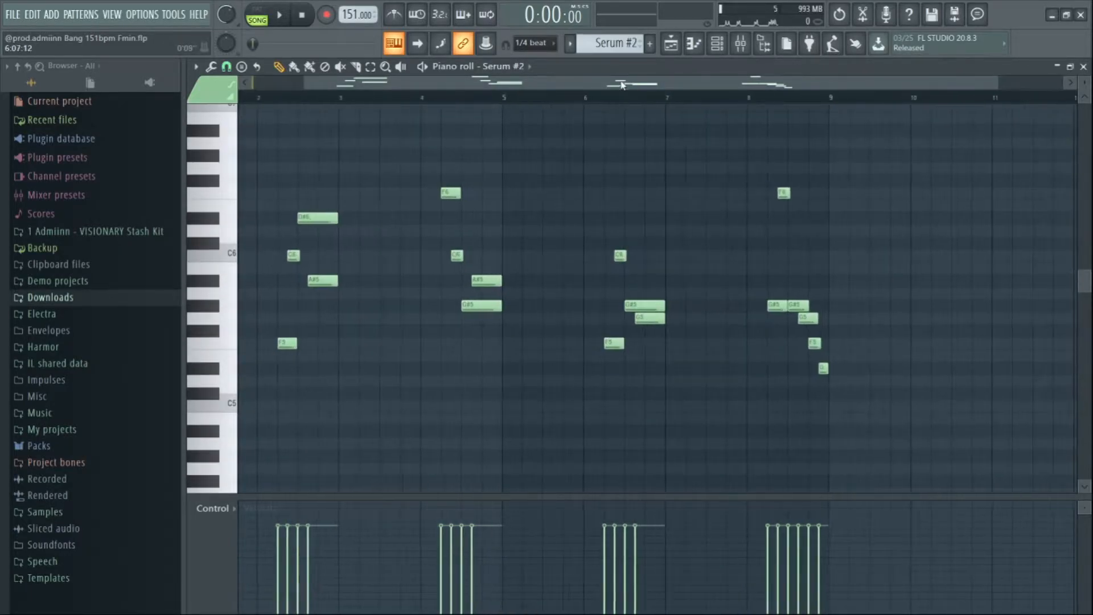
- Examine the Serum #2 layer in the piano roll, mixer and channel rack, and return to the playlist
scroll(330, 106, "down", 2)
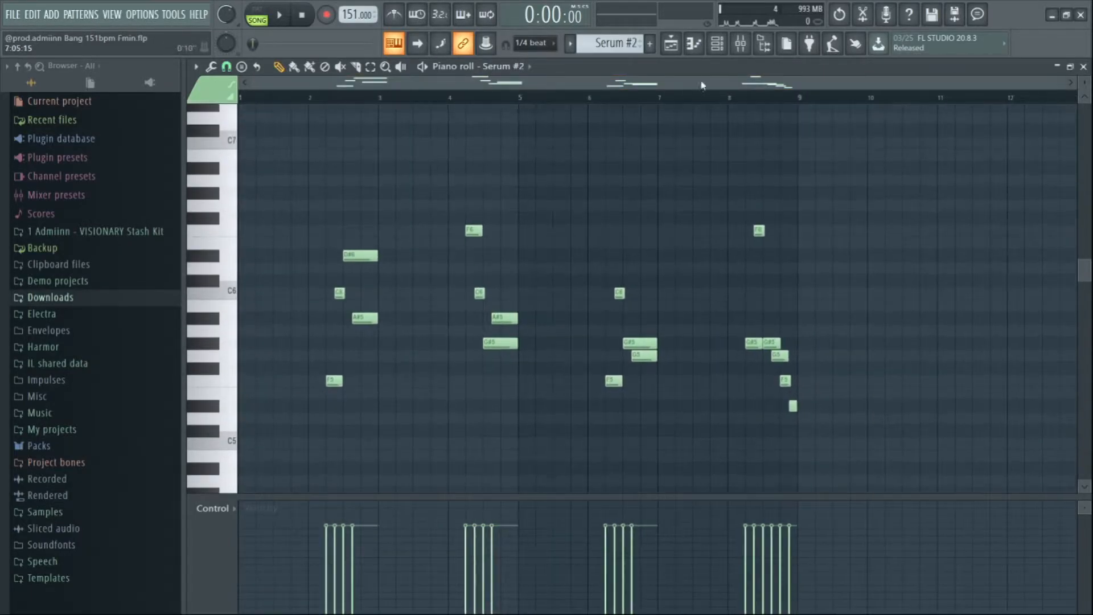
left_click(741, 43)
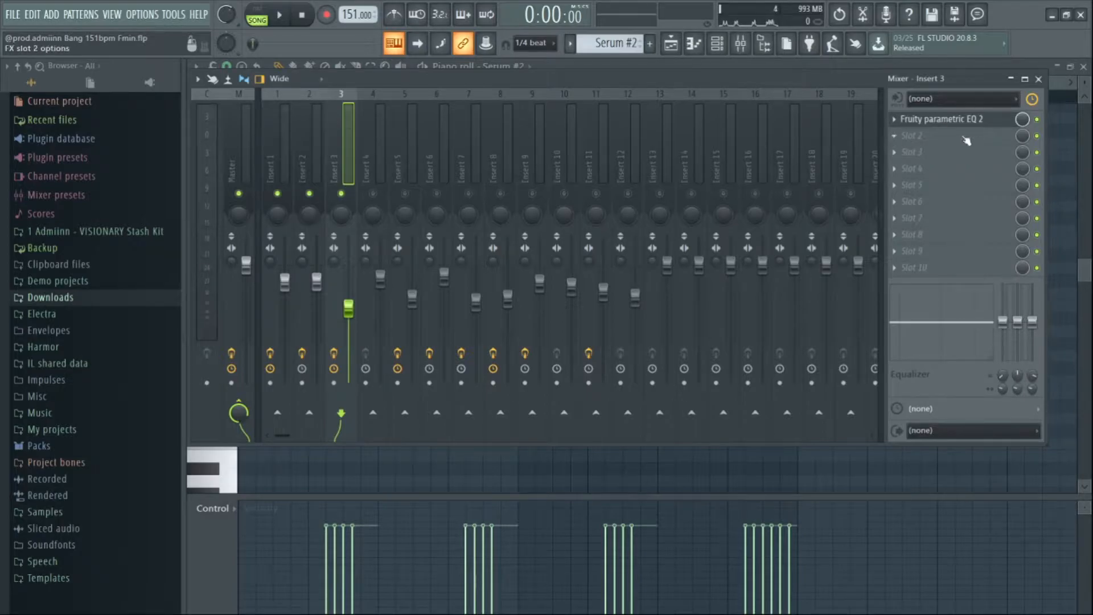
left_click(741, 45)
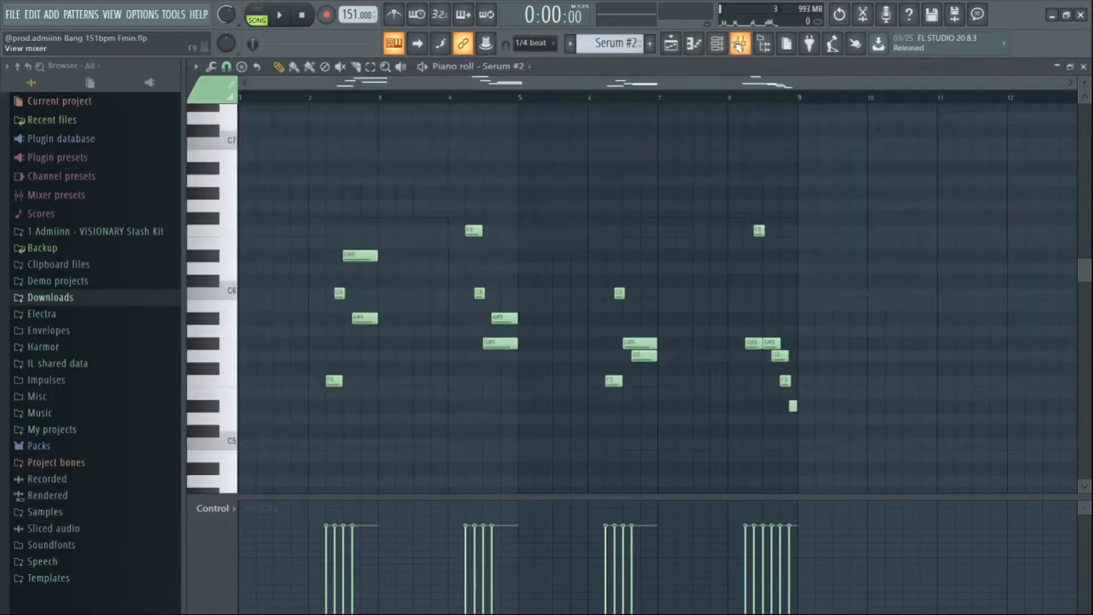
left_click(719, 45)
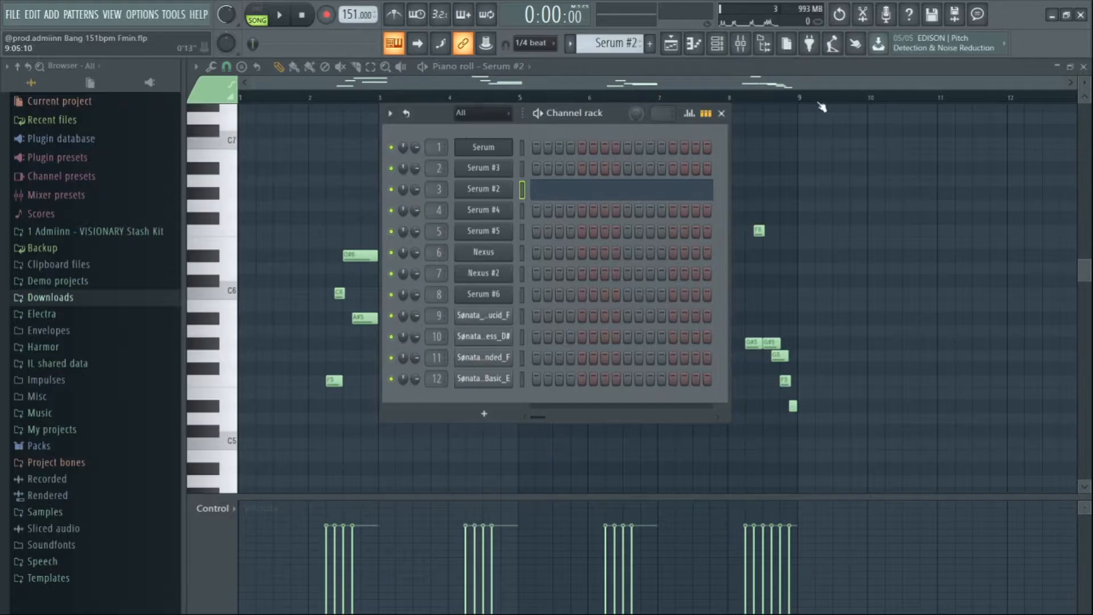
left_click(672, 44)
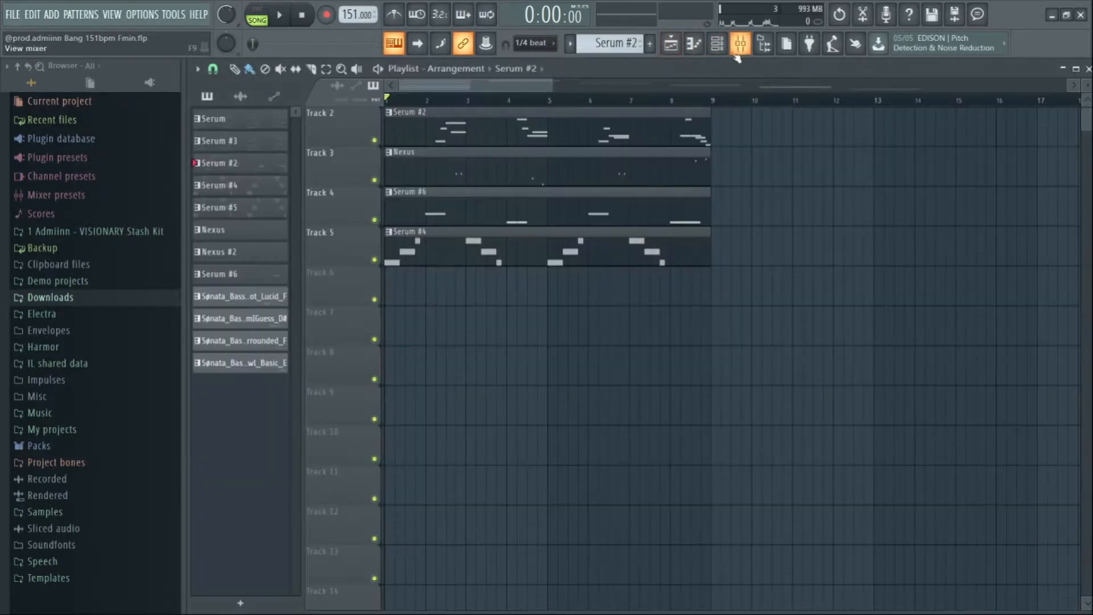
- Open the Sønata_Bass_One_Shot_Lucid_F clip on Track 4 in the piano roll and examine its note at bar 4
double_click(431, 208)
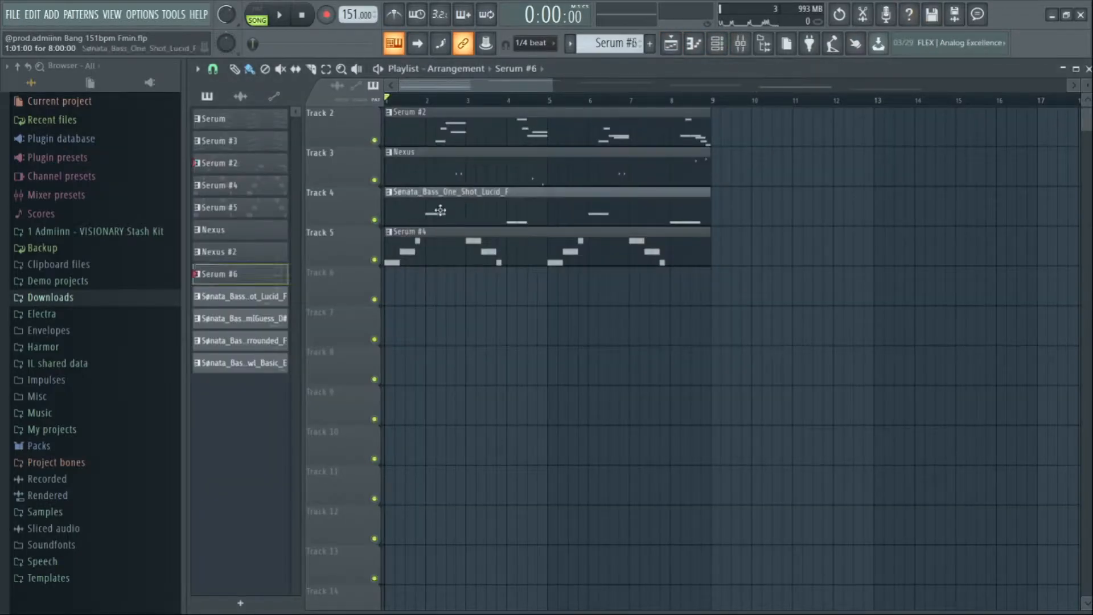
left_click_drag(525, 83, 228, 120)
scroll(541, 207, "down", 8)
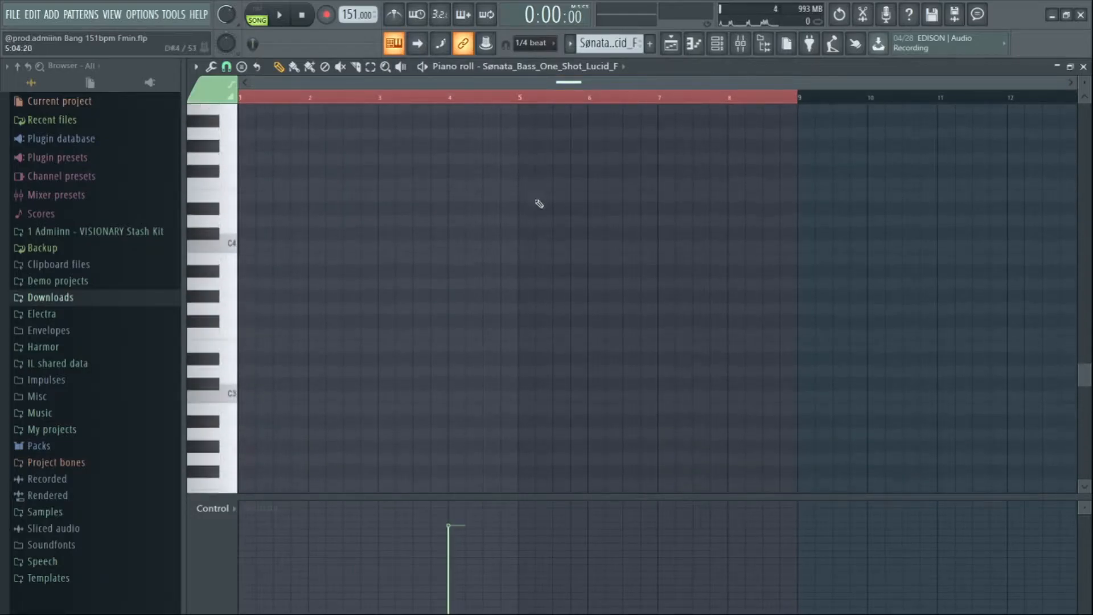
scroll(595, 197, "up", 2)
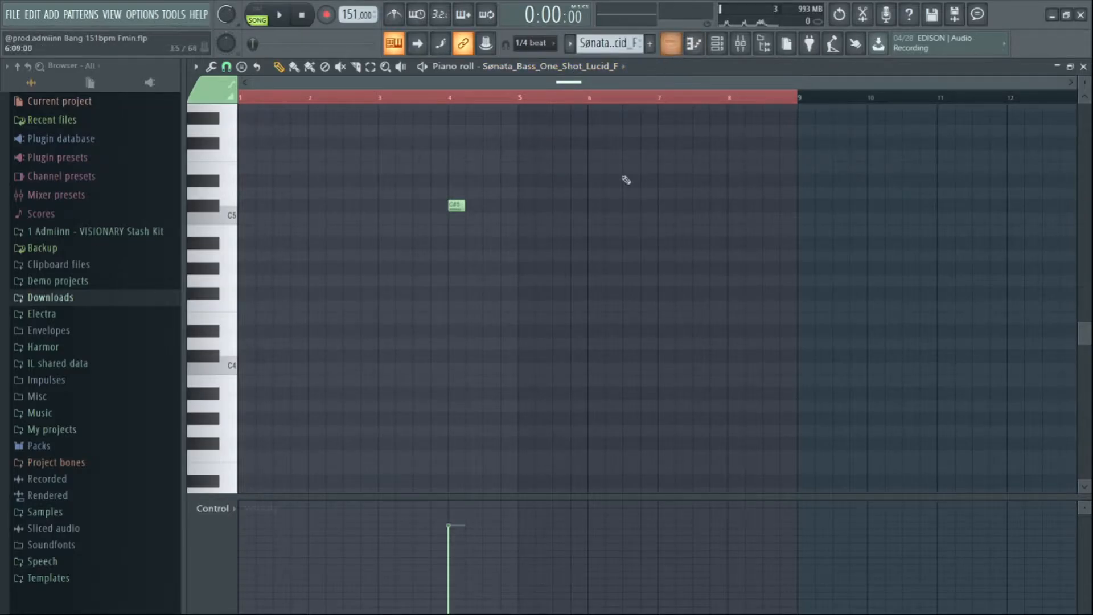
scroll(626, 179, "up", 2)
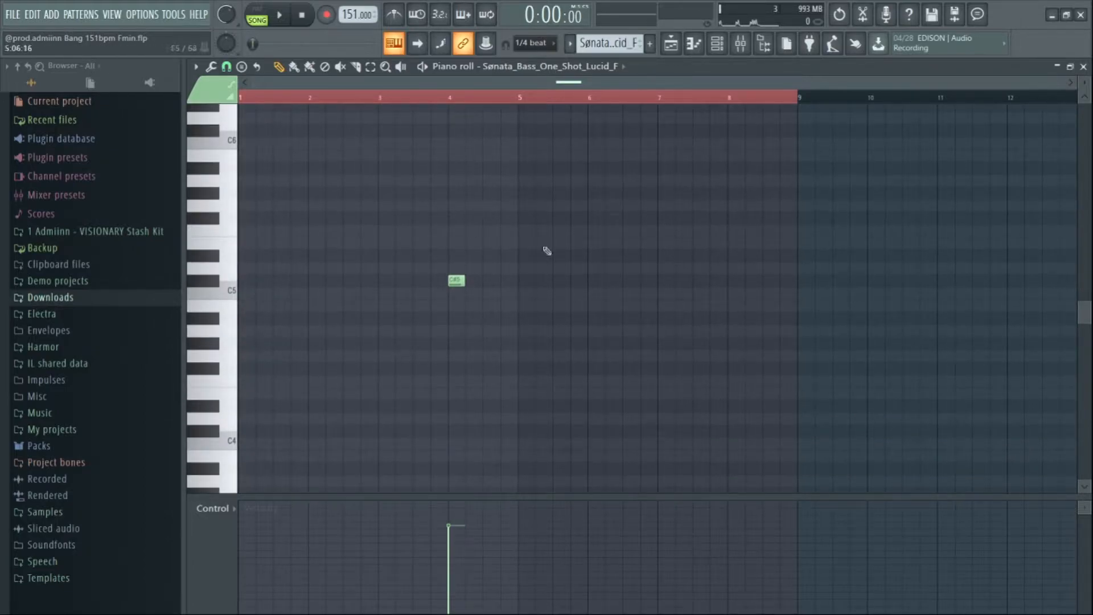
- Place the playhead near bar 4 and audition the Lucid_F bass one-shot note
left_click(450, 102)
scroll(451, 104, "up", 3)
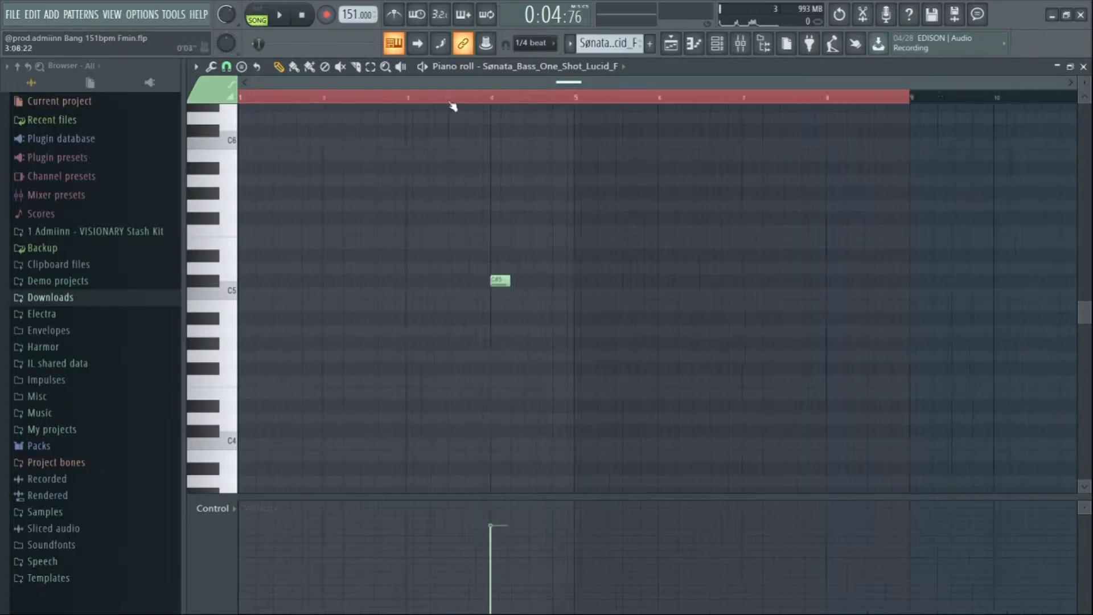
key("space")
key("space")
left_click(555, 100)
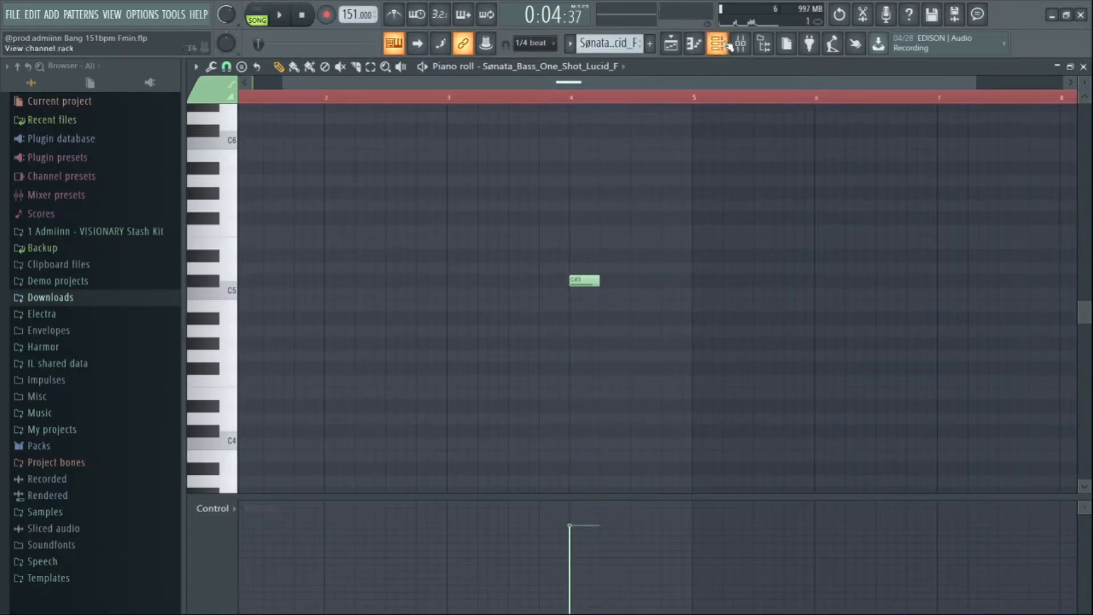
- Unmute inserts 4 through 11 in the mixer, play the song from the start, and select Insert 8
key("F9")
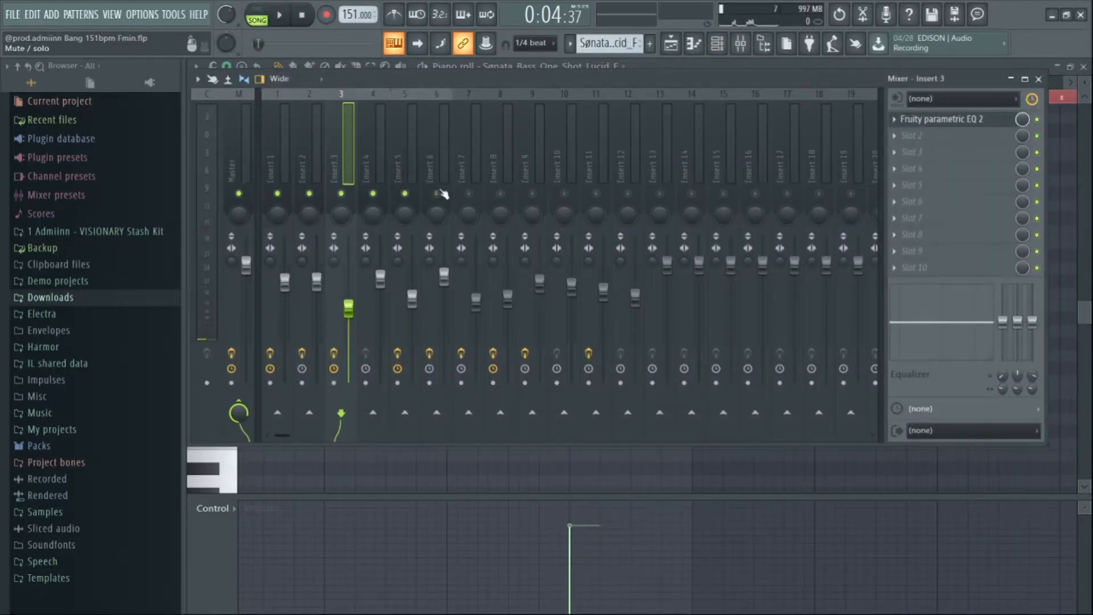
key("space")
key("space")
key("space")
left_click(671, 44)
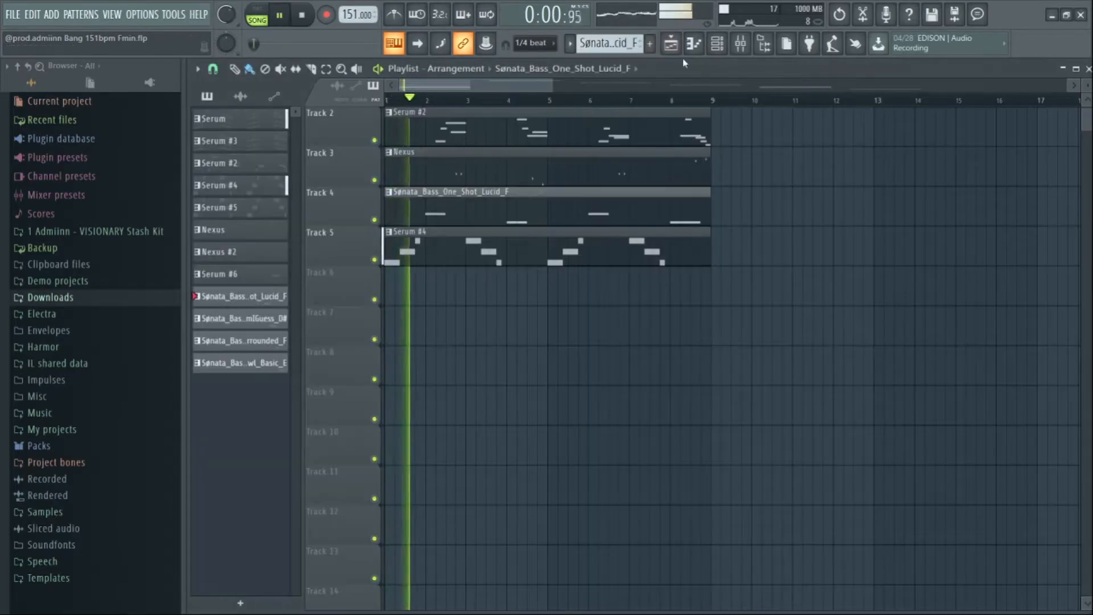
left_click(740, 44)
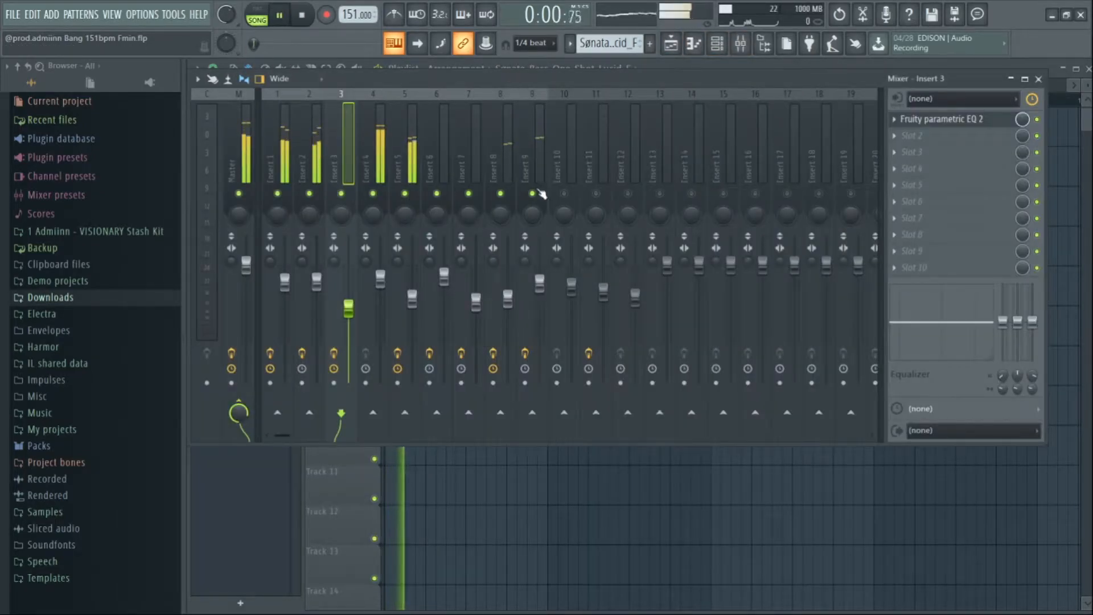
left_click(509, 162)
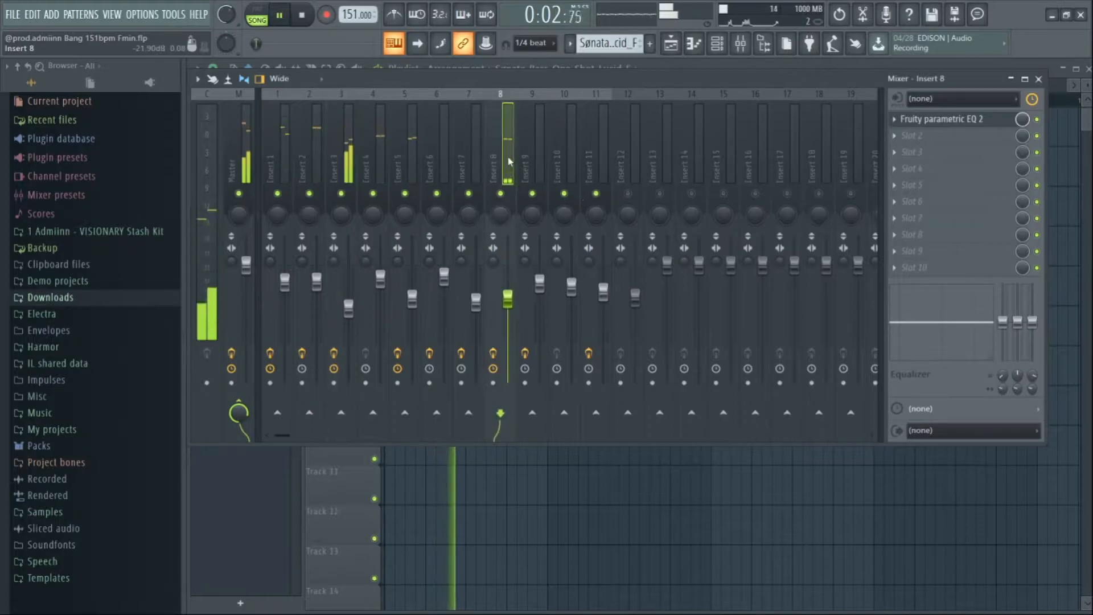
- Mute inserts 1 through 7 and unmute insert 12 while the song plays
left_click(436, 193)
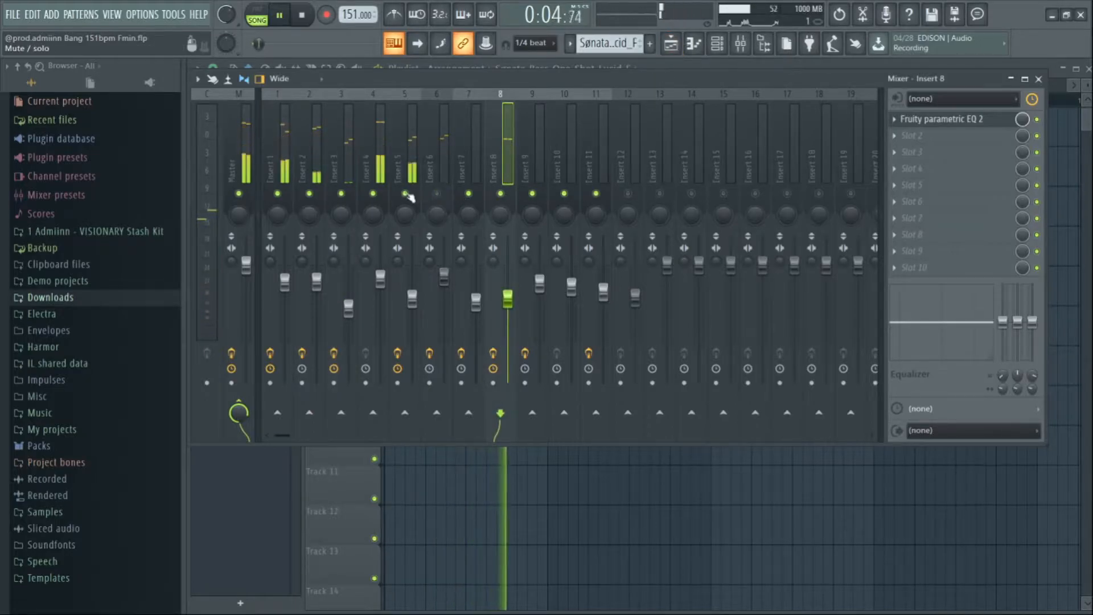
right_click(532, 194)
left_click(564, 194)
left_click(597, 194)
left_click(627, 194)
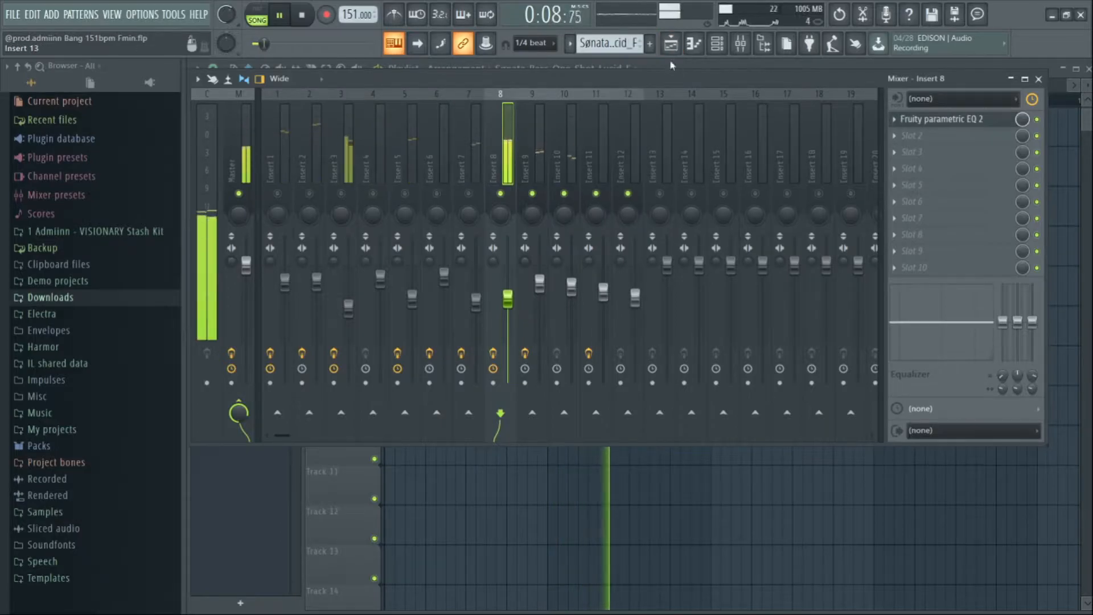
- Stop playback, open the Sønata_Bass_One_Shot_RiddimIGuess_D# clip on Track 4 in the piano roll, and audition its note near bar 4
key("space")
left_click(671, 44)
double_click(500, 203)
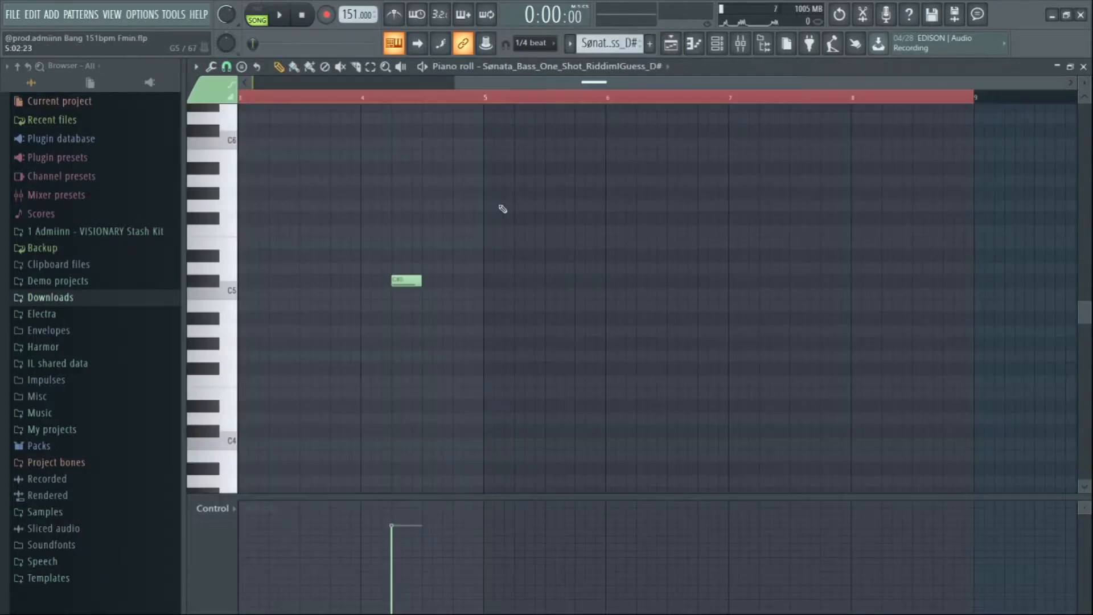
key("space")
left_click(587, 96)
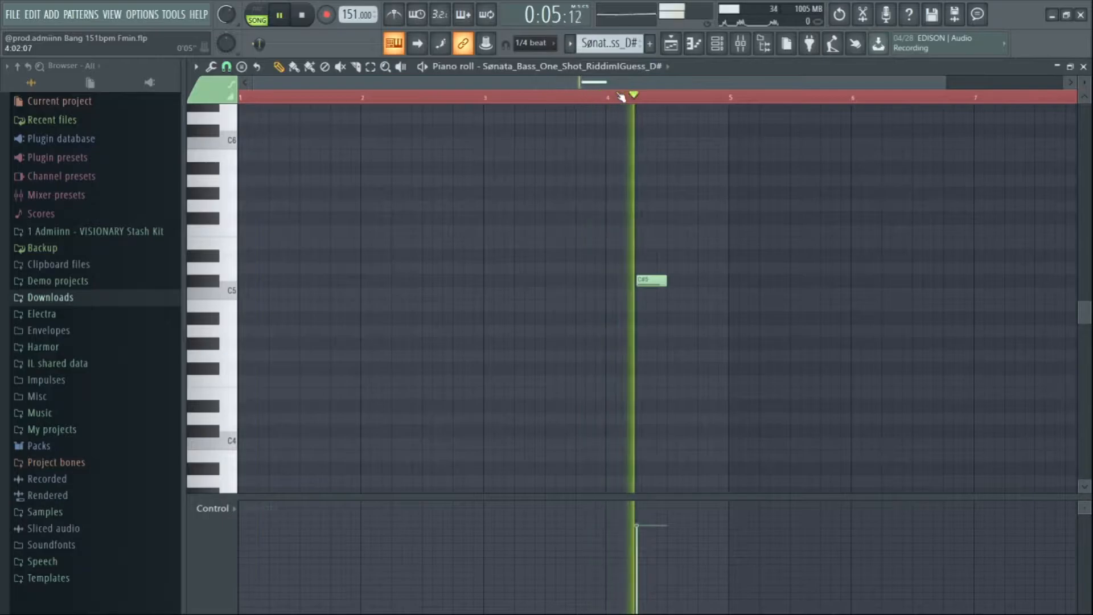
scroll(619, 94, "down", 1)
key("space")
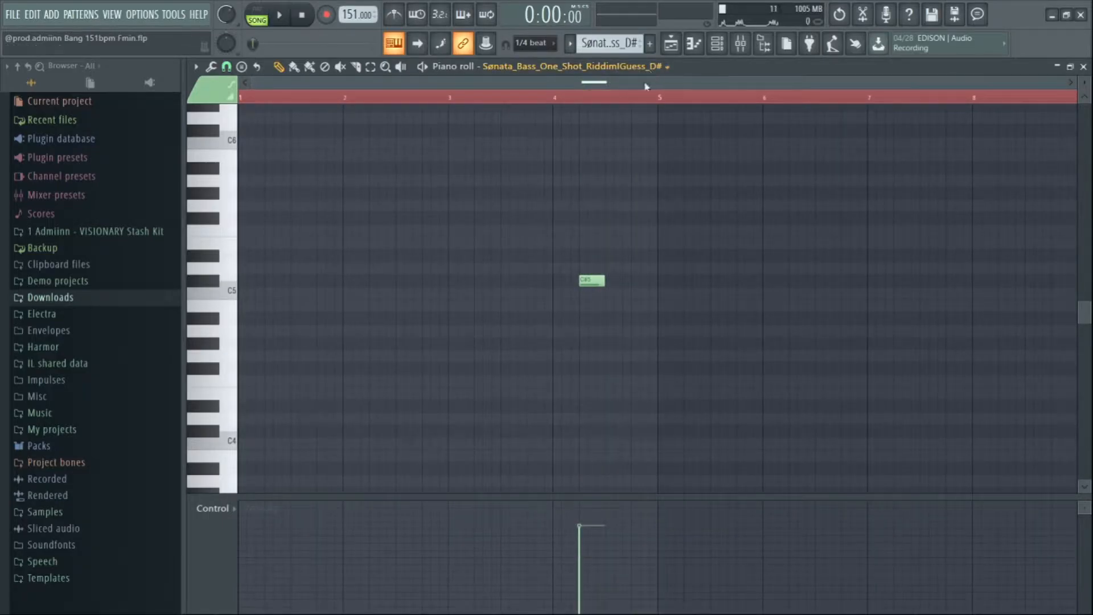
- Check the mixer inserts, open the RiddimIGuess_D# notes from the channel rack, and play them from the start
left_click(740, 44)
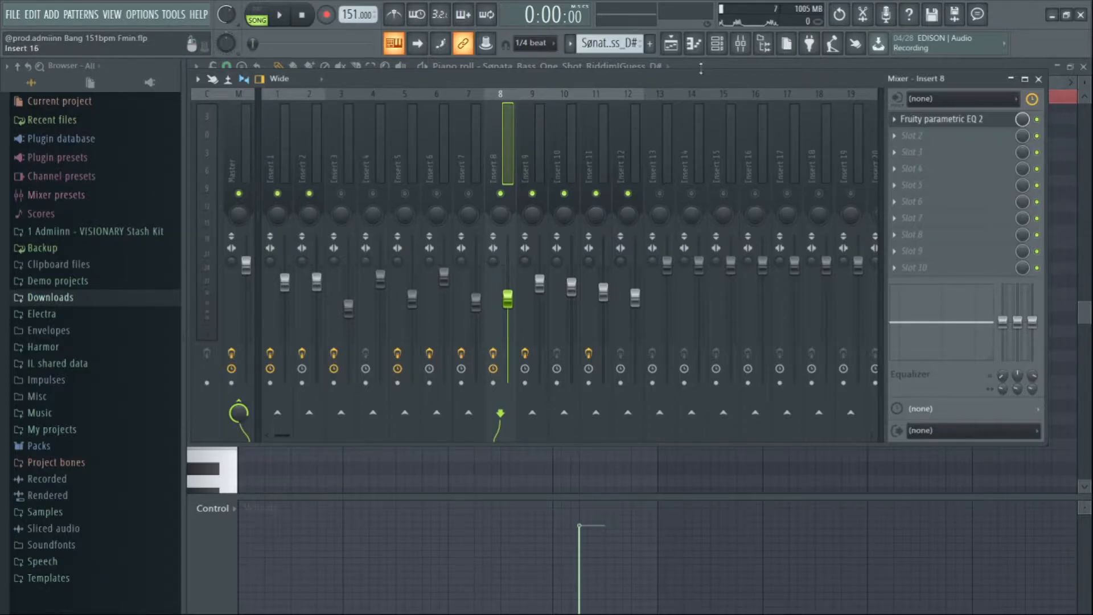
left_click(671, 44)
left_click(716, 45)
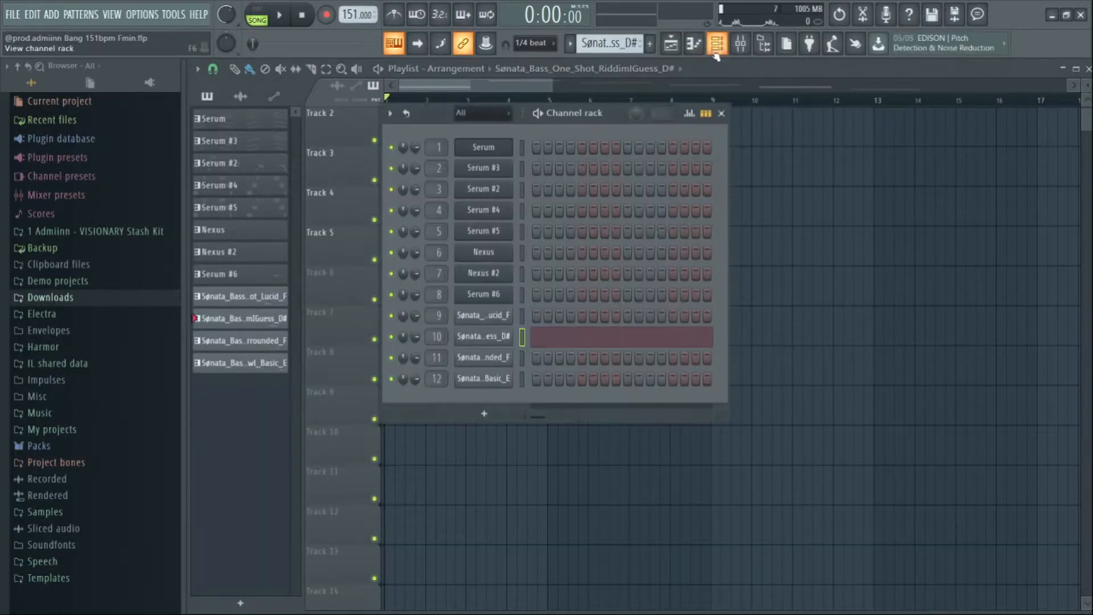
left_click(652, 345)
key("space")
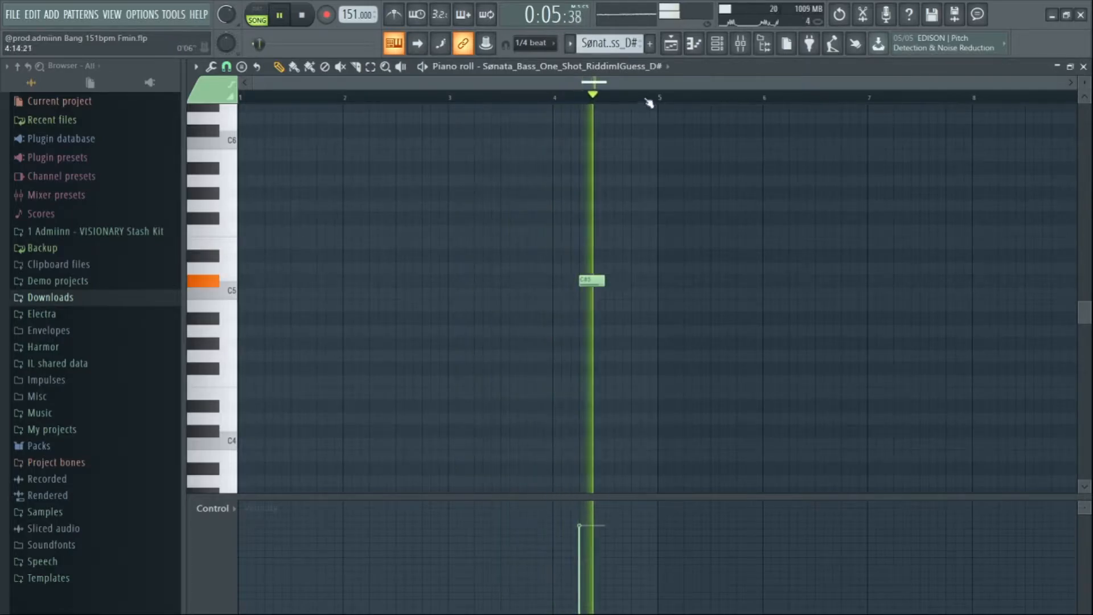
key("space")
- Return to the playlist, look over its tracks, and open the Serum #5 clip on Track 5 in the piano roll
left_click(671, 42)
scroll(666, 103, "down", 1)
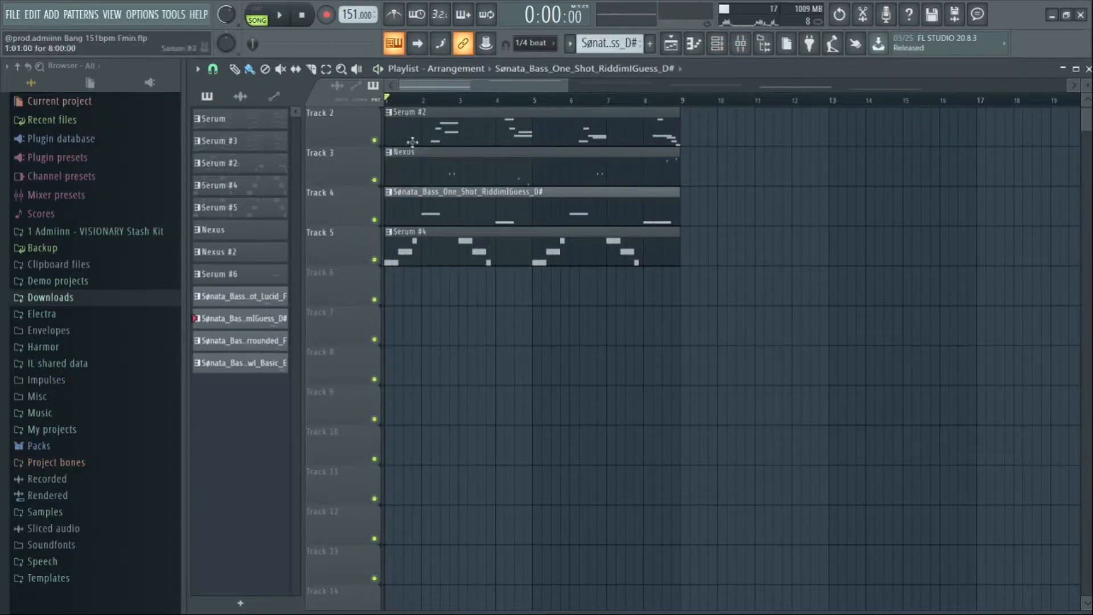
scroll(439, 127, "up", 1)
scroll(445, 108, "up", 2)
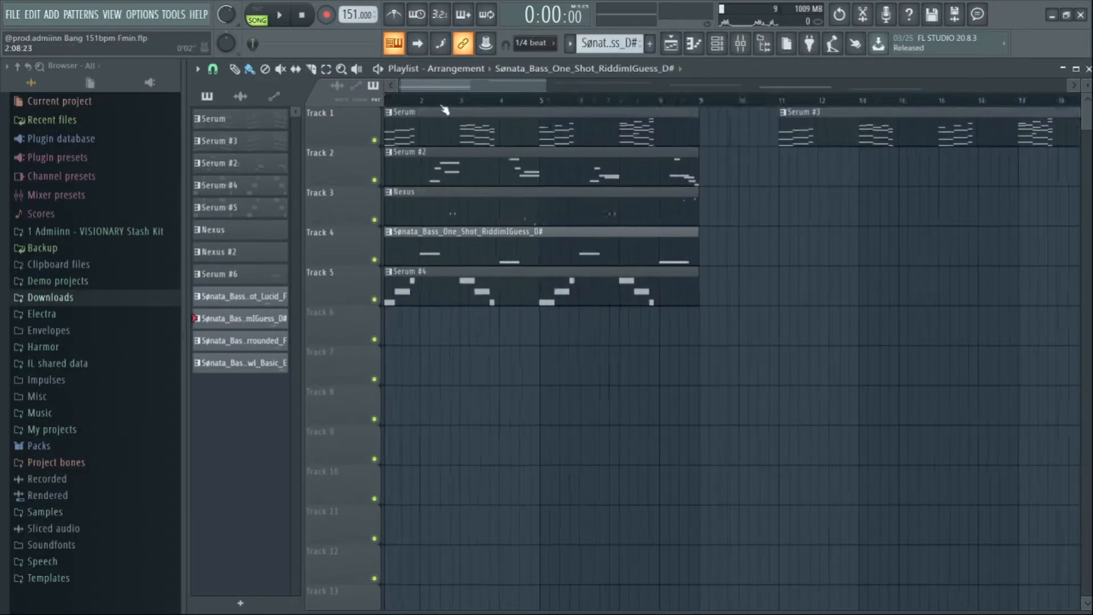
scroll(469, 211, "down", 2)
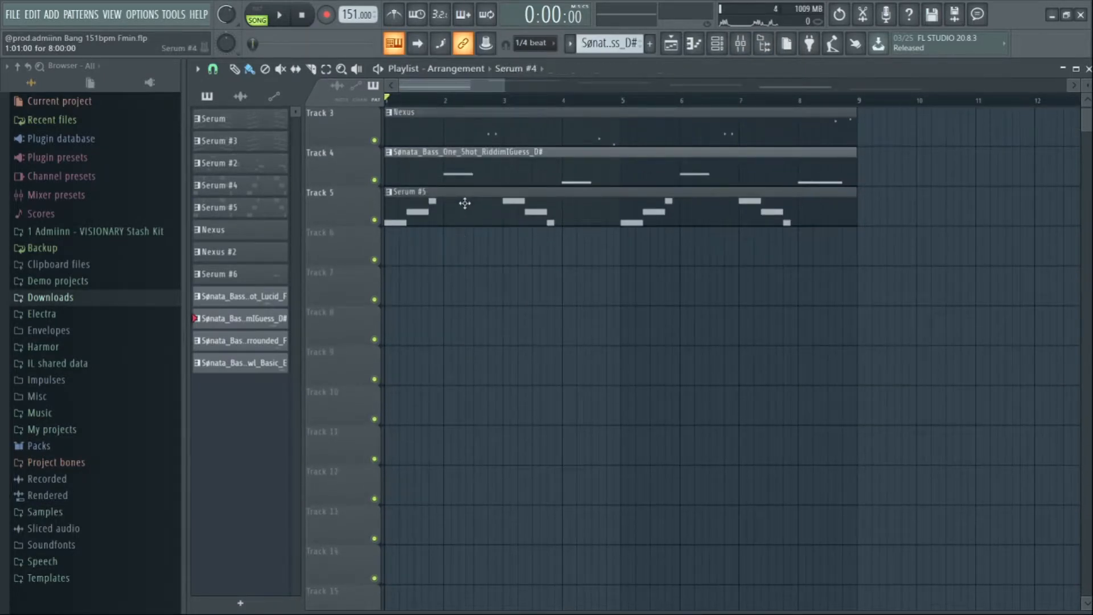
double_click(464, 204)
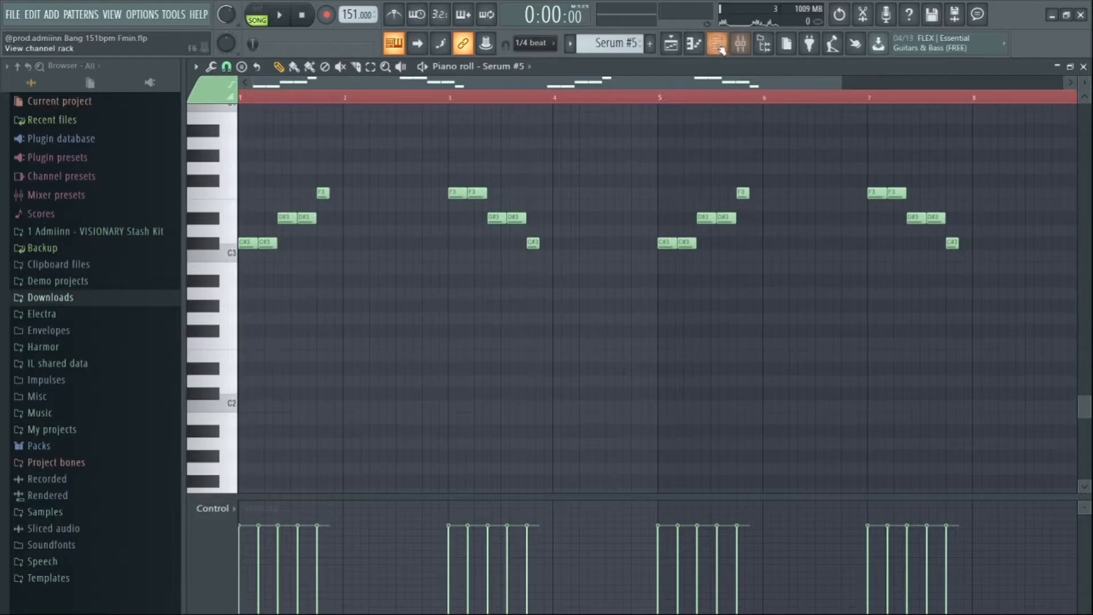
- Check the mixer, play the song briefly from the playlist, and reopen the Serum #5 clip's notes
left_click(719, 45)
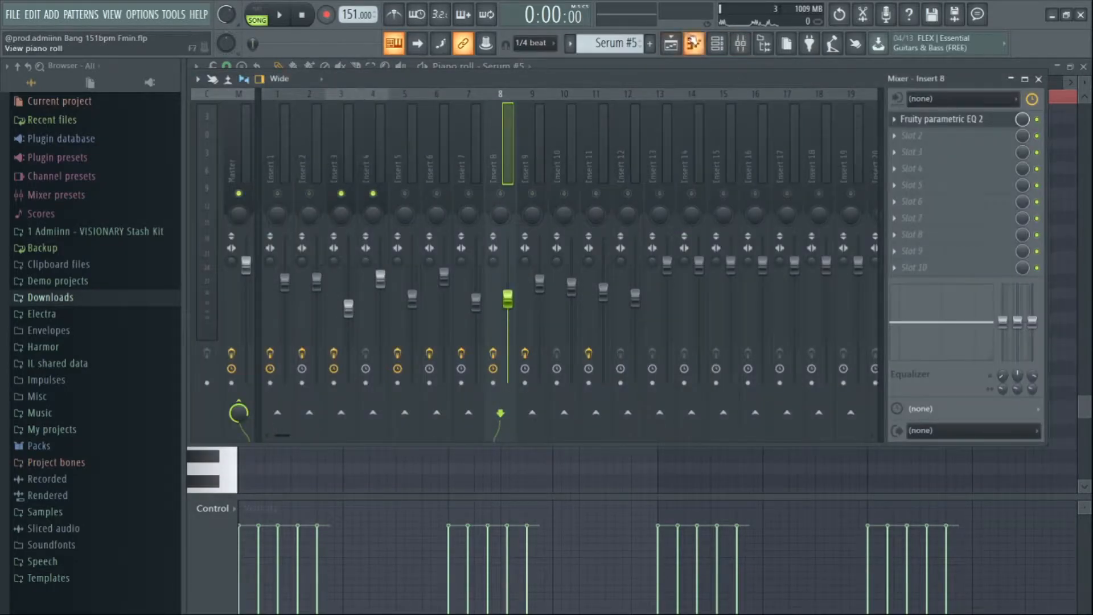
left_click(671, 43)
key("space")
key("space")
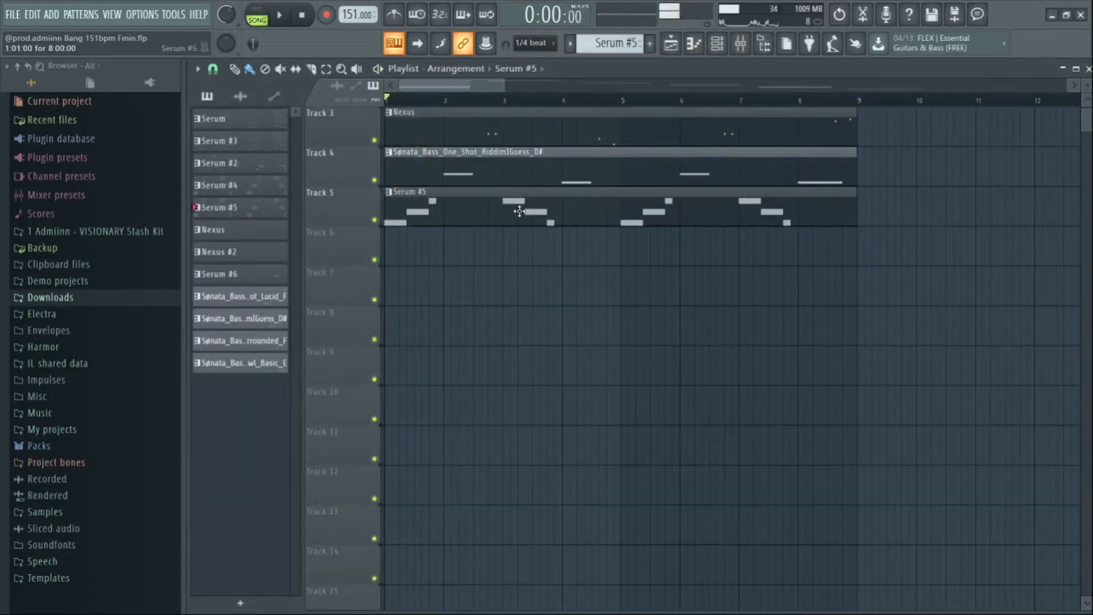
double_click(491, 217)
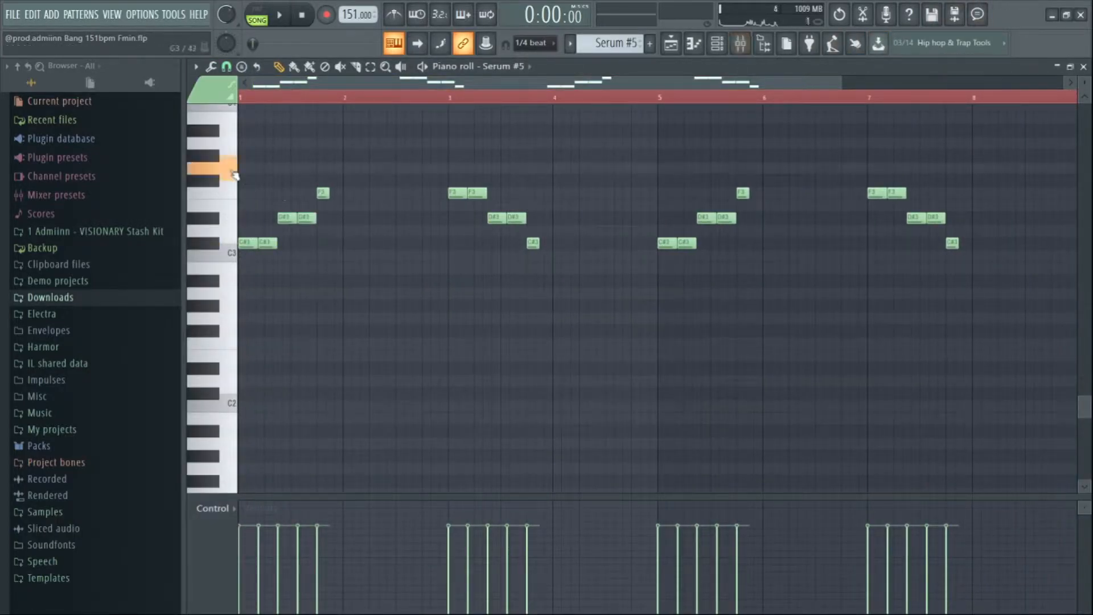
- Show Serum #5 in the channel rack and play the song while watching the mixer levels
left_click(717, 43)
key("space")
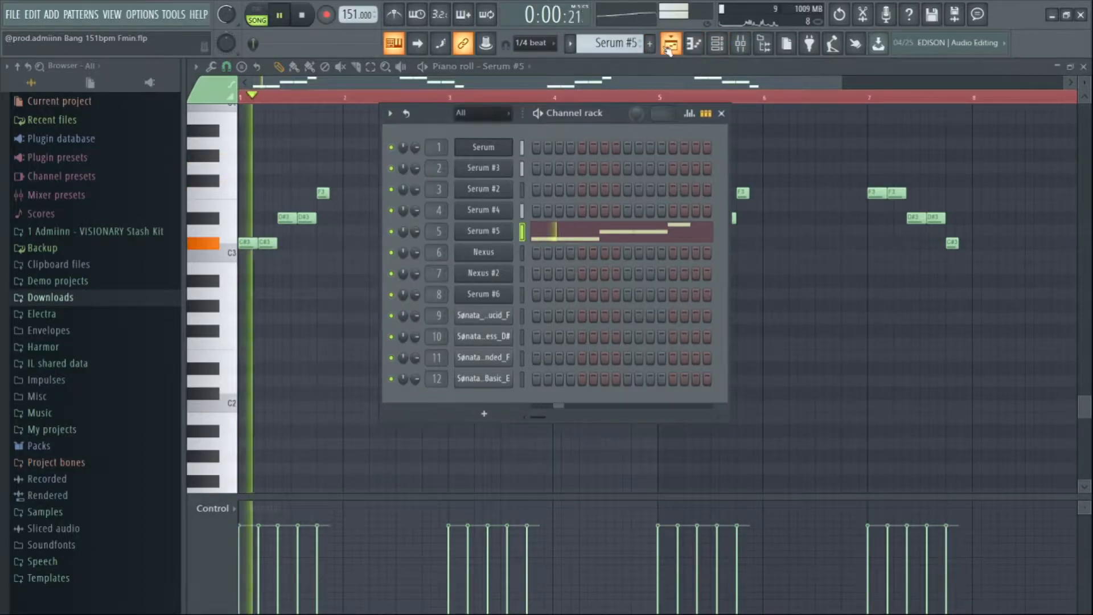
left_click(741, 44)
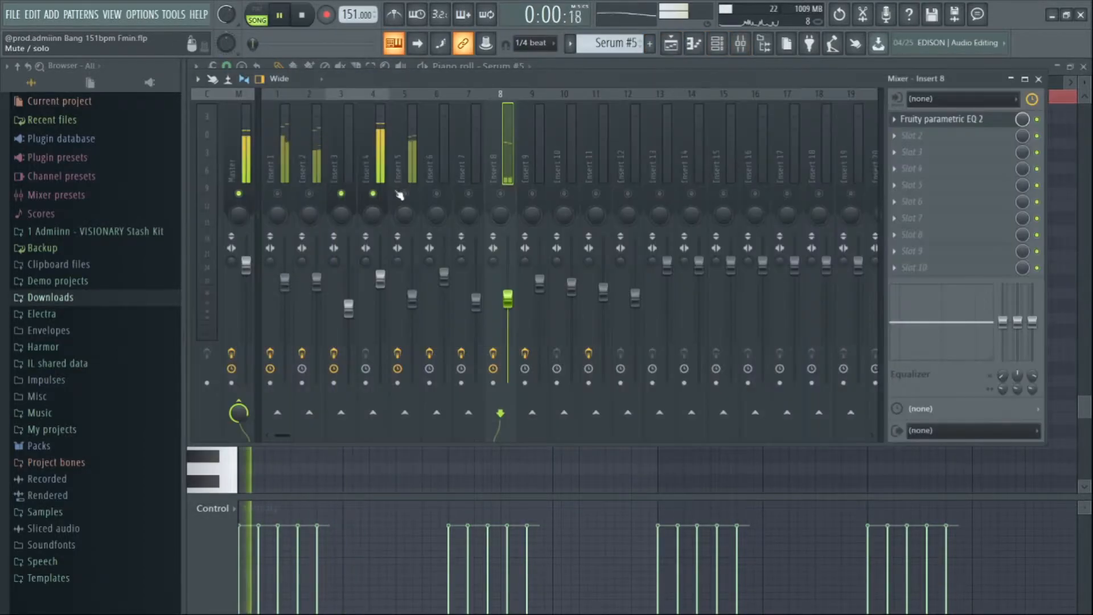
key("space")
- Open the Serum #4 clip on Track 5 in the piano roll, examine its notes, and return to the playlist
left_click(671, 45)
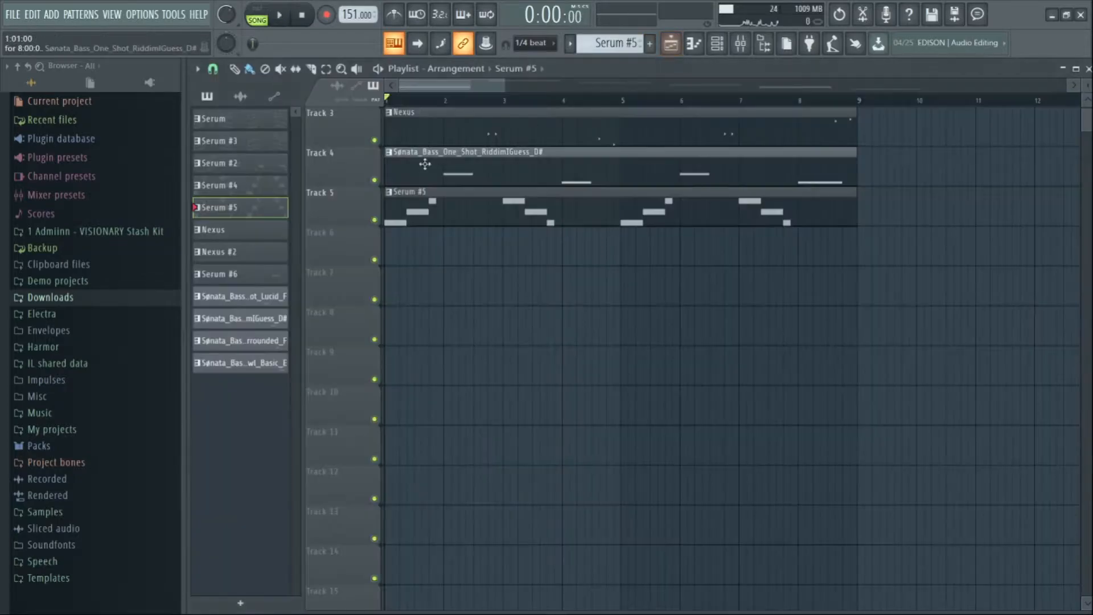
double_click(527, 220)
scroll(390, 164, "up", 10)
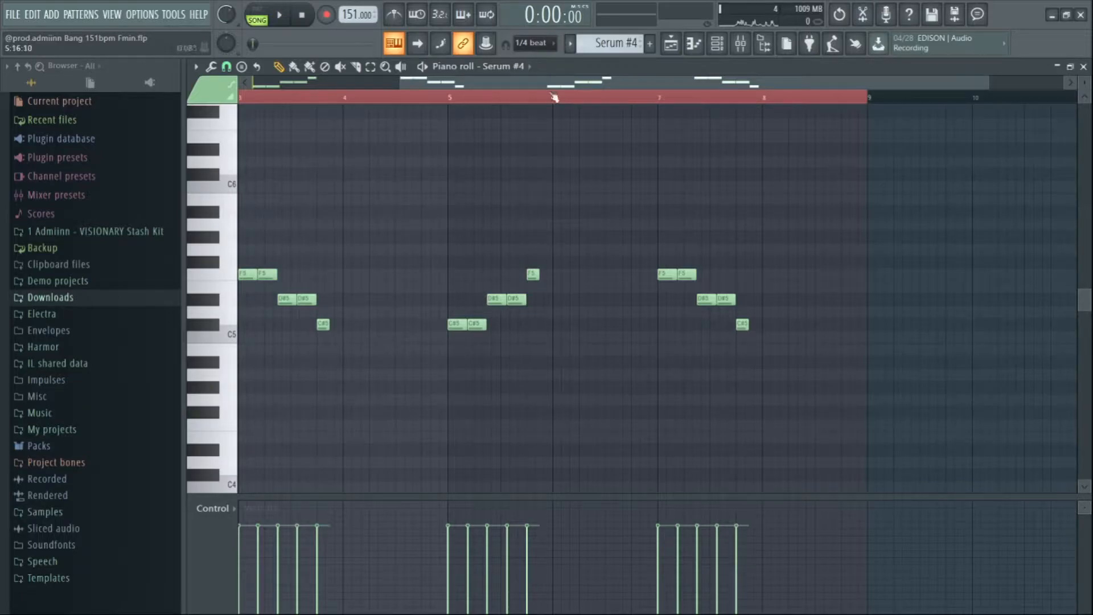
left_click(671, 50)
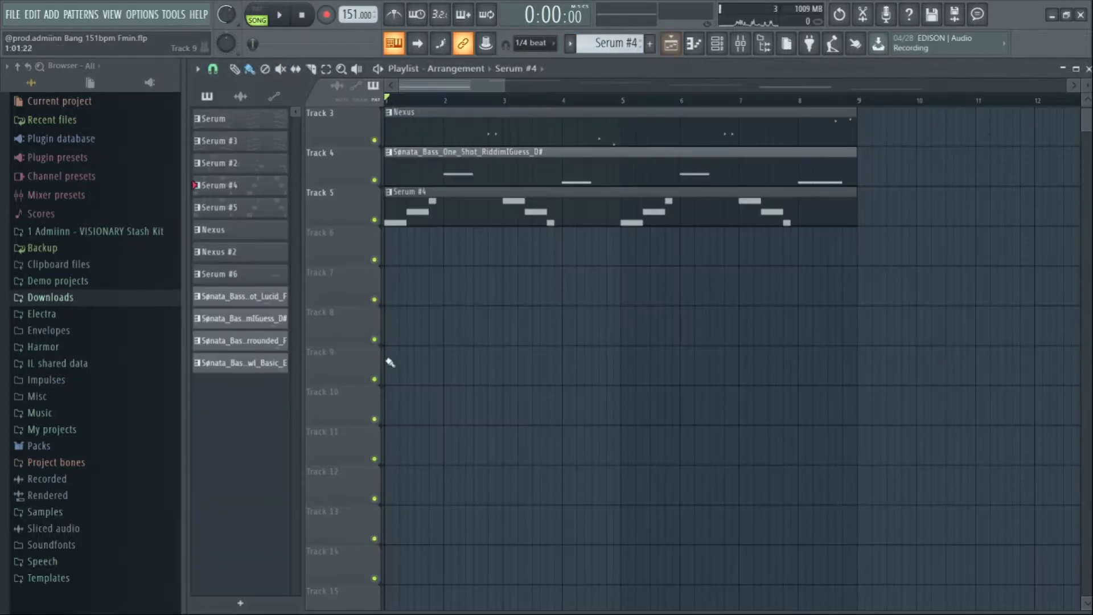
- Open the Serum #5 clip in the piano roll, play its part briefly, and show its channel in the channel rack
double_click(480, 220)
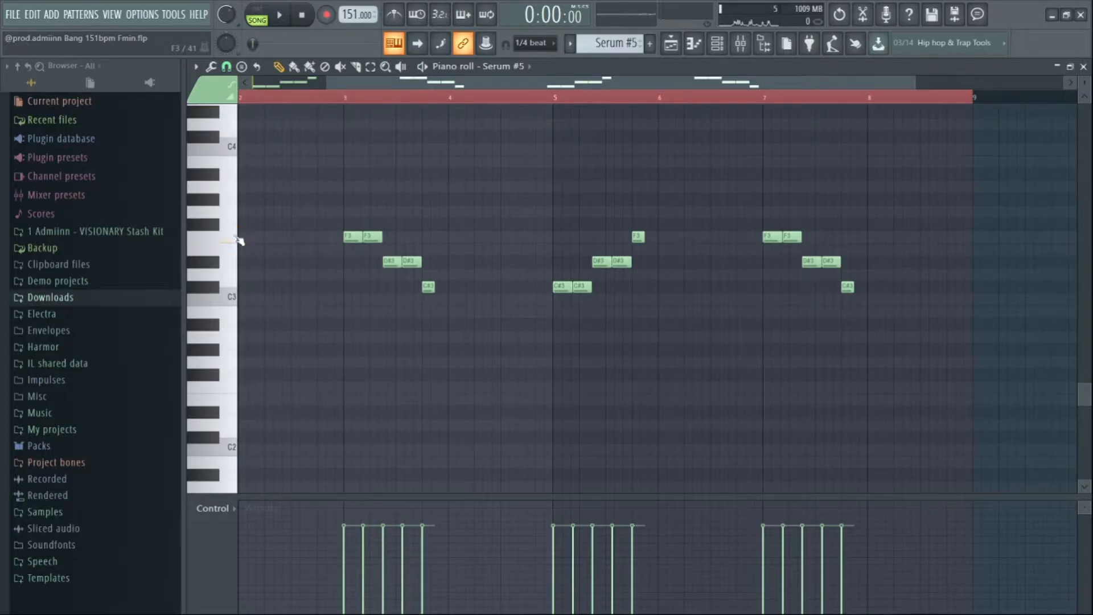
scroll(361, 193, "up", 3)
key("space")
key("space")
left_click(718, 44)
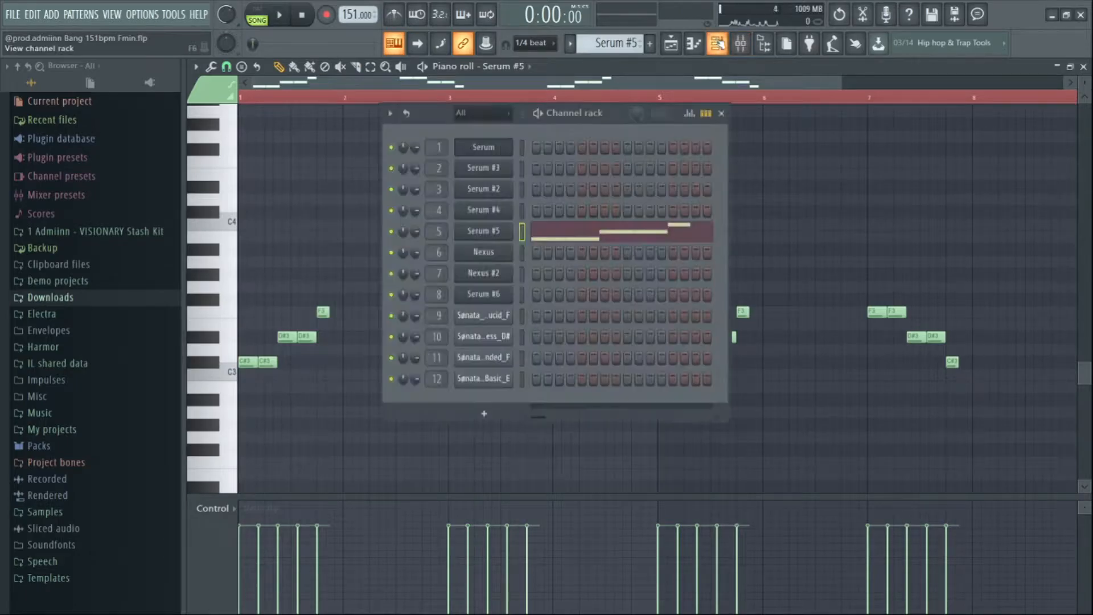
- Play the song with mixer Insert 5 selected and inspect its Fruity parametric EQ 2 curve
left_click(740, 44)
left_click(412, 151)
key("space")
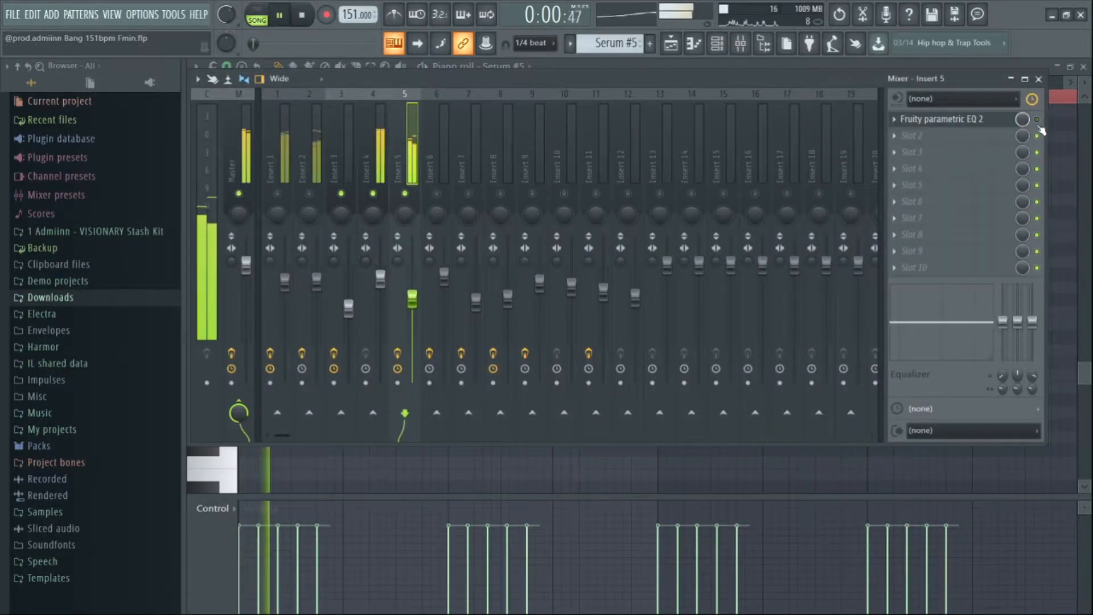
left_click(973, 121)
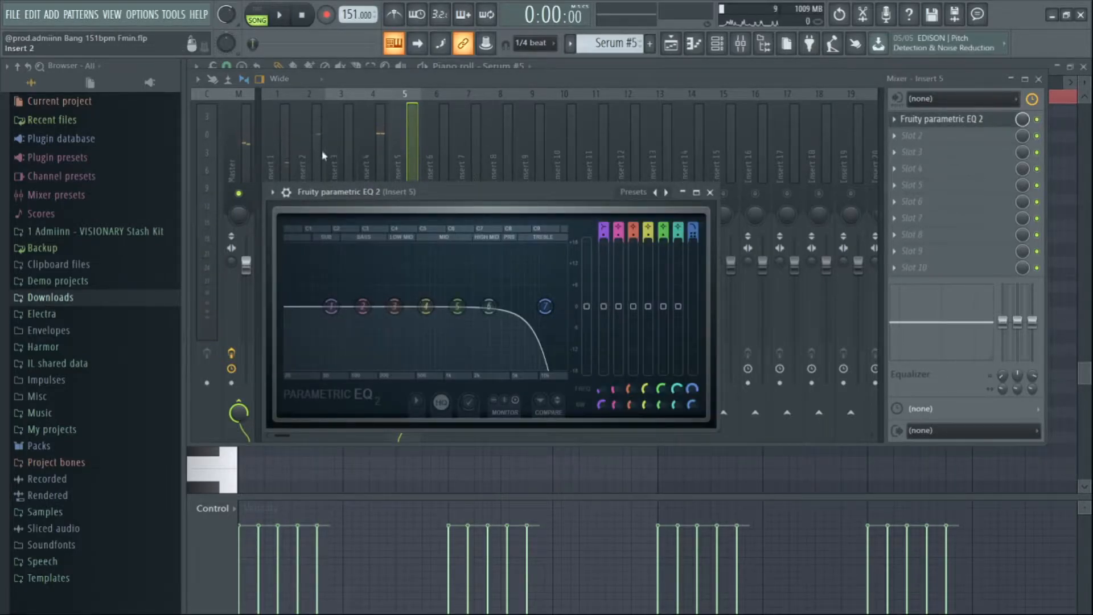
left_click(411, 154)
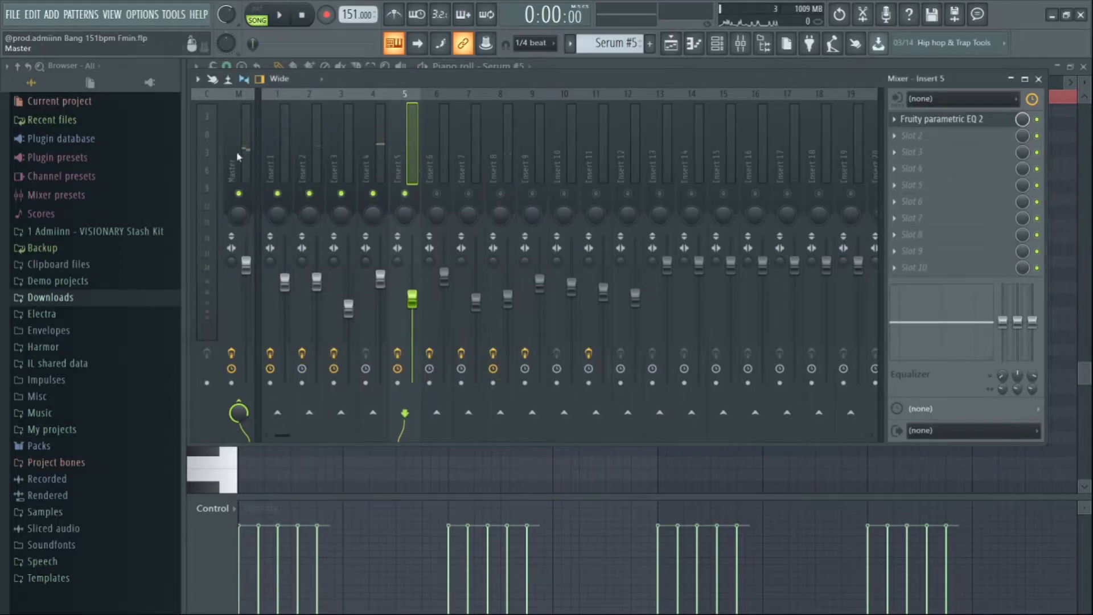
- Play the song briefly while watching the mixer levels, and audition Insert 8 in solo
key("space")
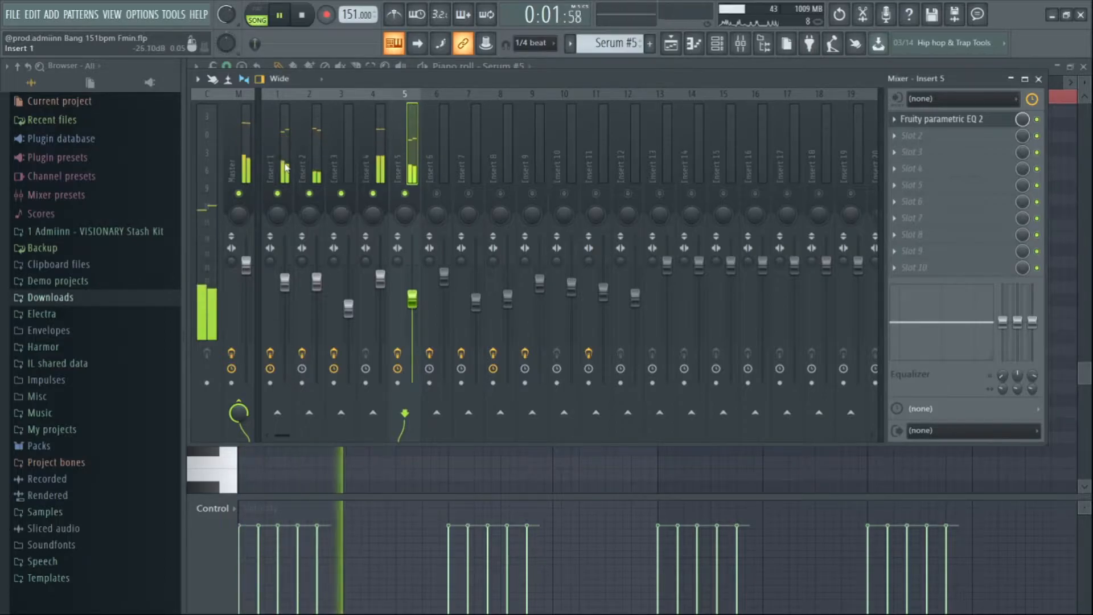
key("space")
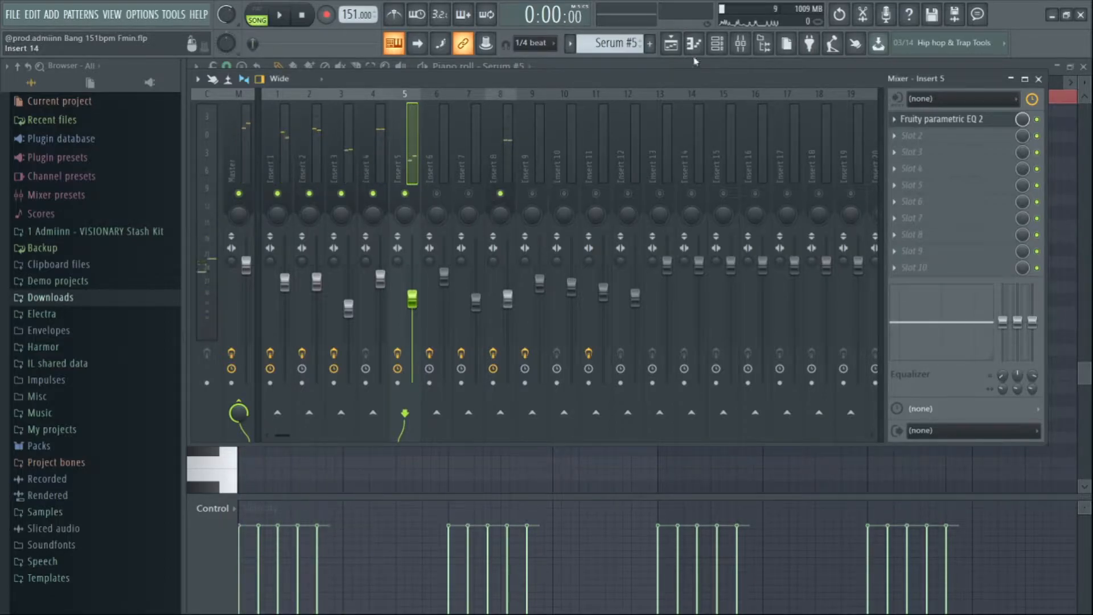
right_click(503, 194)
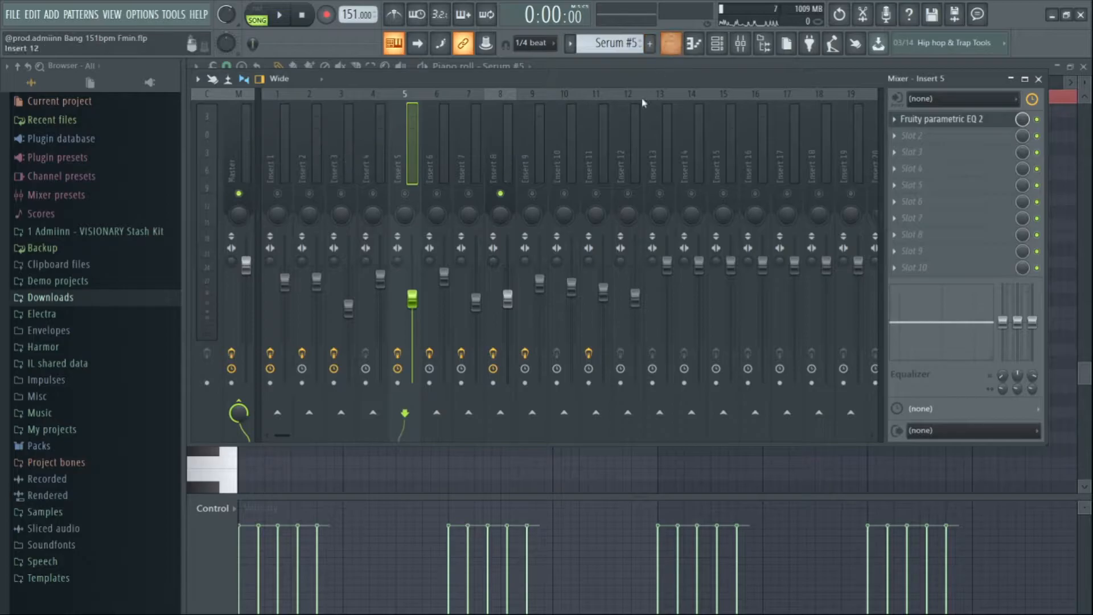
left_click(513, 151)
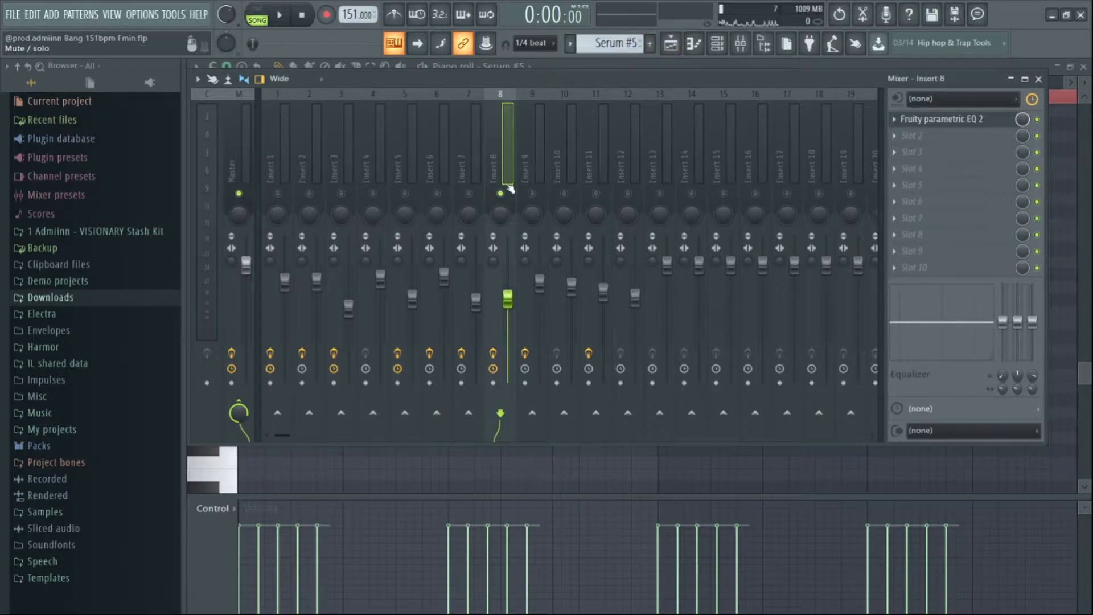
key("space")
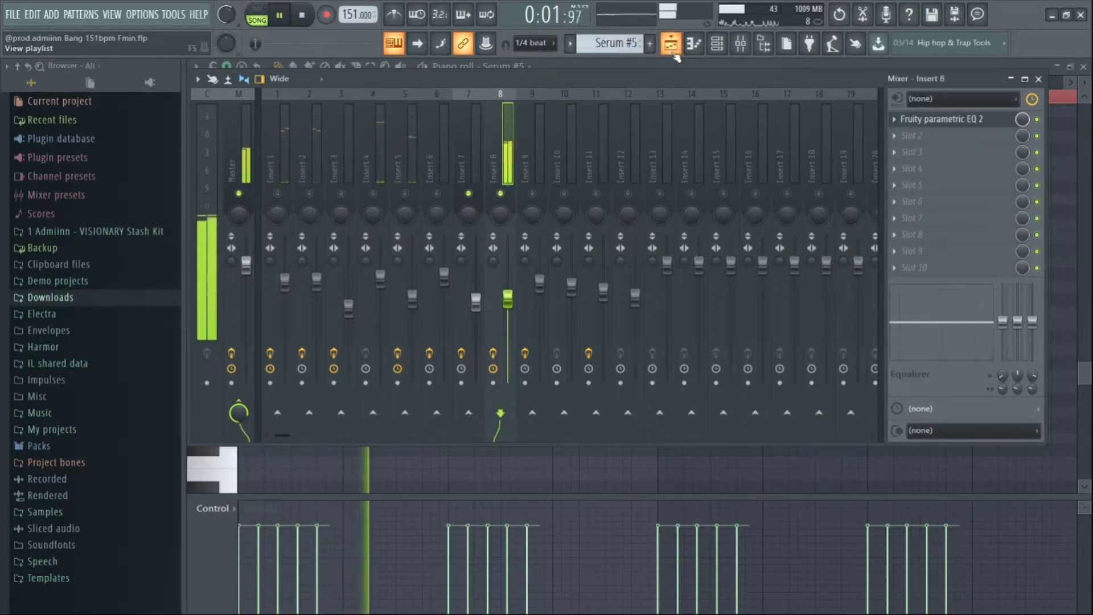
- Audition Inserts 5 and 6 by unmuting them and muting Insert 8, check Insert 6's effects, and stop playback
left_click(438, 195)
left_click(406, 195)
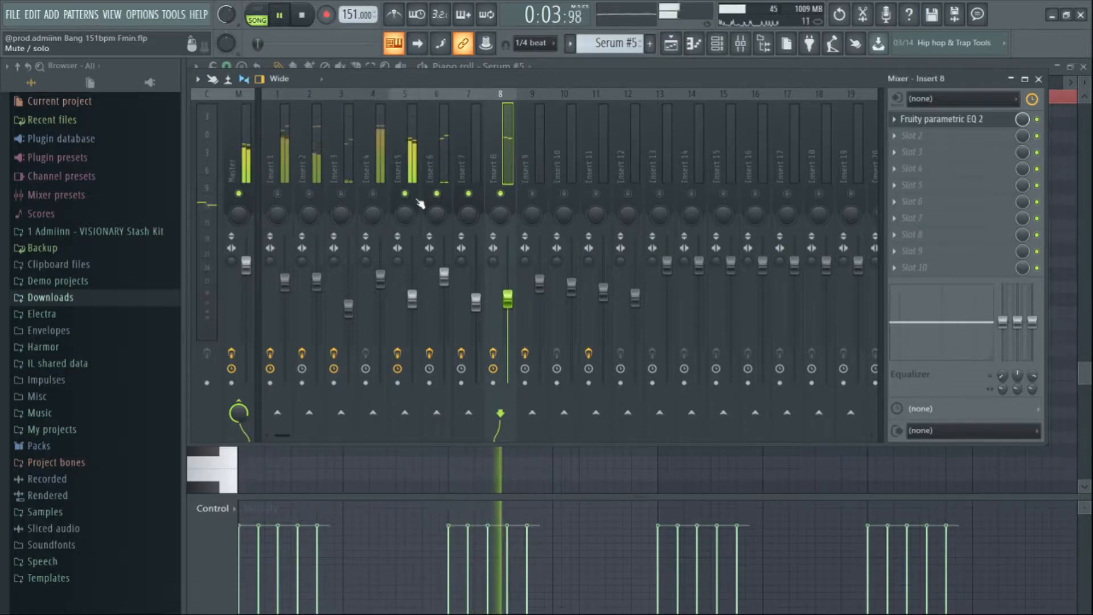
left_click(501, 194)
left_click(444, 154)
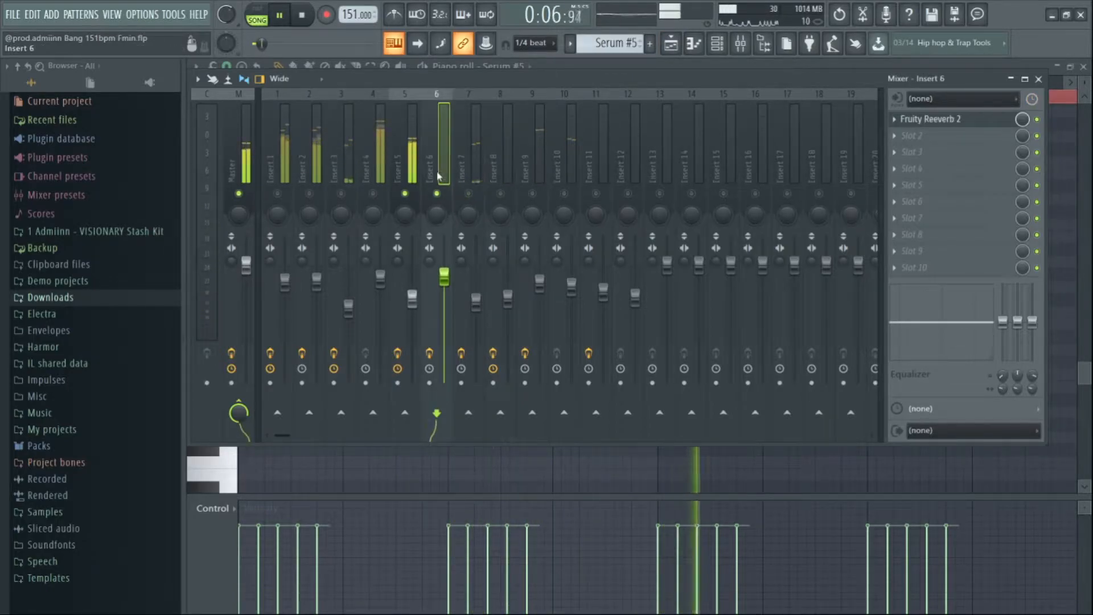
left_click(405, 195)
key("space")
- Show the Complicated preset in Nexus and the Lions Run Free preset in Nexus #2 from the channel rack
left_click(718, 44)
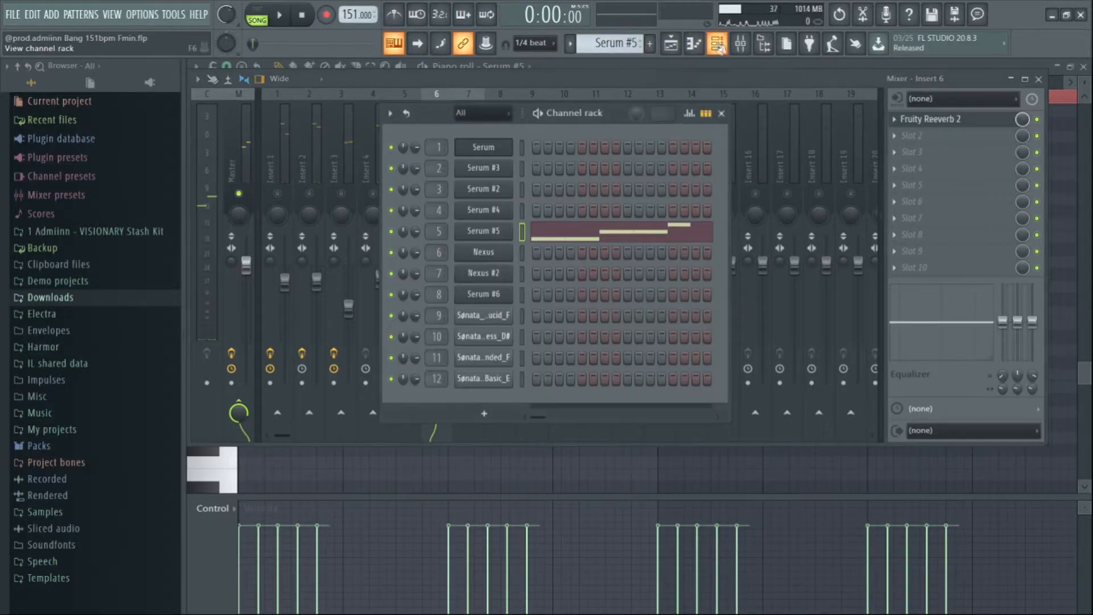
left_click(499, 251)
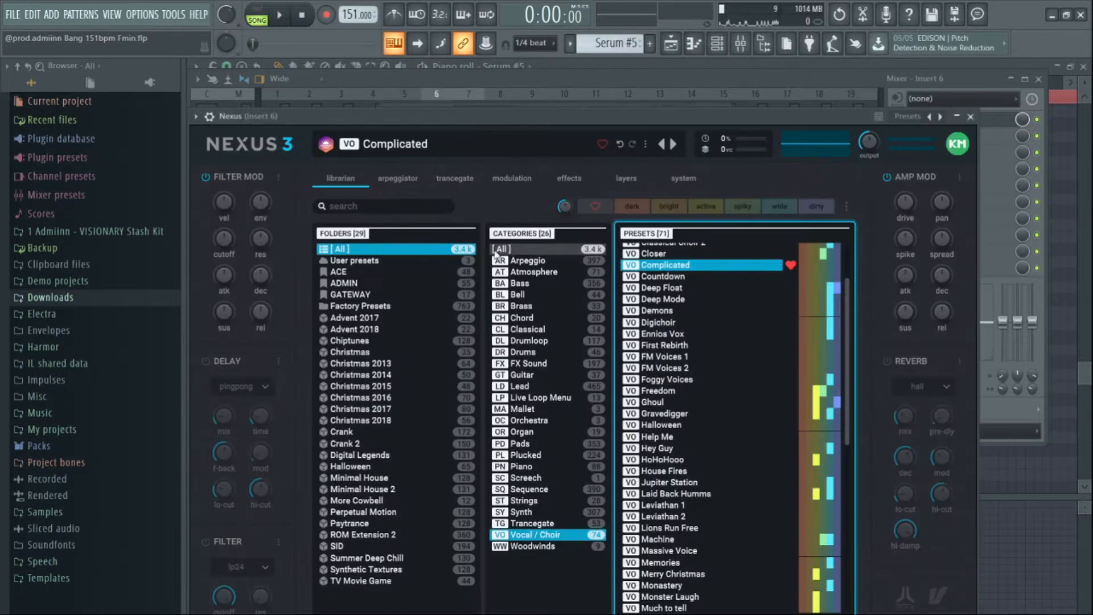
left_click(971, 116)
left_click(482, 277)
left_click(712, 395)
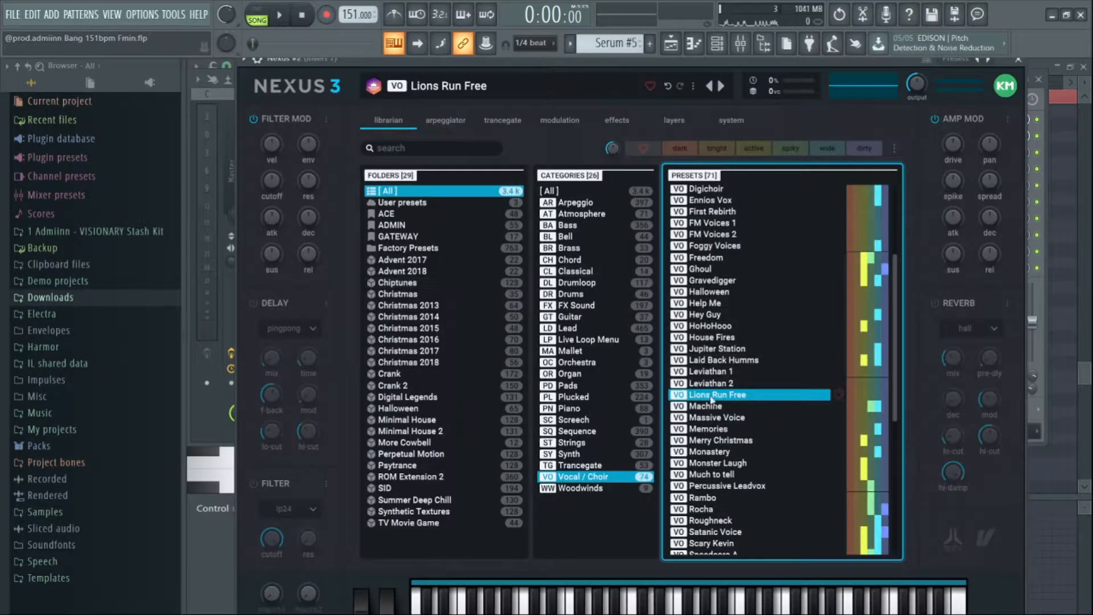
left_click(1022, 63)
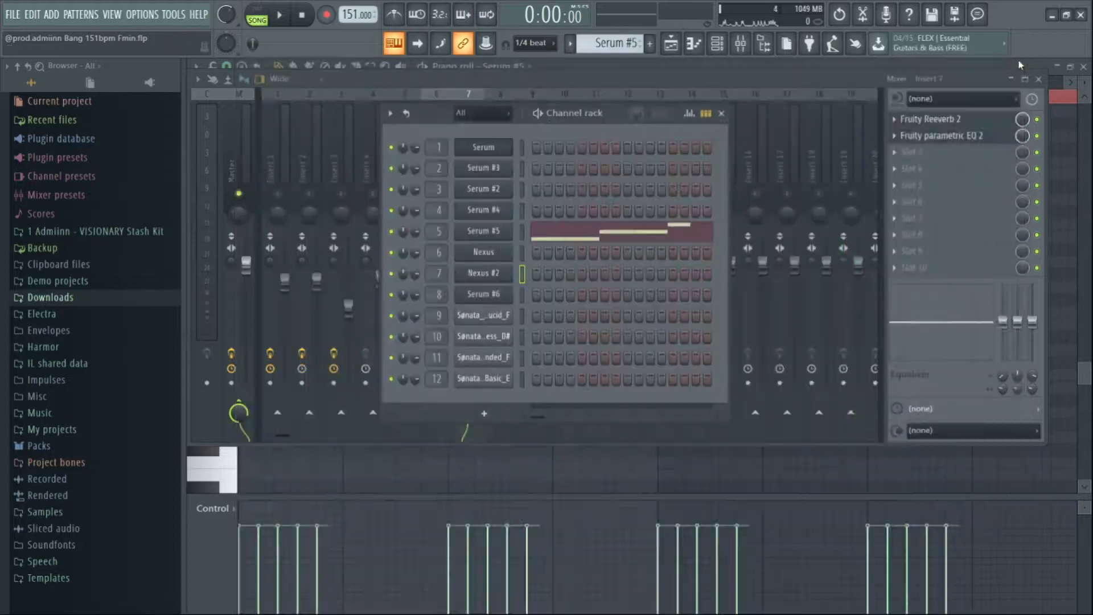
left_click(721, 113)
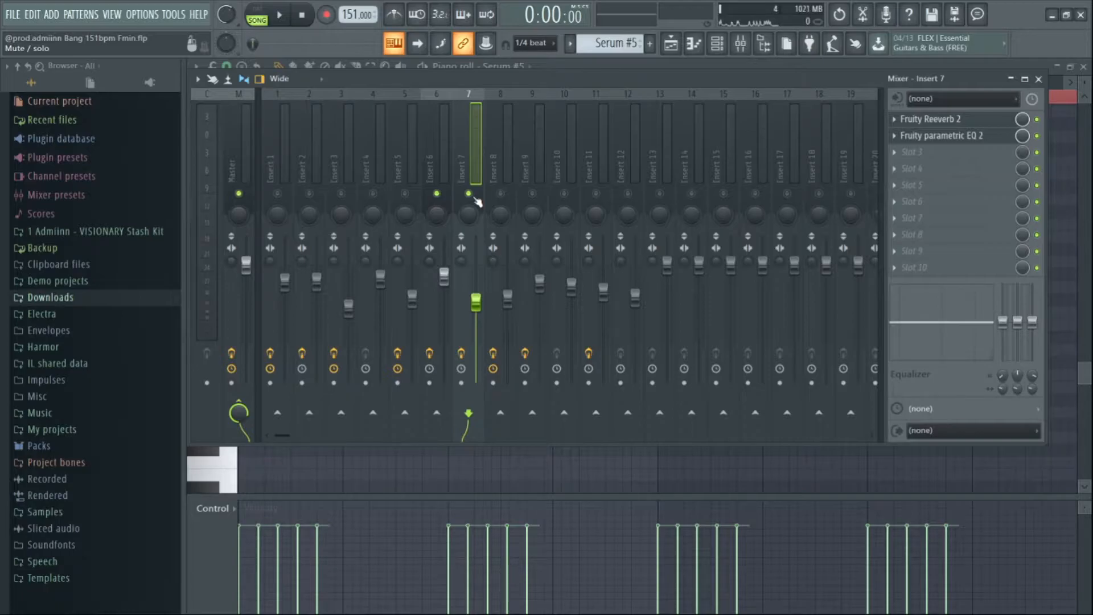
- Play the song with every mixer insert unmuted, return to the playlist, and look over the spread-out layer clips
key("space")
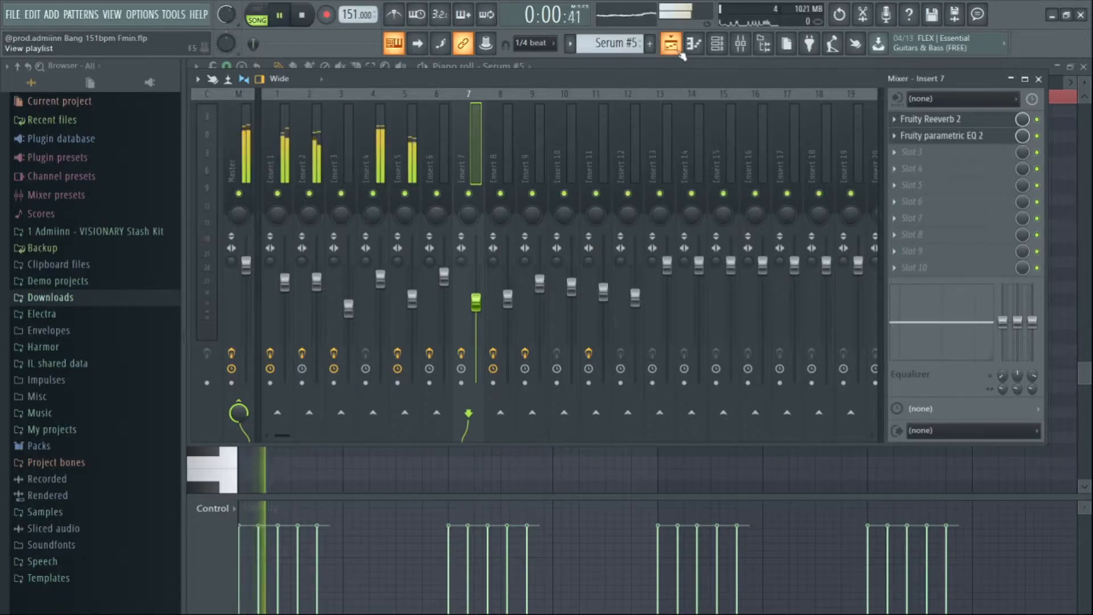
key("F5")
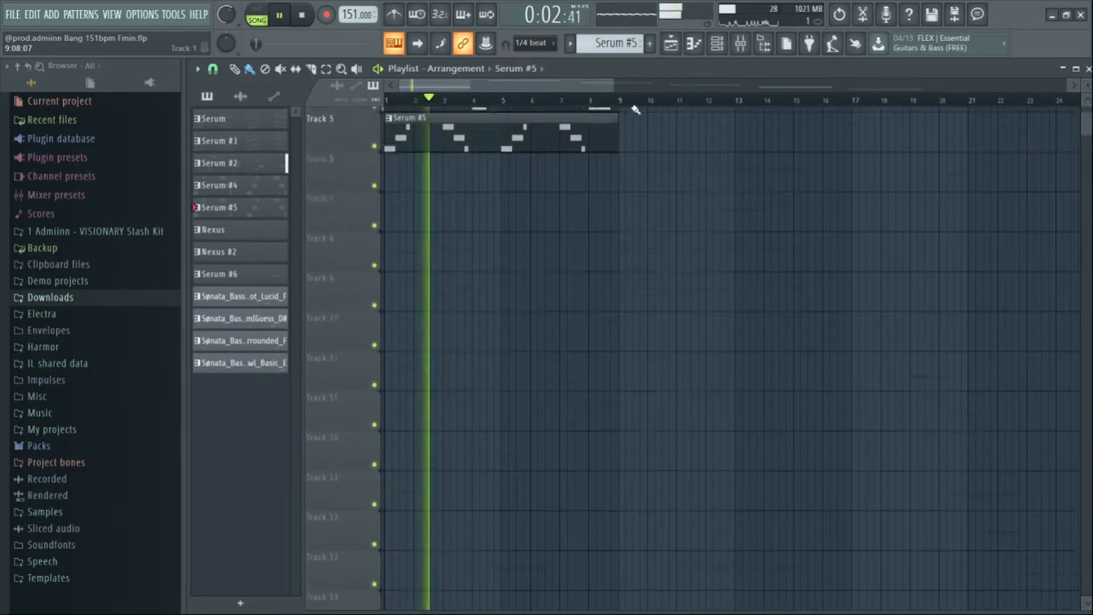
key("space")
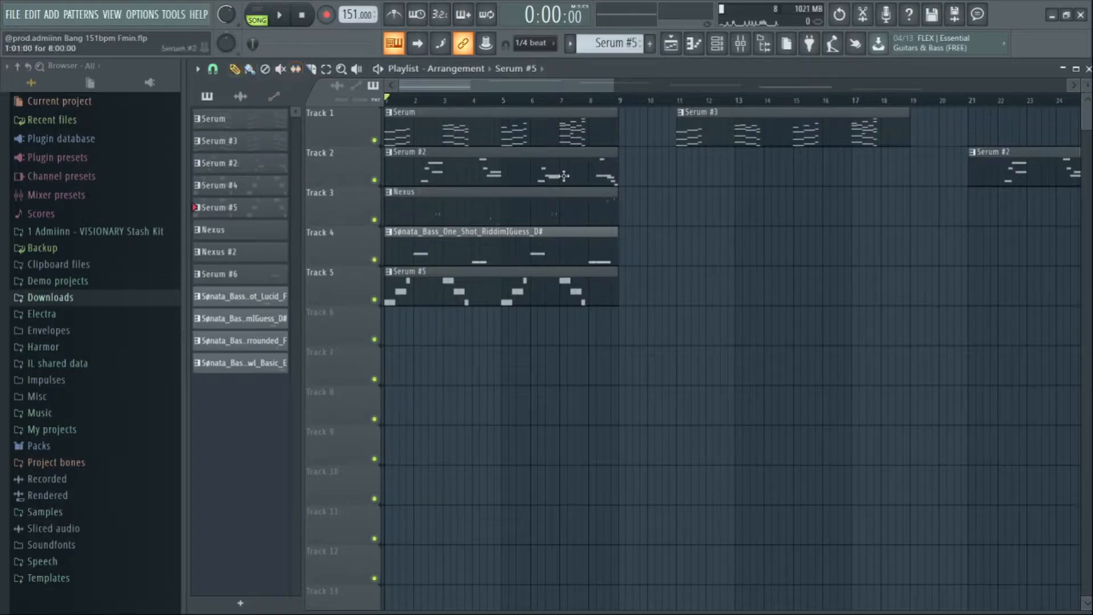
scroll(468, 100, "down", 3)
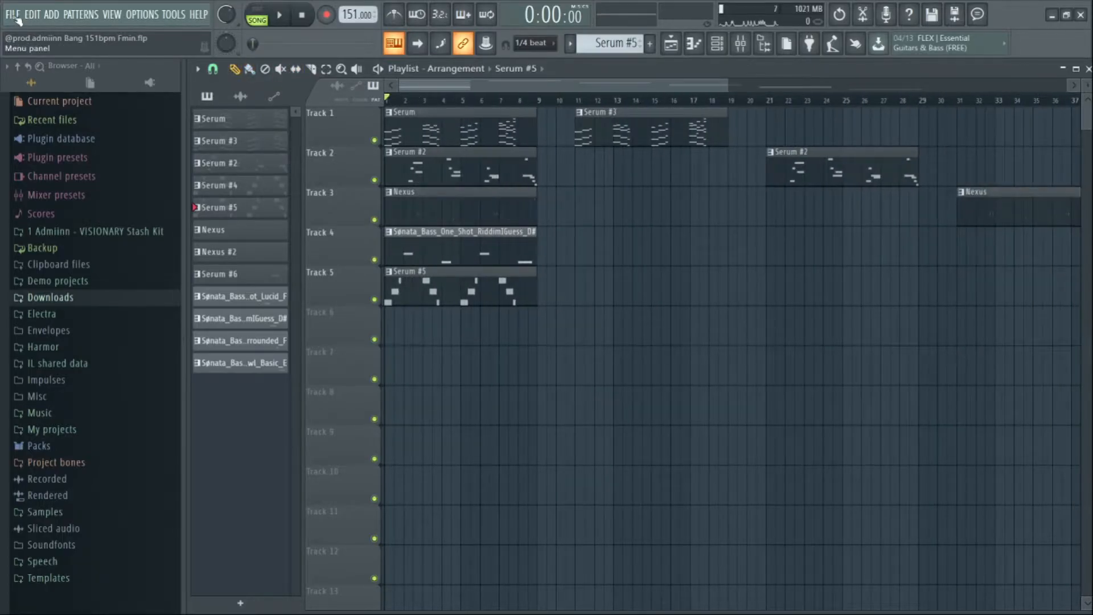
scroll(555, 114, "down", 3)
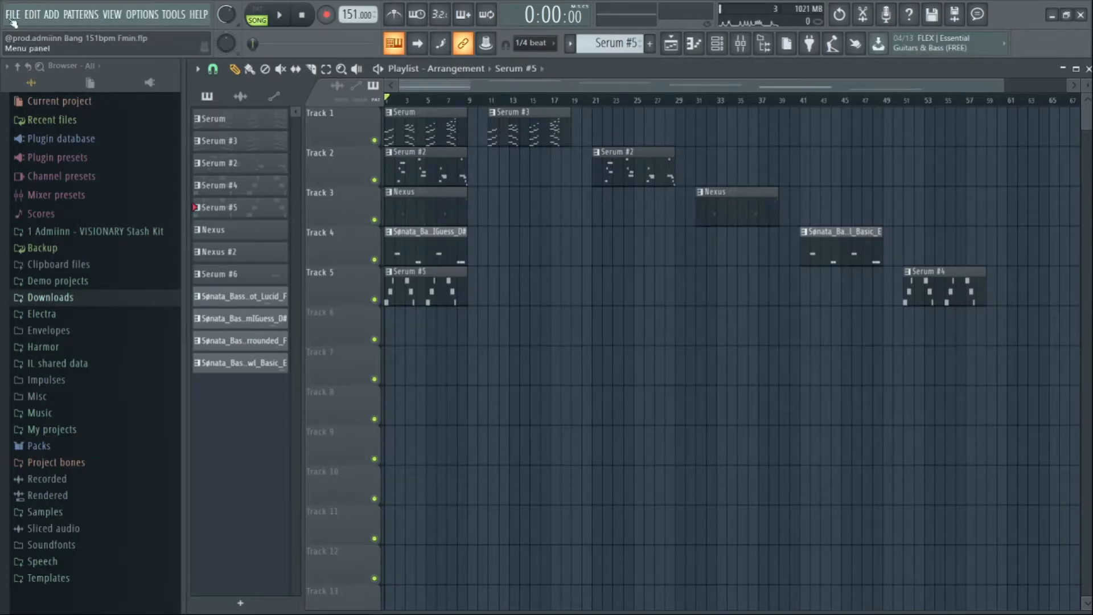
key("space")
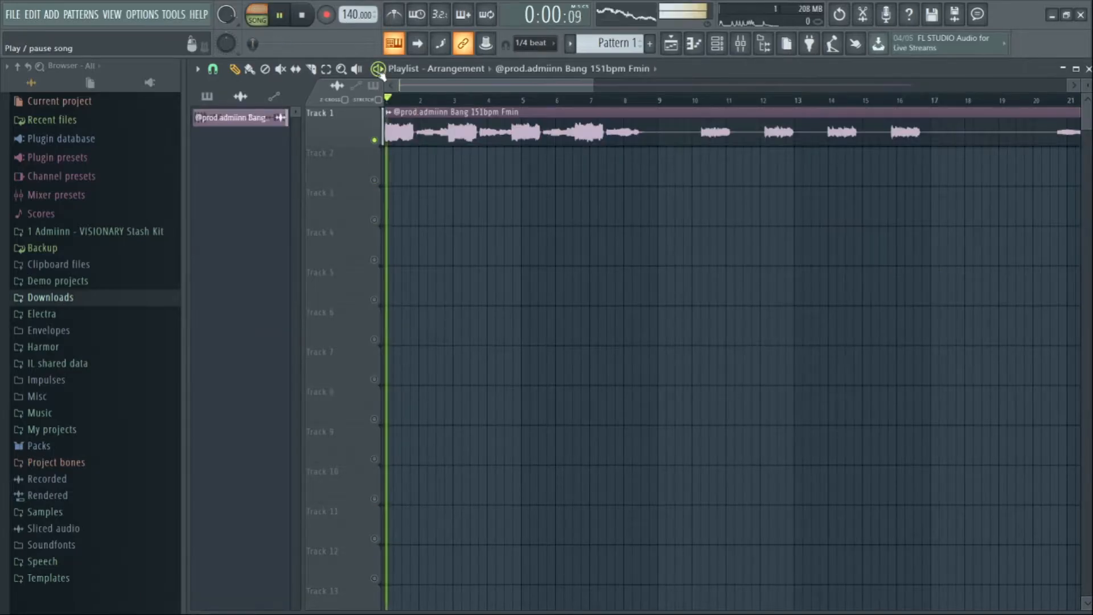
scroll(415, 112, "up", 5)
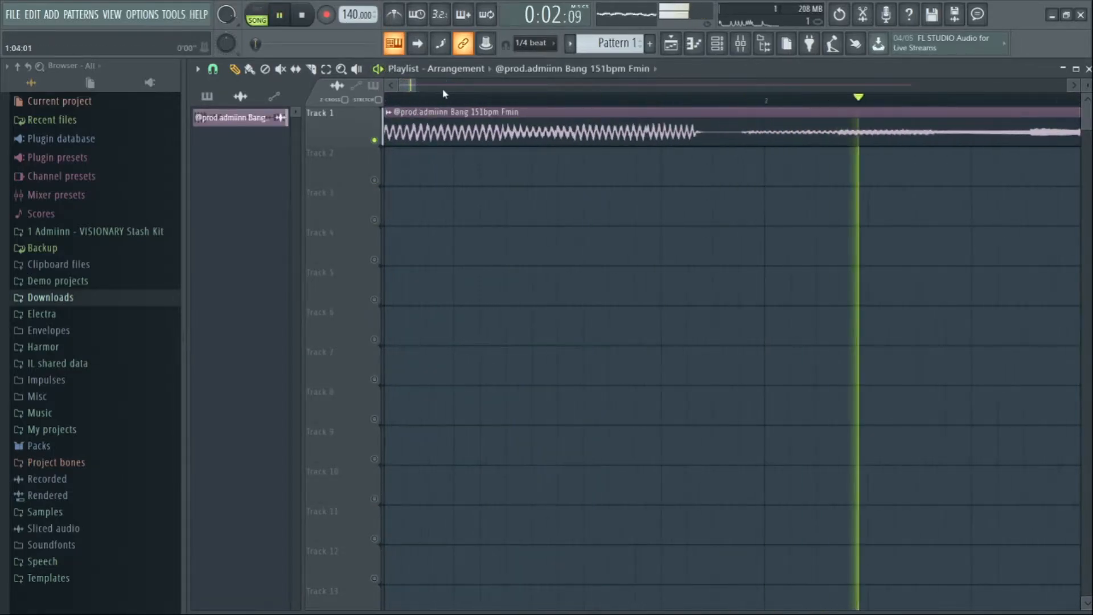
key("space")
double_click(416, 120)
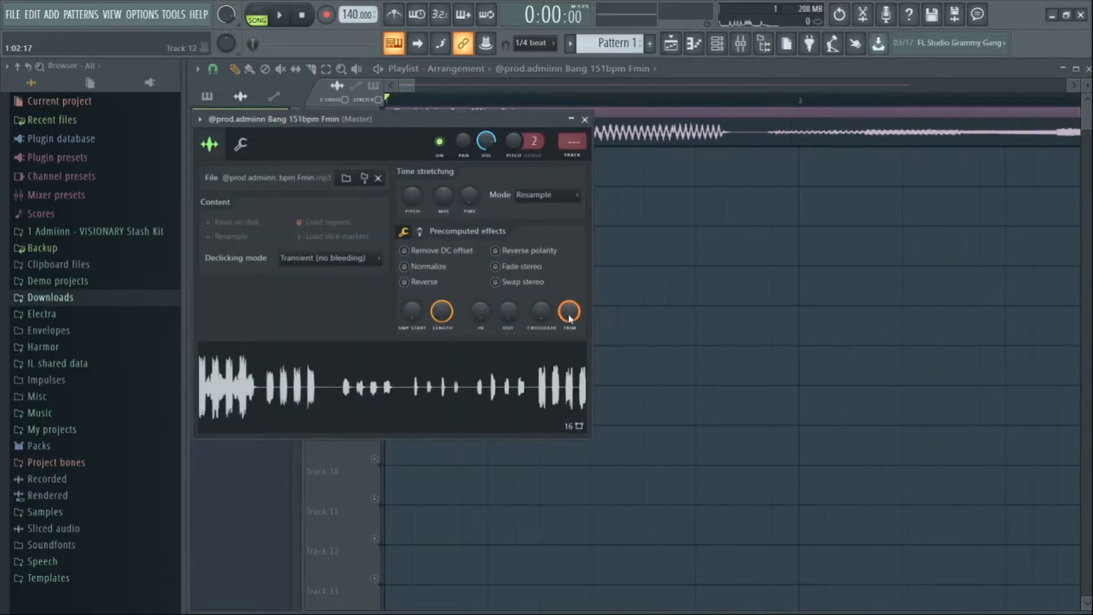
left_click(588, 122)
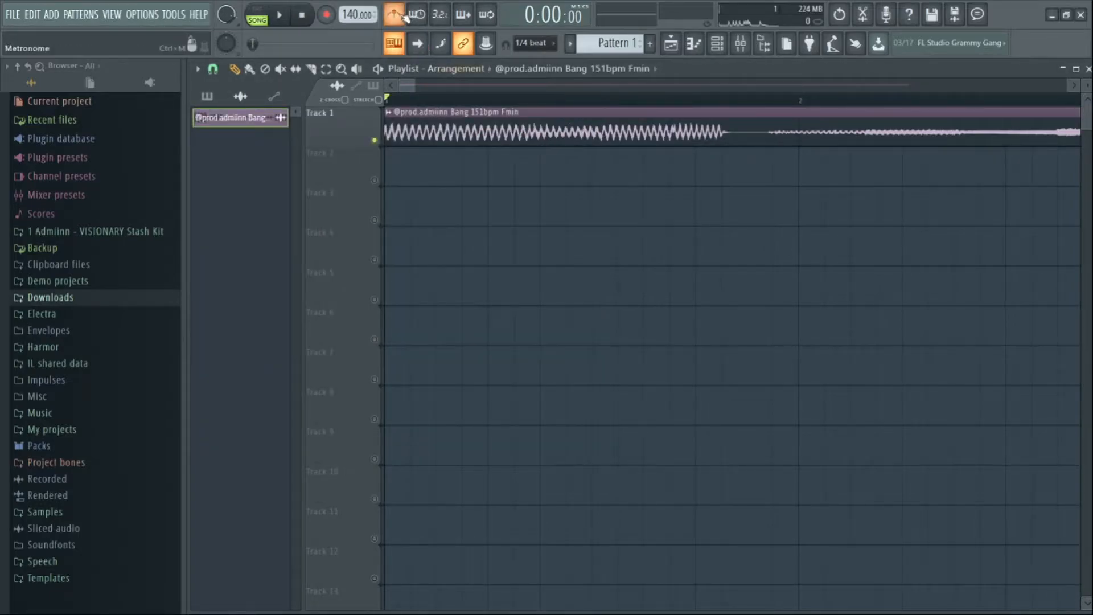
- Check the audio against the metronome and set the project tempo to 151 BPM
key("space")
scroll(422, 99, "down", 5)
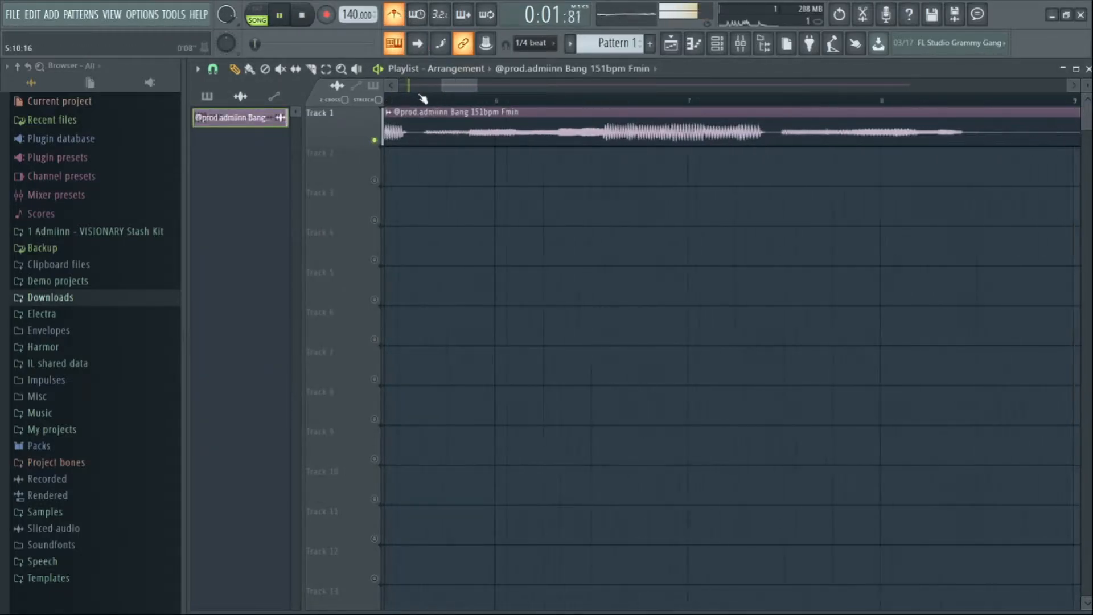
key("space")
scroll(422, 99, "up", 5)
left_click_drag(361, 20, 361, 14)
- Play the audio from the start with the metronome, and move playback to bar 9 to hear the first loop's end
key("space")
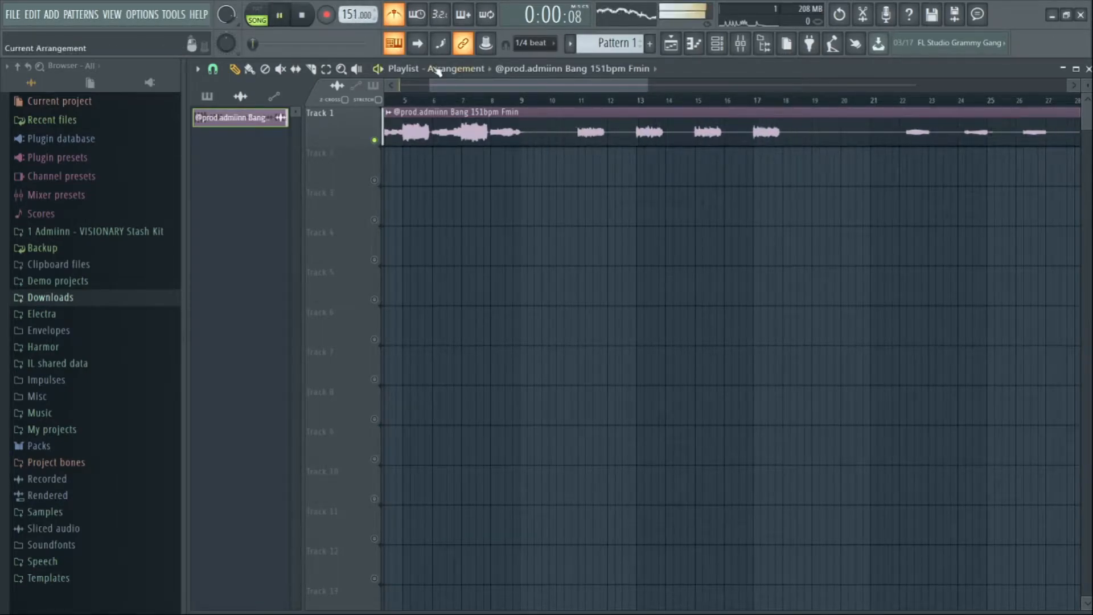
left_click_drag(456, 86, 425, 86)
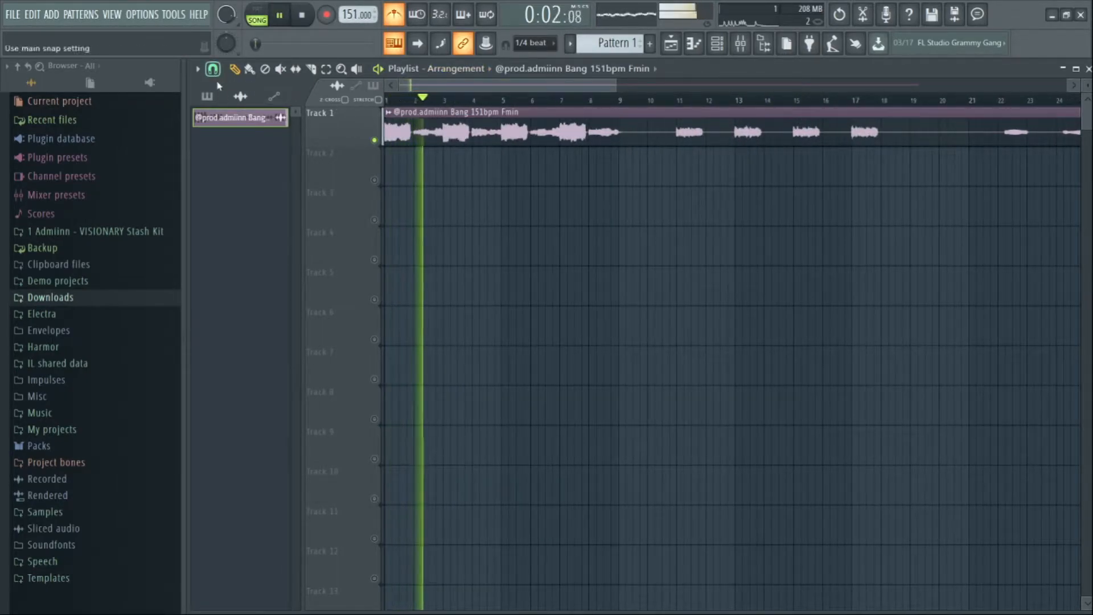
scroll(489, 101, "down", 3)
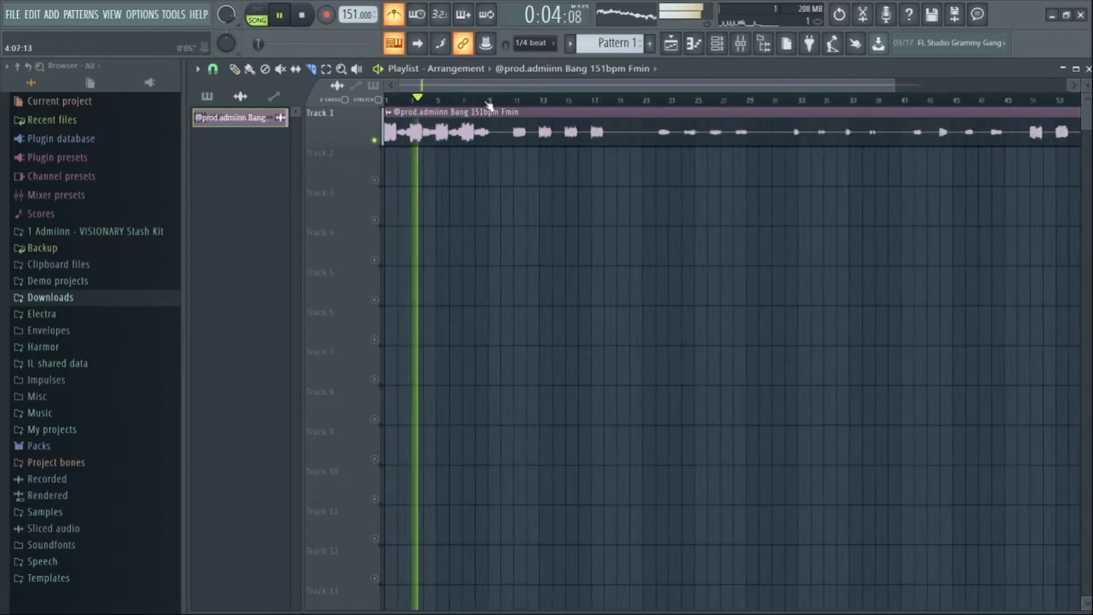
left_click(489, 101)
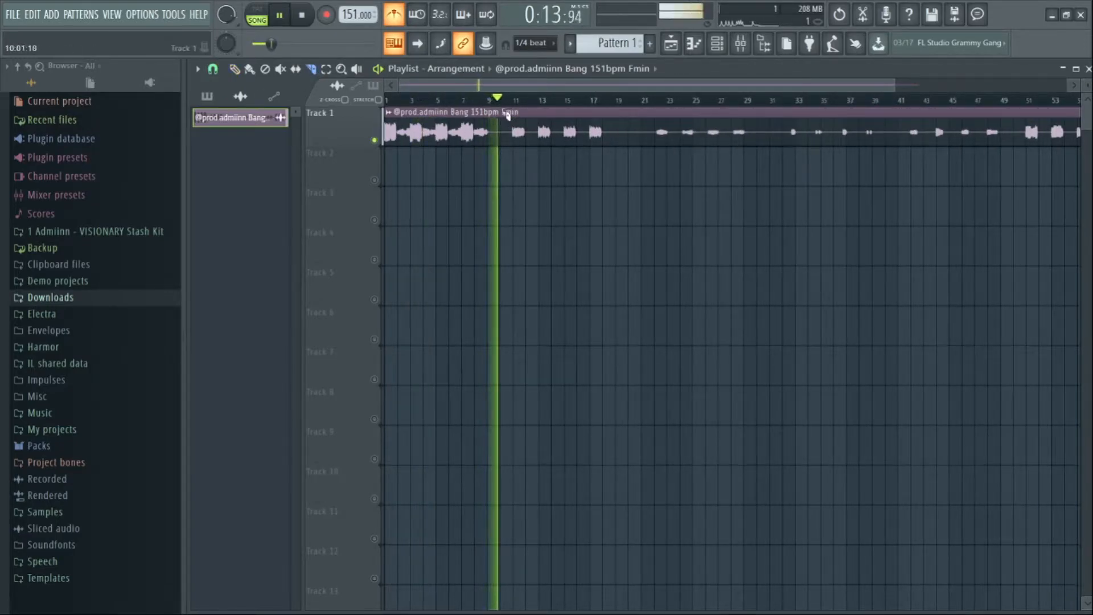
- Slice the audio clip on Track 1 at bars 11, 19, 21 and 29 to separate the layers
left_click(516, 113)
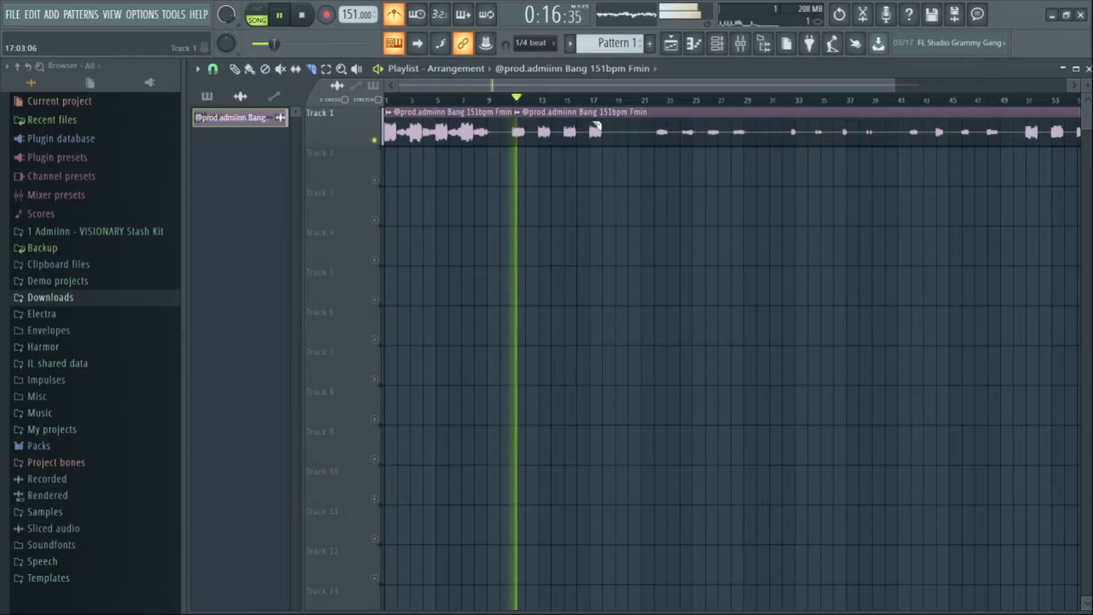
left_click_drag(538, 166, 618, 162)
left_click(619, 132)
left_click(649, 132)
left_click(746, 137)
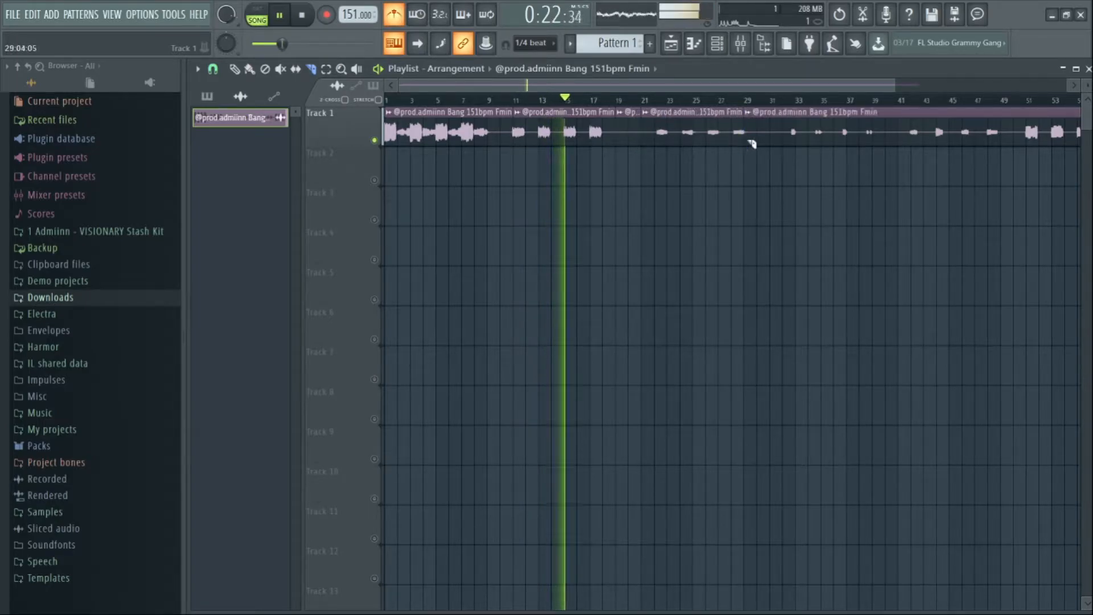
- Move playback to bar 31 and slice the Track 1 audio clip at bars 31, 39 and 41
left_click(771, 100)
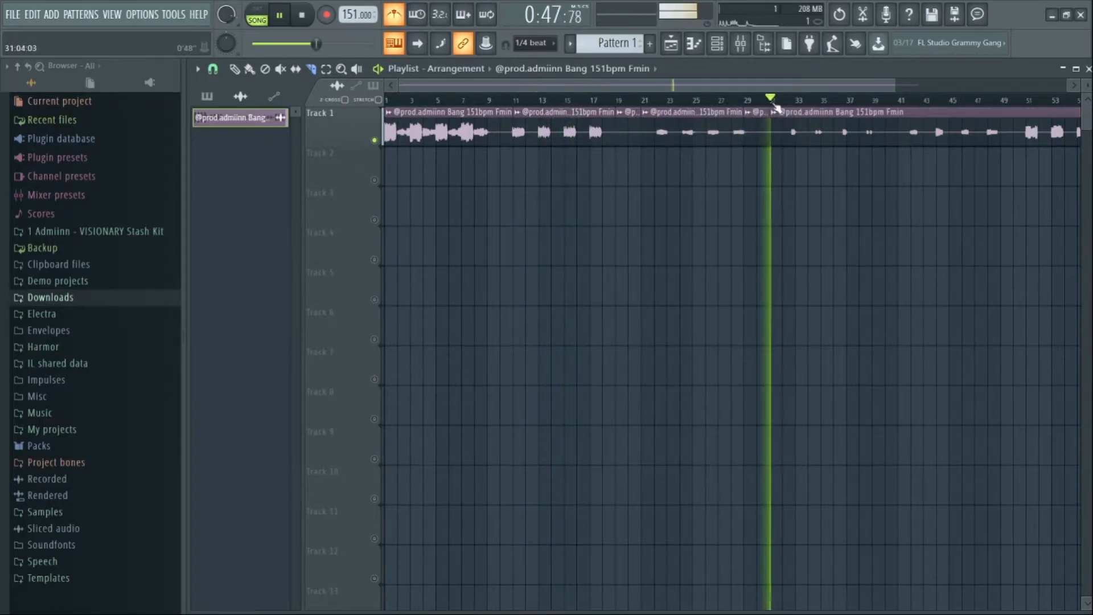
scroll(810, 96, "down", 2)
left_click_drag(732, 167, 808, 161)
left_click(814, 140)
left_click(837, 140)
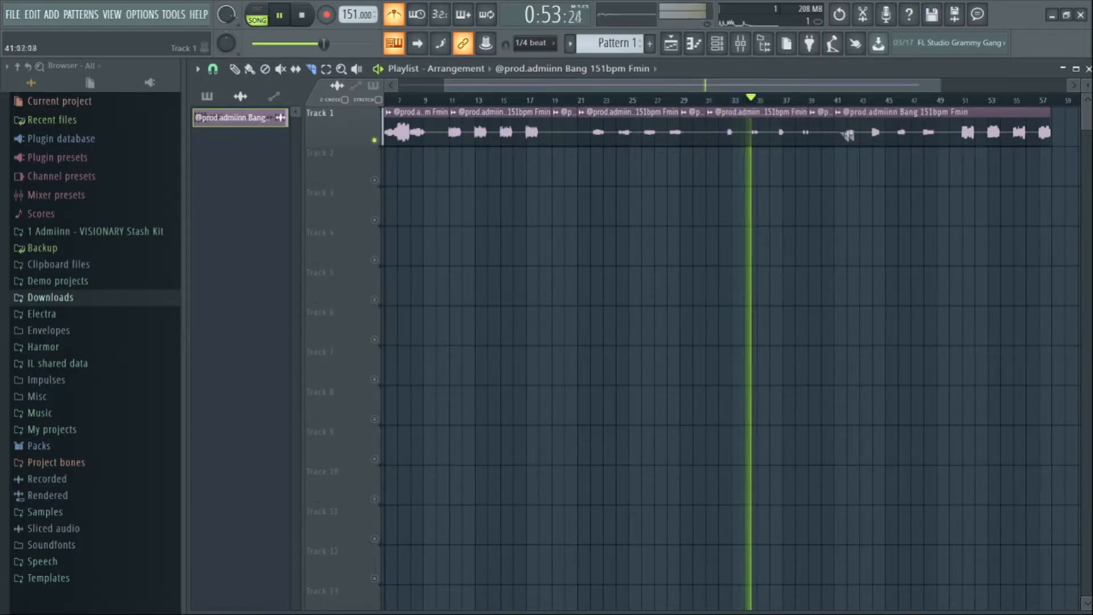
- Slice the Track 1 audio at bars 49 and 51, and try to extend the last clip's end past bar 58
left_click(941, 139)
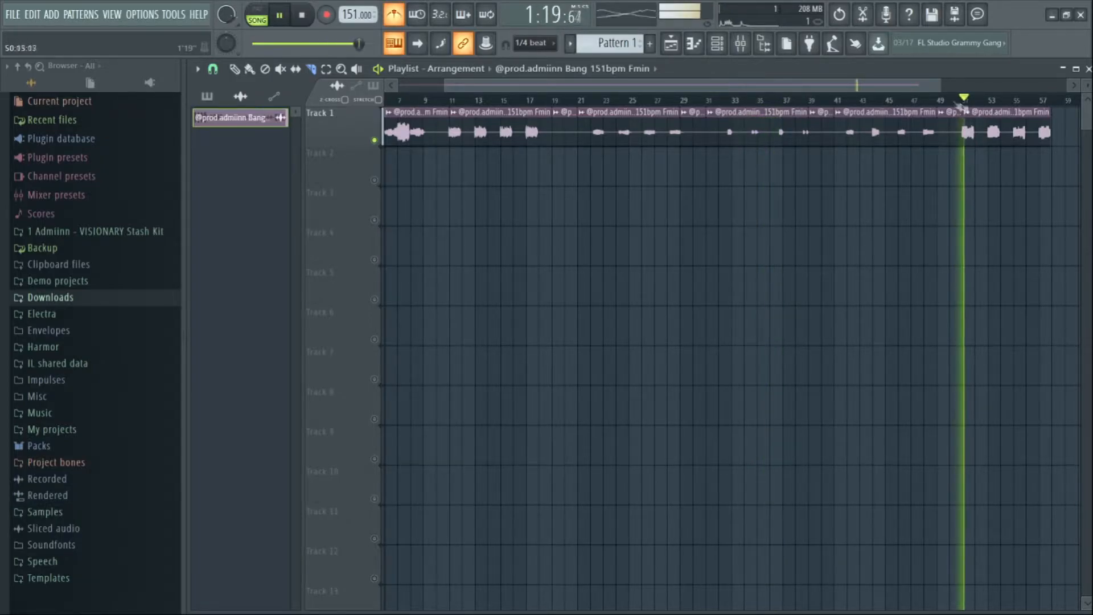
scroll(990, 133, "right", 2)
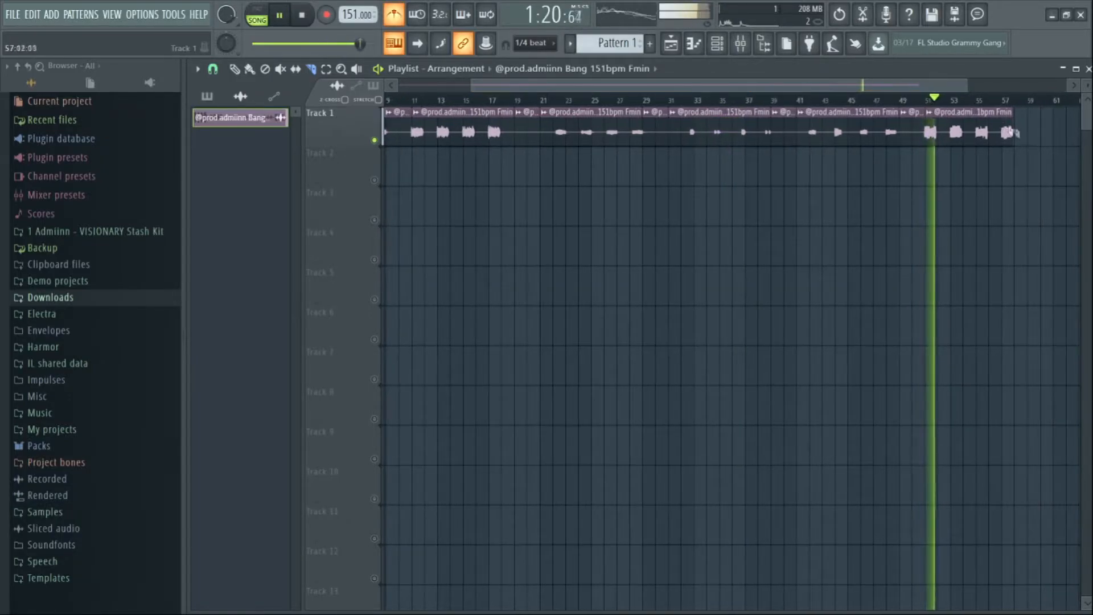
scroll(1016, 133, "up", 5, "ctrl")
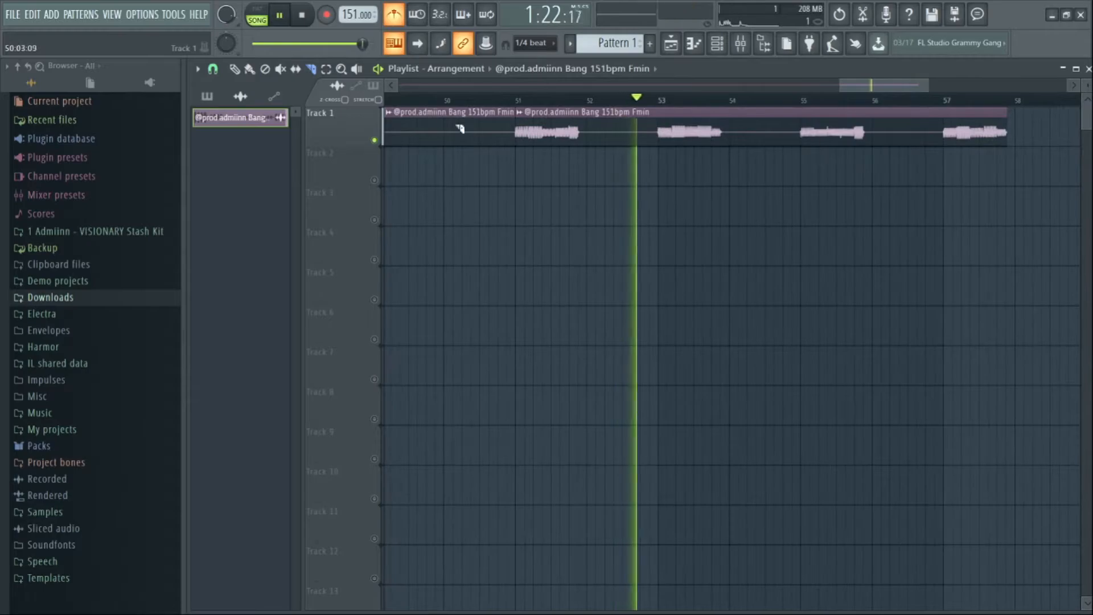
left_click(235, 70)
left_click_drag(1007, 132, 1033, 132)
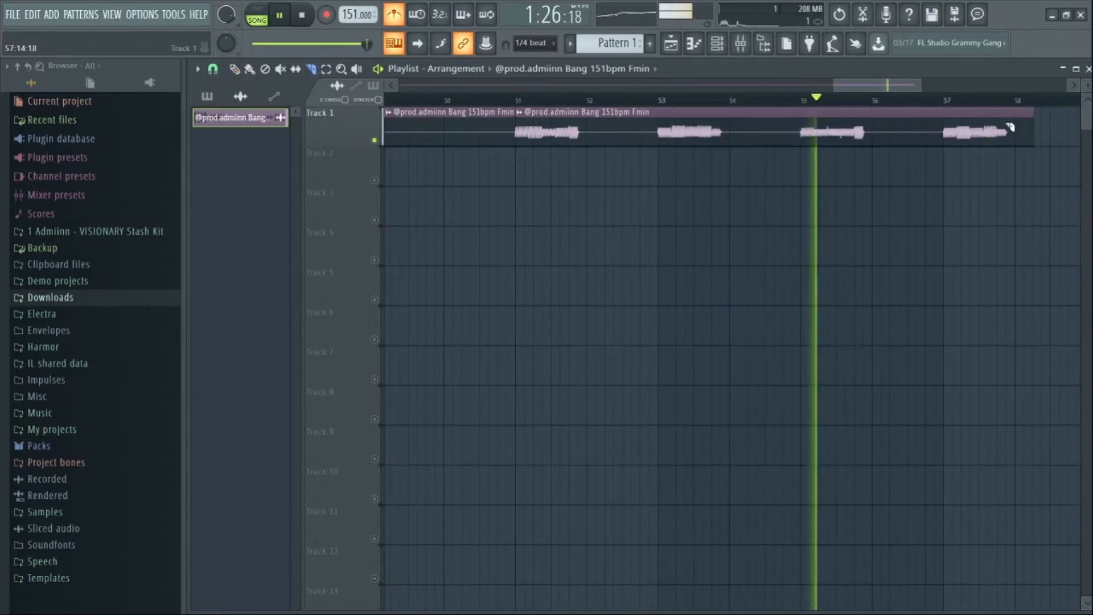
scroll(1021, 126, "down", 6, "ctrl")
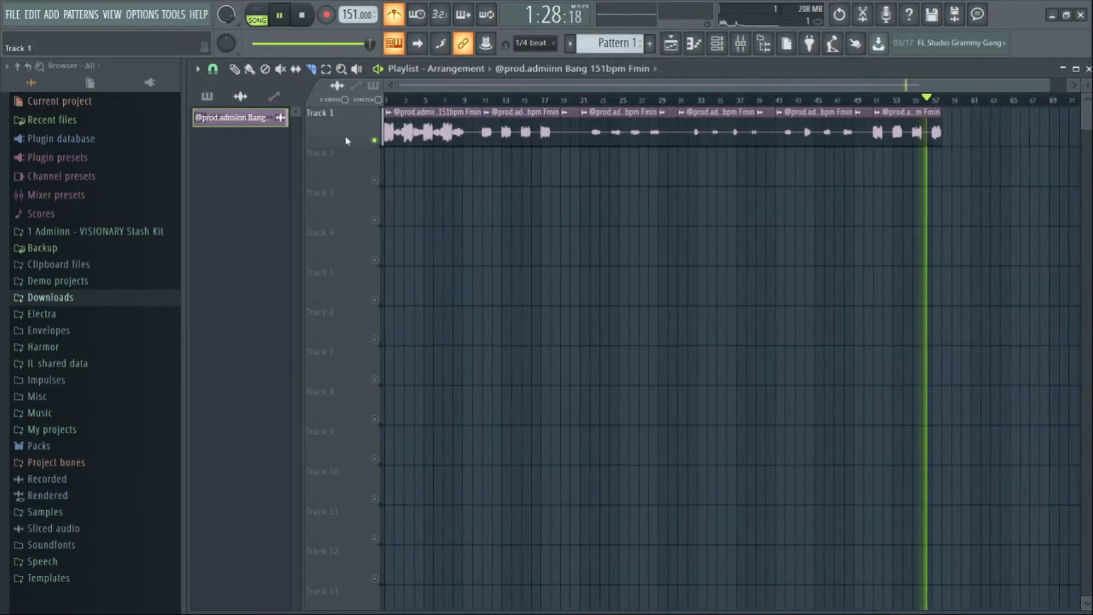
- Stop playback and delete the full-loop clips before bar 11 on Track 1
left_click(238, 71)
key("space")
right_click(441, 129)
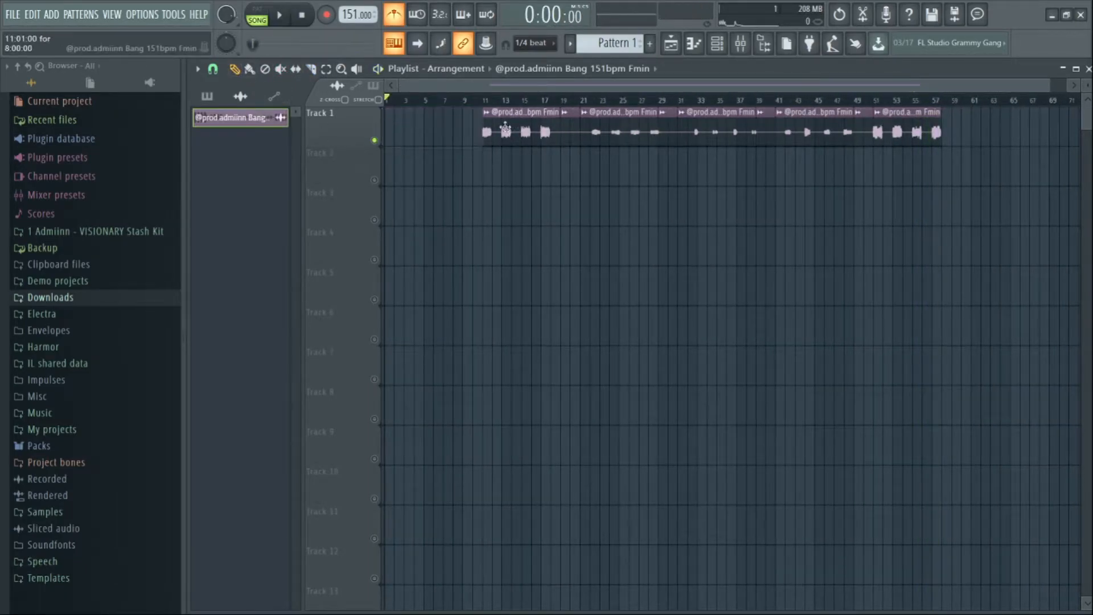
- Stack the five separated layer clips at bar 1 on Tracks 1 to 5, without the gap clips between them
left_click_drag(511, 128, 414, 127)
key("space")
key("space")
left_click_drag(600, 131, 428, 193)
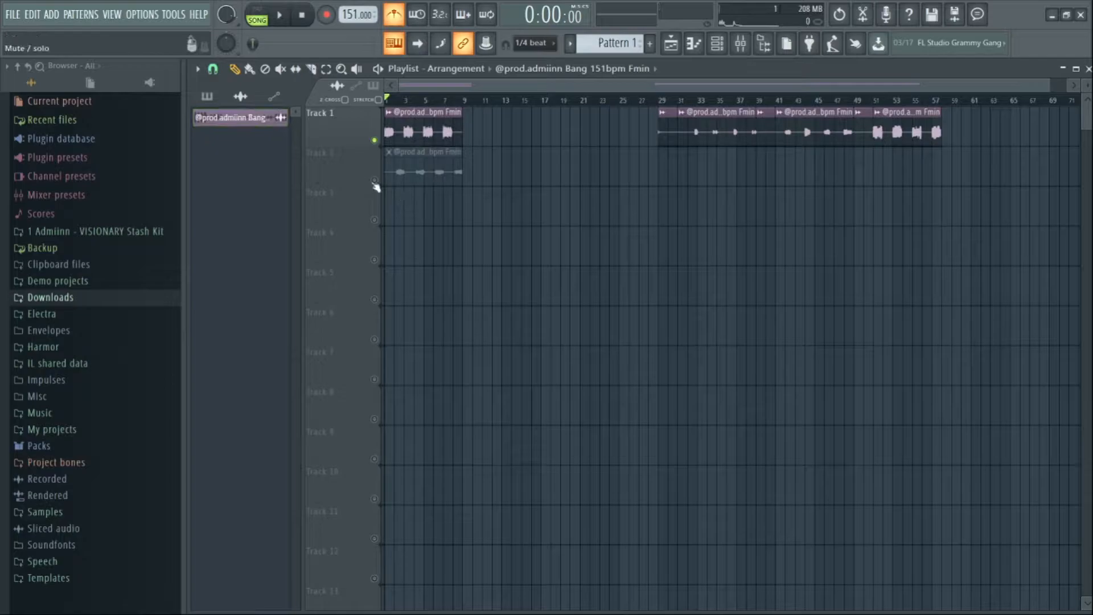
right_click(374, 180)
right_click(375, 180)
left_click_drag(710, 116, 377, 231)
left_click_drag(786, 116, 400, 246)
left_click_drag(913, 130, 417, 290)
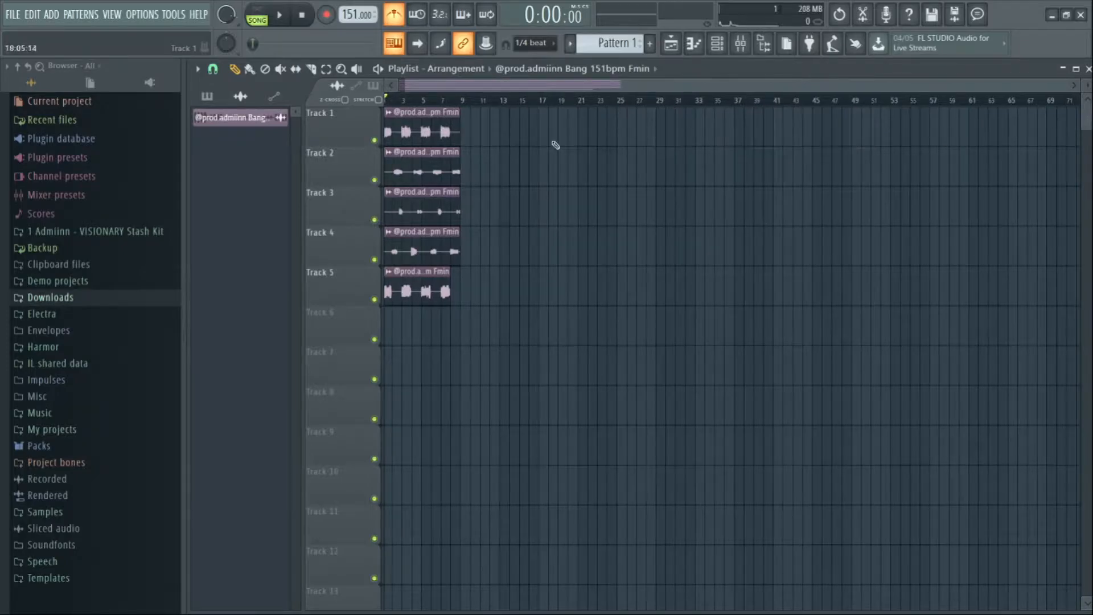
- Extend the end of the Track 5 clip to bar 9 to match the other layers
scroll(455, 108, "up", 5)
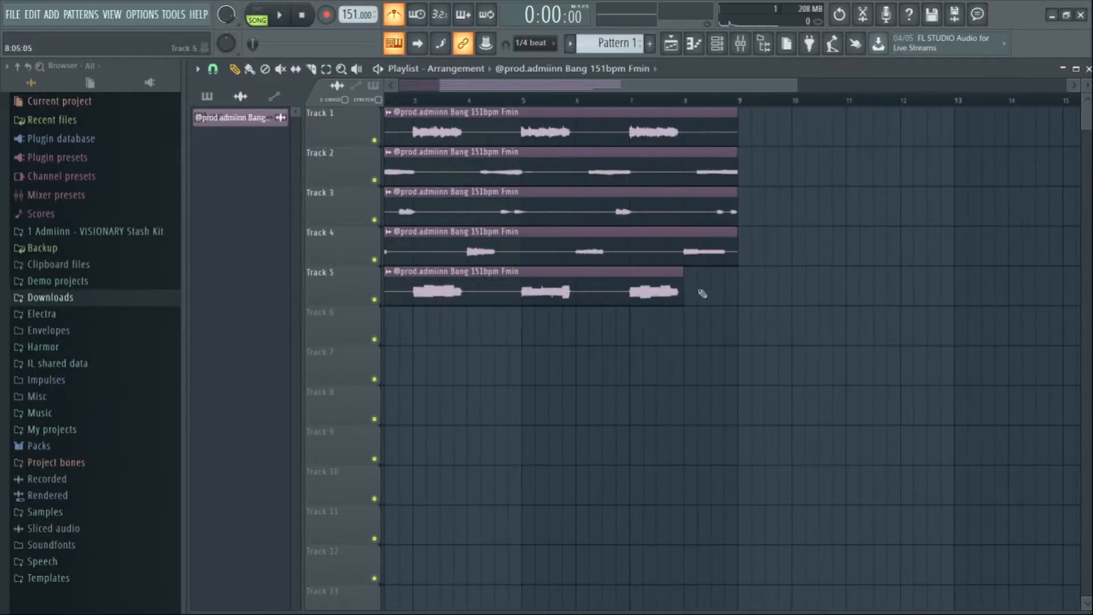
left_click_drag(689, 292, 738, 292)
scroll(722, 103, "down", 3)
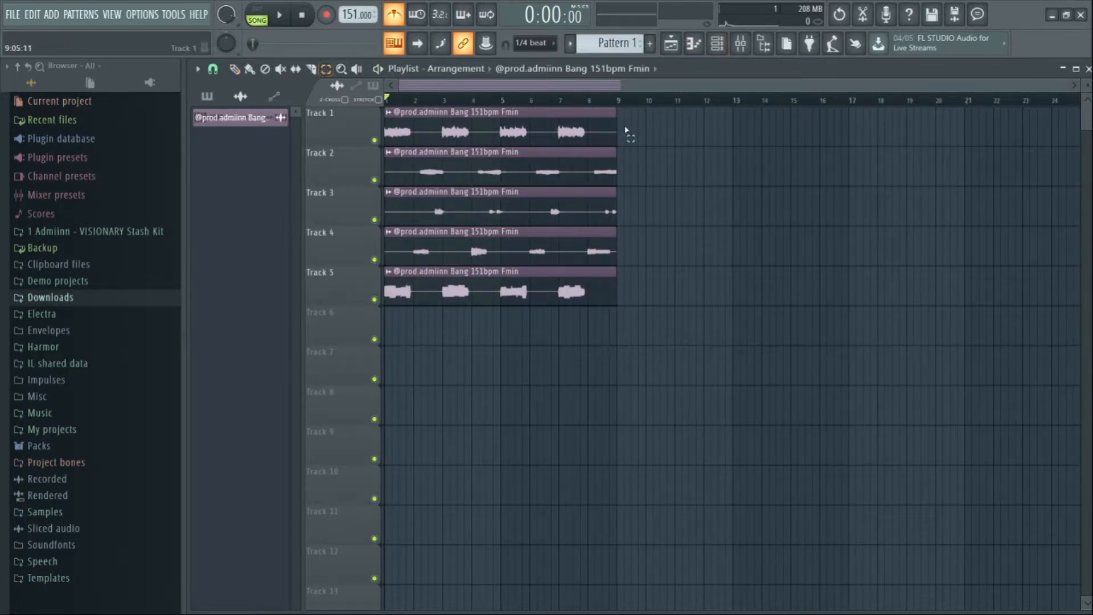
- Duplicate all five layer clips three times in sequence, filling the arrangement up to bar 33
key("ctrl+a")
scroll(670, 113, "down", 5)
key("ctrl+b")
key("ctrl+b")
scroll(739, 104, "down", 3)
scroll(766, 228, "up", 5)
key("ctrl+b")
scroll(742, 105, "down", 2)
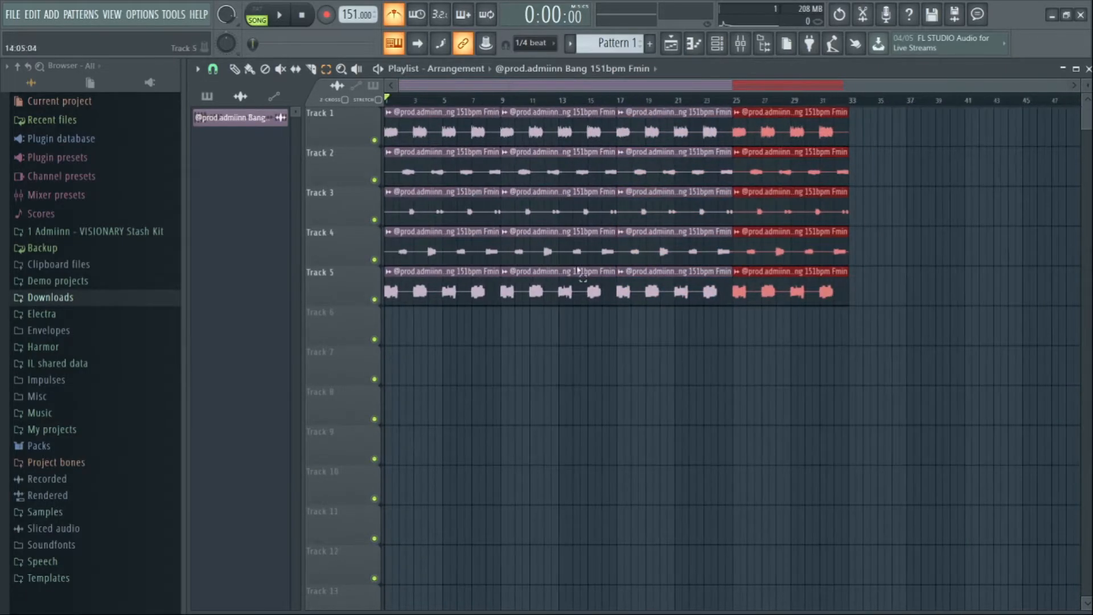
- Delete the Track 5 clips at bars 1, 17 and 25 and the Track 2 clip at bar 17
left_click(468, 297)
key("Delete")
left_click(676, 294)
key("Delete")
left_click(763, 288)
key("Delete")
left_click(710, 165)
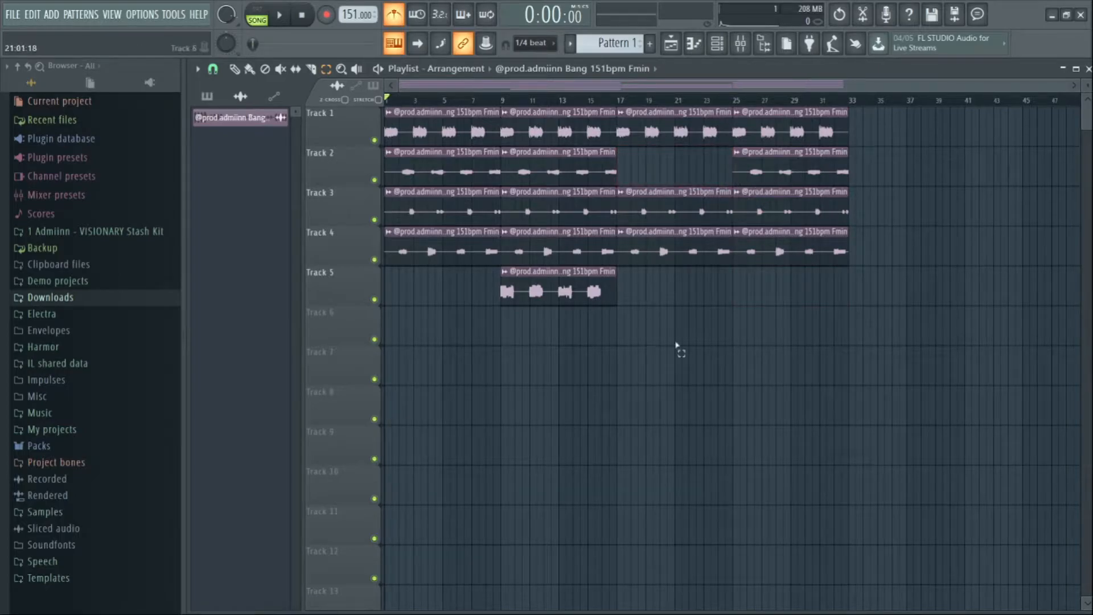
- Play the arrangement, and delete the Track 3 clip at bar 17 and the bar 1 clips on Tracks 2 to 5
key("space")
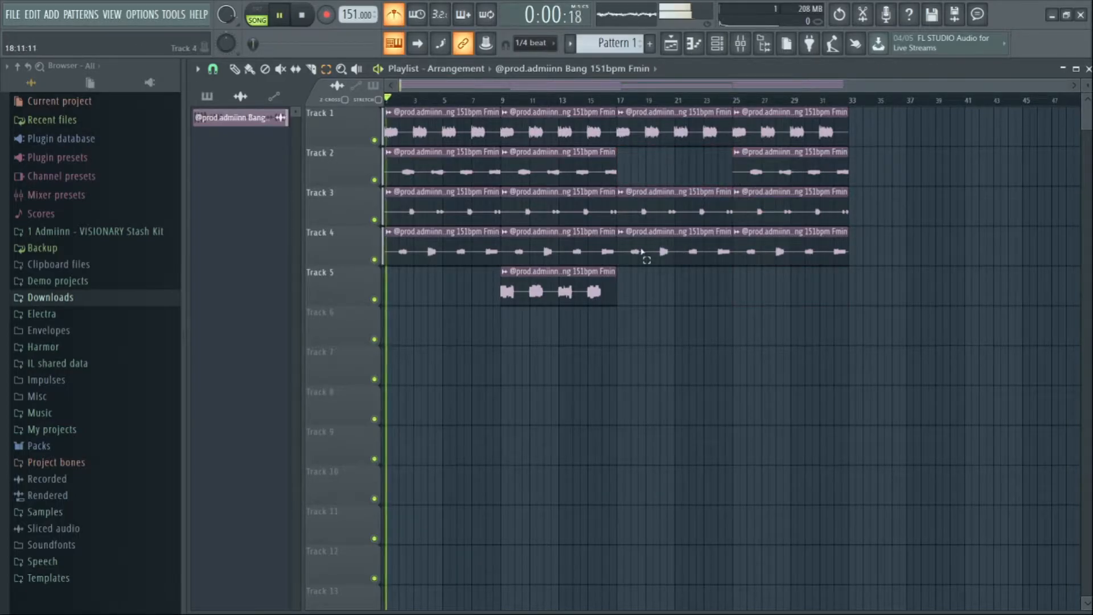
left_click(648, 210)
key("Delete")
left_click_drag(462, 299, 462, 172)
key("Delete")
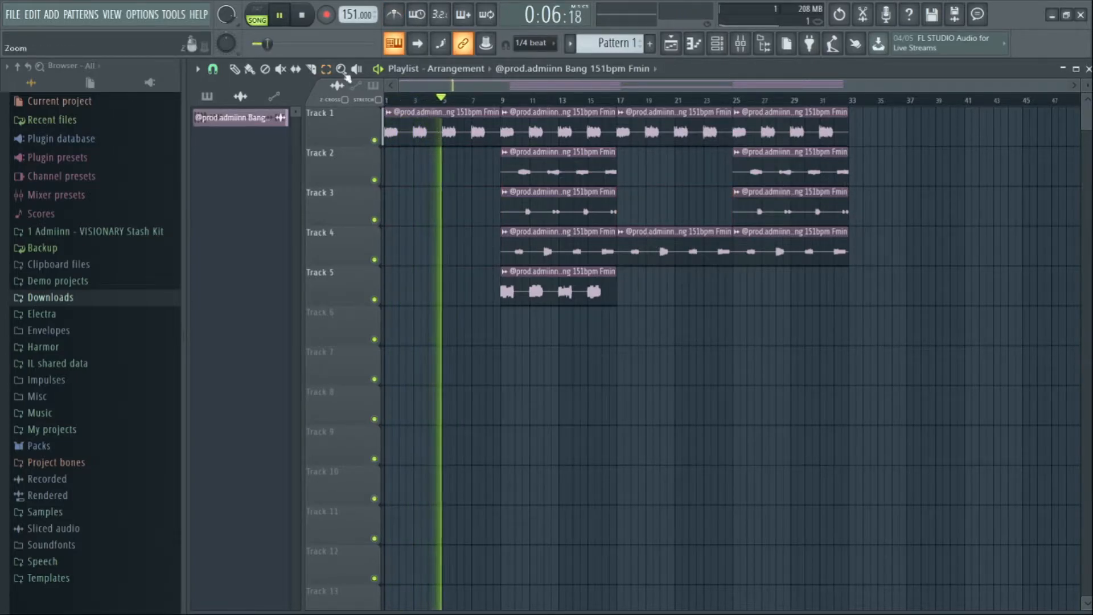
- Play from bar 17 and place a copy of the Track 3 layer clip back at bar 17
left_click(618, 100)
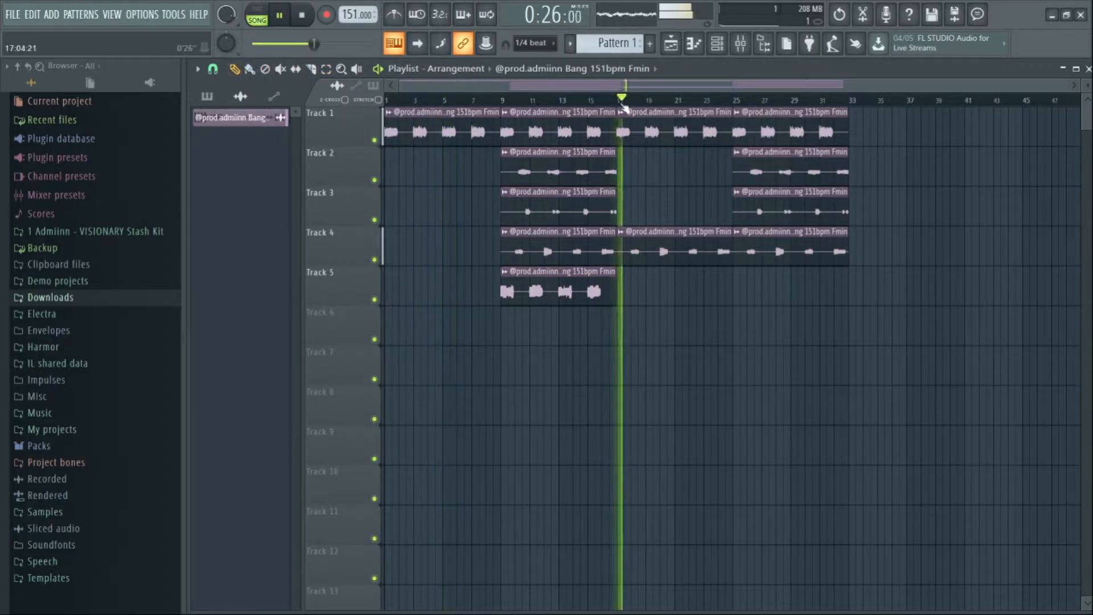
scroll(625, 101, "up", 3)
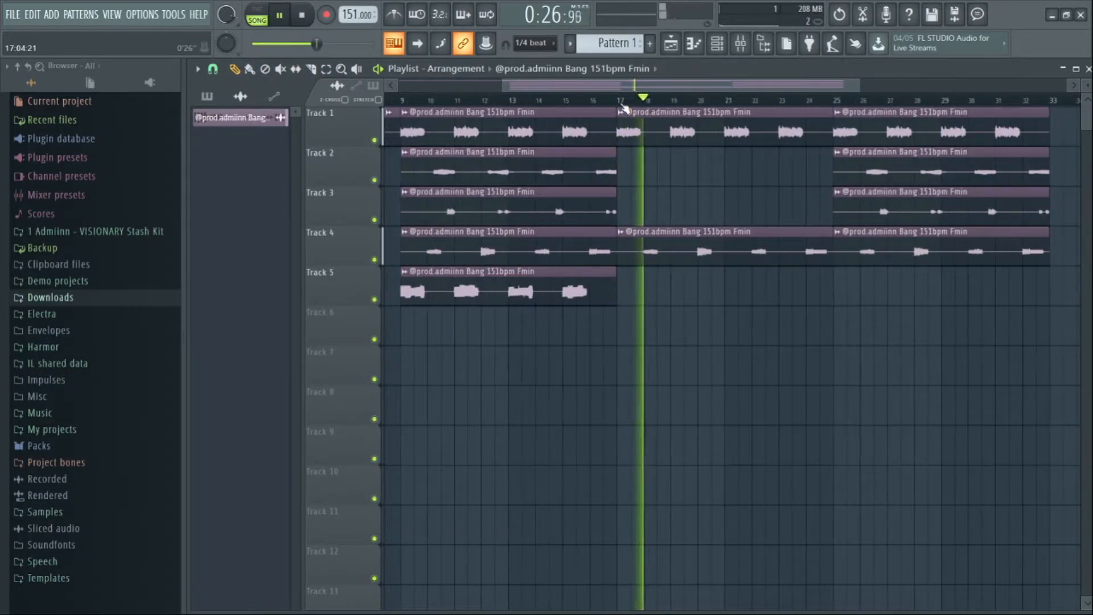
left_click(882, 210)
left_click_drag(664, 219, 621, 224)
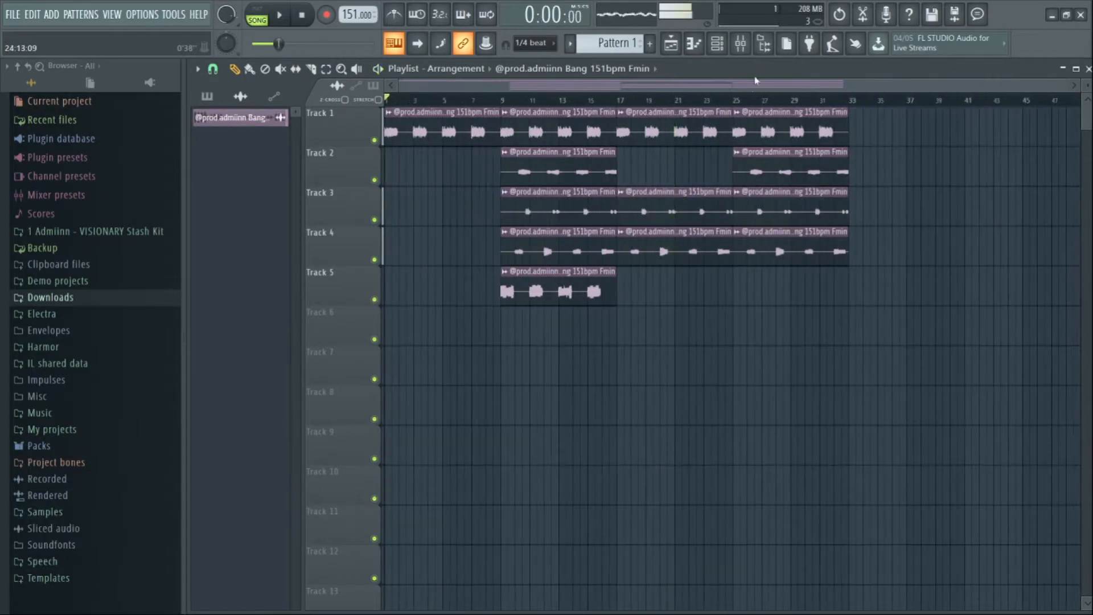
- Select the time range from bar 17 to 25 and place Pattern 1 across it on Track 6
left_click_drag(621, 107, 726, 120)
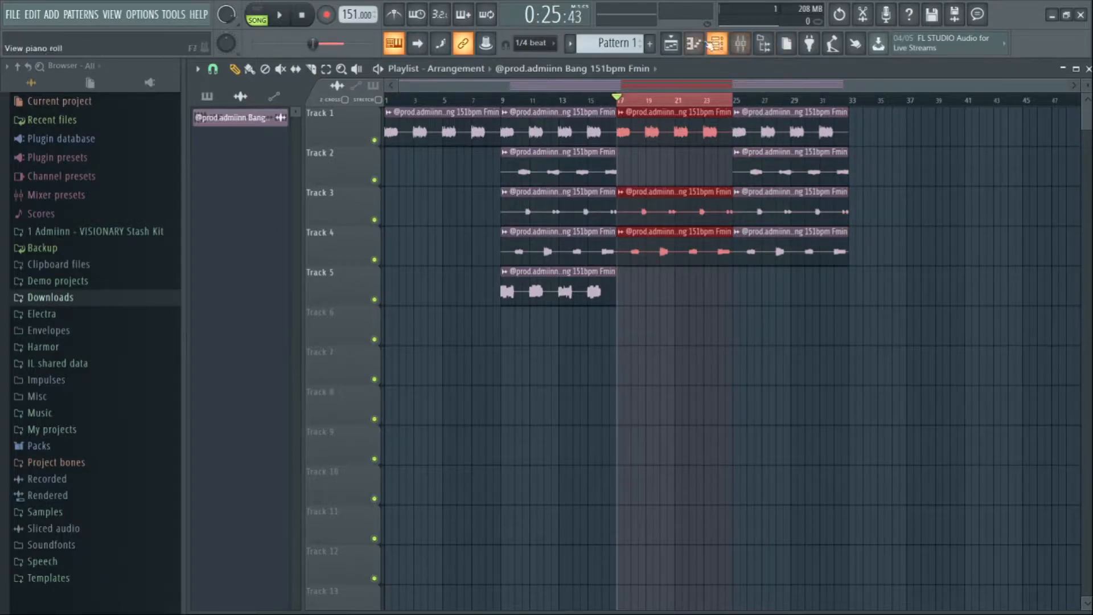
left_click(207, 97)
left_click(619, 325)
left_click_drag(629, 327, 738, 333)
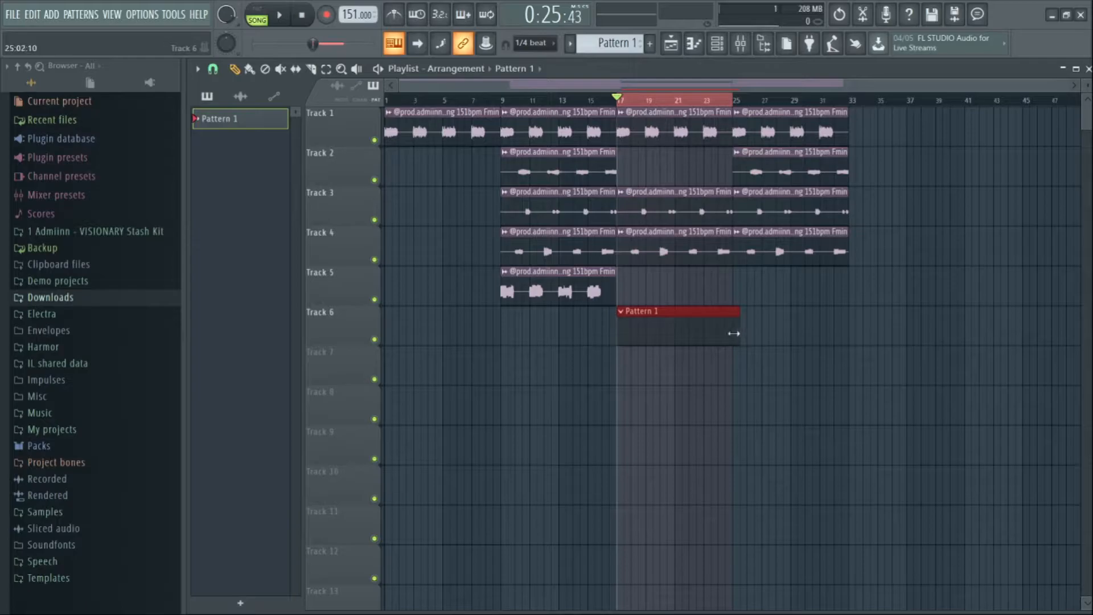
- Open the 808's folder of the Essentials Sauce Drum Kit [DRIPO] in Downloads
left_click(104, 301)
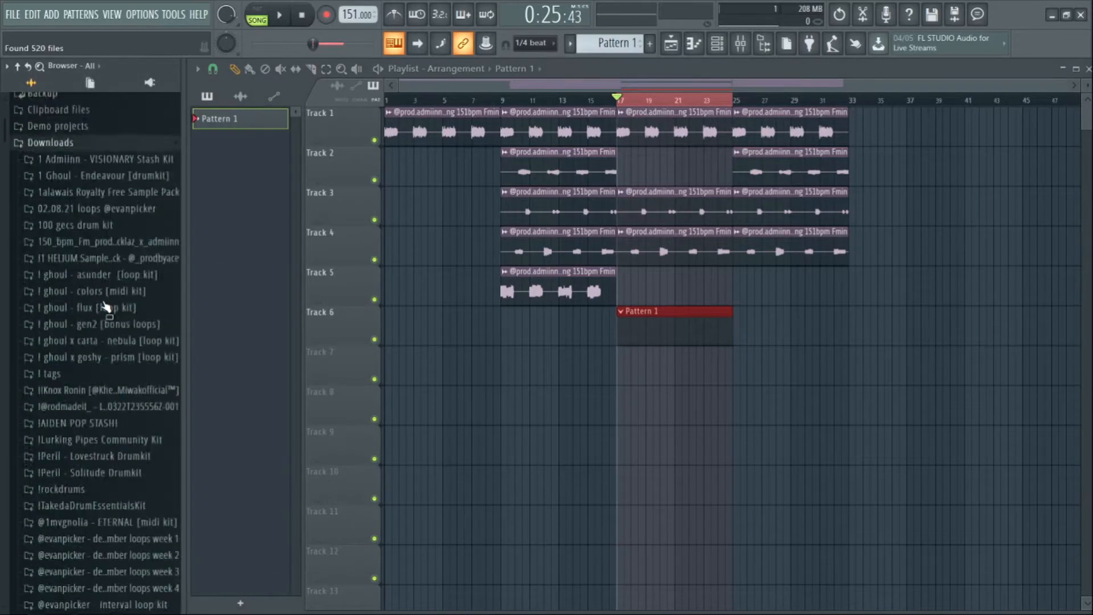
scroll(119, 299, "down", 20)
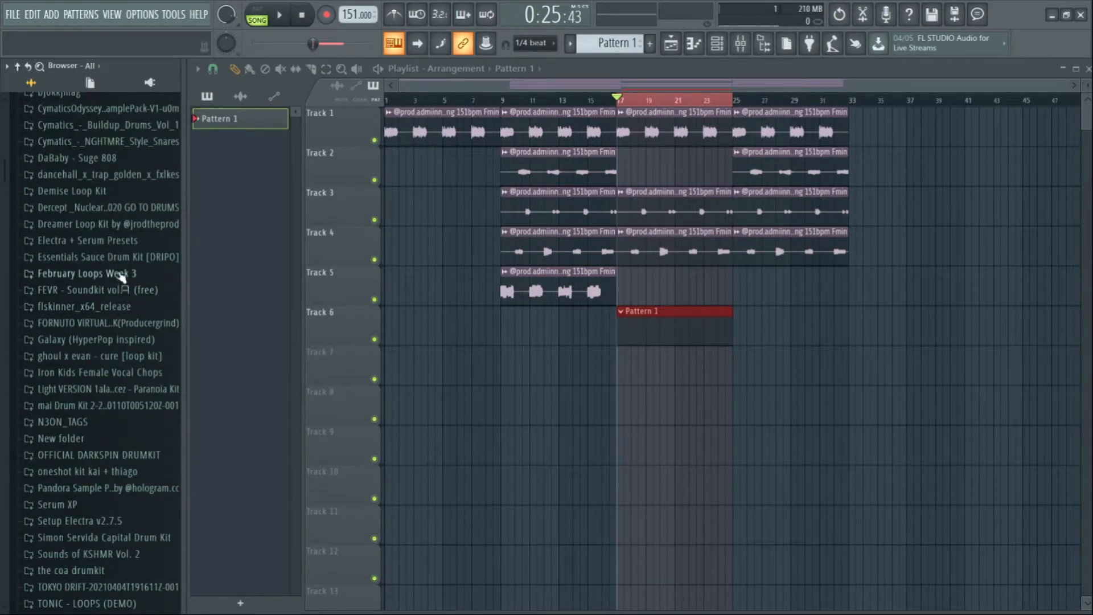
left_click(117, 257)
left_click(114, 274)
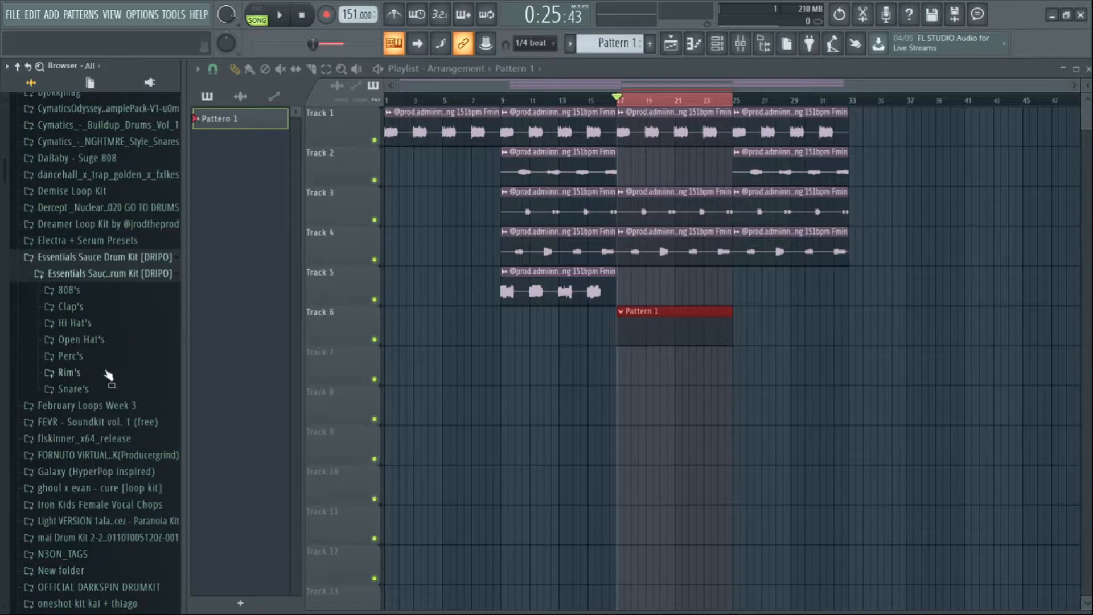
left_click(100, 295)
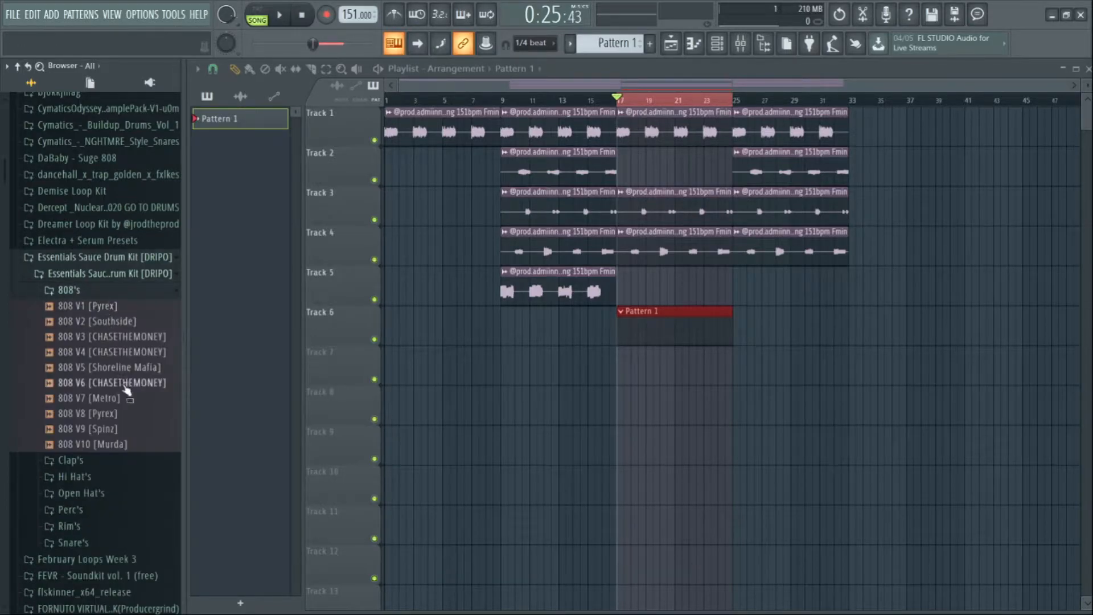
- Show all channels in the channel rack, load 808 V9 [Spinz] into the Sampler channel and place it below the audio channel
left_click(716, 45)
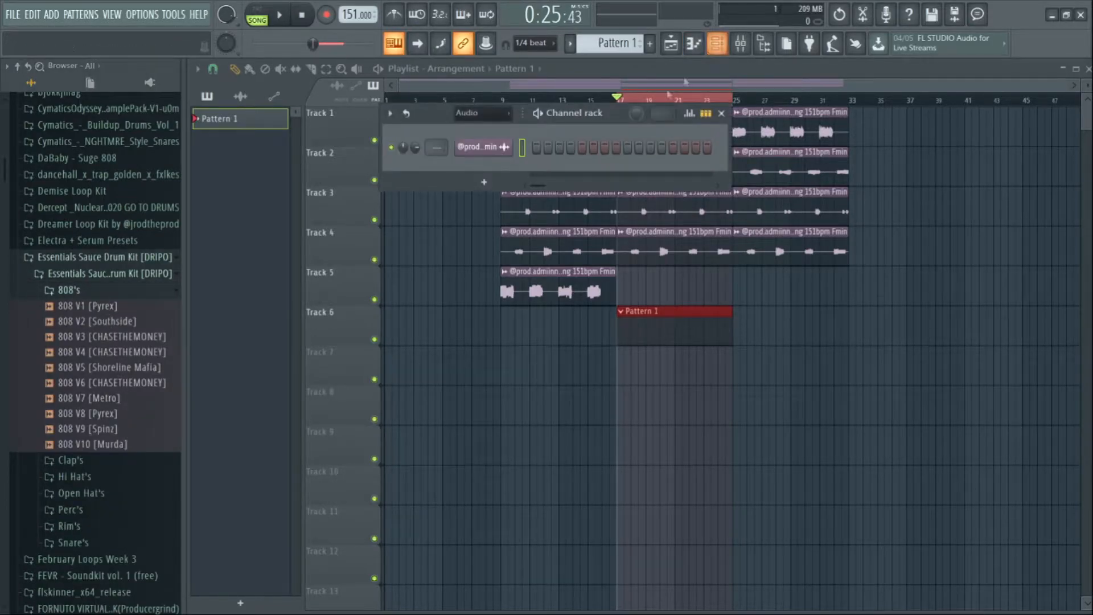
left_click(476, 112)
left_click(482, 132)
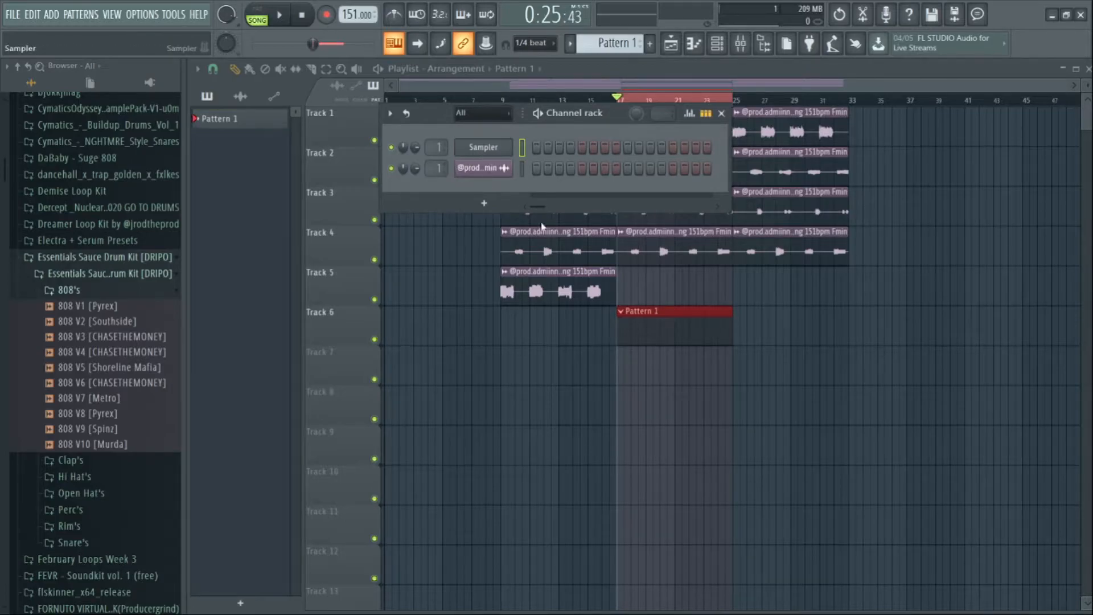
left_click_drag(110, 433, 462, 157)
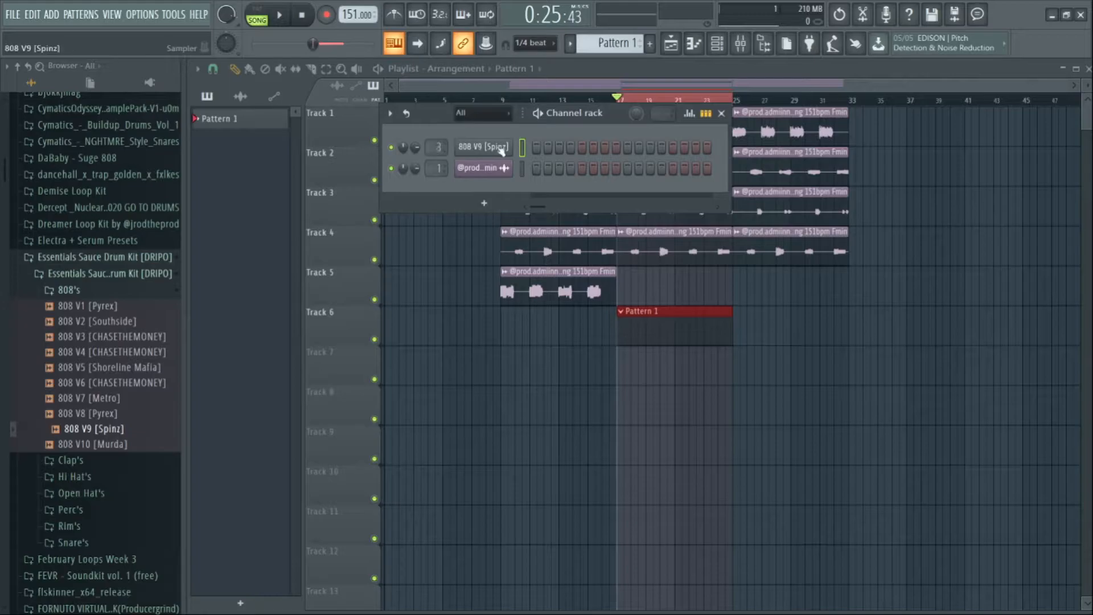
left_click_drag(500, 157, 499, 173)
- Add the "bl - bent kick" sample from the 150 bpm Fm folder in Downloads as a new channel
scroll(112, 272, "up", 20)
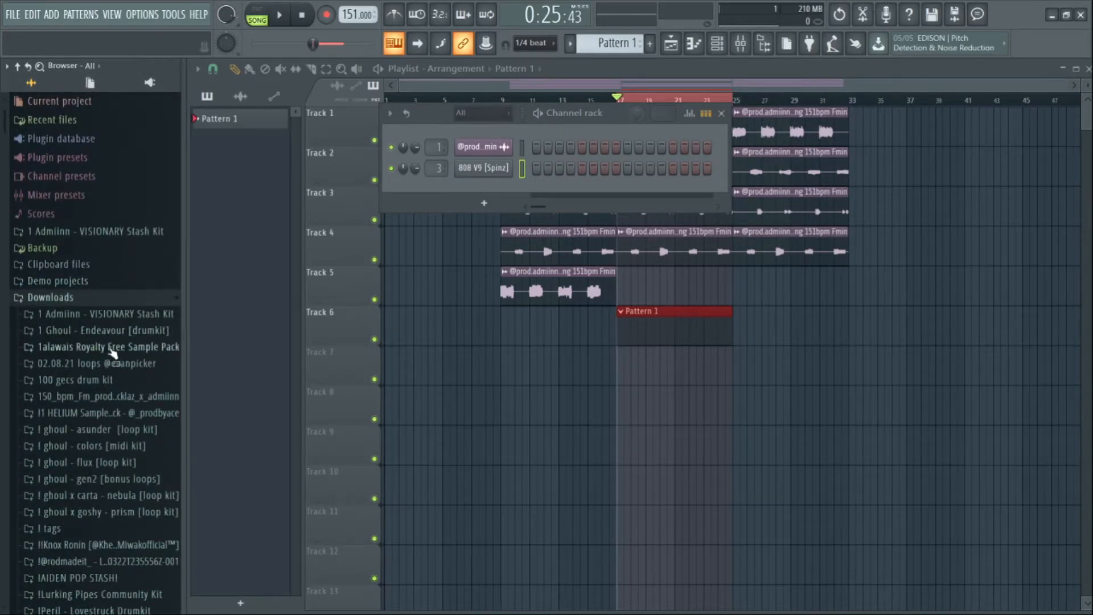
scroll(117, 411, "down", 4)
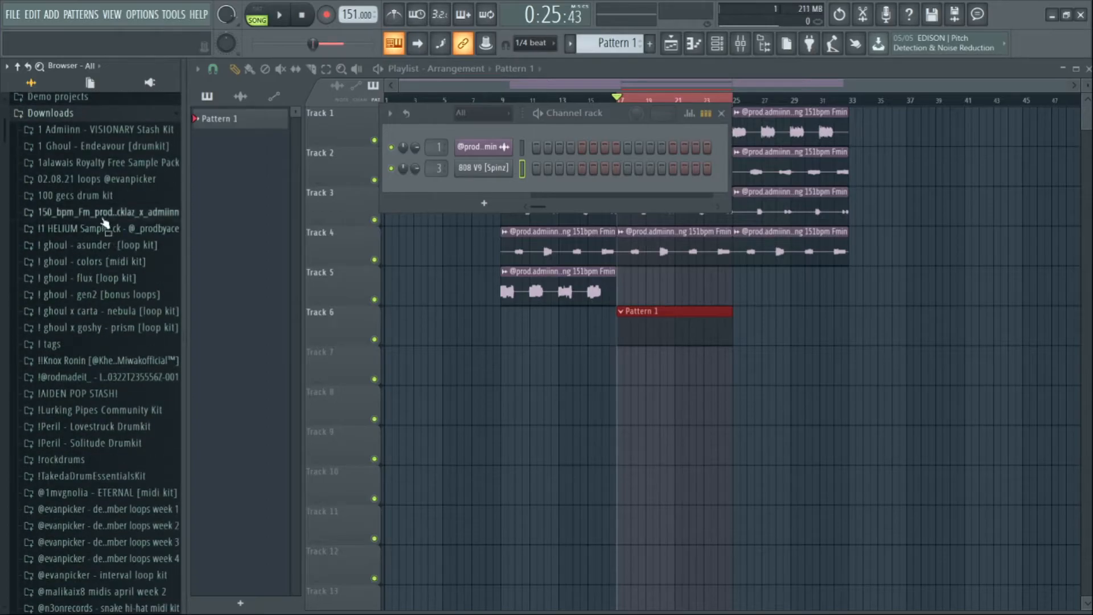
left_click(104, 219)
left_click_drag(94, 244, 443, 193)
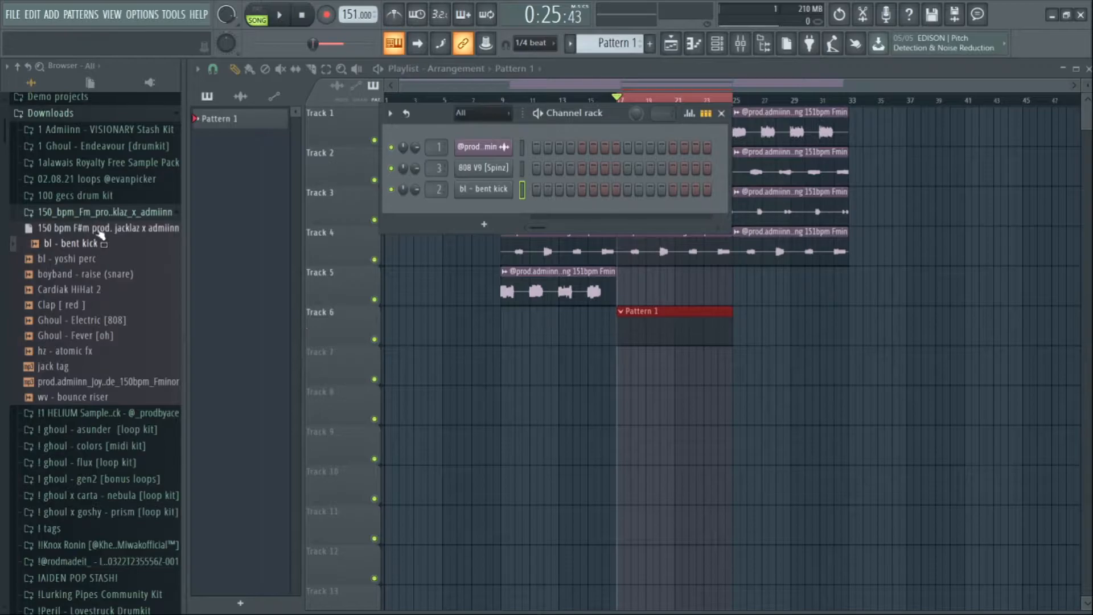
left_click(105, 219)
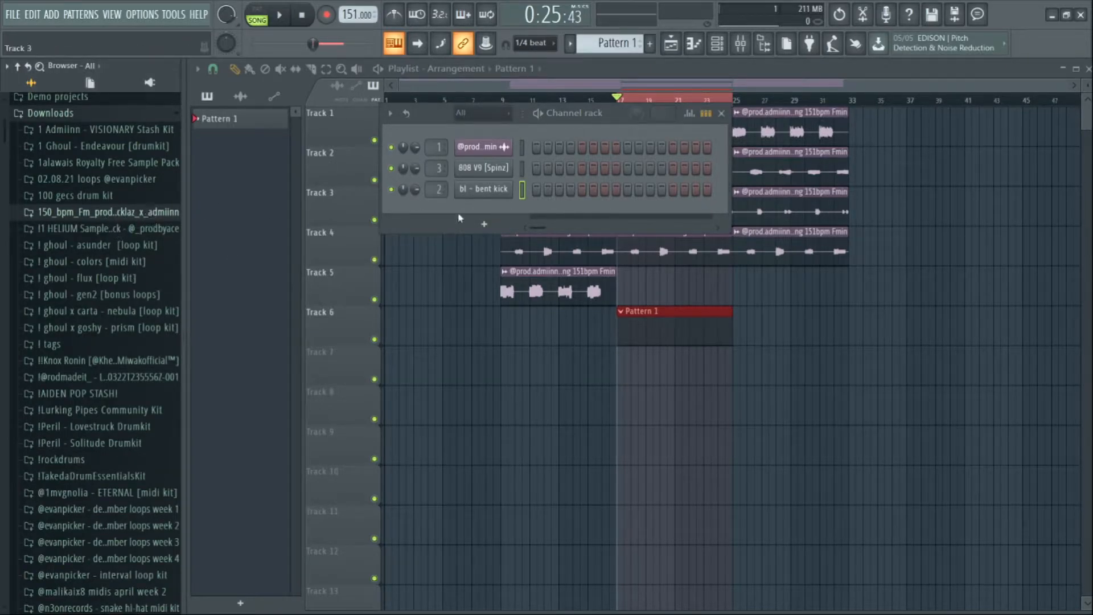
left_click(721, 113)
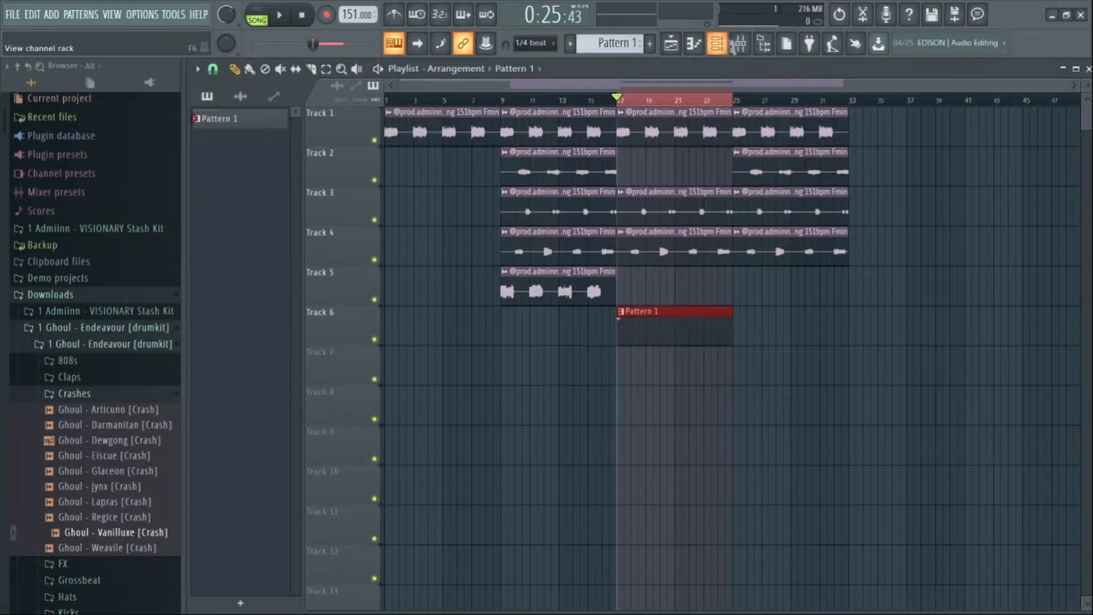
- Open the 808 V9 [Spinz] channel's piano roll, preview it and lengthen the C#6 note to about 1.5 beats
left_click(731, 45)
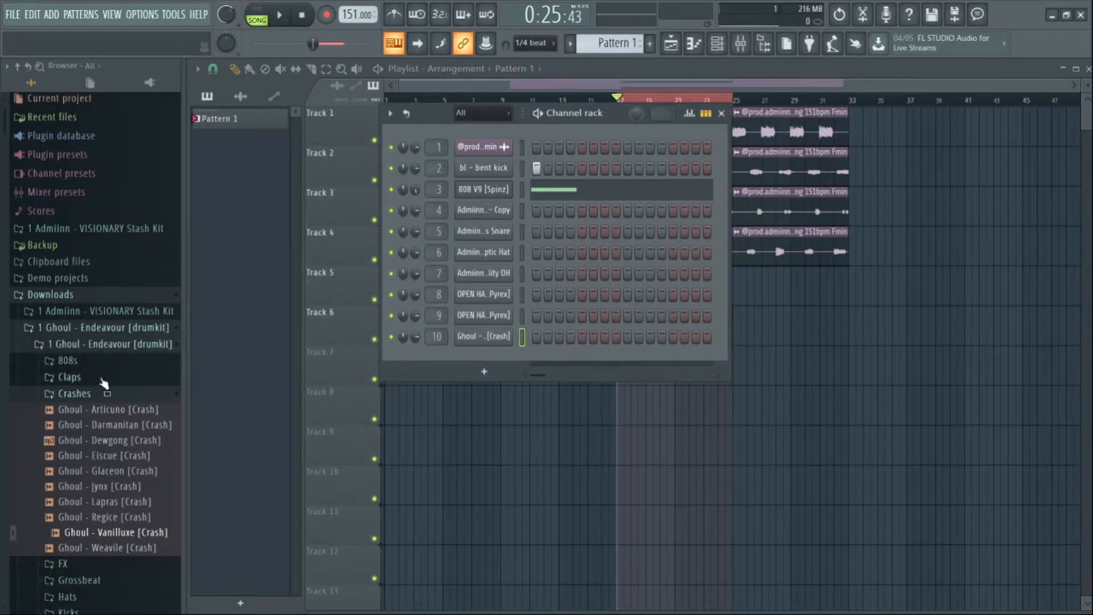
left_click(106, 396)
left_click(587, 190)
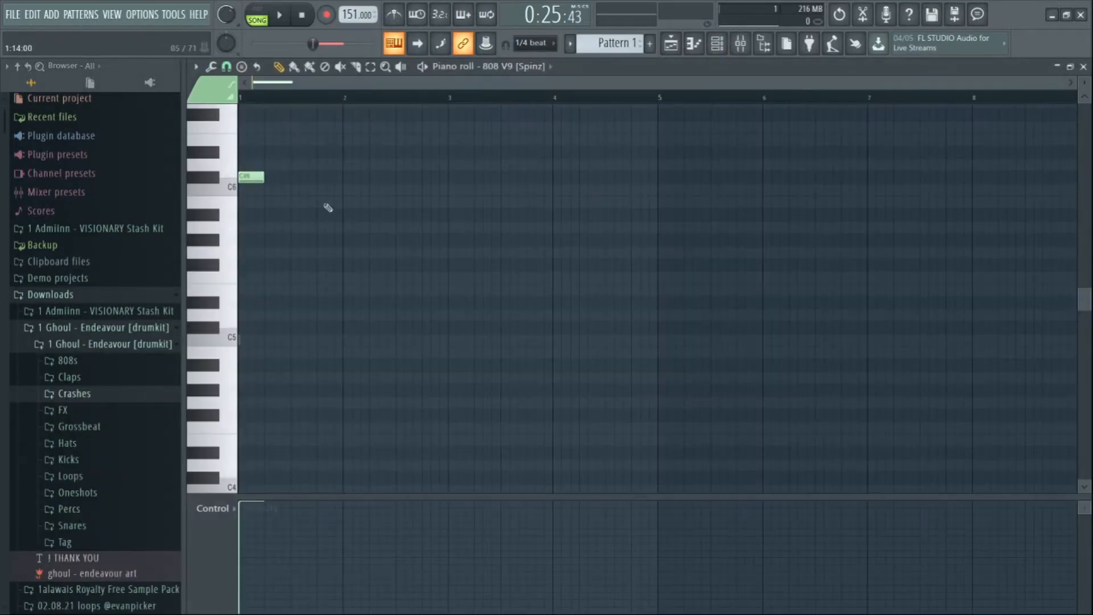
scroll(270, 258, "up", 4)
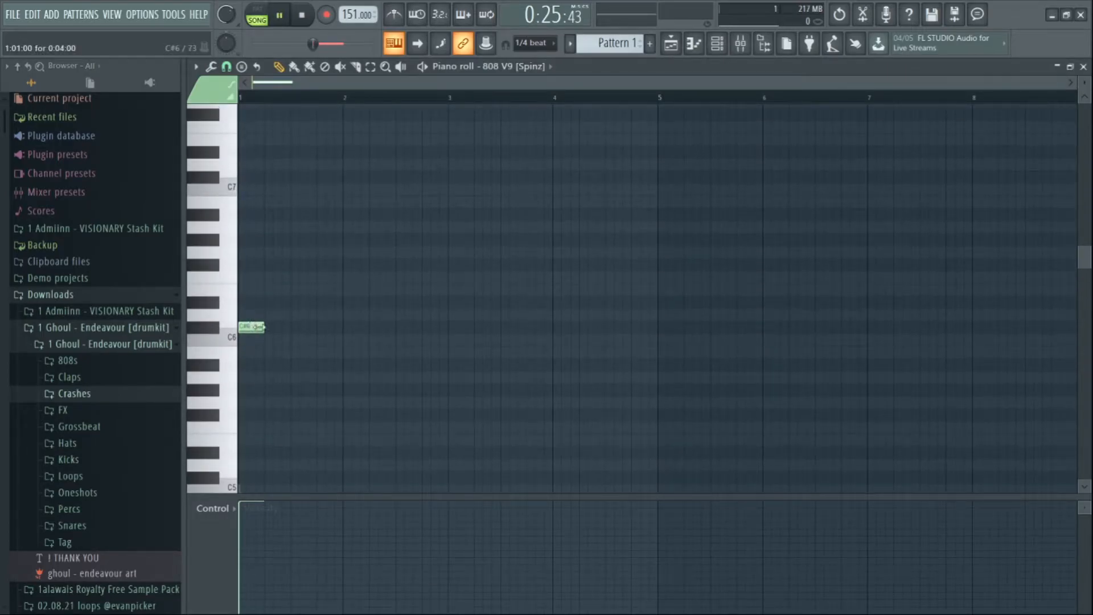
key("space")
scroll(285, 95, "up", 4)
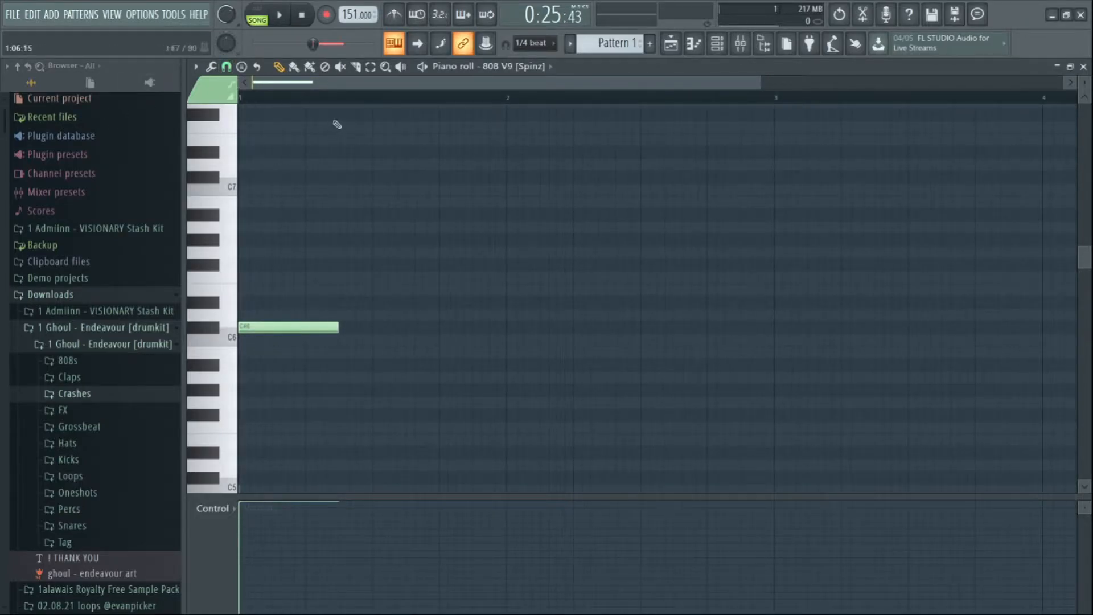
- Add a D#6 note after the opening C#6, then a 12-step F6 note starting at bar 1, step 13
scroll(337, 124, "down", 3)
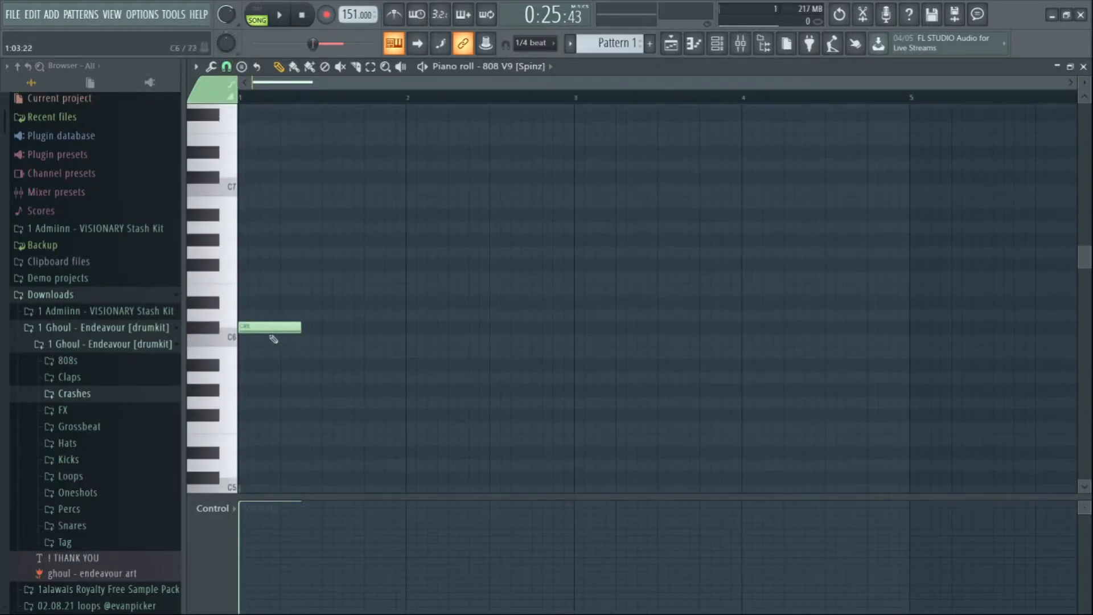
key("space")
key("space")
left_click_drag(305, 291, 302, 302)
left_click(364, 278)
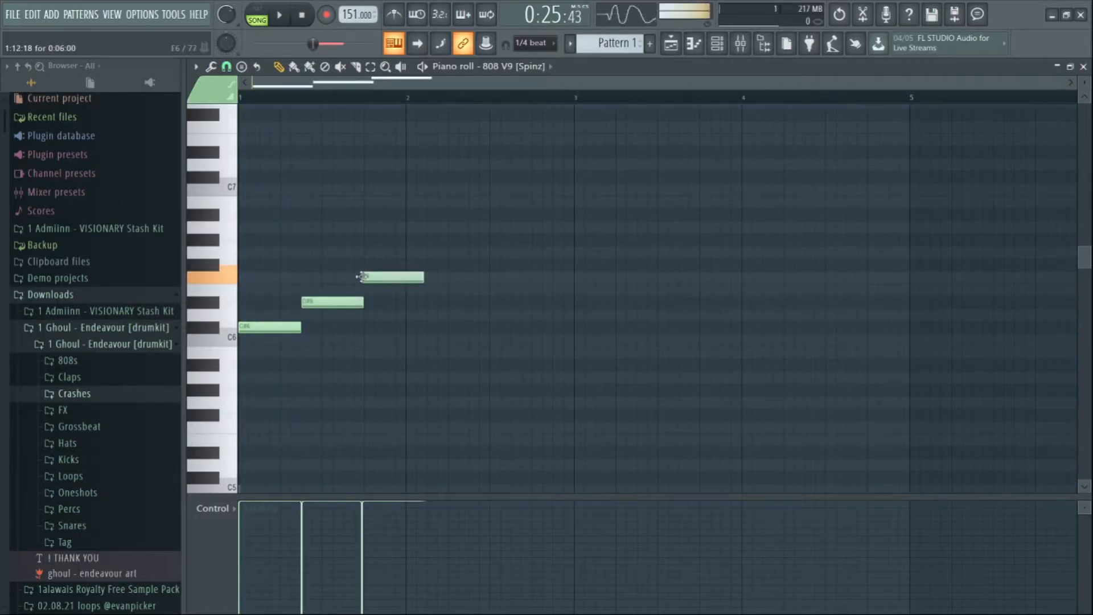
key("space")
left_click_drag(425, 279, 490, 279)
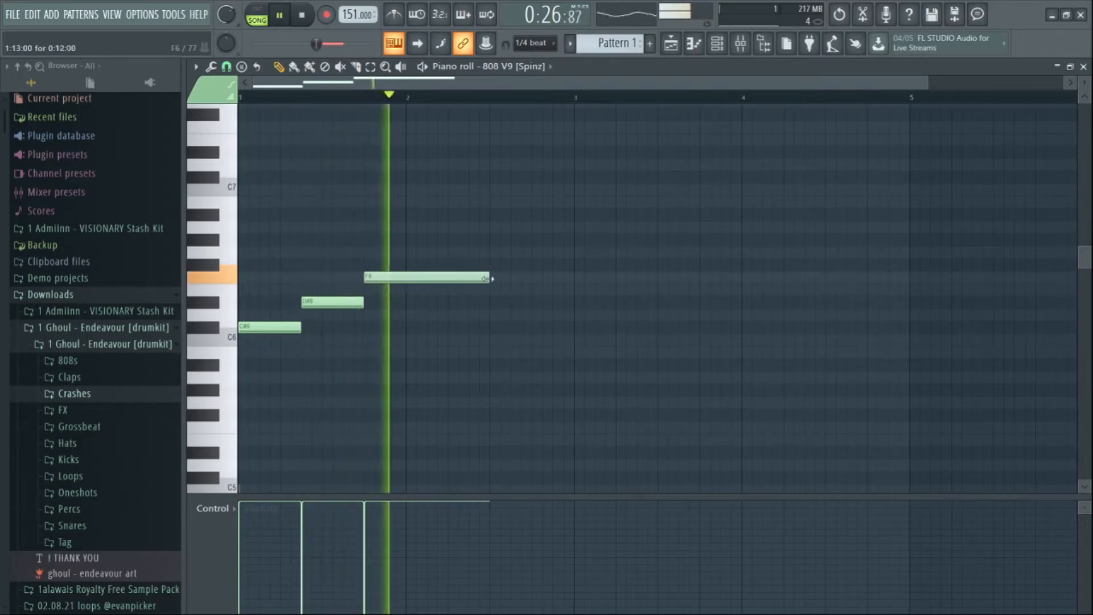
key("space")
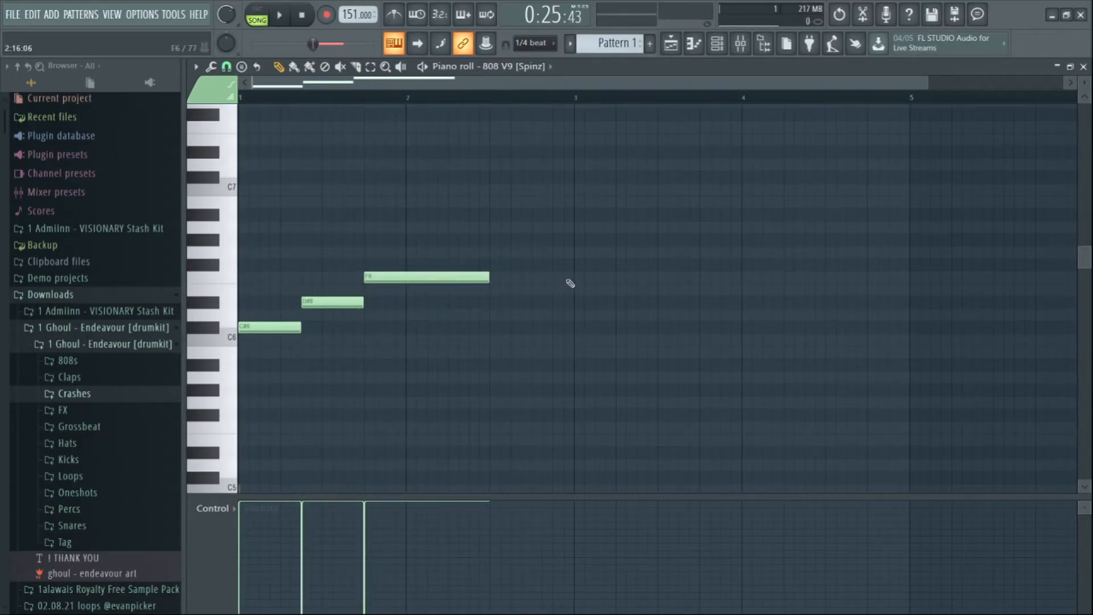
- Place two consecutive short F6 notes of about three steps each at the start of bar 3
left_click(581, 279)
left_click_drag(691, 278, 715, 280)
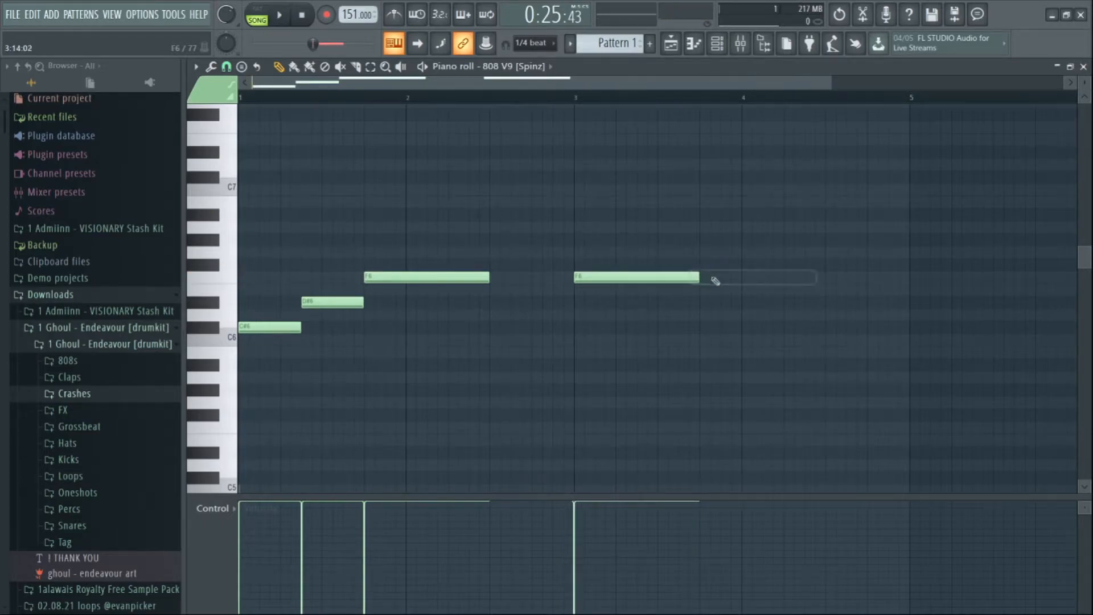
left_click_drag(627, 289, 602, 289)
key("space")
left_click(608, 278)
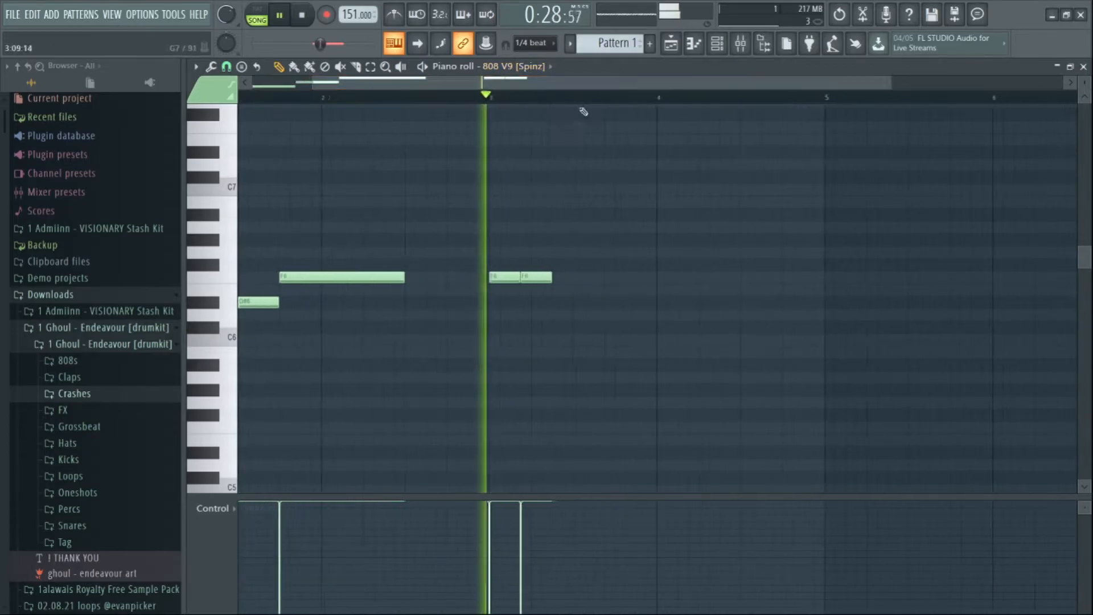
- Add a D#6 note and a shorter C#6 note after the bar 3 F6 notes, and play the pattern back
key("space")
mouse_move(552, 311)
left_mouse_down()
mouse_move(555, 293)
mouse_move(554, 306)
left_mouse_up()
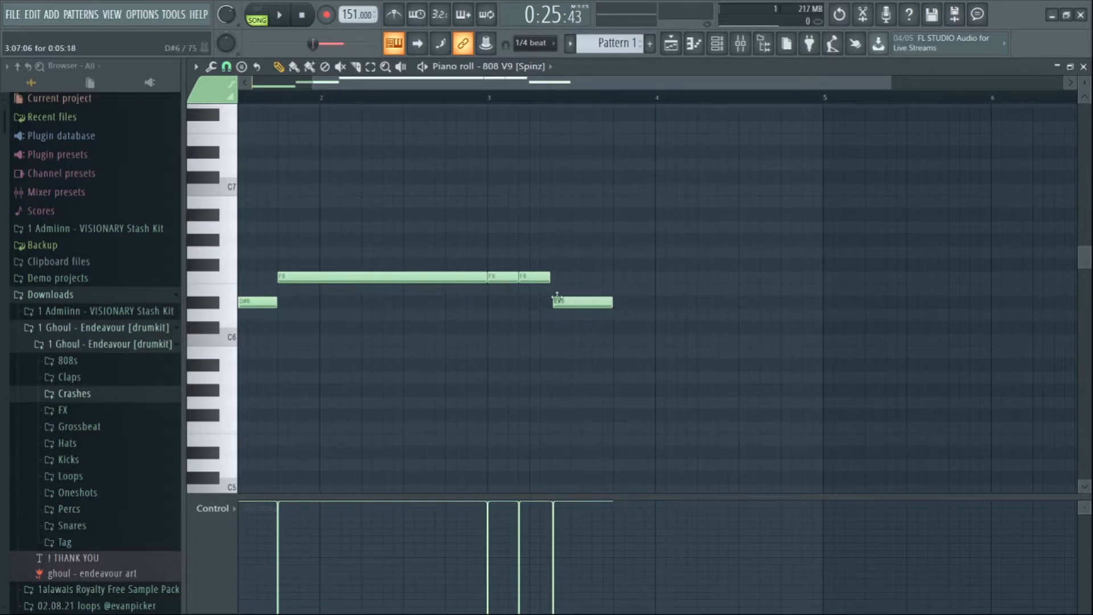
left_click(607, 328)
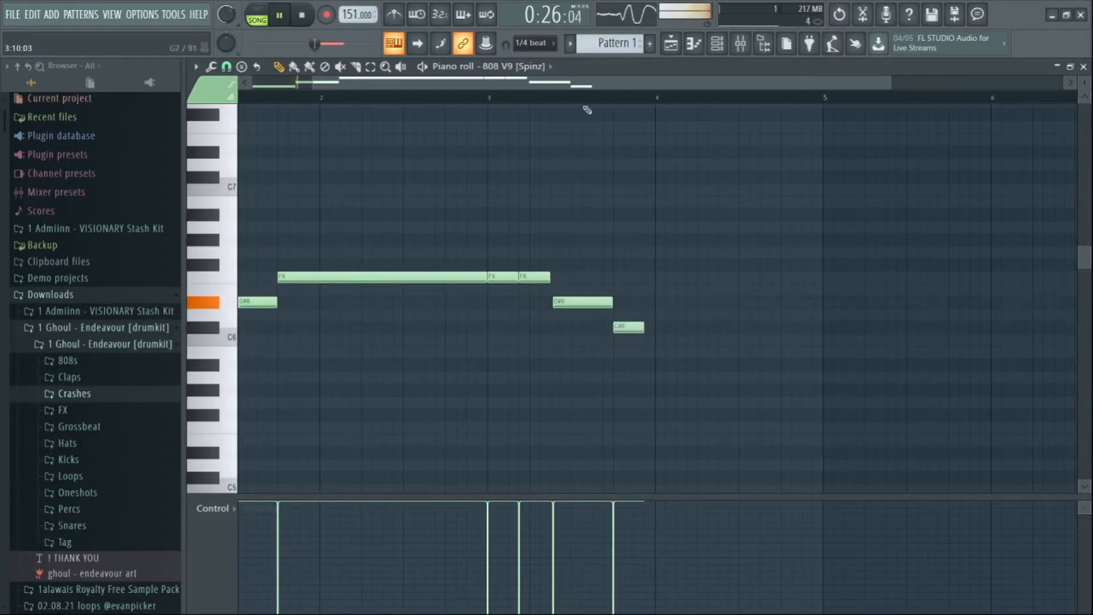
scroll(585, 107, "down", 2)
scroll(569, 125, "up", 1)
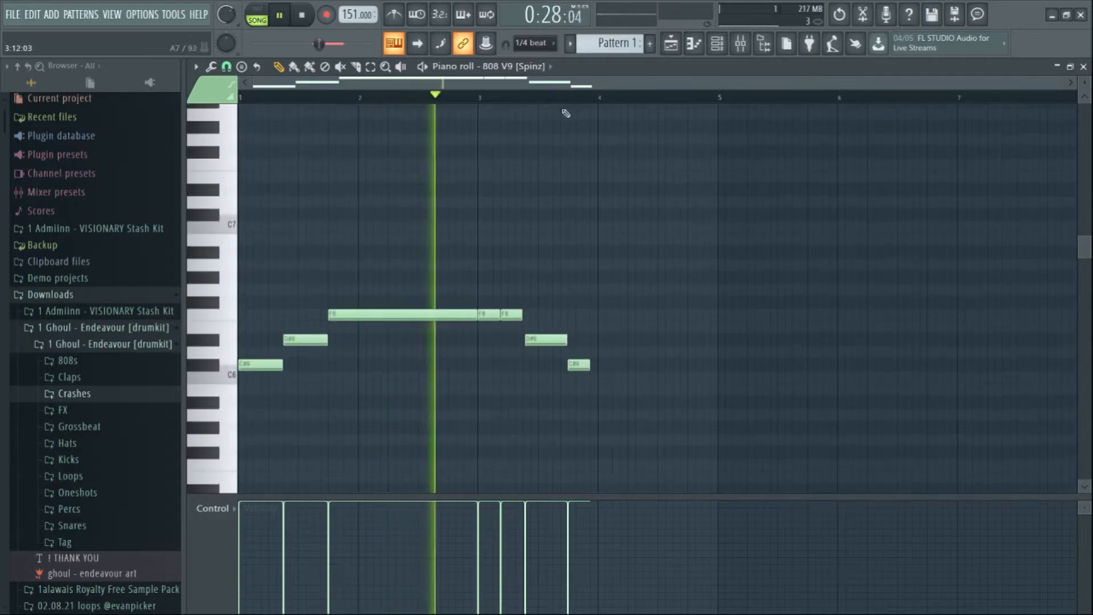
scroll(582, 85, "down", 2)
scroll(569, 116, "down", 2)
scroll(467, 102, "up", 1)
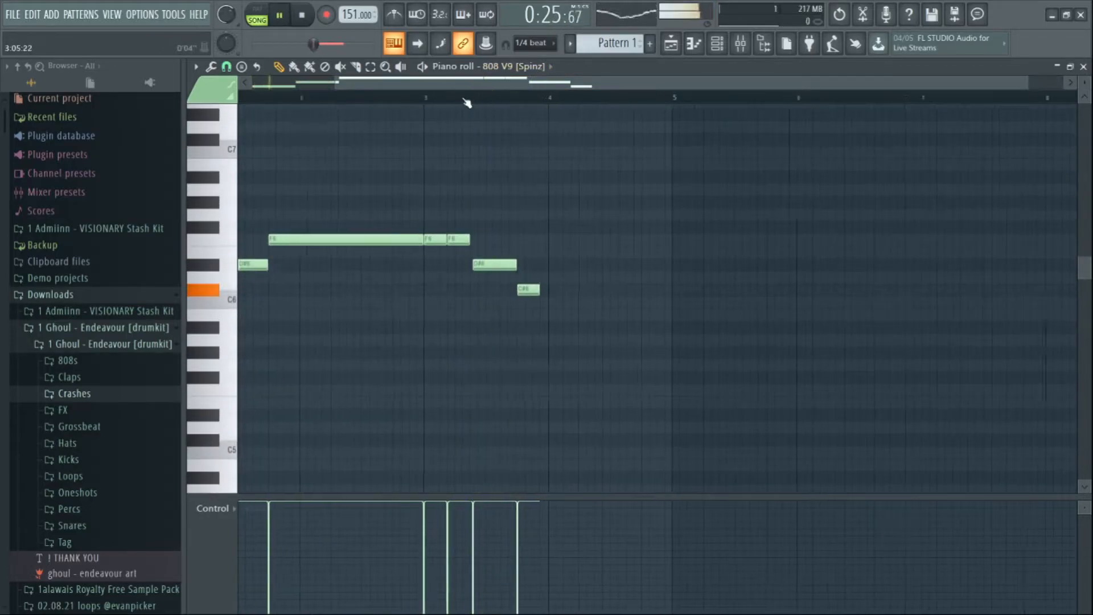
scroll(467, 102, "up", 2)
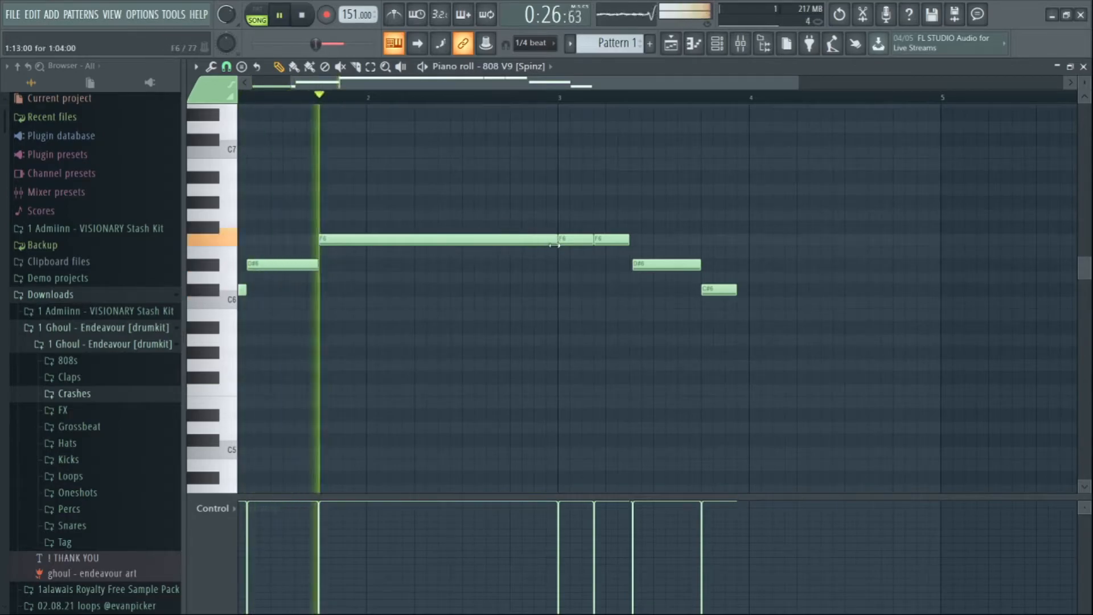
- Shorten the long F6 to bar 2, step 5, follow it with a six-step F7, and fill up to bar 3 with another F6
key("space")
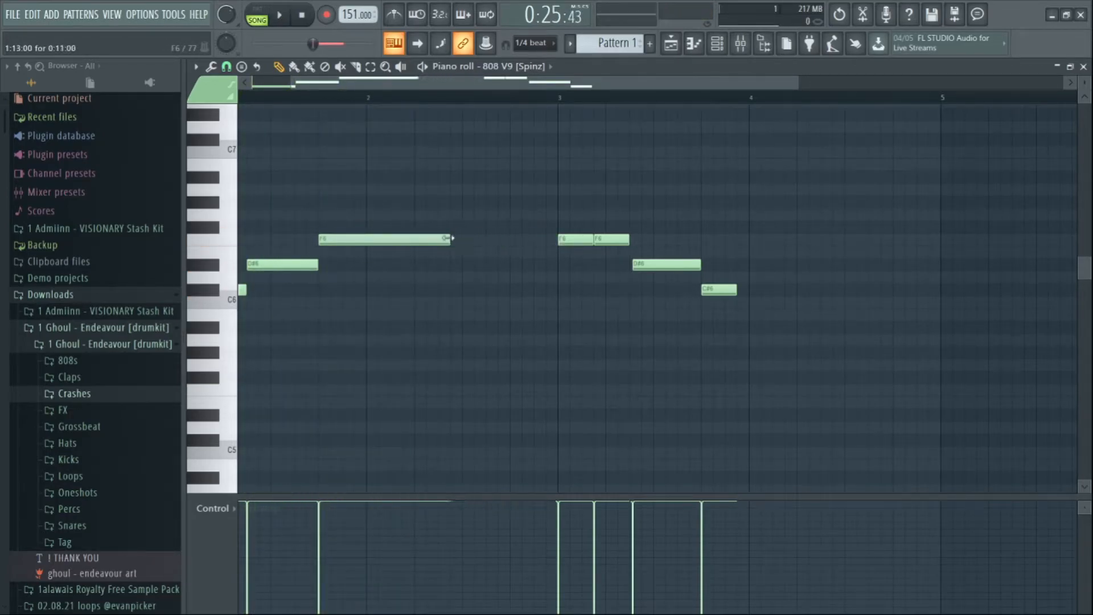
mouse_move(422, 206)
left_mouse_down()
mouse_move(422, 111)
mouse_move(416, 195)
left_mouse_up()
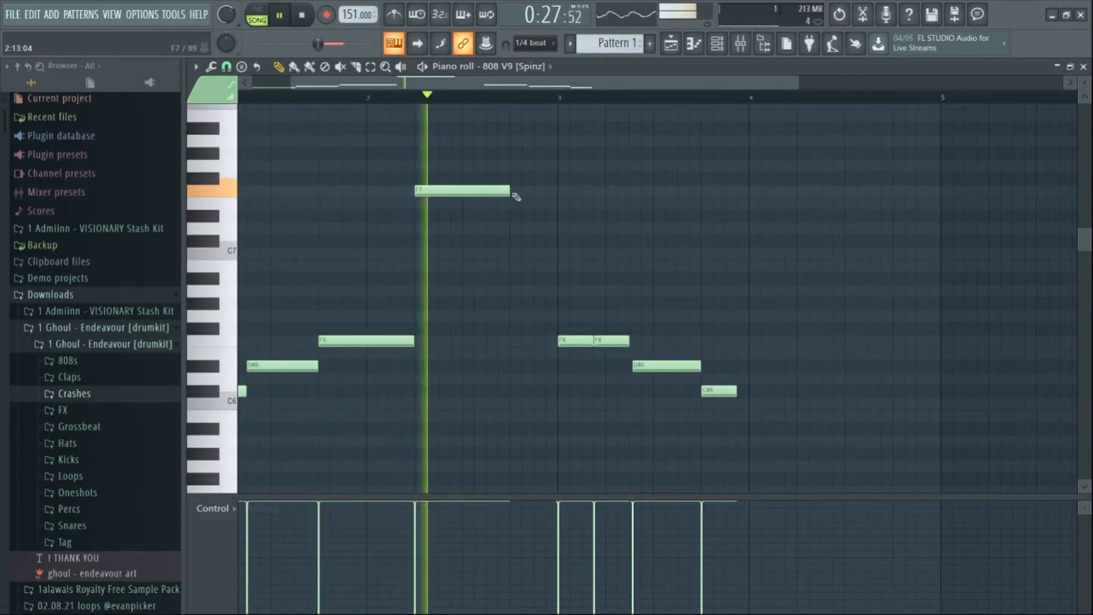
left_click_drag(507, 192, 475, 196)
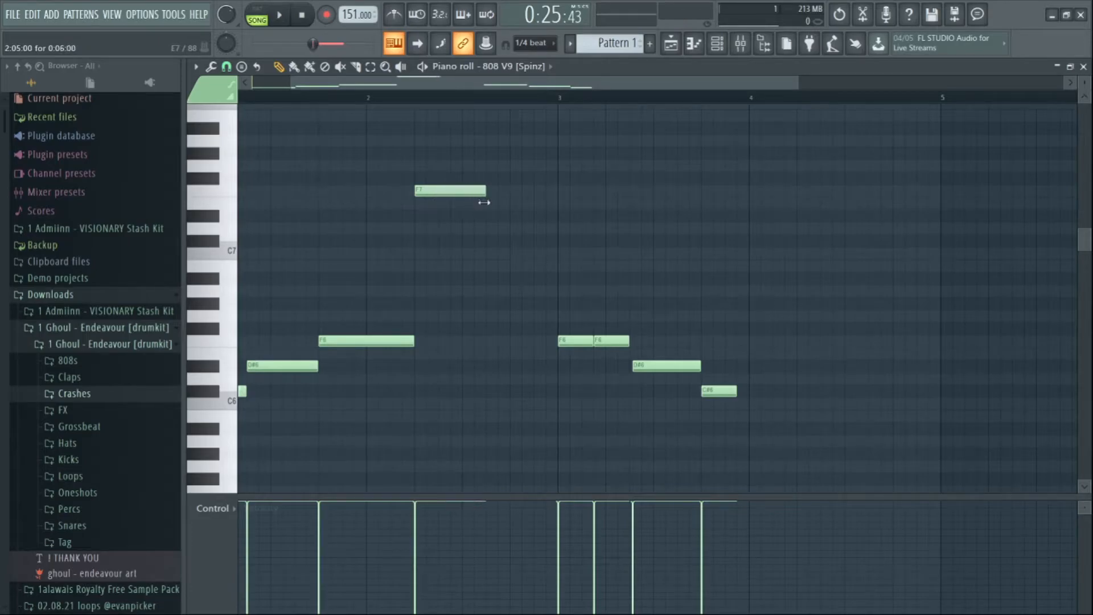
left_click(488, 341)
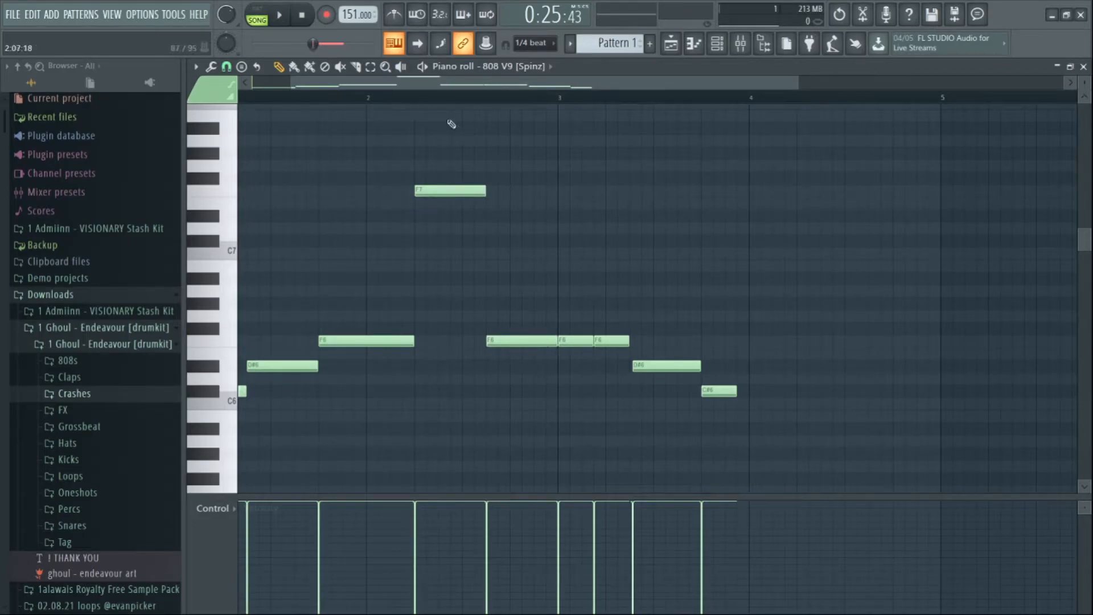
key("space")
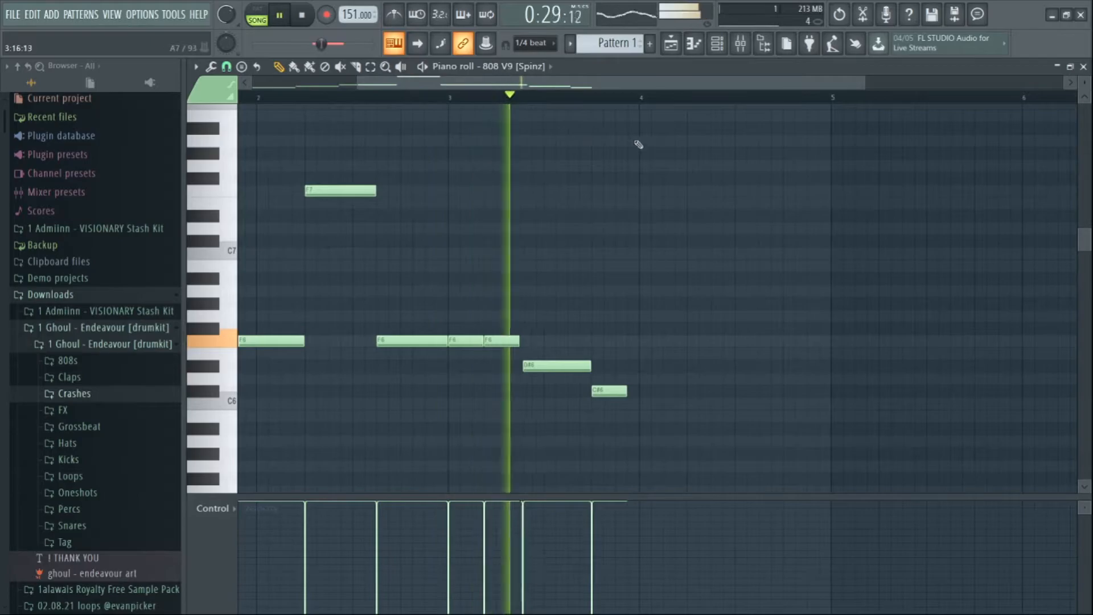
- Close the gaps around the bar 3 D#6 note and lengthen the C#6 after it to 8 steps
key("space")
left_click_drag(553, 366, 549, 366)
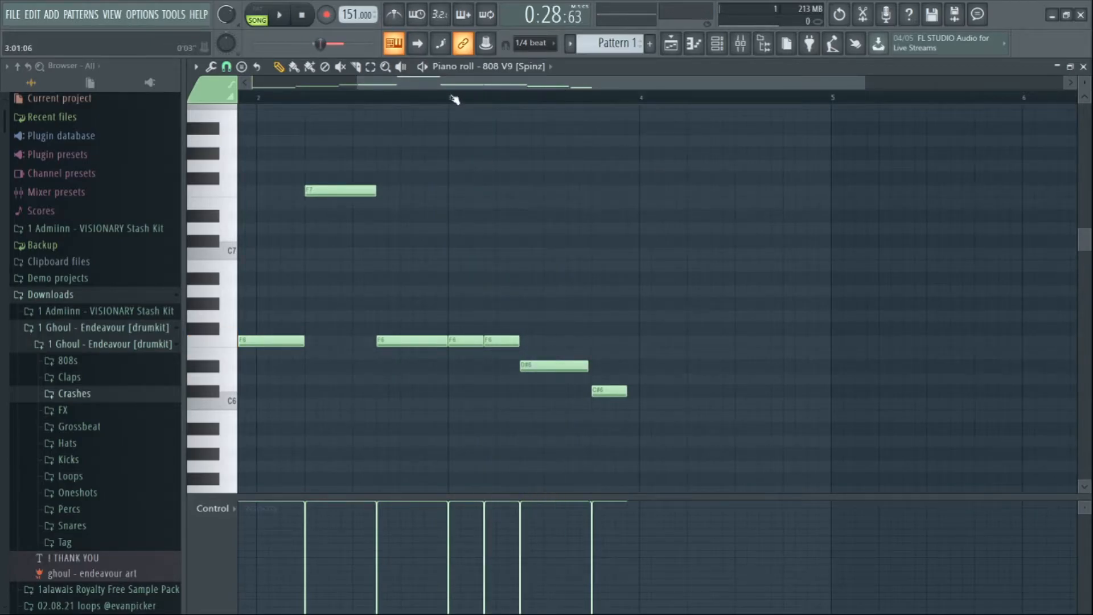
key("space")
key("space")
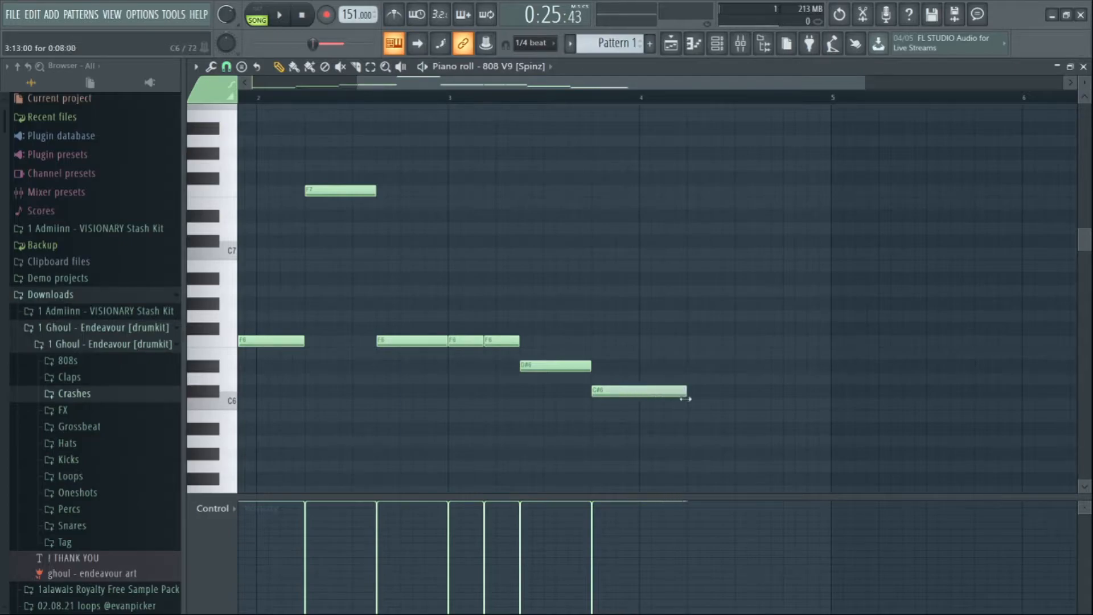
key("space")
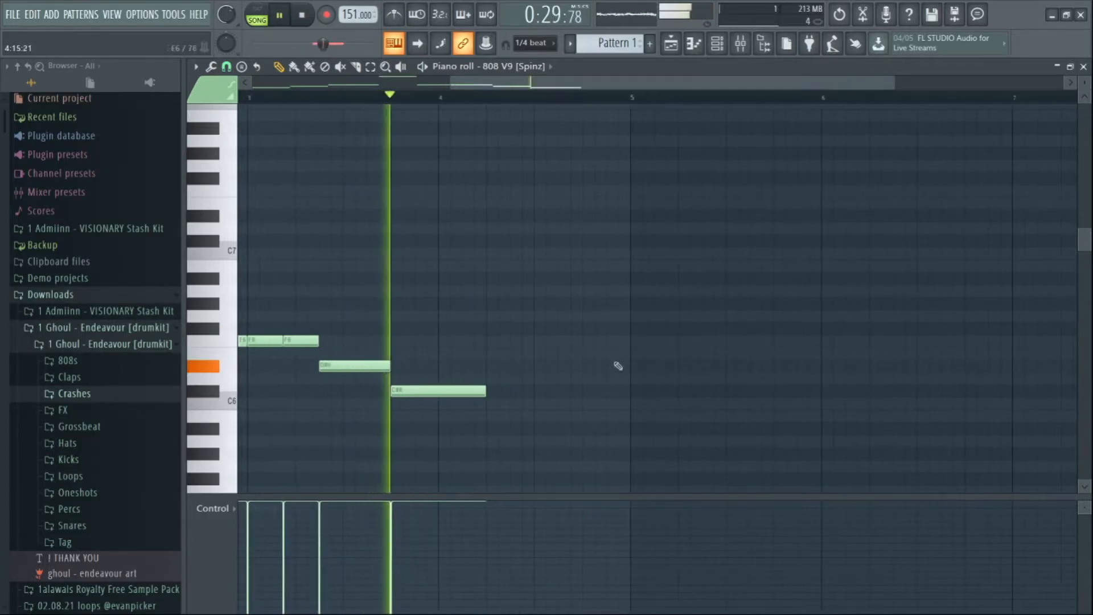
key("space")
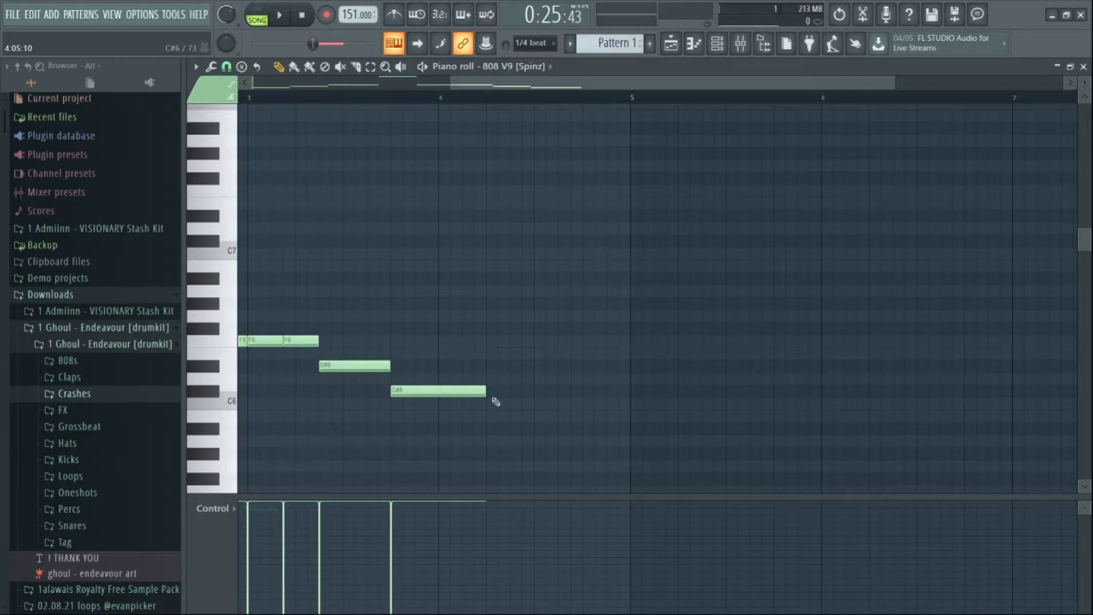
- Add a C#6 note of about four steps at bar 4, step 7, followed by a roll of three very short C#6 notes
left_click(509, 399)
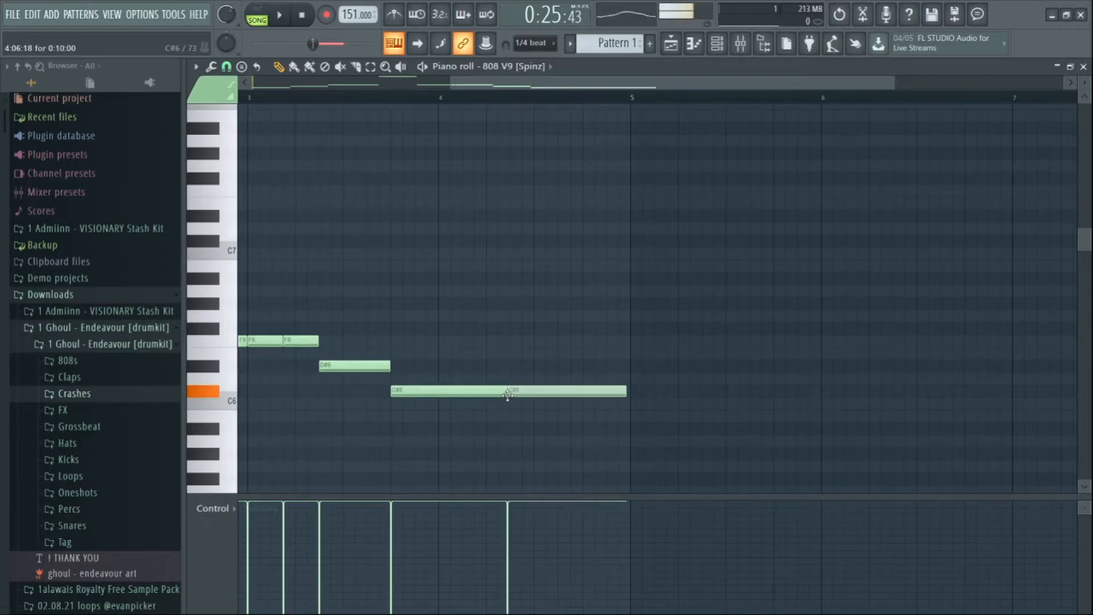
left_click_drag(630, 393, 598, 402)
left_click(570, 397)
right_click(571, 398)
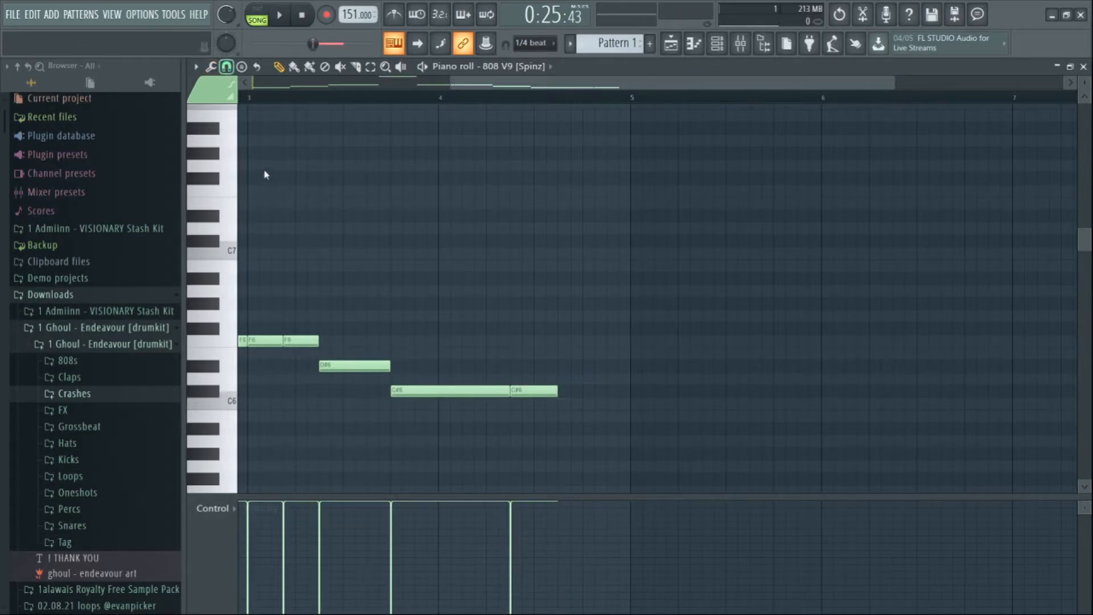
left_click(560, 393)
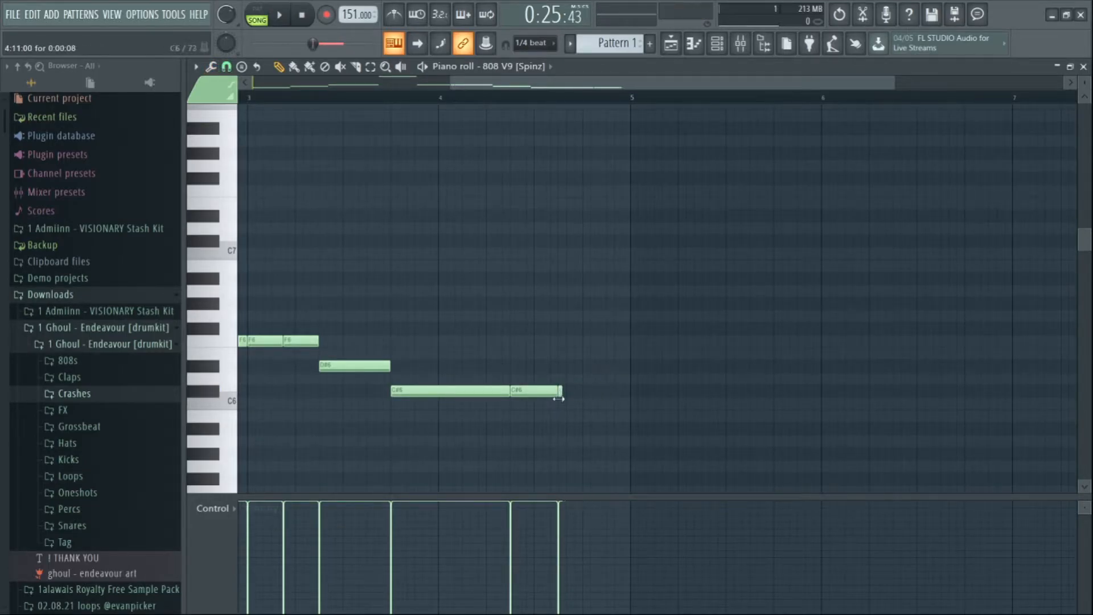
left_click(570, 392)
left_click(580, 391)
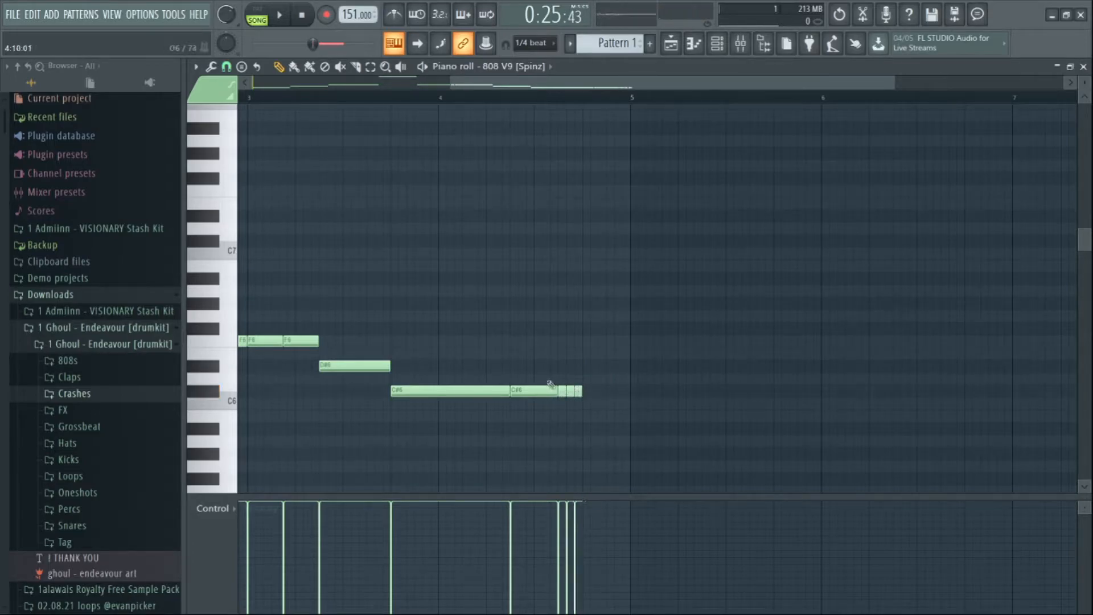
- Shape the velocities of the bar 4 C#6 notes into a rising ramp and play the roll back
left_click(559, 521)
left_click(567, 514)
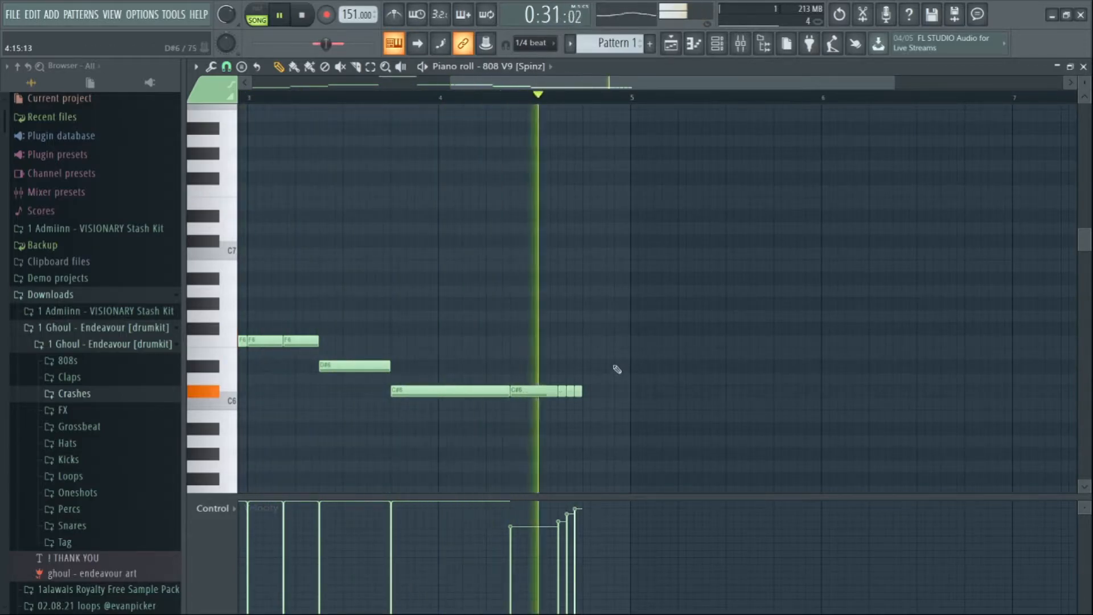
key("space")
- Add a C#6 note directly after the short-note roll and replay the pattern from bar 3
left_click_drag(591, 390, 583, 391)
left_click(273, 98)
key("space")
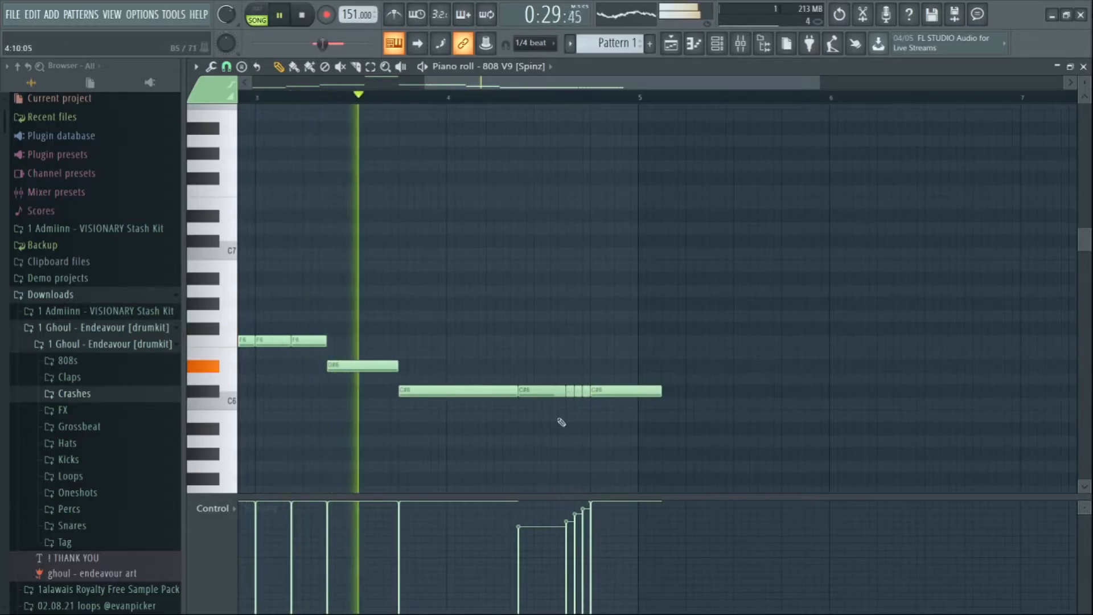
- Delete the quiet C#6 note before the roll and stretch the long C#6 up to the roll's start
right_click(532, 392)
left_click_drag(516, 391, 565, 392)
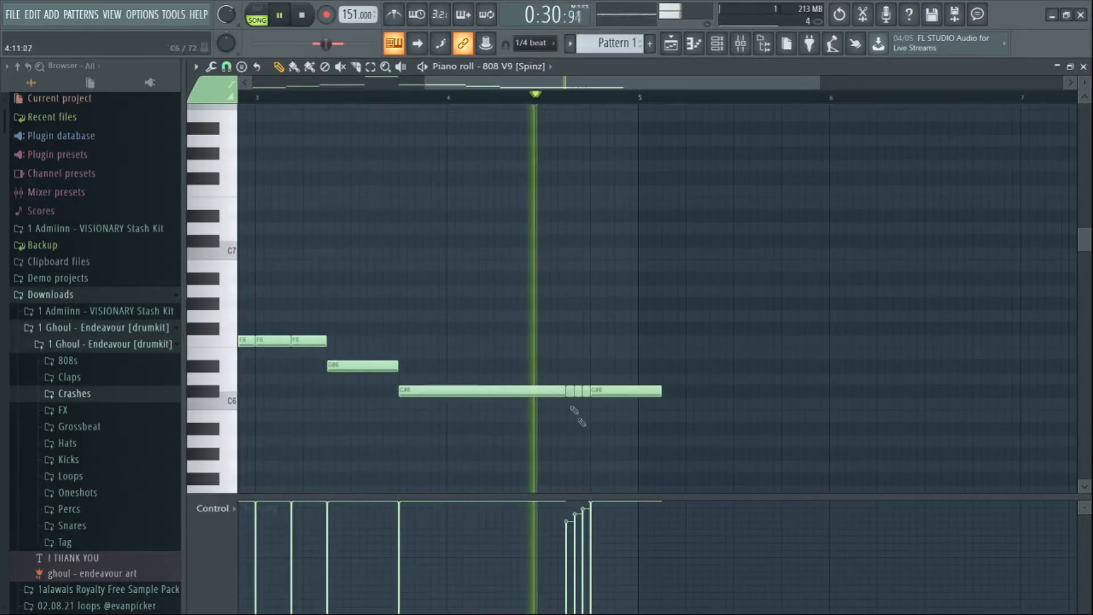
key("space")
- Fill the end of bar 4 with two short C#6 notes and slightly lower the F7 note's velocity
left_click(620, 392)
key("space")
scroll(557, 98, "down", 3)
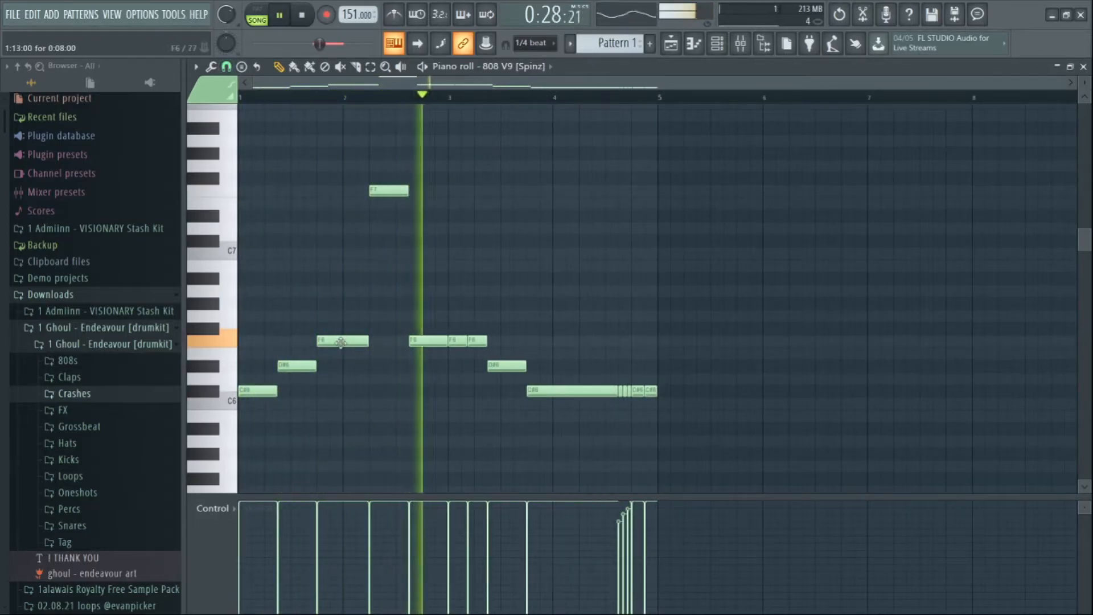
left_click(370, 516)
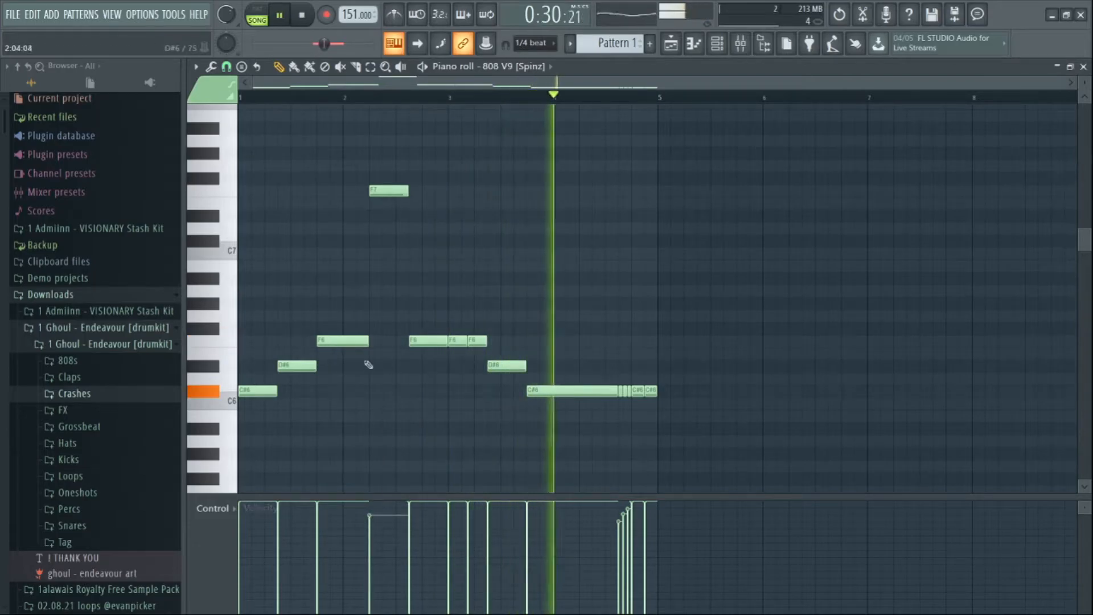
key("space")
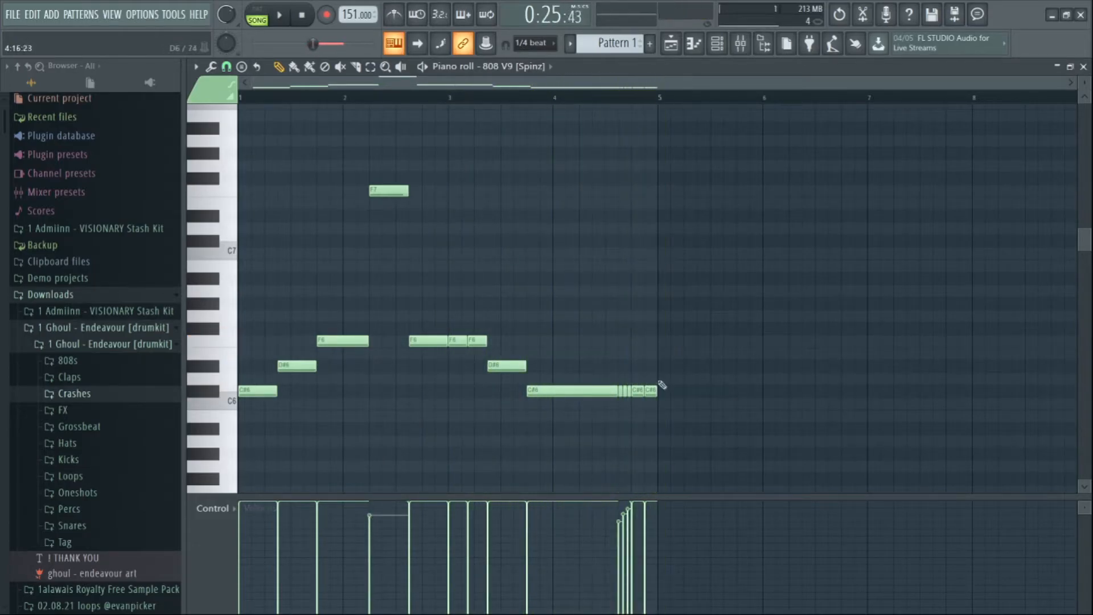
- Place two consecutive C#6 notes of about three steps each at the start of bar 5
left_click(662, 390)
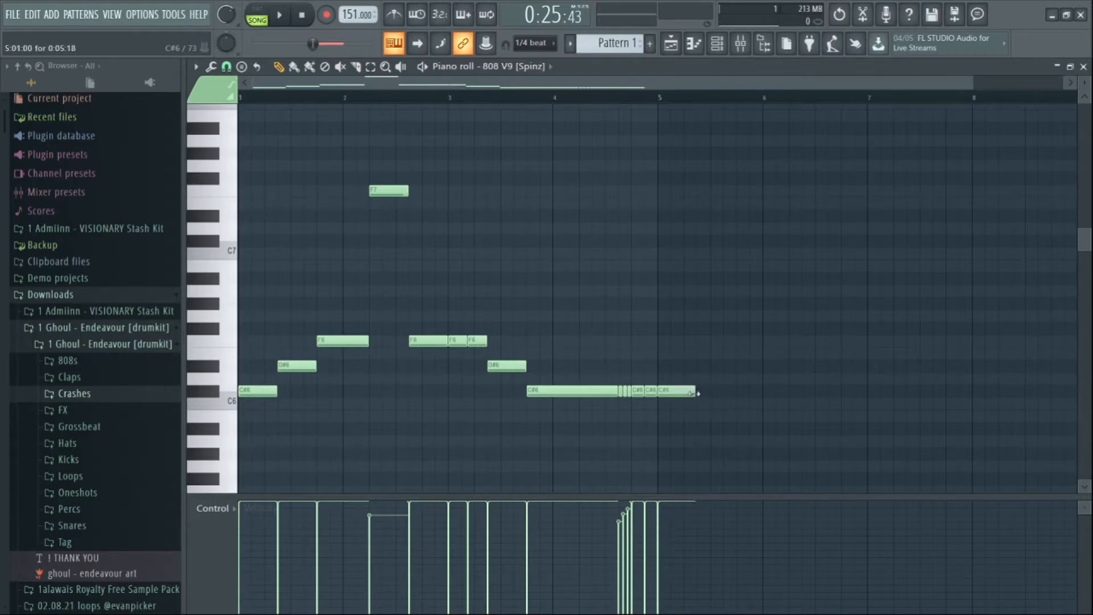
scroll(691, 363, "up", 2)
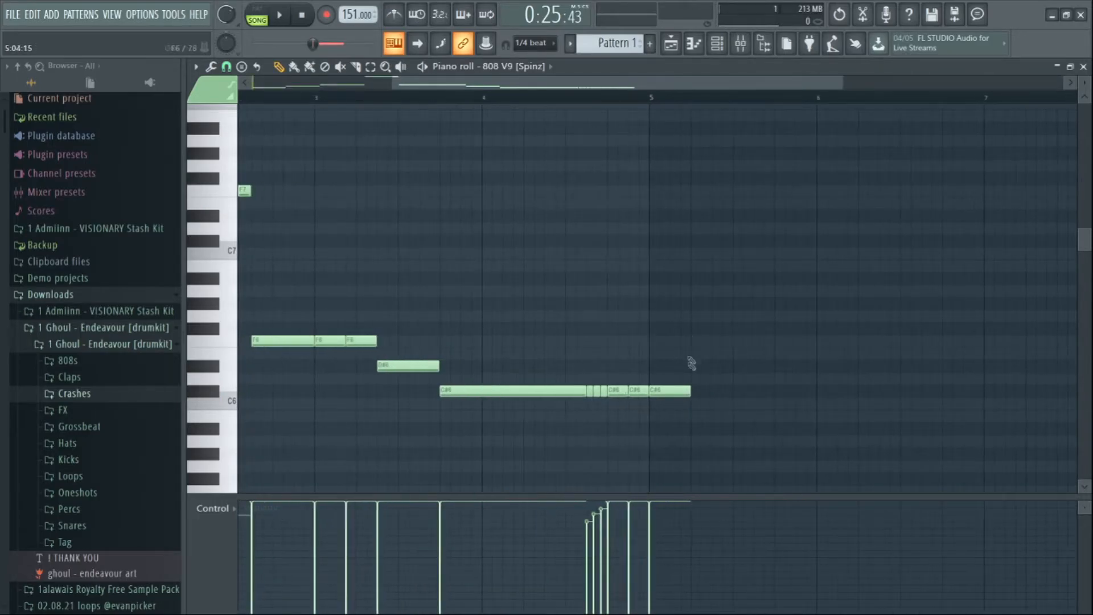
left_click(690, 392)
- Finish bar 5 with two three-step D#6 notes and a four-step F6 ending at bar 6, then play the pattern
left_click(716, 390)
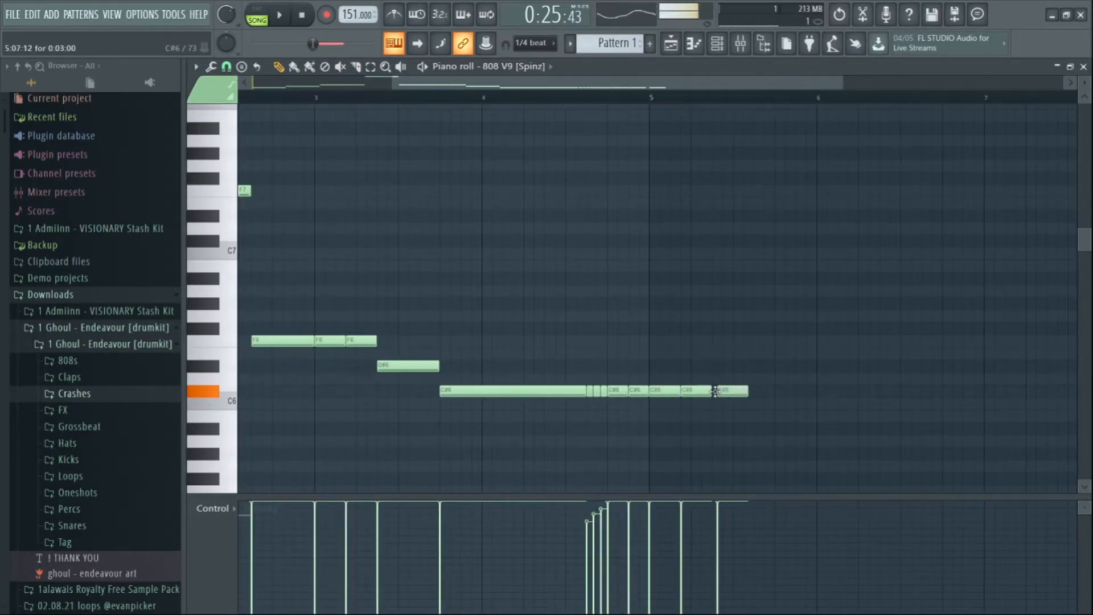
left_click_drag(722, 391, 816, 341)
left_click(748, 365)
left_click(778, 352)
key("space")
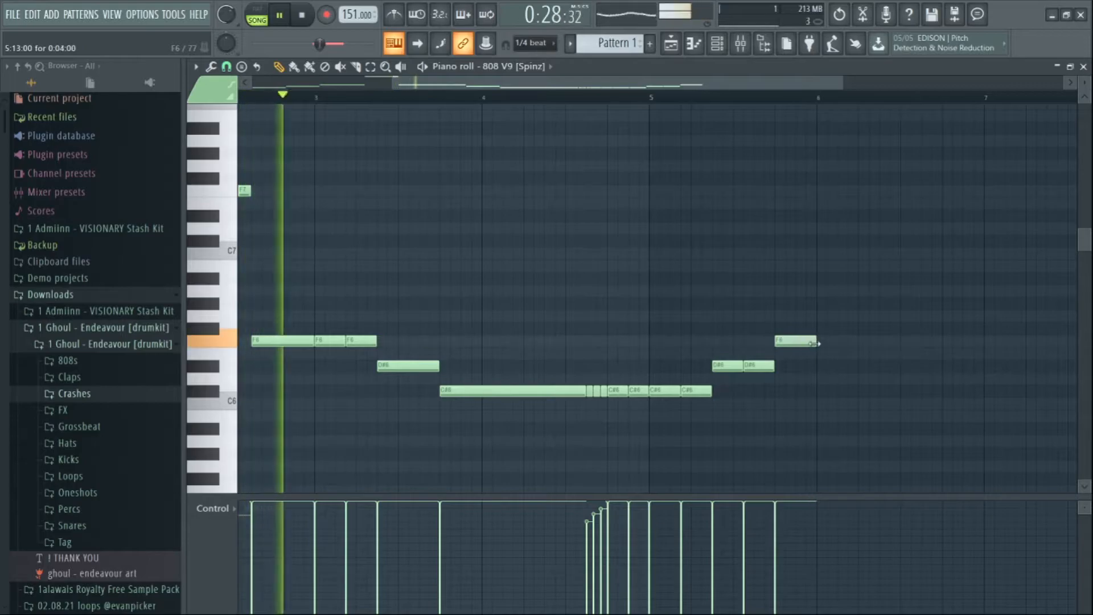
scroll(655, 106, "down", 4)
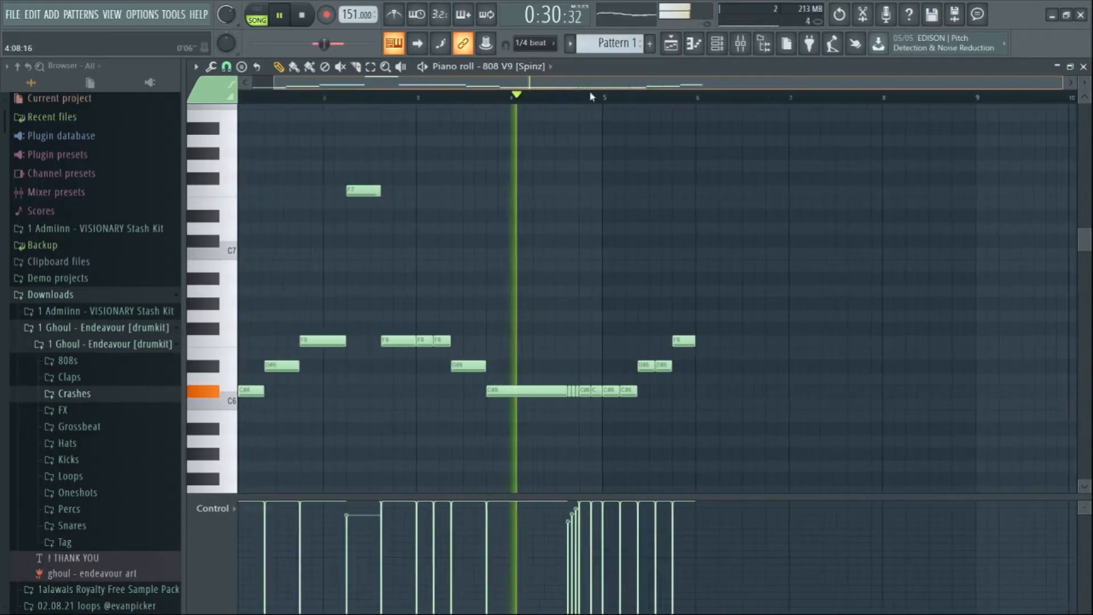
- Stretch the last F6 note of bar 5 to the middle of bar 6
scroll(626, 103, "up", 3)
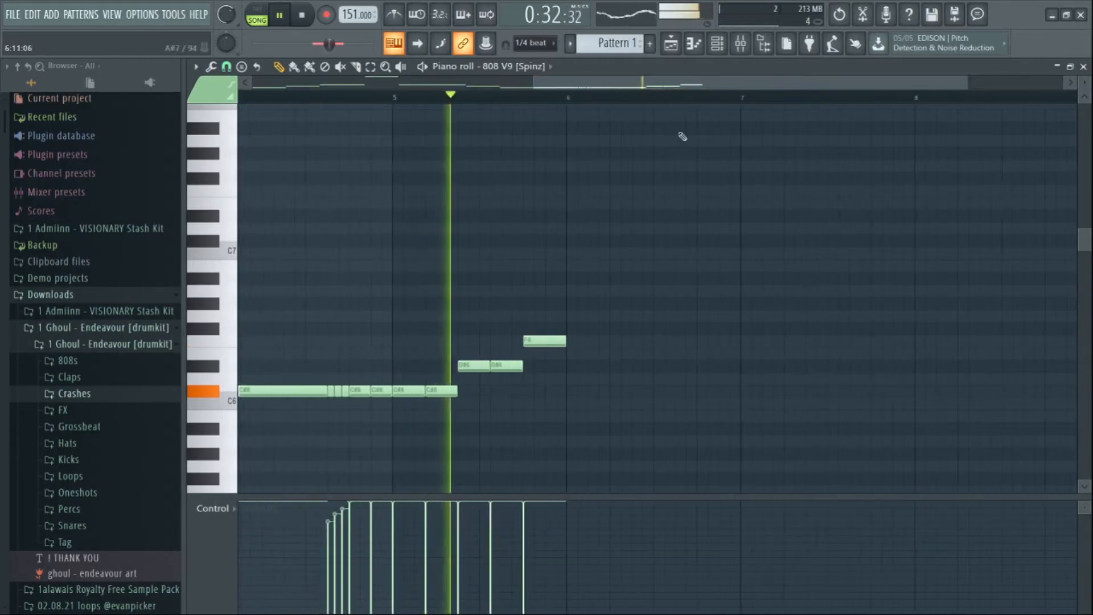
key("space")
left_click(517, 98)
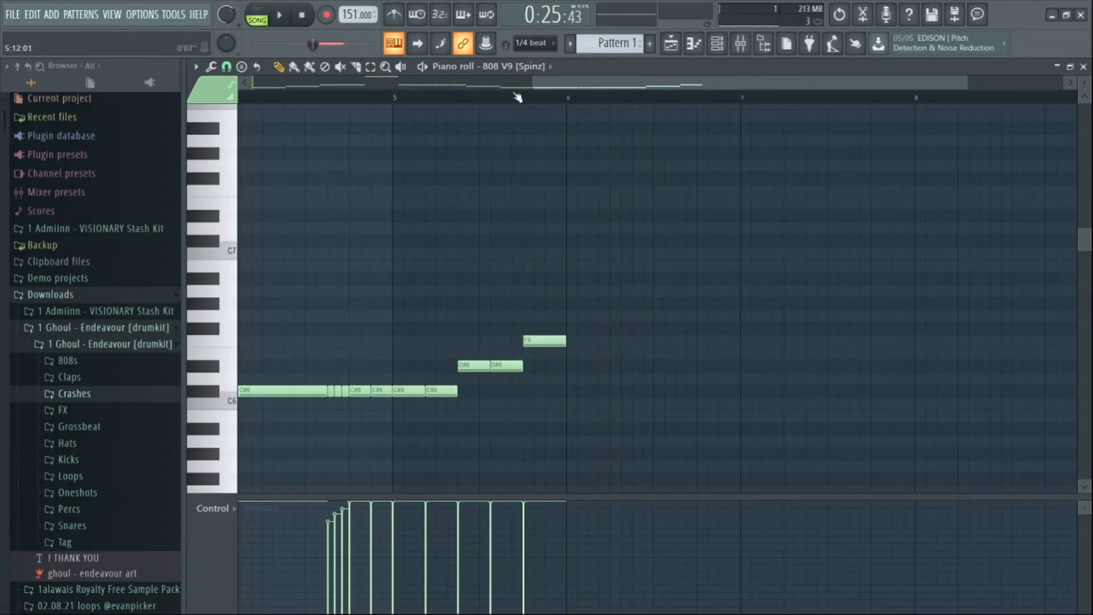
key("space")
left_click_drag(566, 340, 653, 347)
key("space")
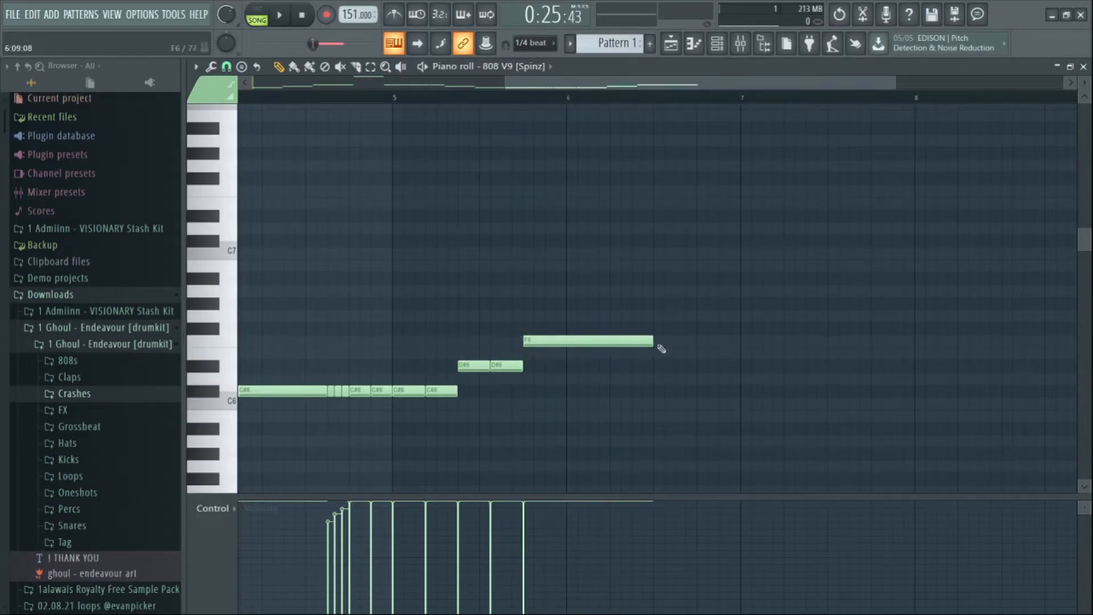
- Fill the end of bar 6 with two two-step F6 notes followed by two two-step F7 notes
left_click(655, 342)
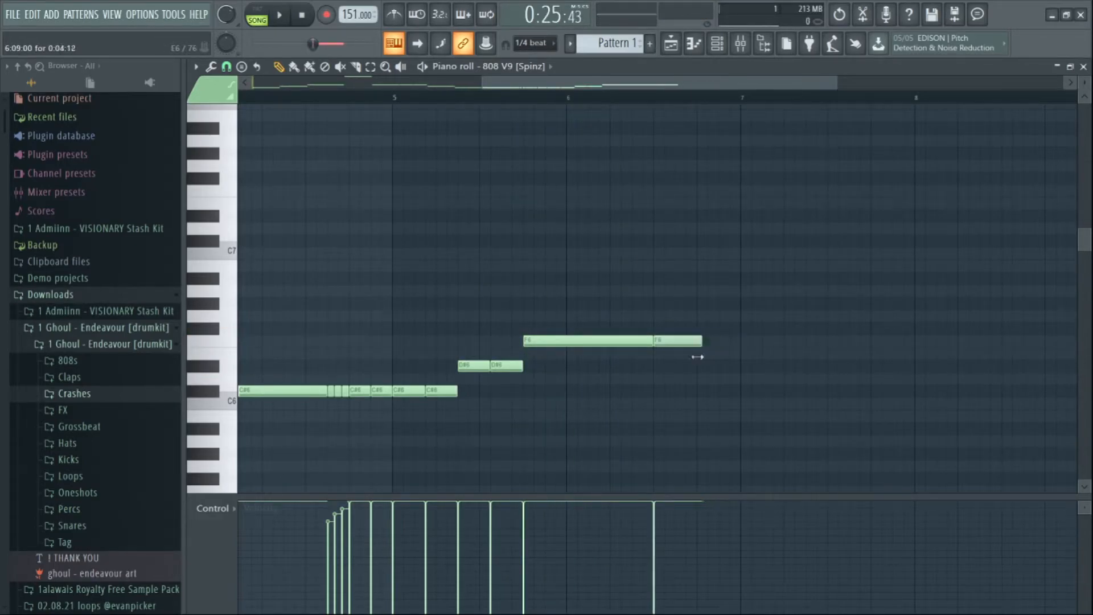
left_click(678, 342)
key("space")
scroll(684, 319, "up", 4)
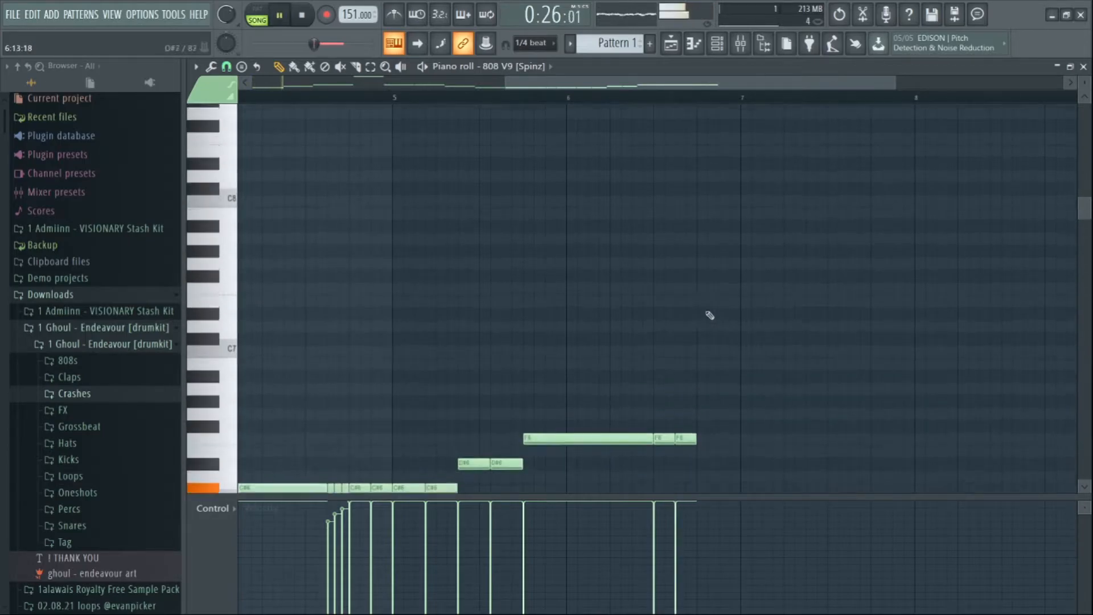
left_click(699, 303)
left_click(720, 303)
scroll(714, 398, "down", 3)
- Lower the velocities of the short F6 and F7 notes in bar 6, setting the first F7 to 73%, and play the result
left_click(677, 519)
left_click(701, 532)
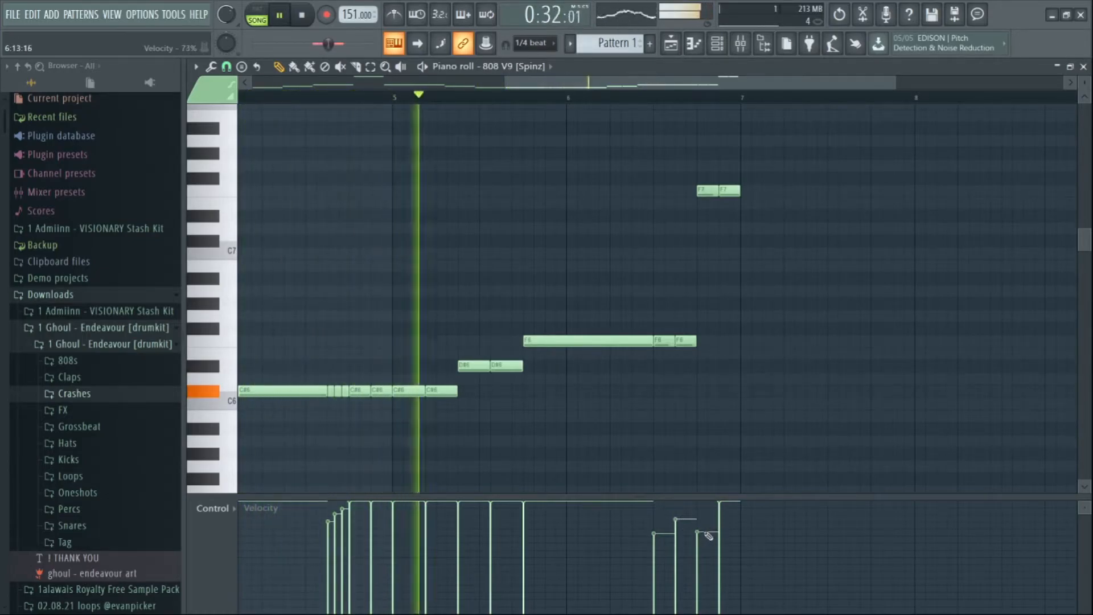
left_click(719, 519)
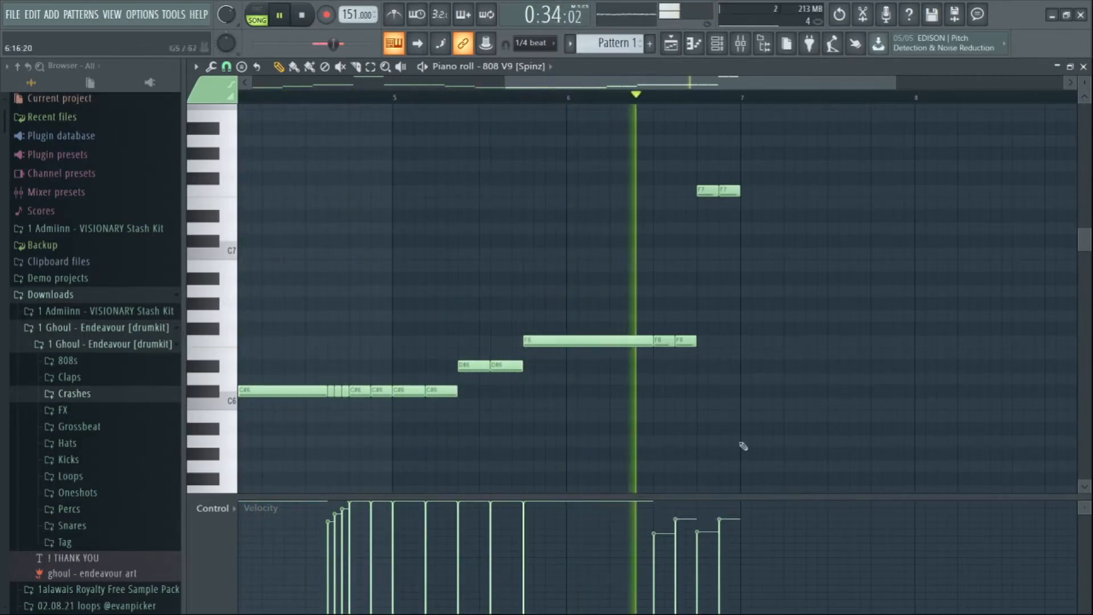
key("space")
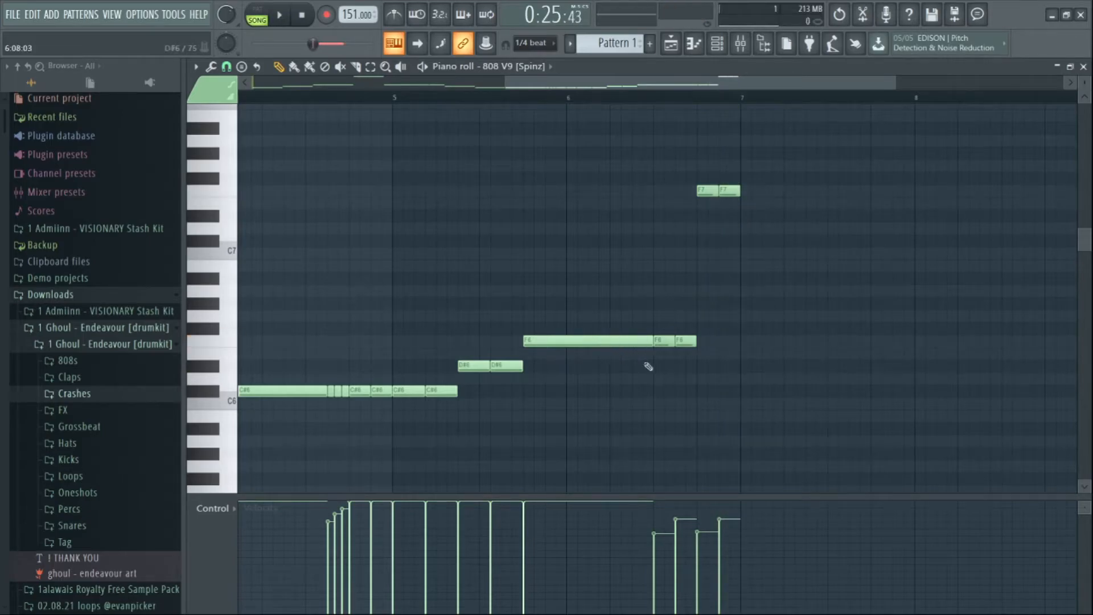
- Restore the second F7 note after deleting it, reduce the first F7's velocity much further, and play the end of bar 6
mouse_move(636, 339)
left_mouse_down()
mouse_move(636, 353)
mouse_move(635, 340)
left_mouse_up()
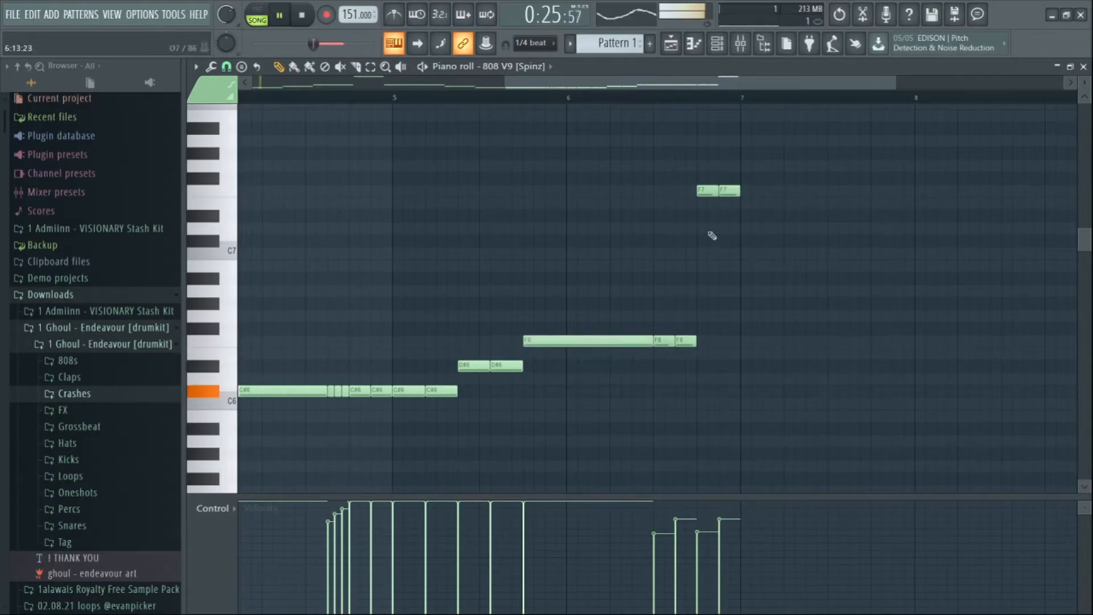
right_click(731, 191)
key("ctrl+z")
left_click(704, 571)
left_click(627, 99)
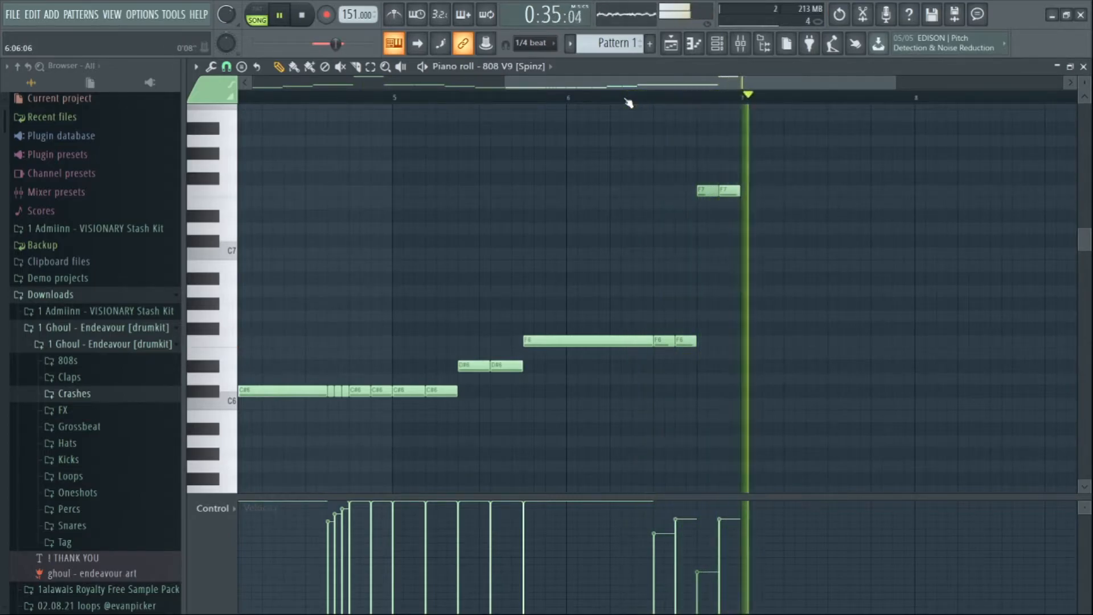
key("space")
- Place two consecutive three-step F6 notes at the start of bar 7
scroll(629, 257, "down", 2)
left_click_drag(702, 378, 710, 336)
scroll(740, 99, "up", 2)
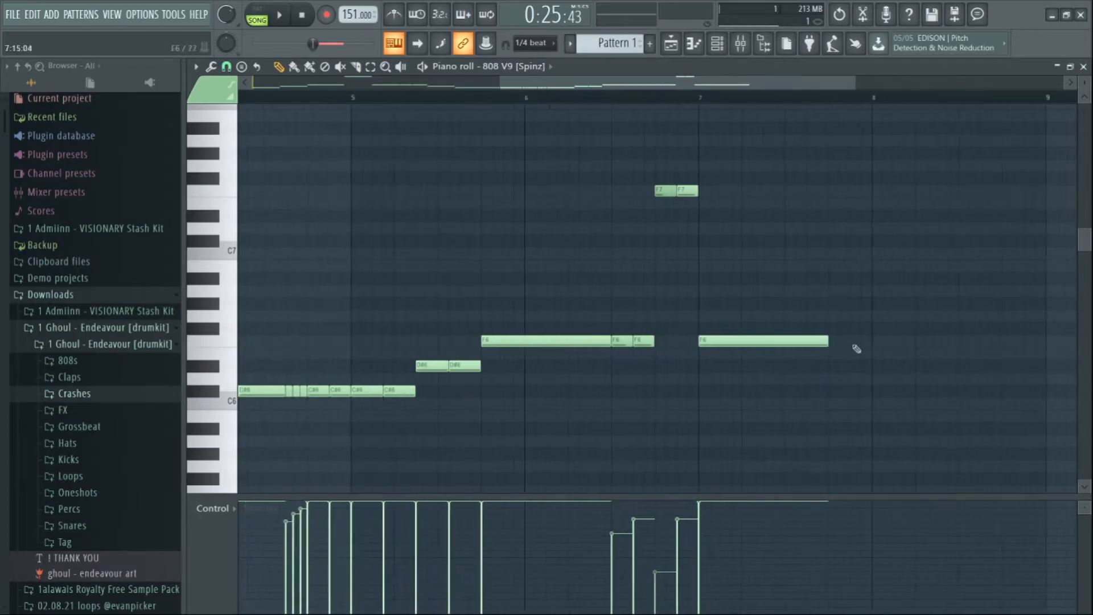
left_click_drag(828, 341, 708, 358)
left_click(733, 342)
- Continue bar 7 with three-step G#6, D#6 and C#6 notes placed back to back, and play the passage
left_click(768, 305)
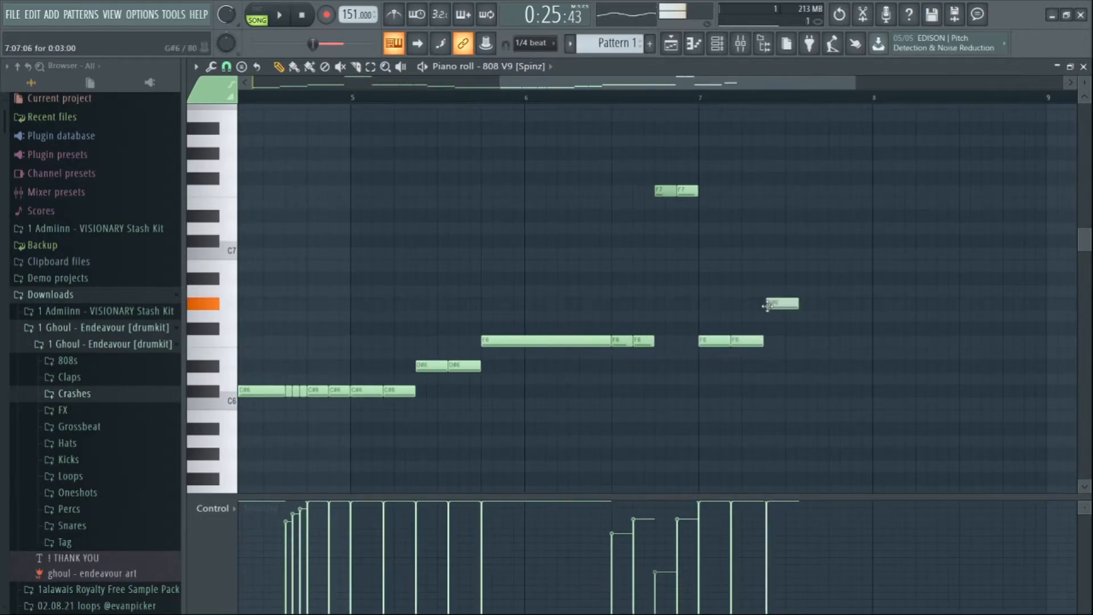
key("space")
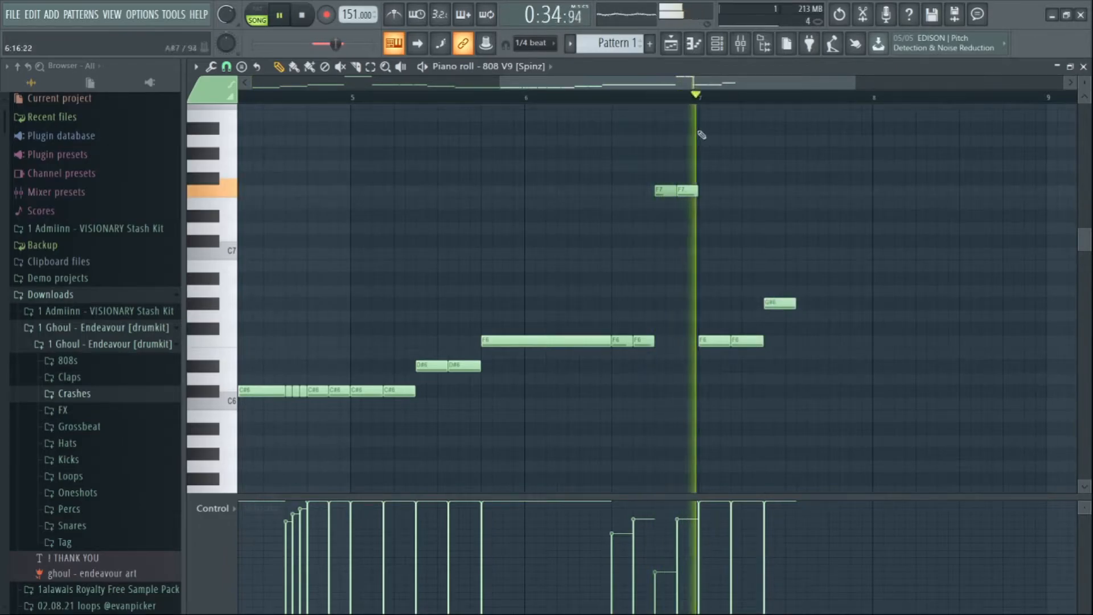
key("space")
left_click(797, 365)
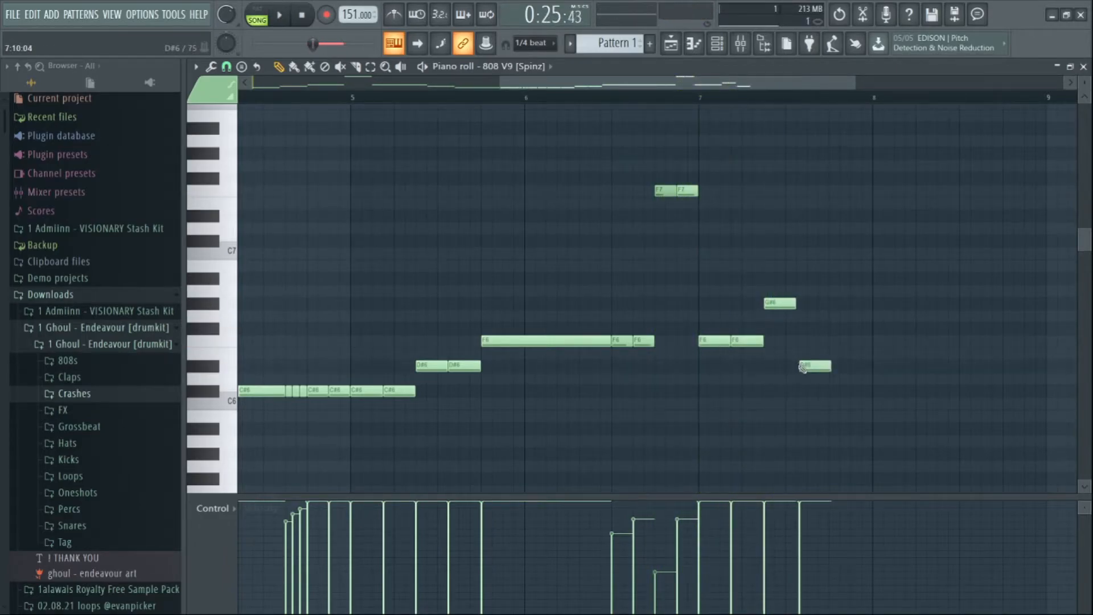
left_click(828, 391)
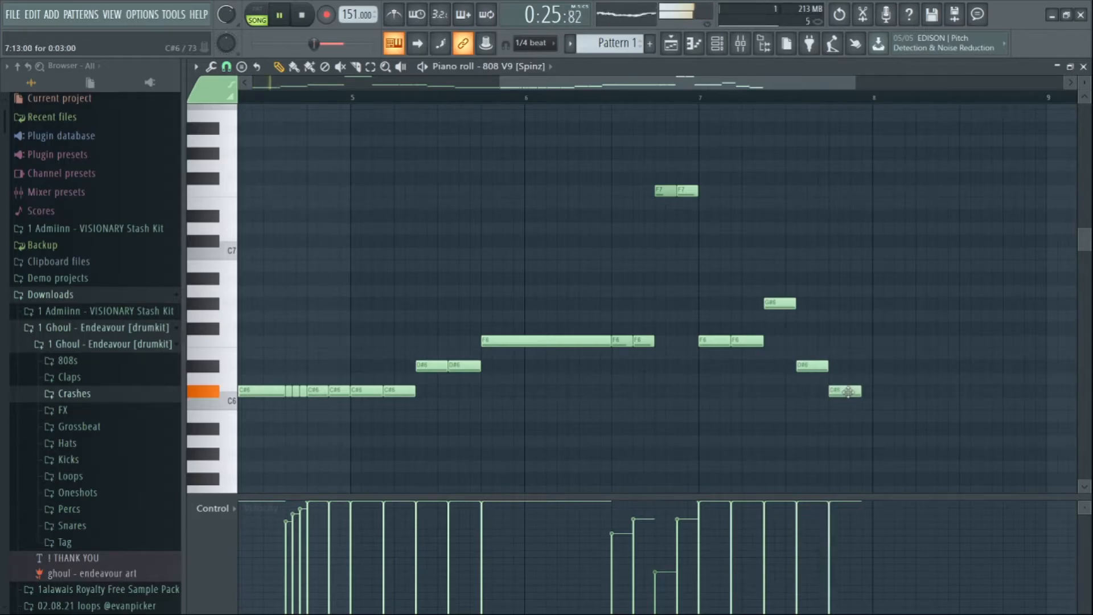
left_click(623, 98)
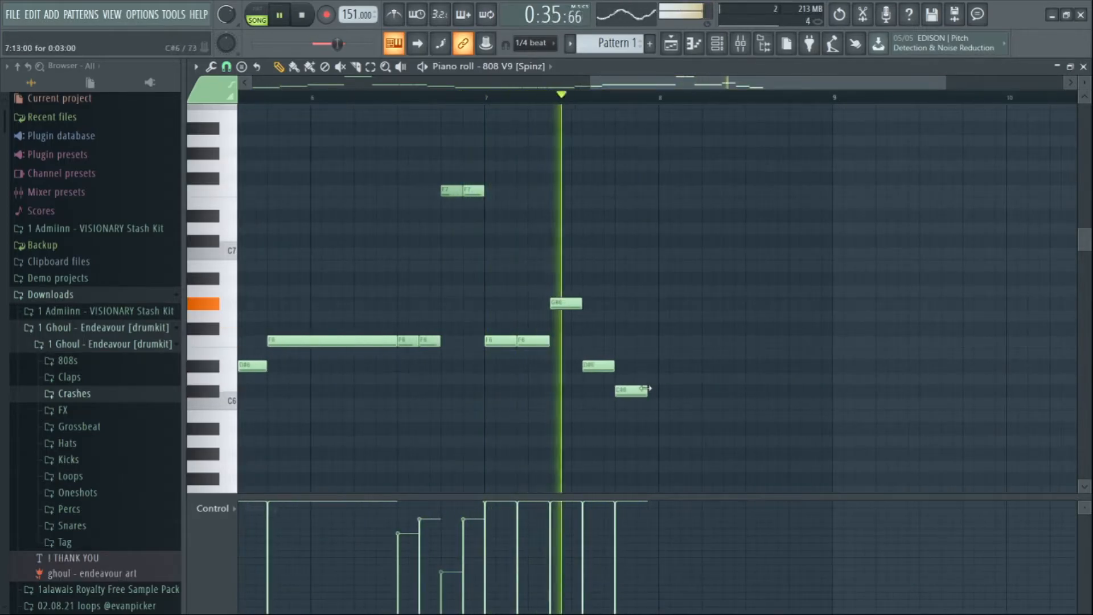
- Stretch the last C#6 to the middle of bar 8 and fill the rest of the bar with two four-step C#6 notes
left_click_drag(648, 391, 742, 392)
key("space")
left_click(753, 391)
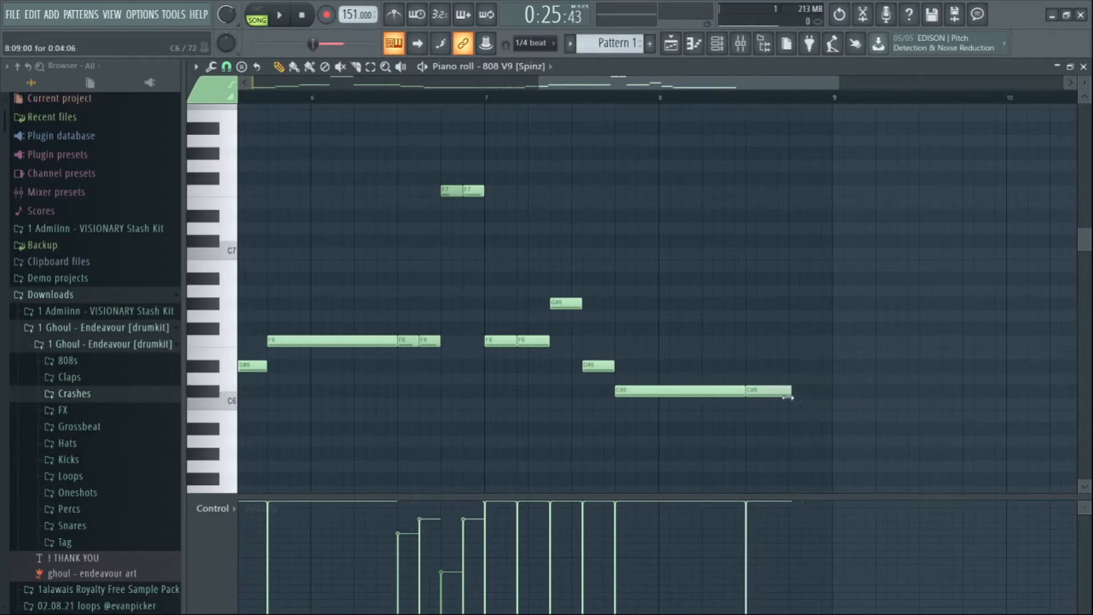
left_click(799, 390)
left_click(598, 97)
key("space")
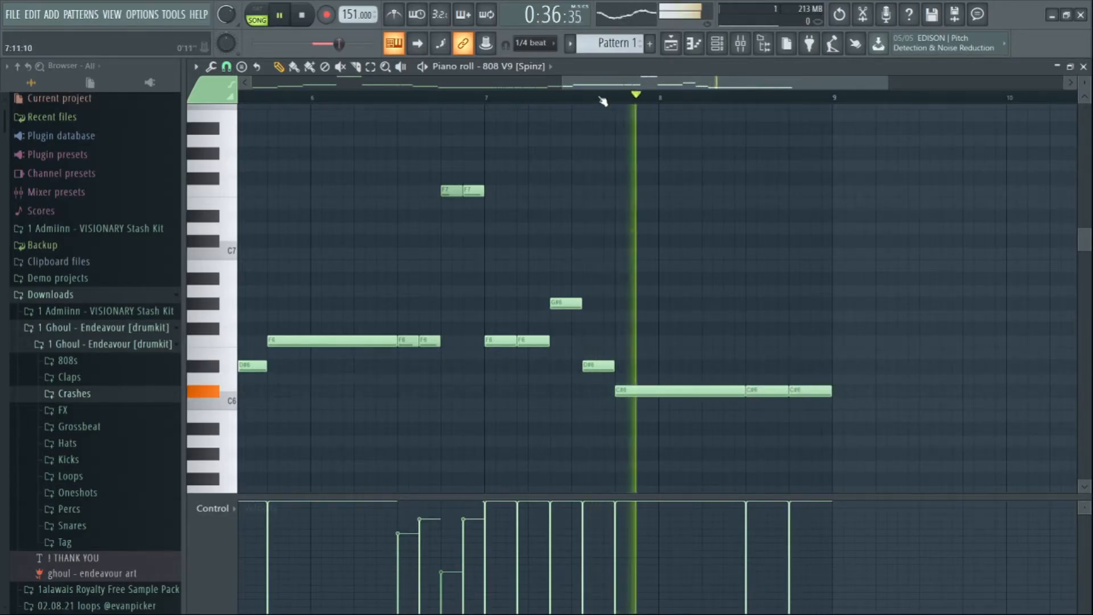
- Transpose the whole 808 pattern down one octave and play it through
scroll(604, 101, "down", 2)
scroll(647, 105, "down", 1)
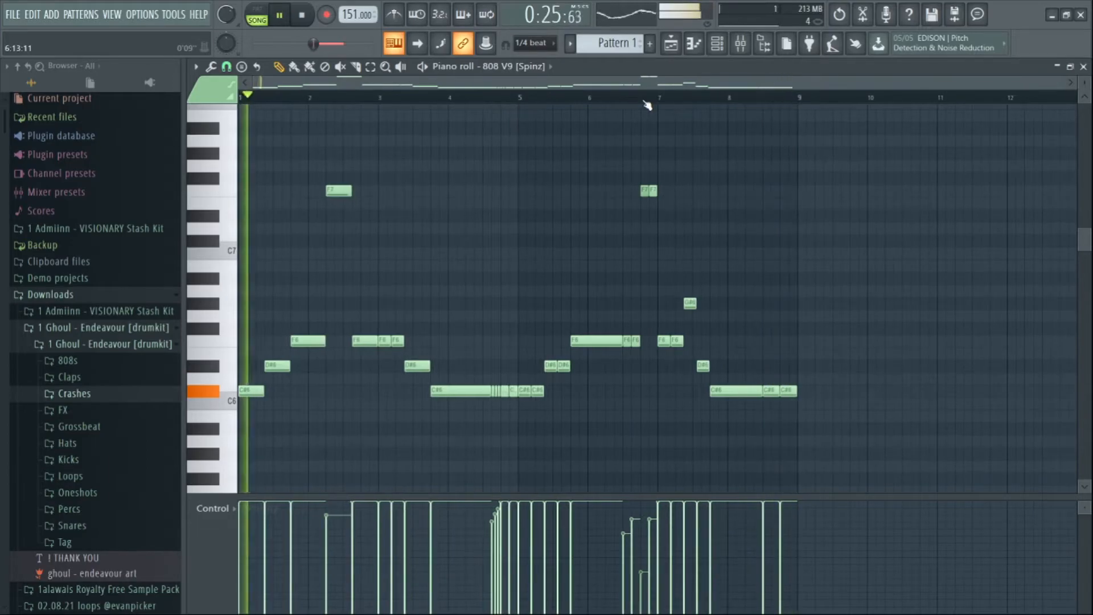
key("space")
key("ctrl+Down")
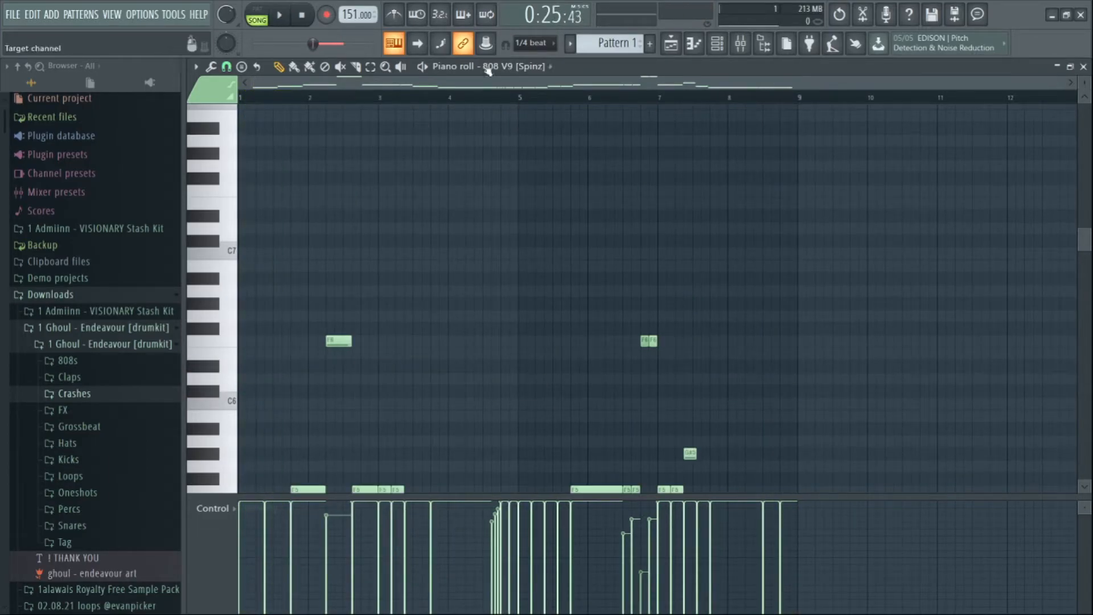
scroll(489, 69, "down", 1)
scroll(503, 114, "down", 3)
scroll(511, 69, "up", 1)
scroll(515, 234, "up", 2)
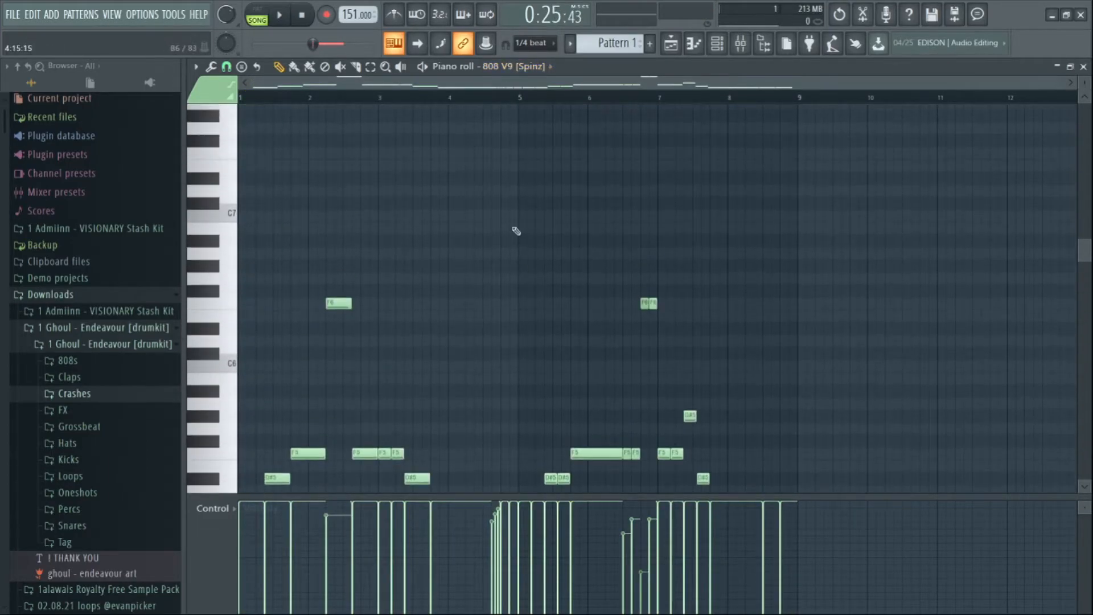
scroll(512, 229, "down", 3)
key("space")
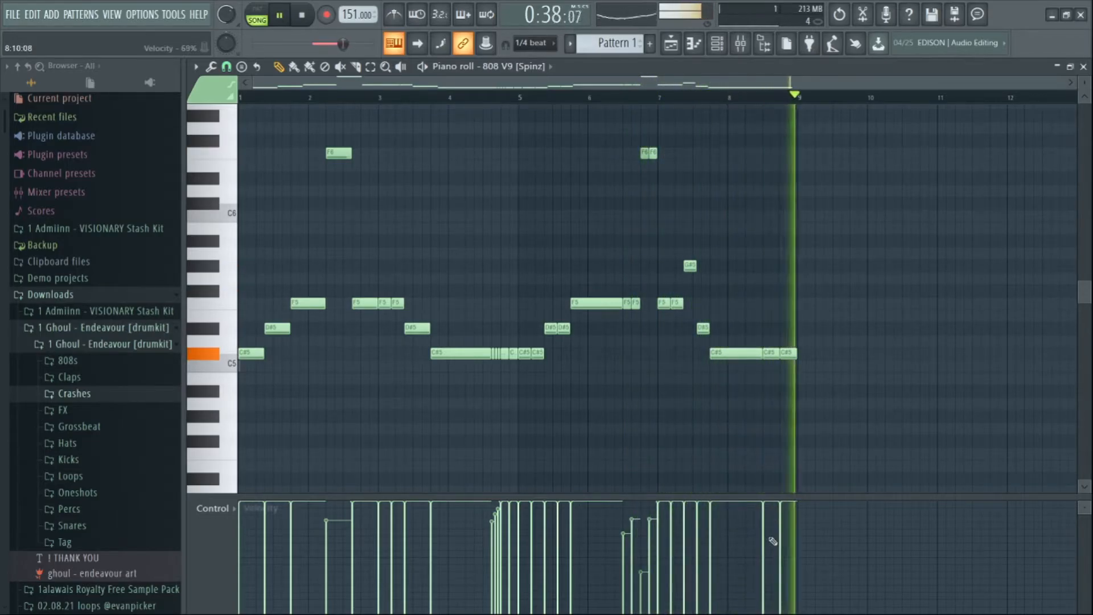
key("space")
- Open the bent kick's piano roll and place C5 kicks at steps 1, 7, 13 of bar 1 and 1, 4, 7, 13 of bar 3
left_click(722, 49)
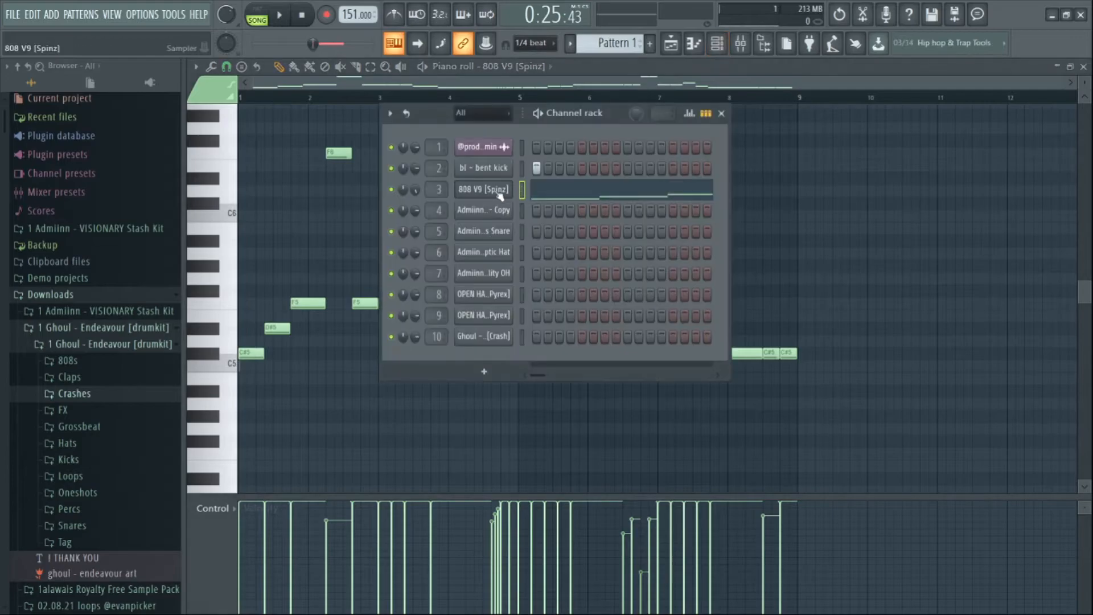
key("F7")
scroll(338, 92, "up", 3)
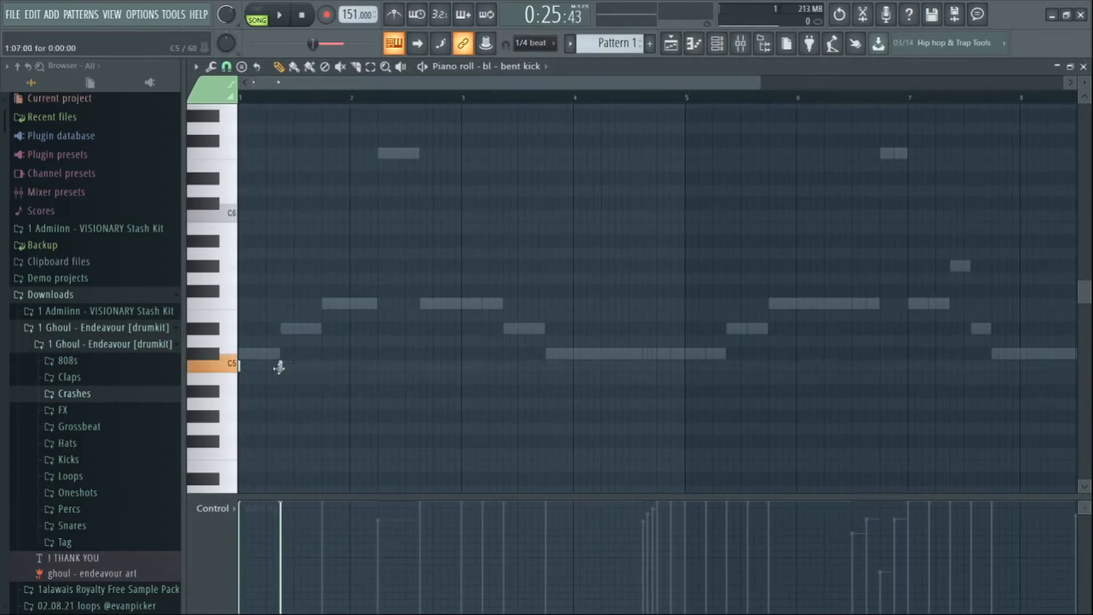
key("space")
left_click(322, 367)
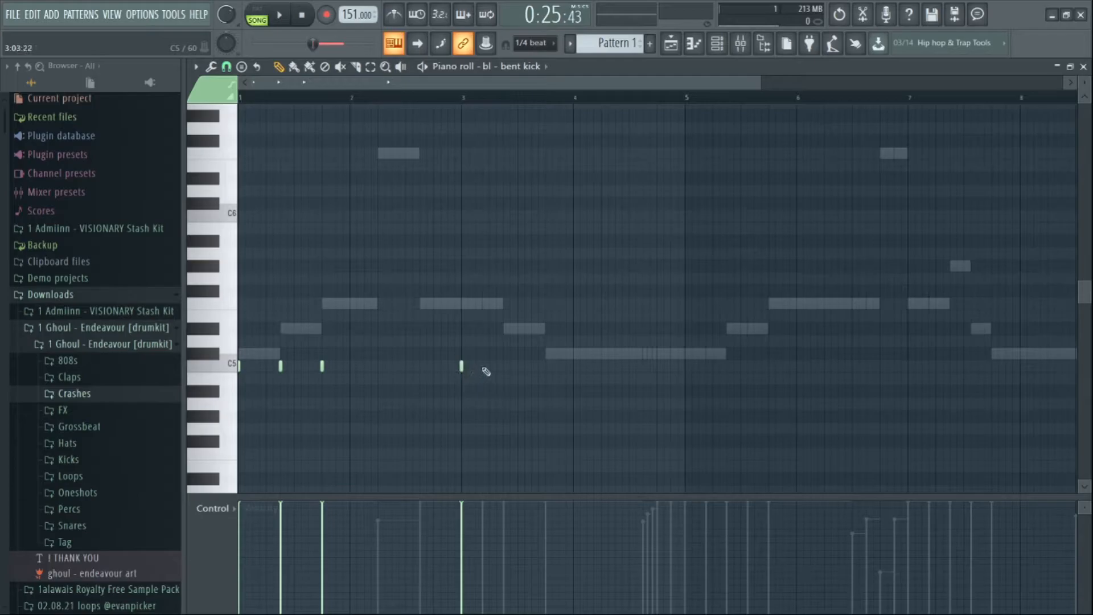
key("space")
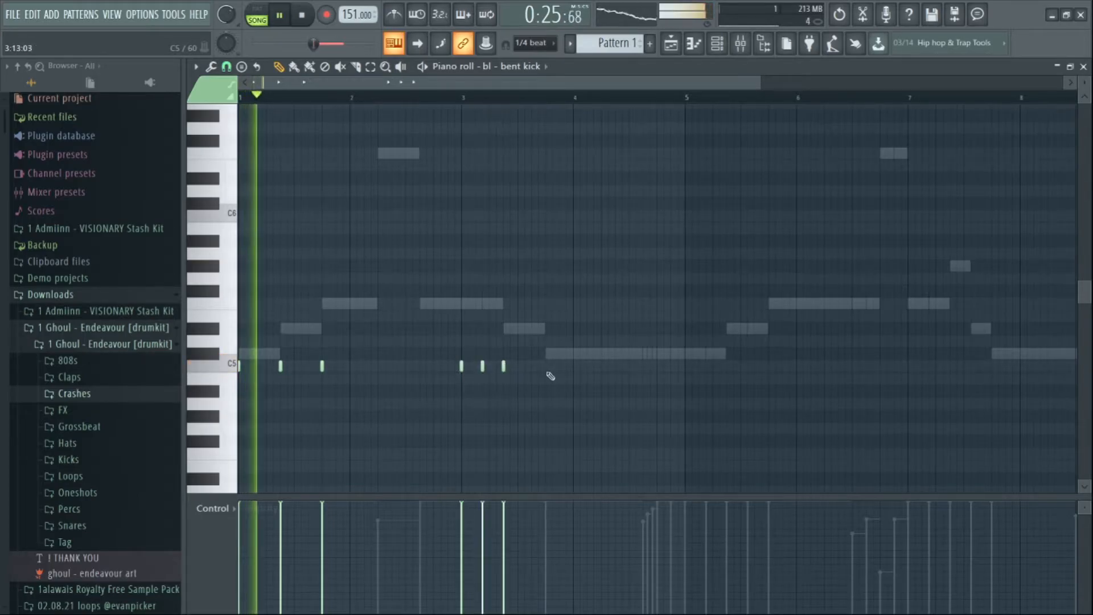
left_click(546, 368)
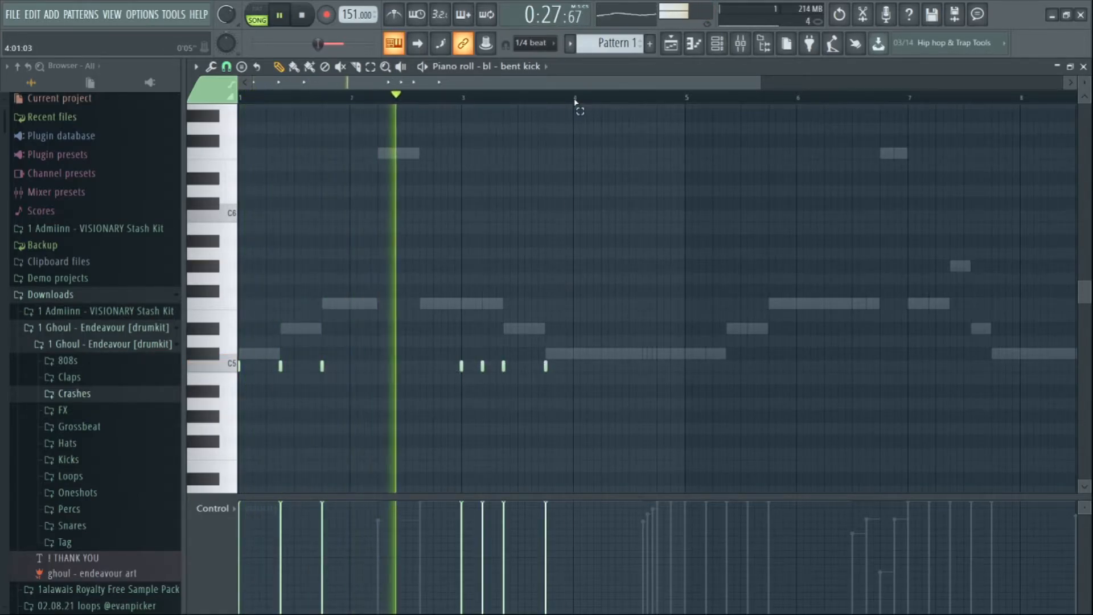
- Duplicate the kicks from bars 1 to 3 and move the copy to start at bar 5
left_click_drag(577, 101, 242, 106)
scroll(579, 102, "up", 3)
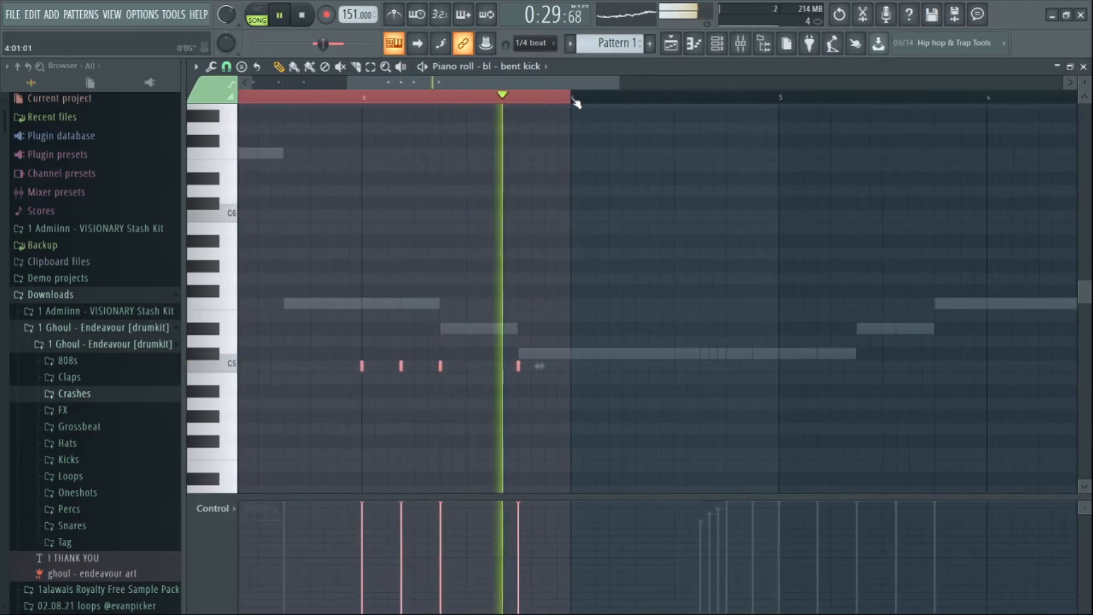
scroll(579, 102, "down", 3)
key("ctrl+b")
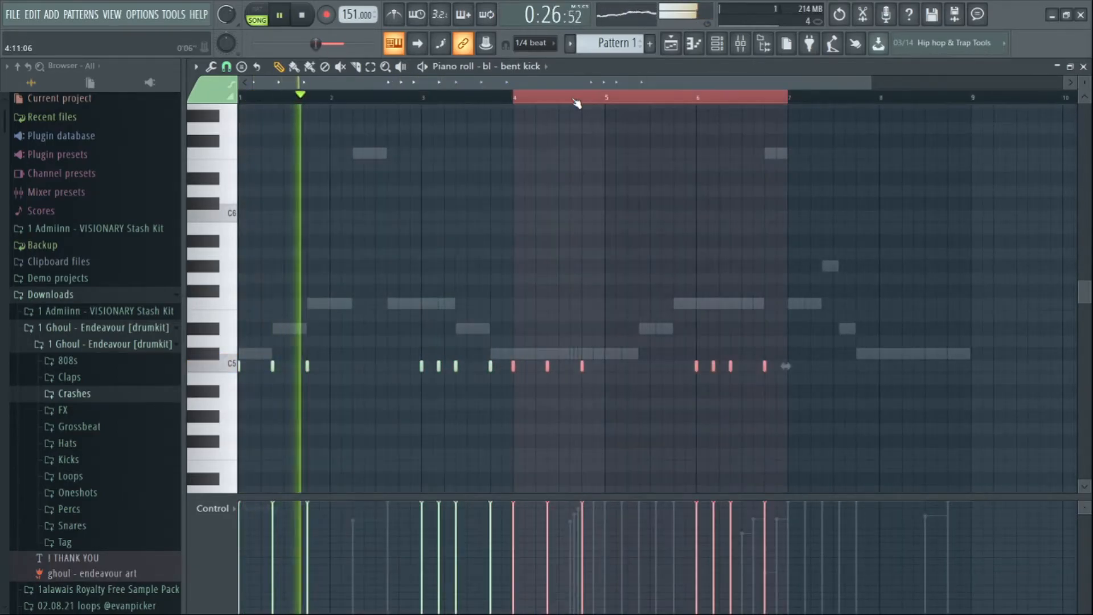
left_click_drag(511, 369, 603, 371)
left_click(606, 376)
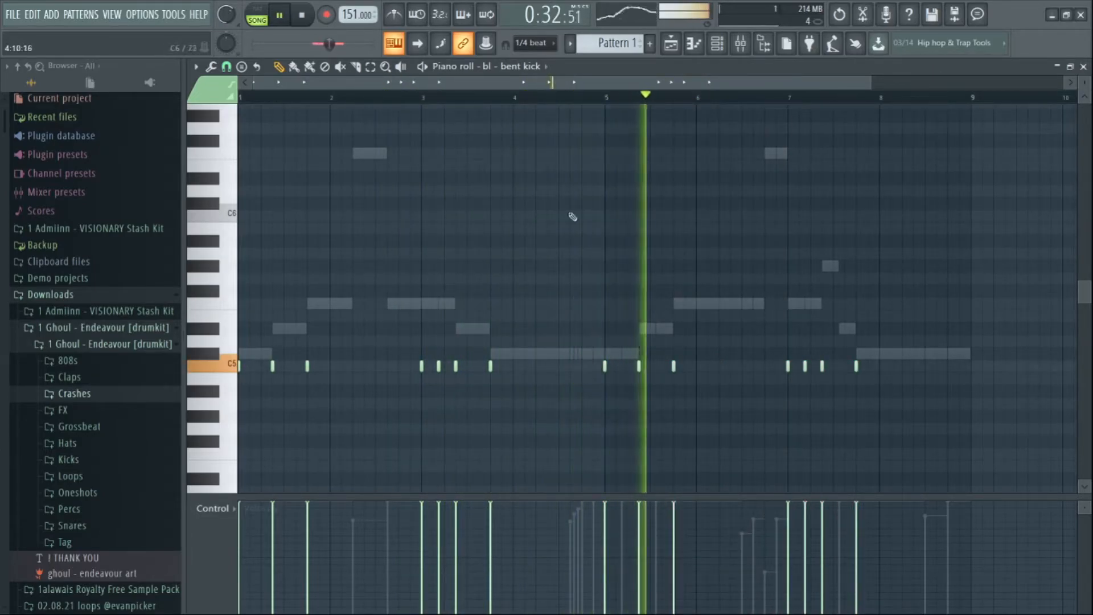
- Add C5 kicks at step 15 of bar 4 and steps 11 and 13 of bar 6, playing the pattern to check them
scroll(590, 373, "up", 2)
key("space")
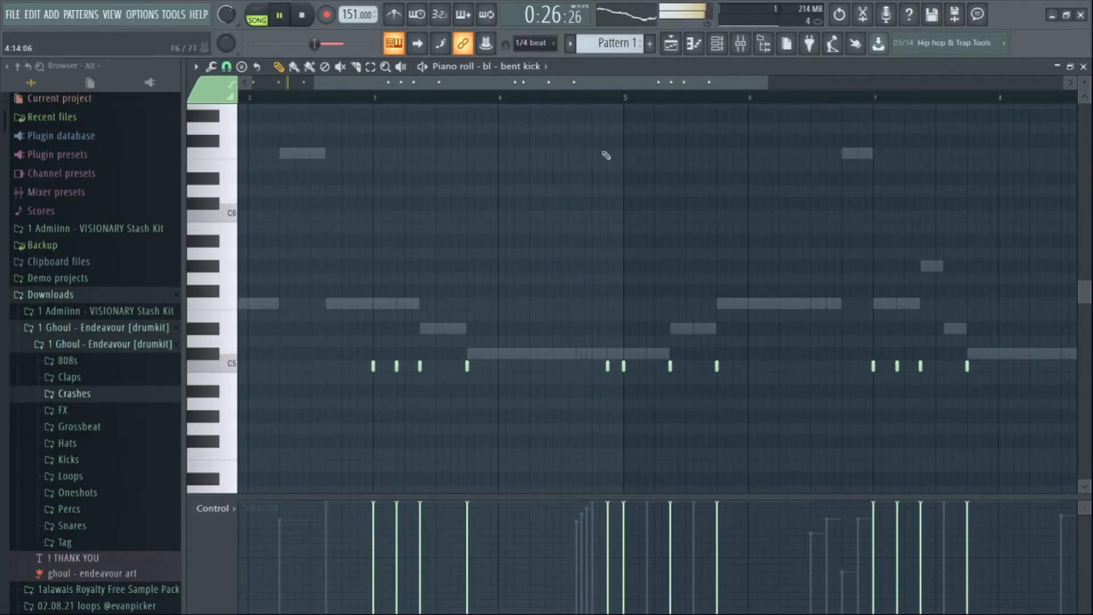
left_click(562, 102)
left_click_drag(568, 85, 669, 105)
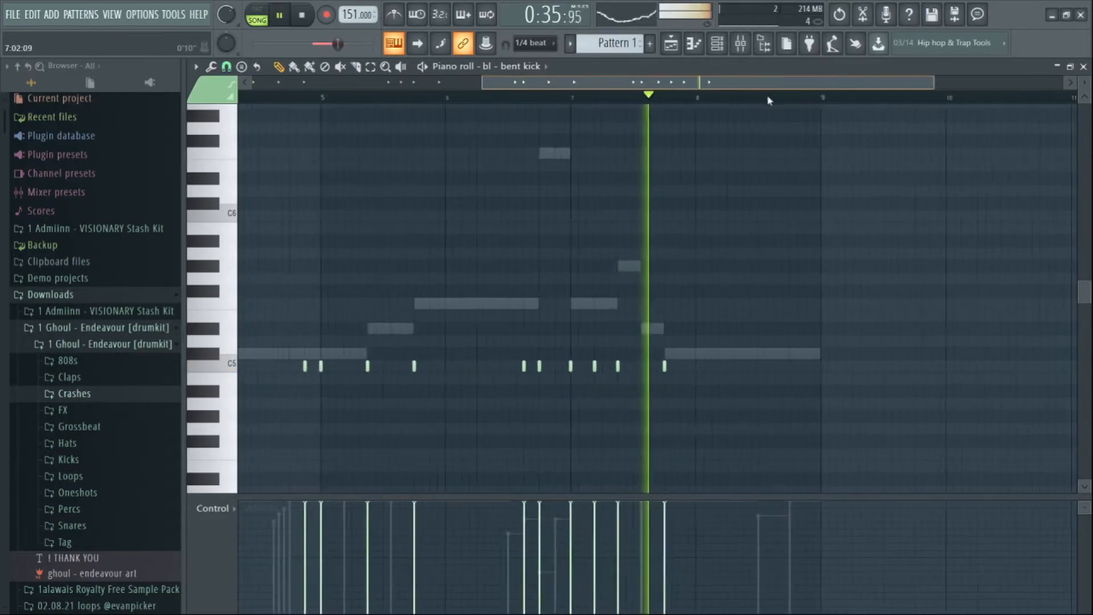
left_click(528, 98)
- Delete the second kick of bar 7, add C5 kicks at steps 11 and 13 of bar 8, and play the ending
key("space")
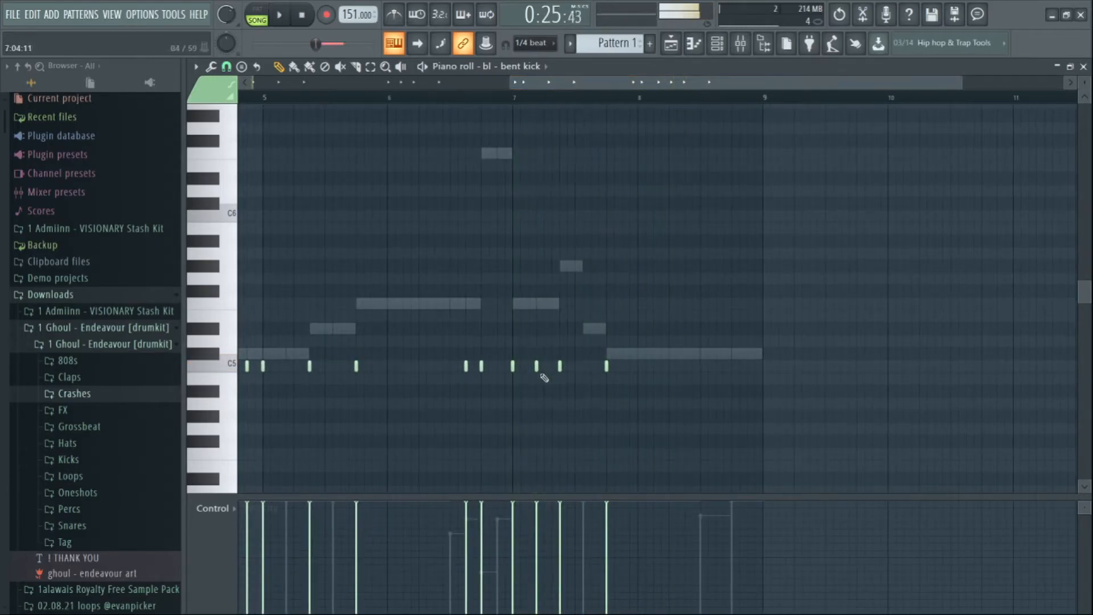
key("space")
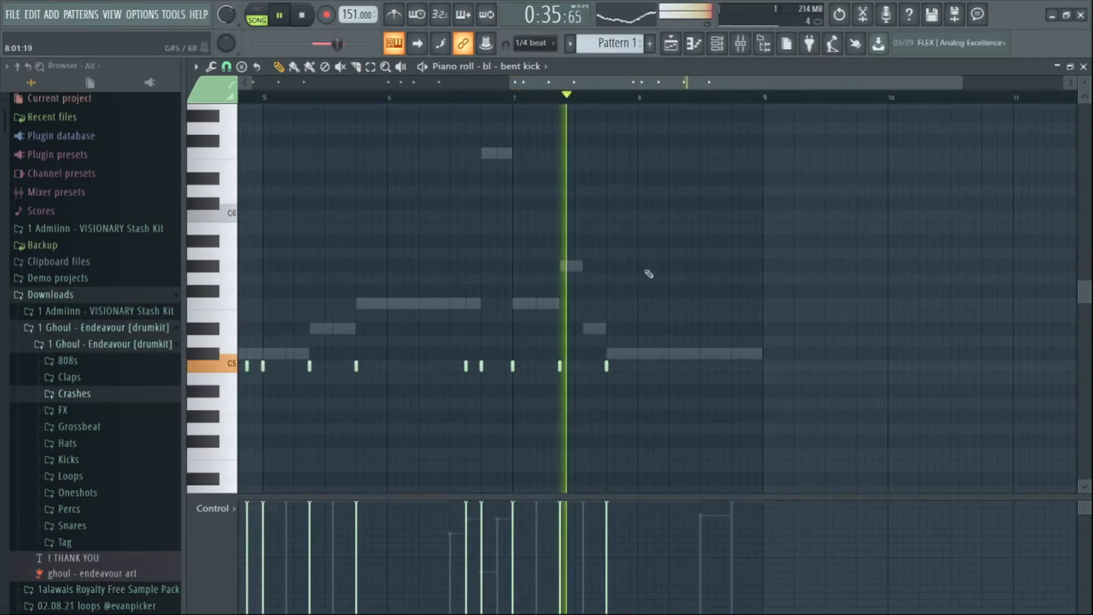
key("space")
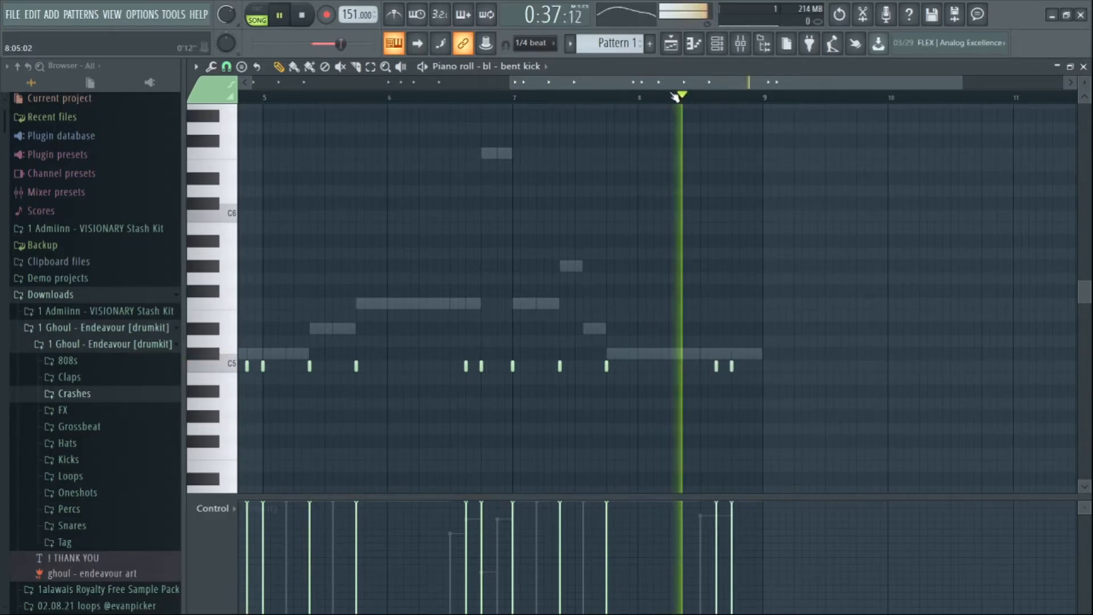
- Add a C5 hit at step 9 of bar 1 on the Lens Clap copy, open its piano roll and play it
key("space")
key("F6")
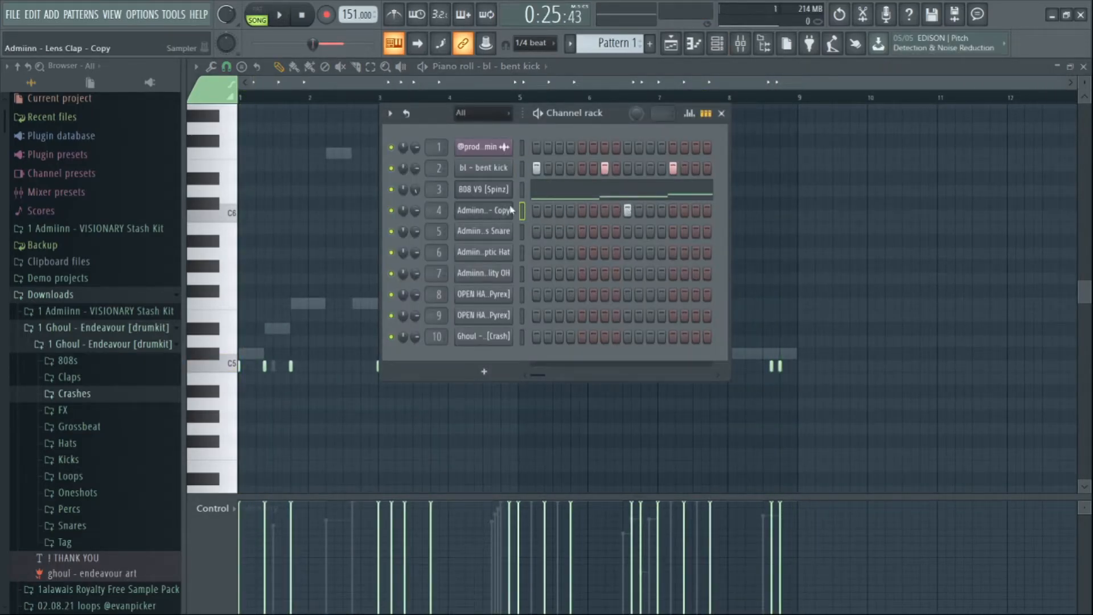
key("F7")
scroll(323, 97, "up", 3)
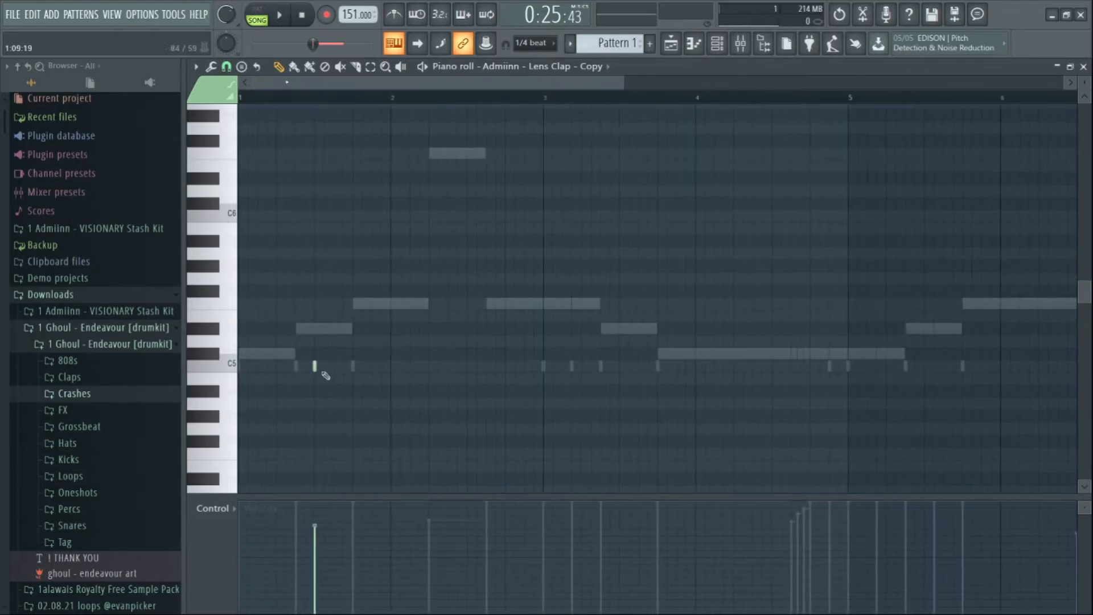
key("space")
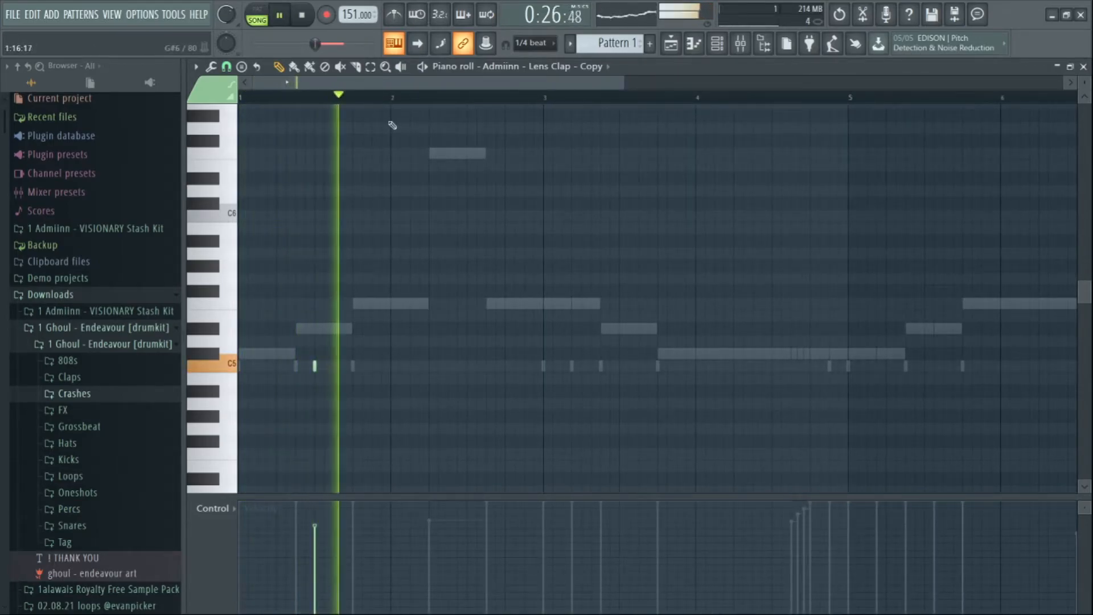
- Duplicate the one-bar clap through bars 2 to 8, keeping a hit on step 9 of every bar
left_click_drag(392, 101, 165, 205)
key("ctrl+b")
scroll(456, 115, "down", 3)
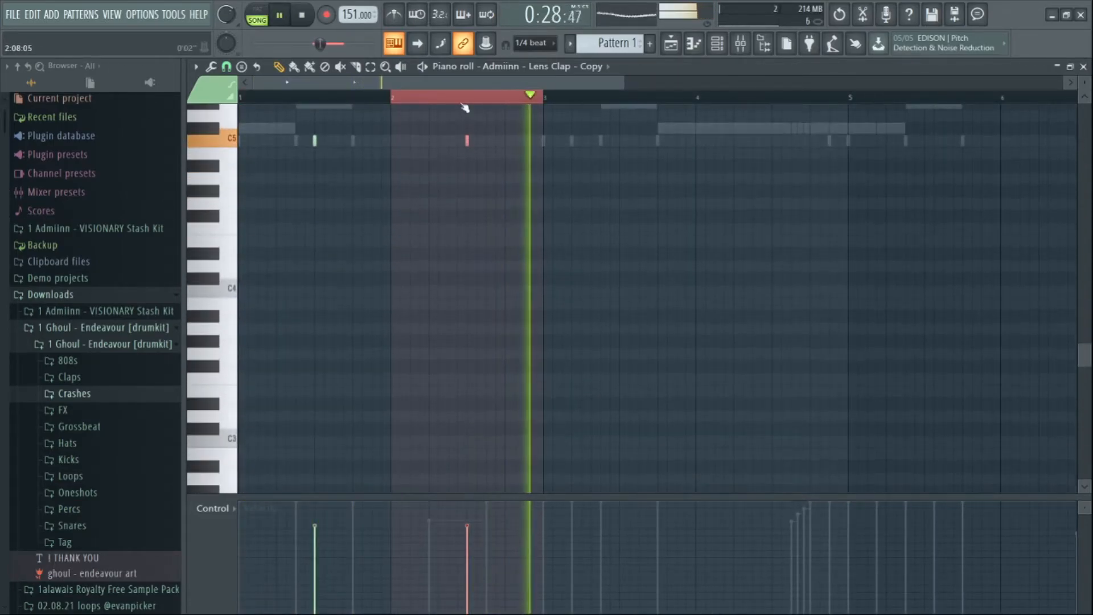
scroll(465, 105, "down", 3)
scroll(507, 159, "up", 4)
key("ctrl+b")
key("ctrl+b")
key("ctrl+b")
key("ctrl+b")
key("ctrl+b")
key("ctrl+b")
key("ctrl+d")
- Add a C5 hit at step 7 of bar 1 on the Soss Snare channel and open its piano roll
key("F6")
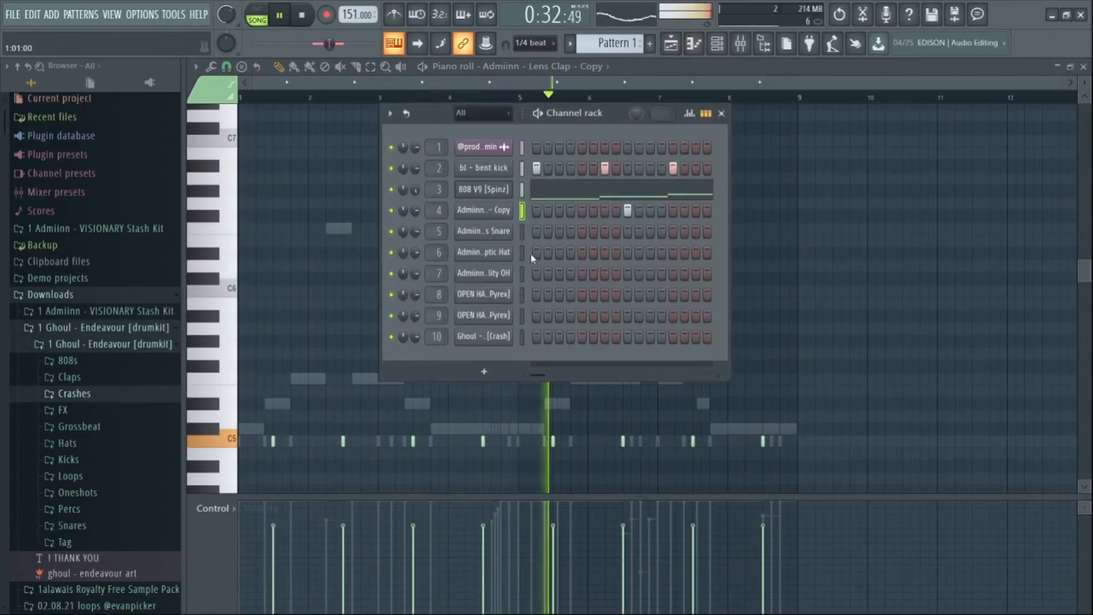
right_click(457, 238)
left_click(479, 245)
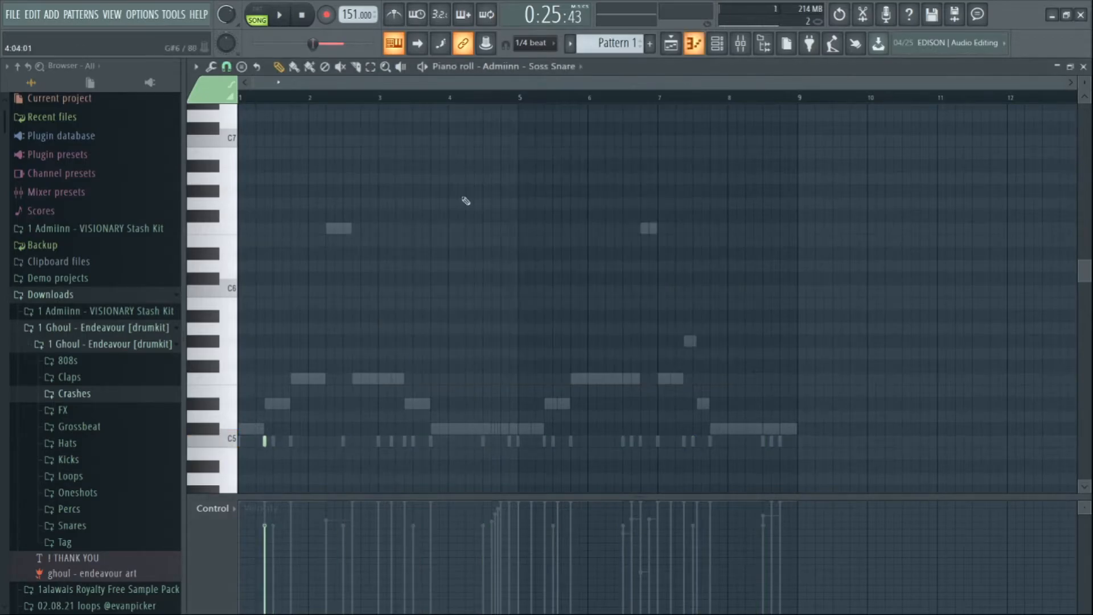
scroll(348, 102, "up", 3)
left_click_drag(336, 83, 292, 84)
scroll(391, 262, "down", 1)
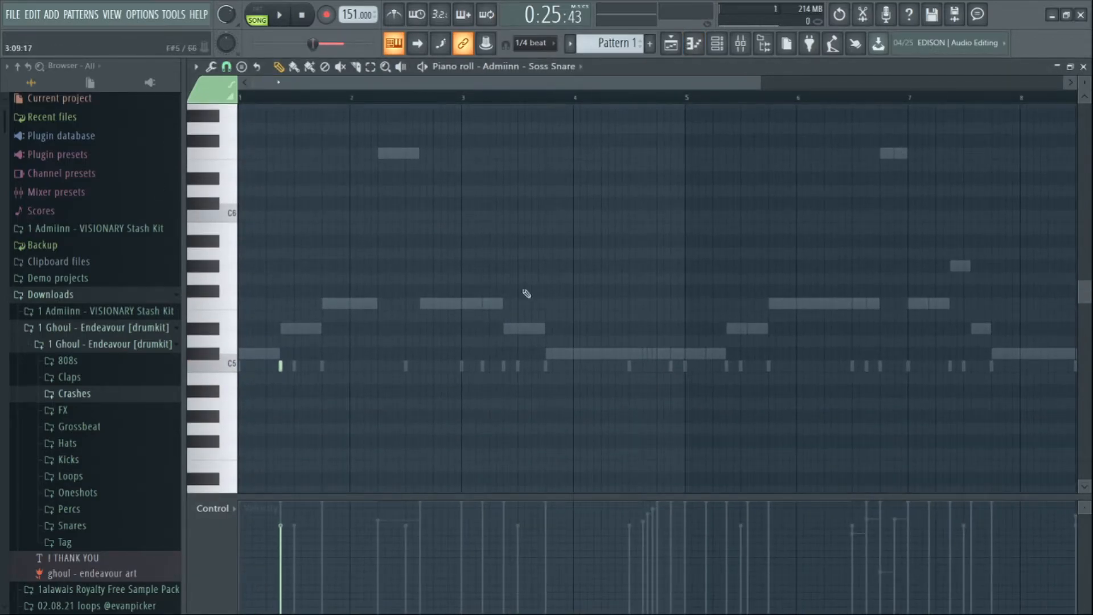
left_click(713, 52)
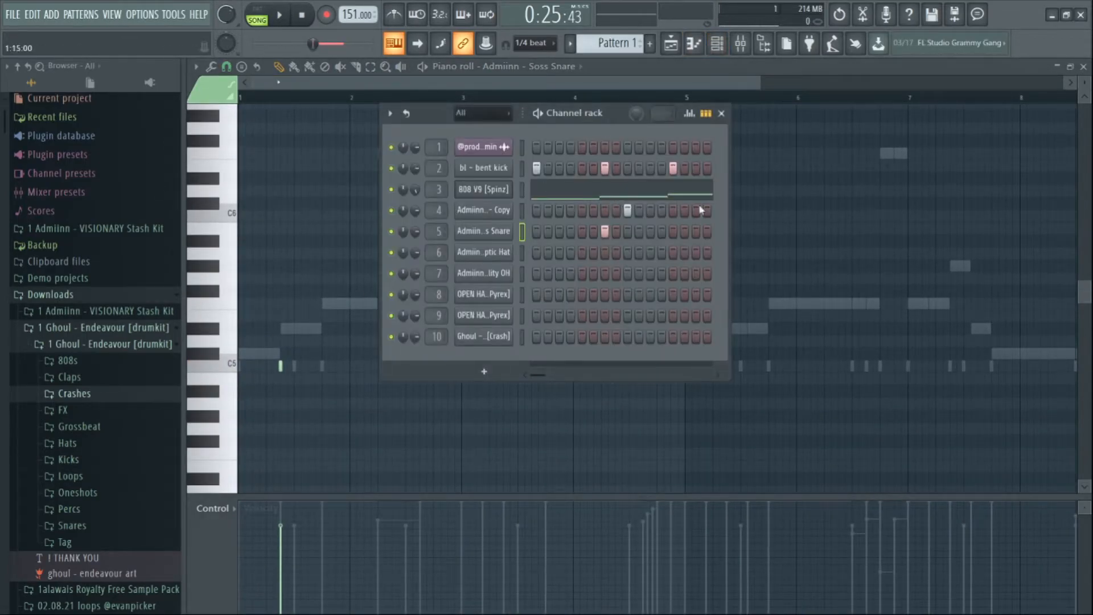
key("F6")
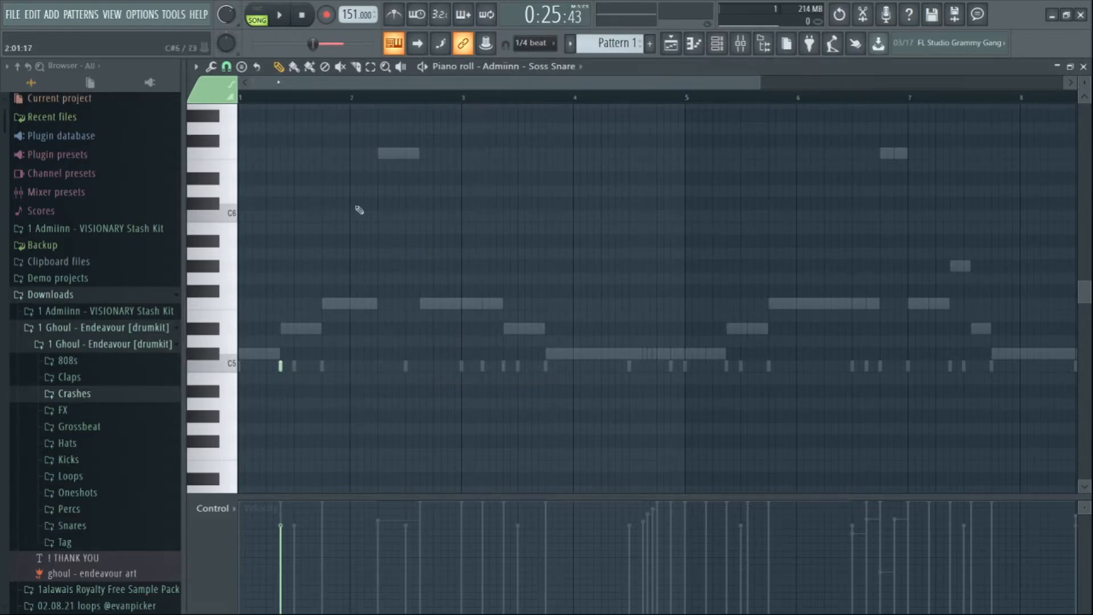
- Place C5 snares at step 3 of bar 2, step 15 of bar 3 and step 3 of bar 4, removing the bar 1 hit
scroll(339, 101, "up", 2)
key("space")
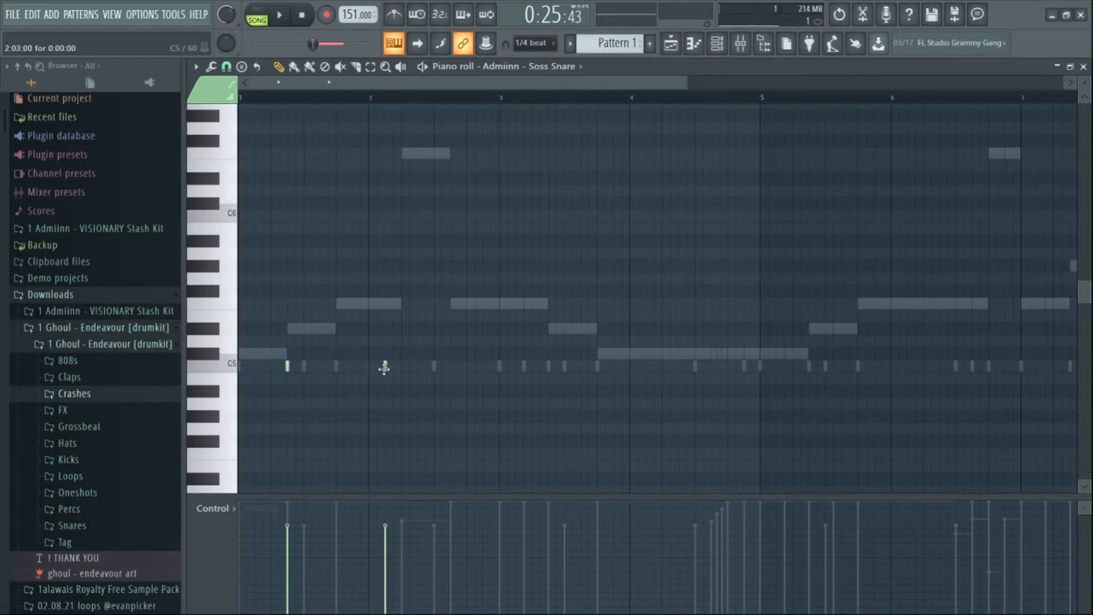
key("space")
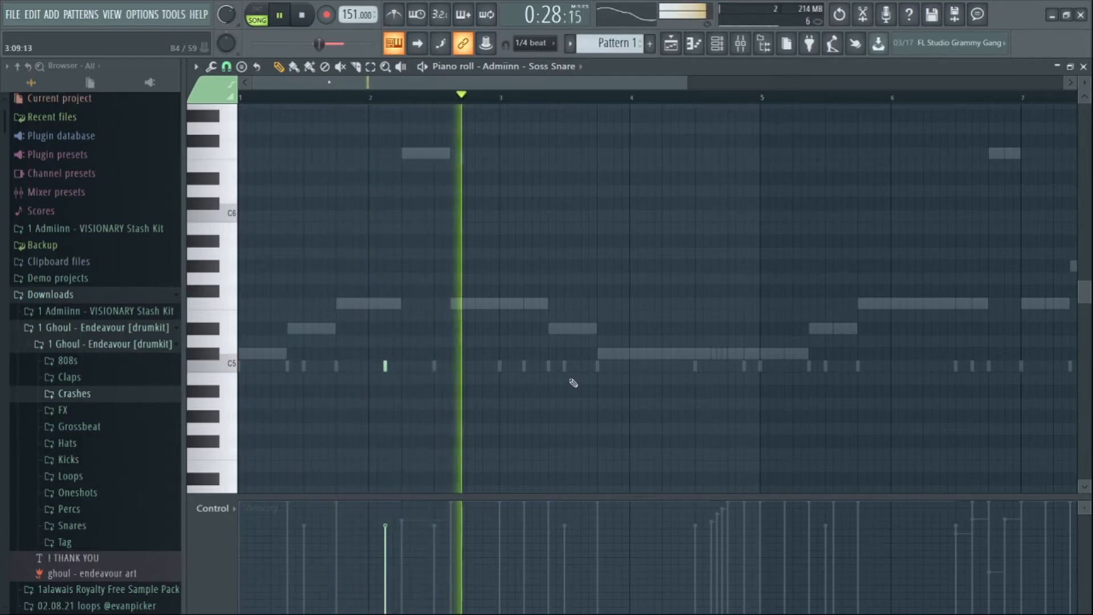
left_click(614, 366)
left_click(647, 366)
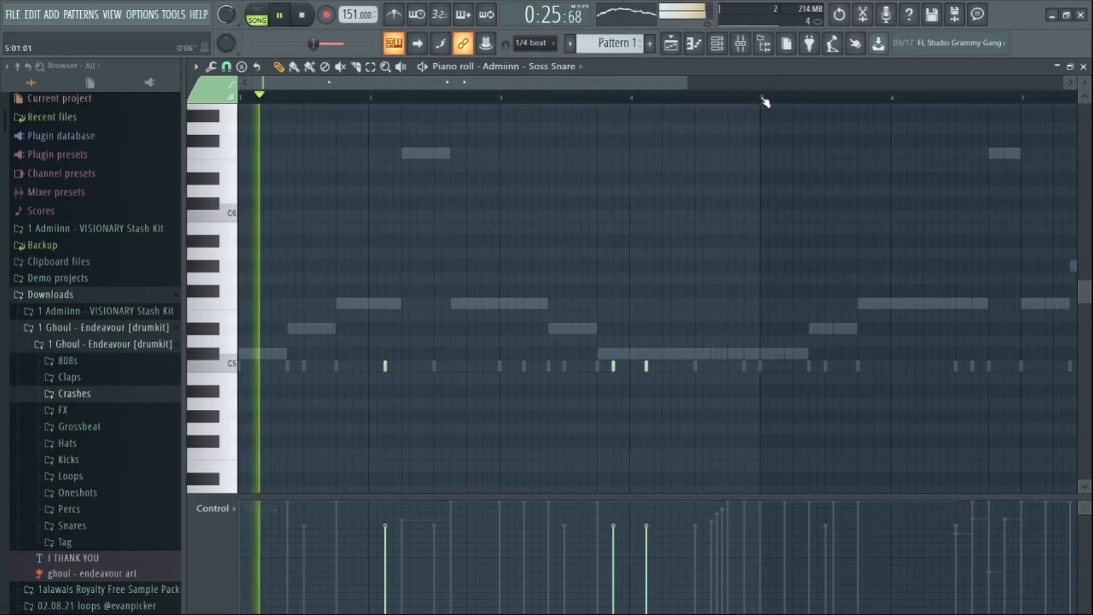
- Duplicate the four-bar snare pattern into bars 5 to 8 and clear the selection
left_click_drag(764, 100, 241, 100)
key("ctrl+b")
left_click(597, 104, "ctrl")
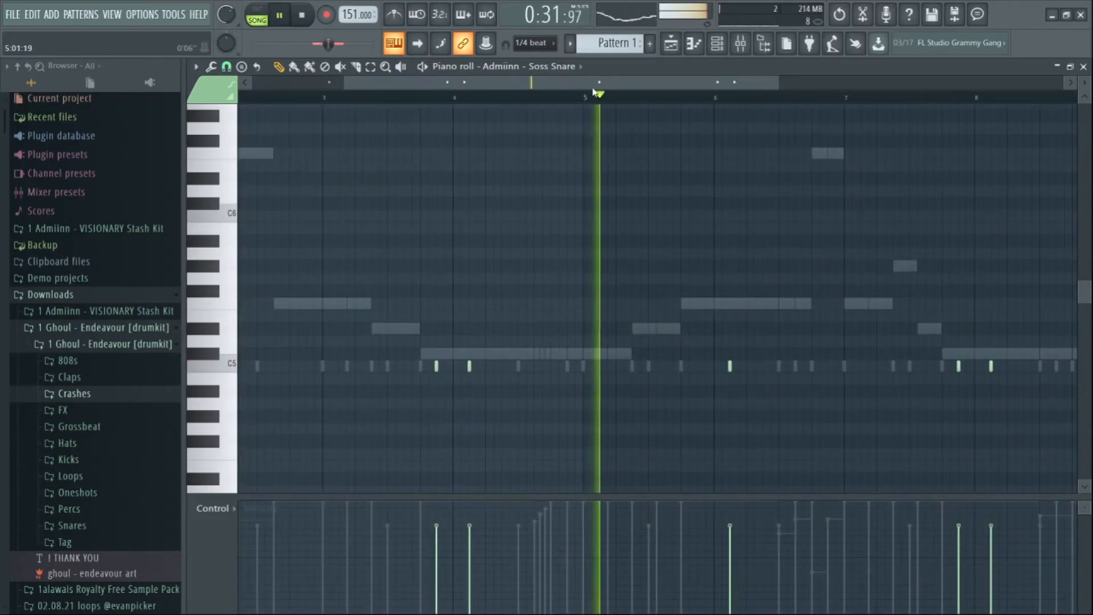
- Add a C5 snare at step 15 of bar 6 and play the second half of the pattern
scroll(745, 273, "up", 3)
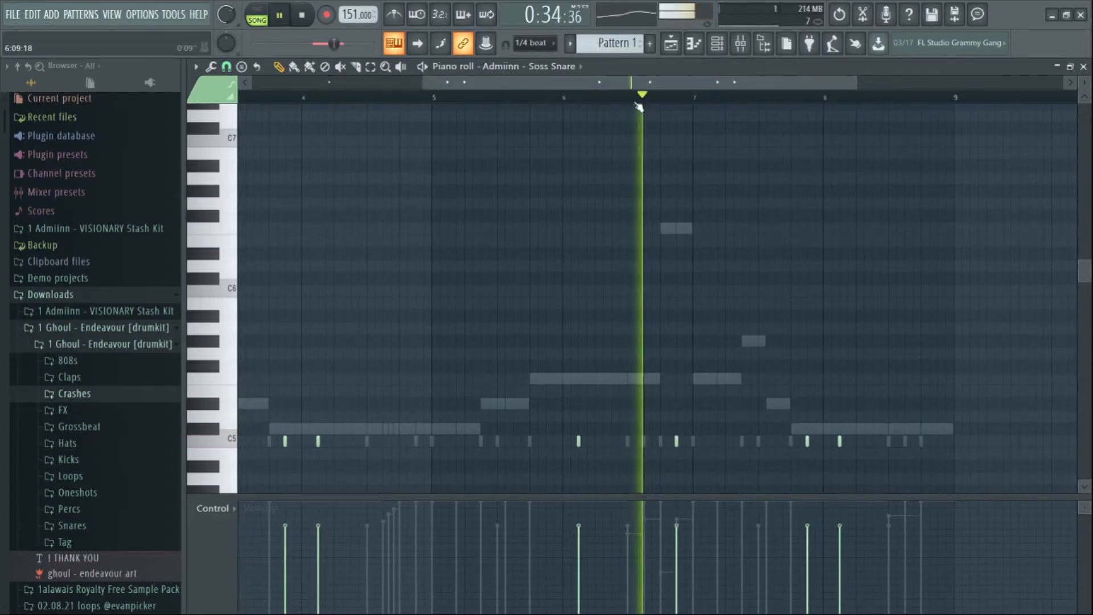
scroll(642, 105, "down", 3)
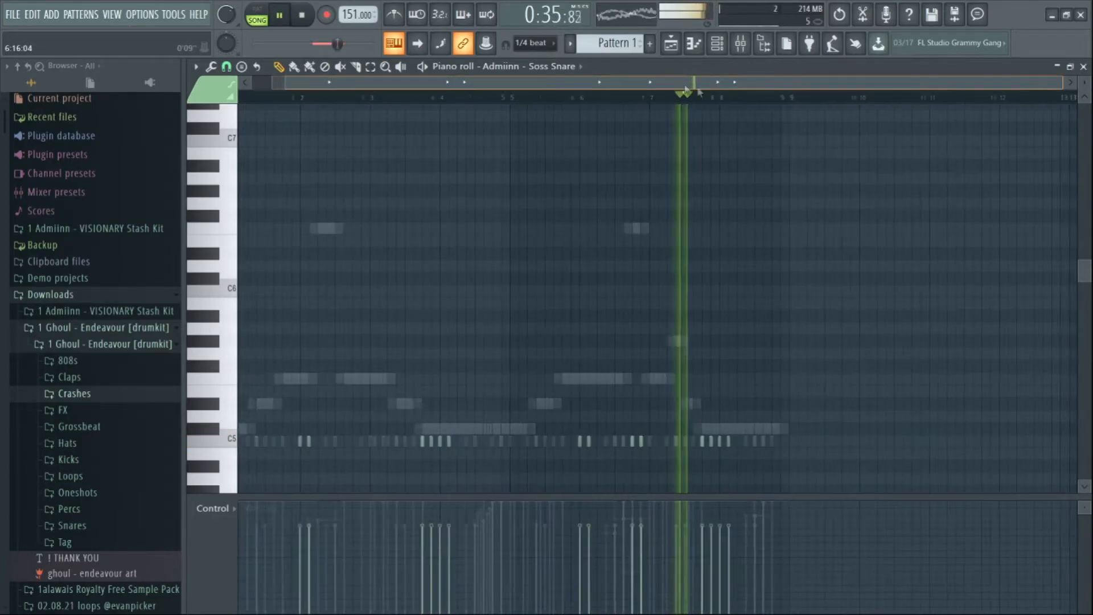
left_click_drag(699, 93, 761, 106)
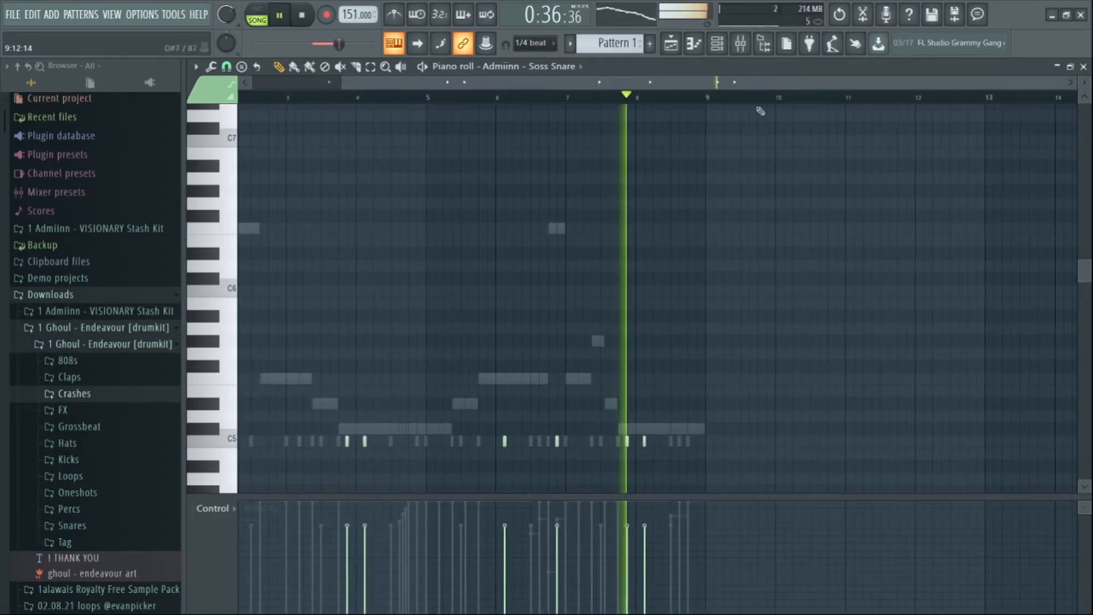
scroll(715, 103, "up", 2)
scroll(718, 100, "down", 2)
key("space")
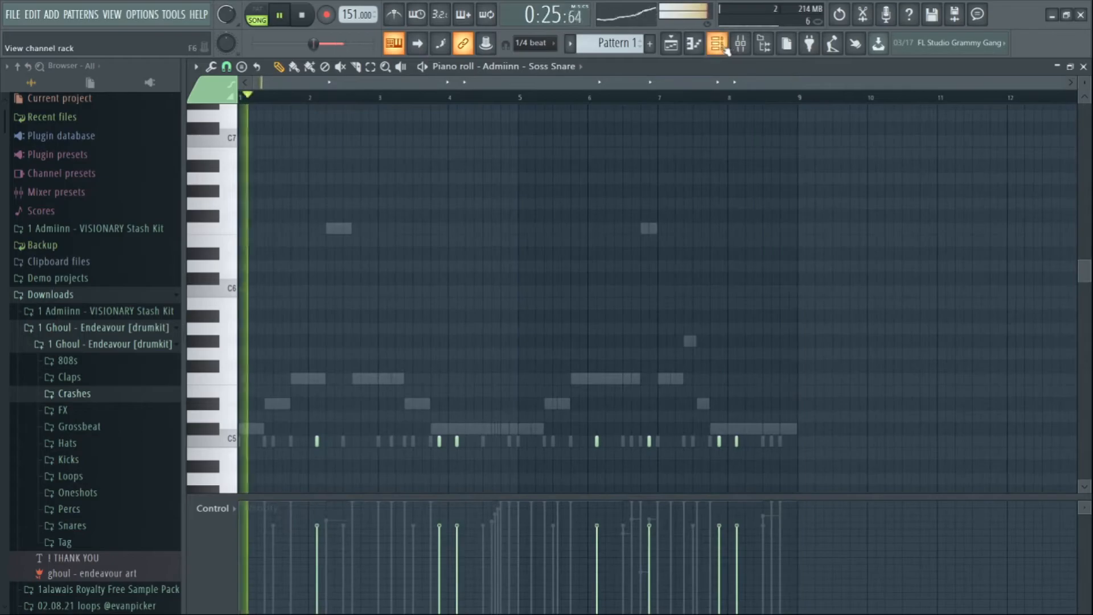
- Open the Optic Hat's piano roll and place C5 hats at steps 1 and 3 of bar 1
key("F6")
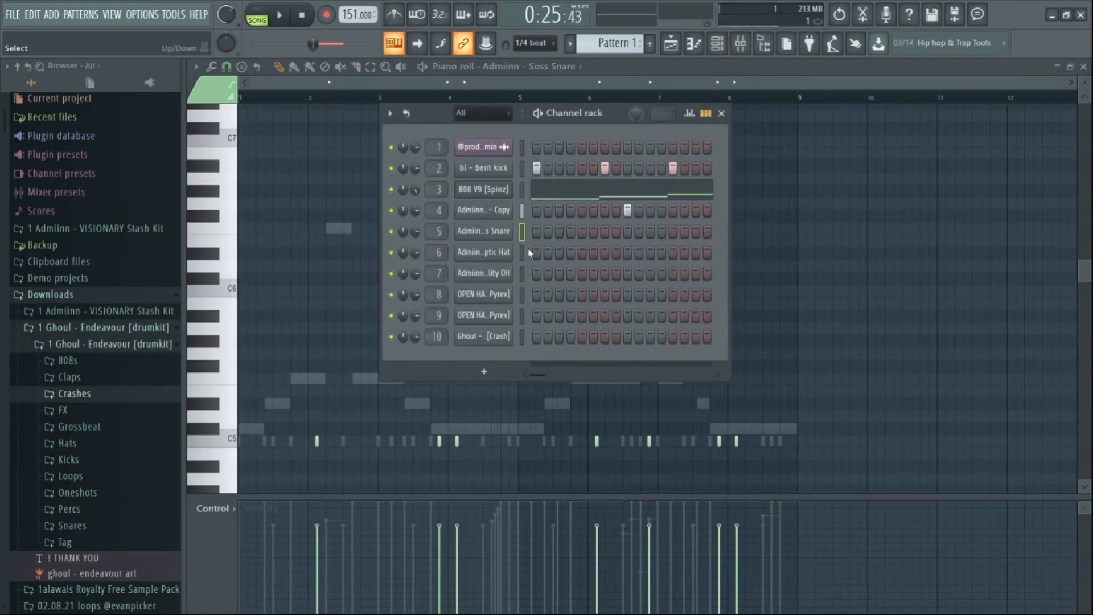
key("F7")
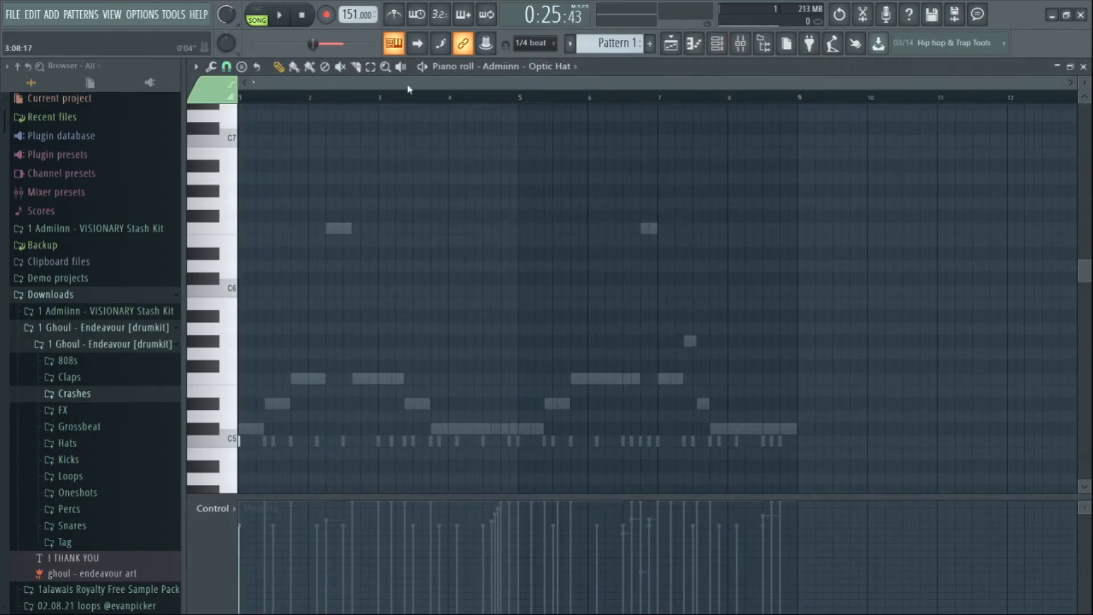
scroll(408, 90, "up", 3)
left_click_drag(424, 87, 296, 91)
scroll(390, 167, "down", 3)
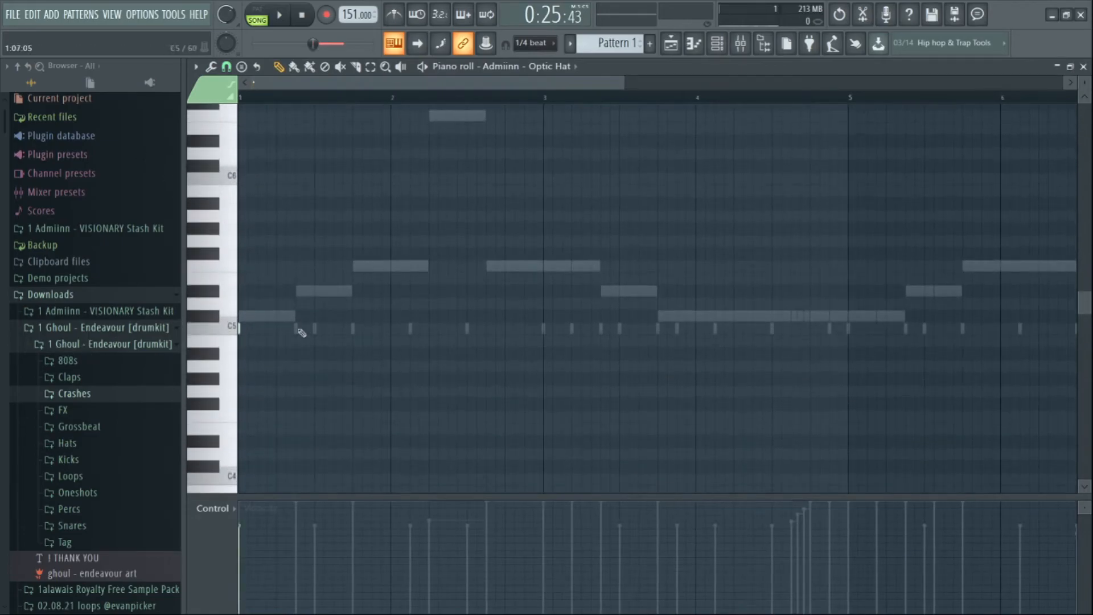
scroll(495, 170, "down", 2)
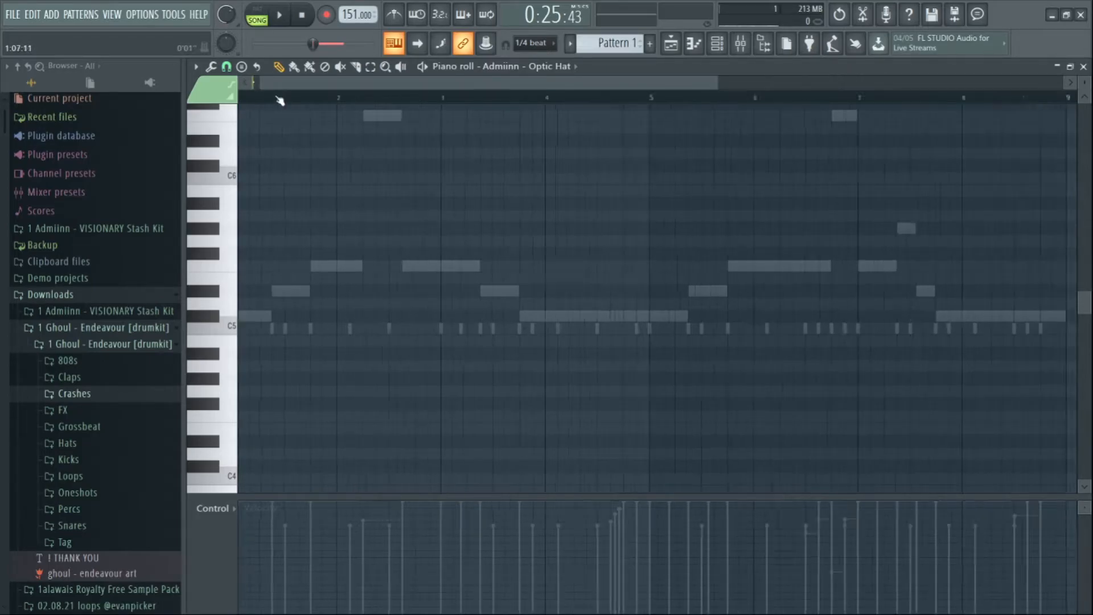
scroll(281, 95, "up", 2)
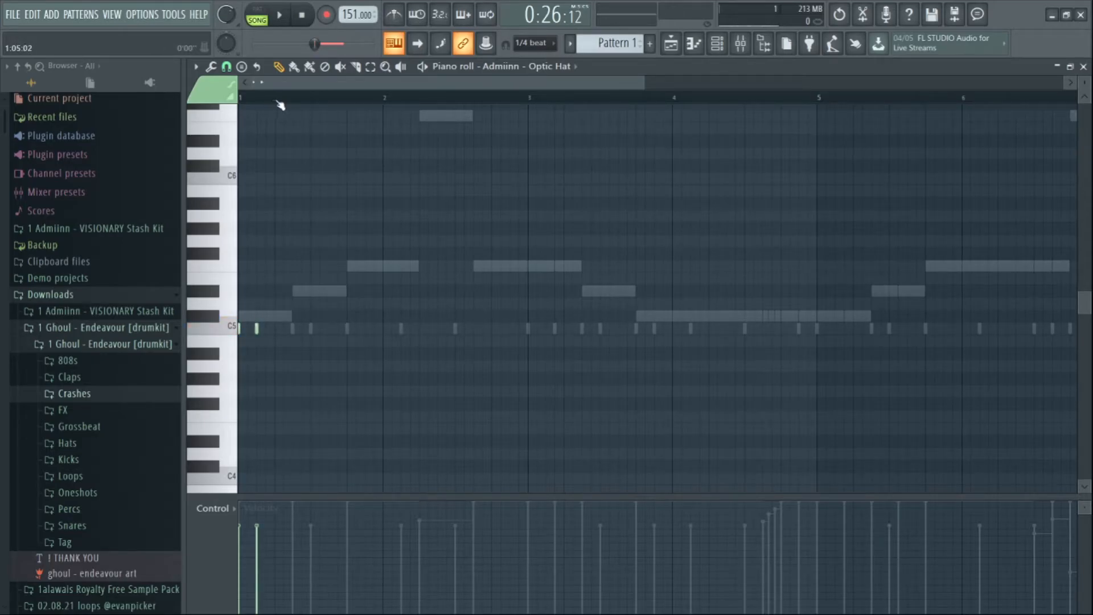
scroll(281, 98, "down", 1)
- Duplicate the pair of hats repeatedly to fill bars 1 to 4 with a hit on every second step, and play it
key("ctrl+b")
key("ctrl+b")
key("ctrl+b")
key("ctrl+b")
key("ctrl+b")
key("ctrl+b")
key("ctrl+b")
key("ctrl+b")
key("ctrl+b")
key("ctrl+b")
key("ctrl+b")
key("ctrl+b")
key("ctrl+b")
key("ctrl+b")
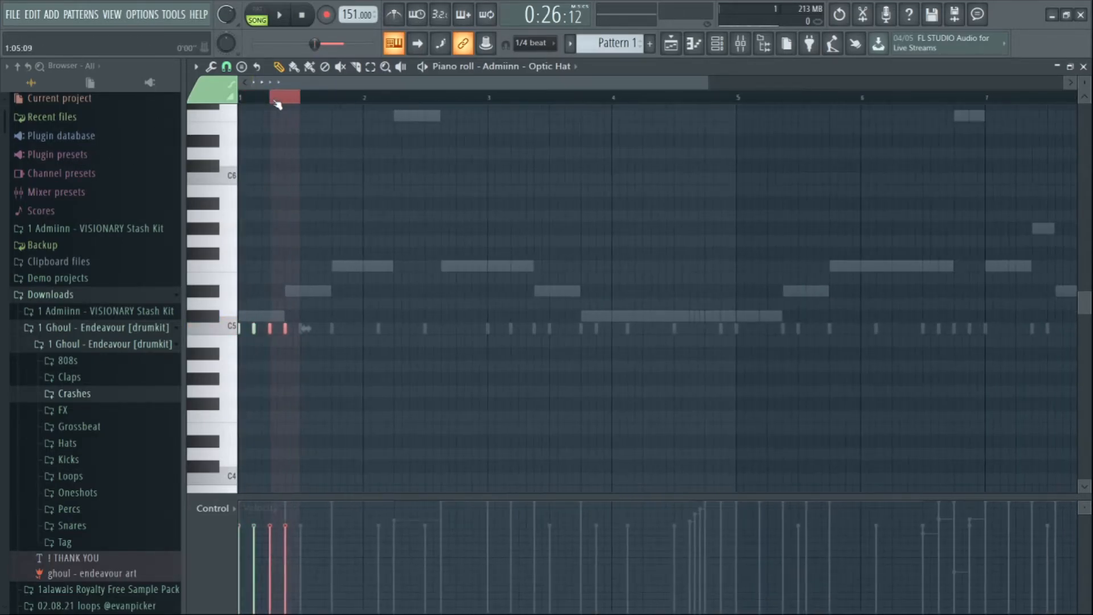
key("space")
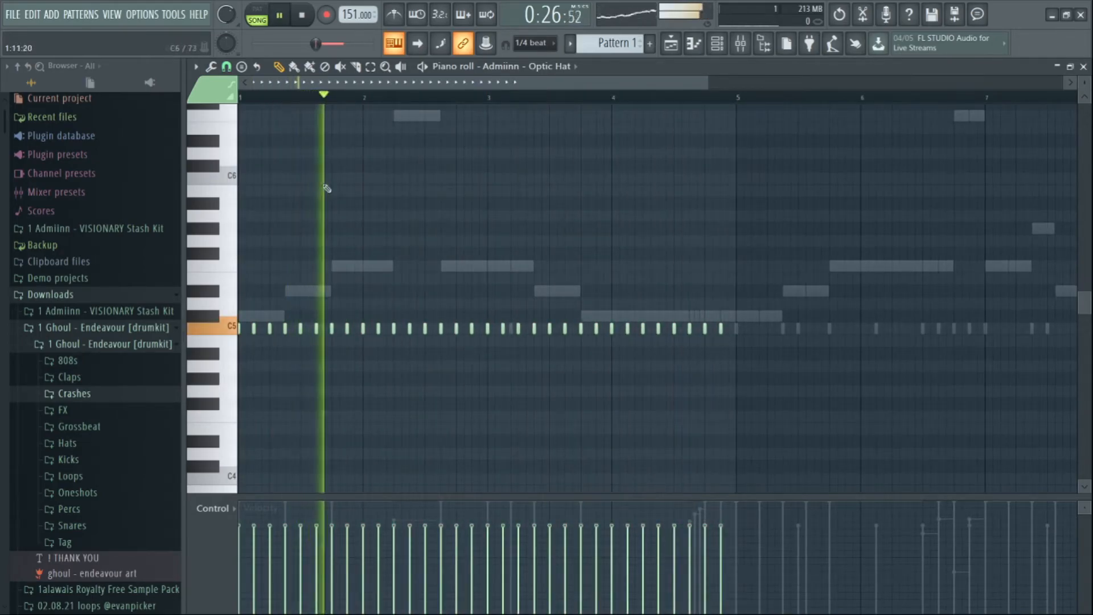
- Add an extra C5 hat at step 6 of bar 2 to form a quick roll
scroll(425, 310, "up", 2)
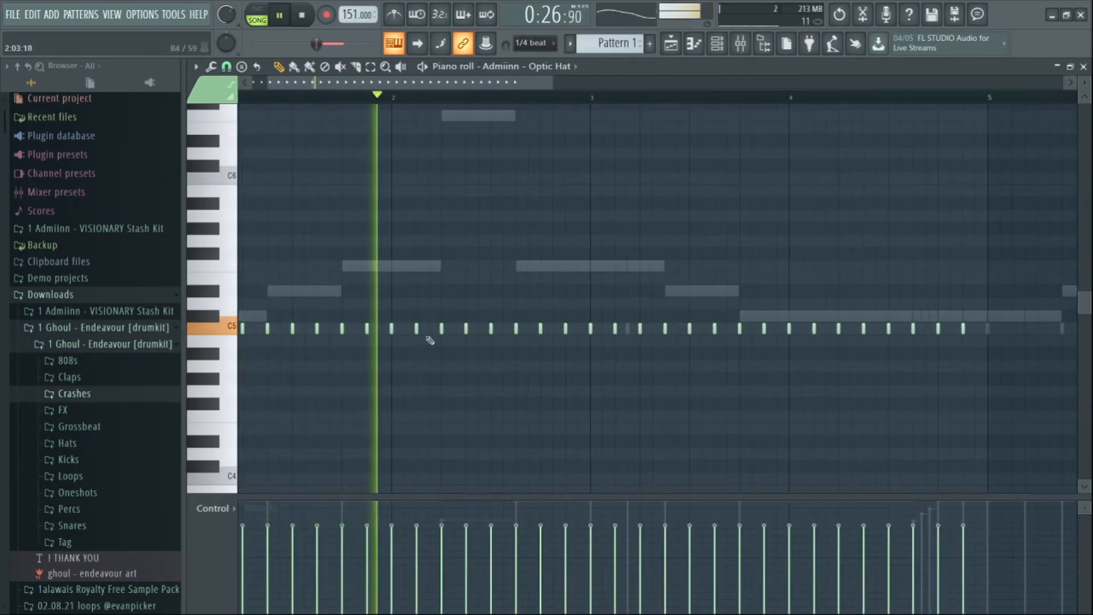
key("space")
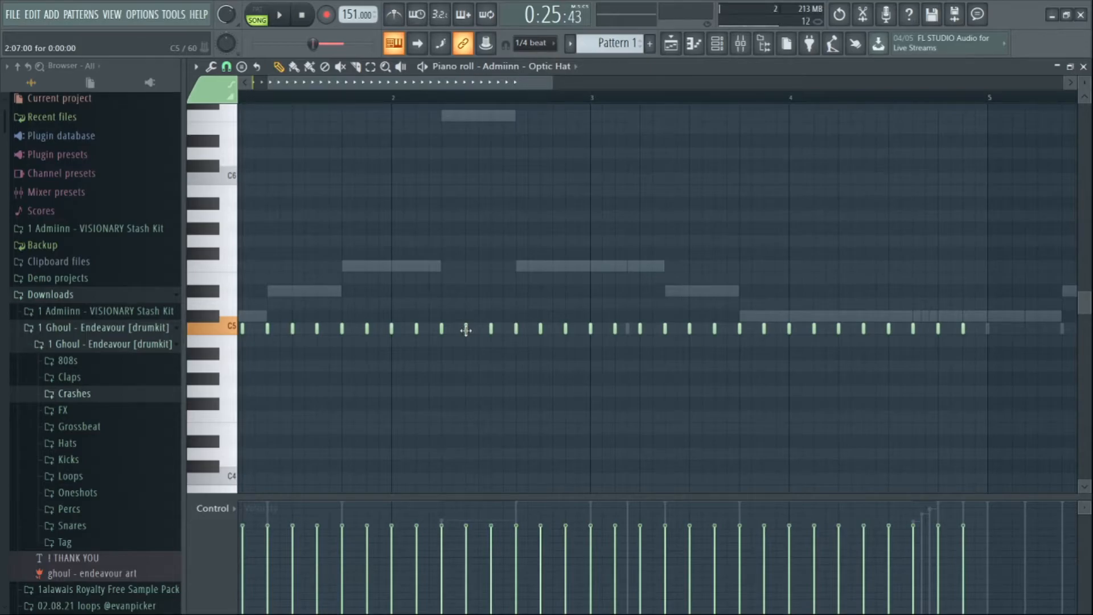
left_click(454, 330)
left_click_drag(495, 87, 542, 92)
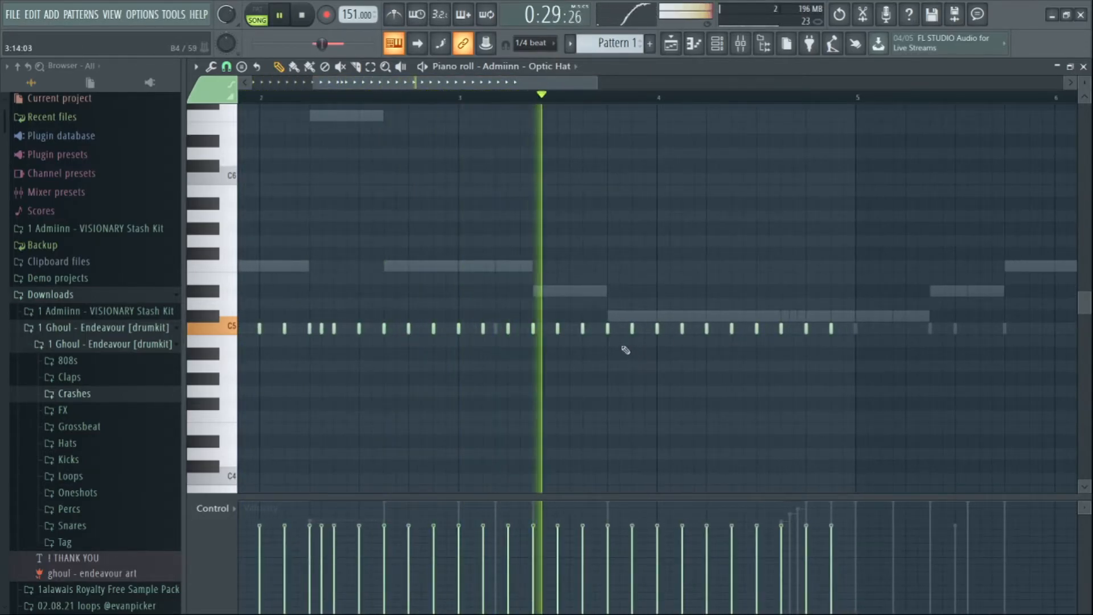
- Add hats at steps 6 and 8 of bar 4 with slightly reduced velocity, lower them to B4 and A#4, and play the roll
key("space")
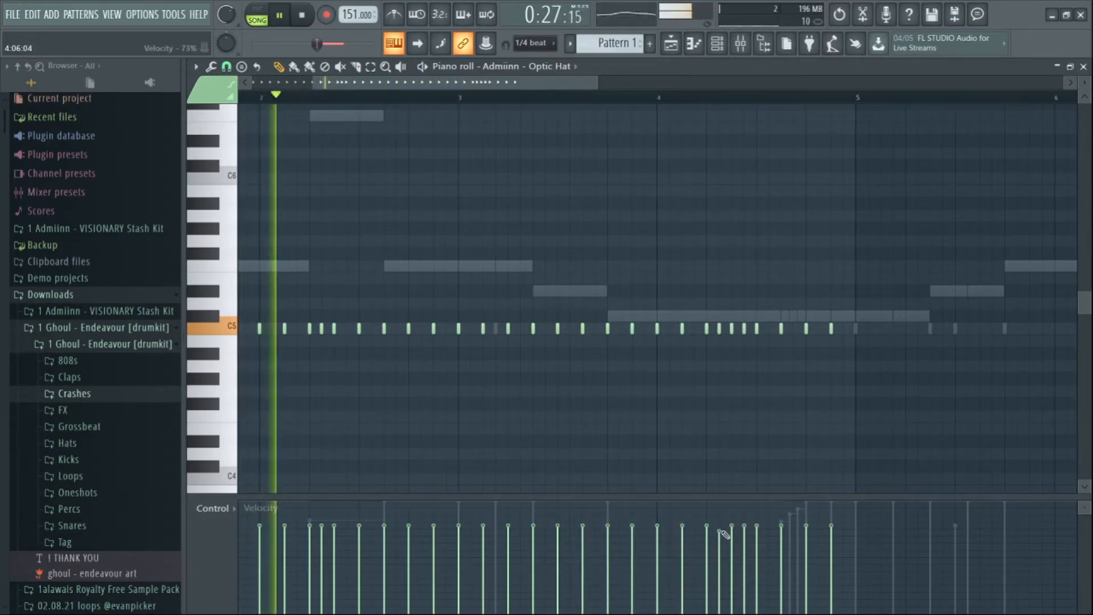
left_click_drag(720, 330, 745, 352)
key("space")
right_click(741, 342)
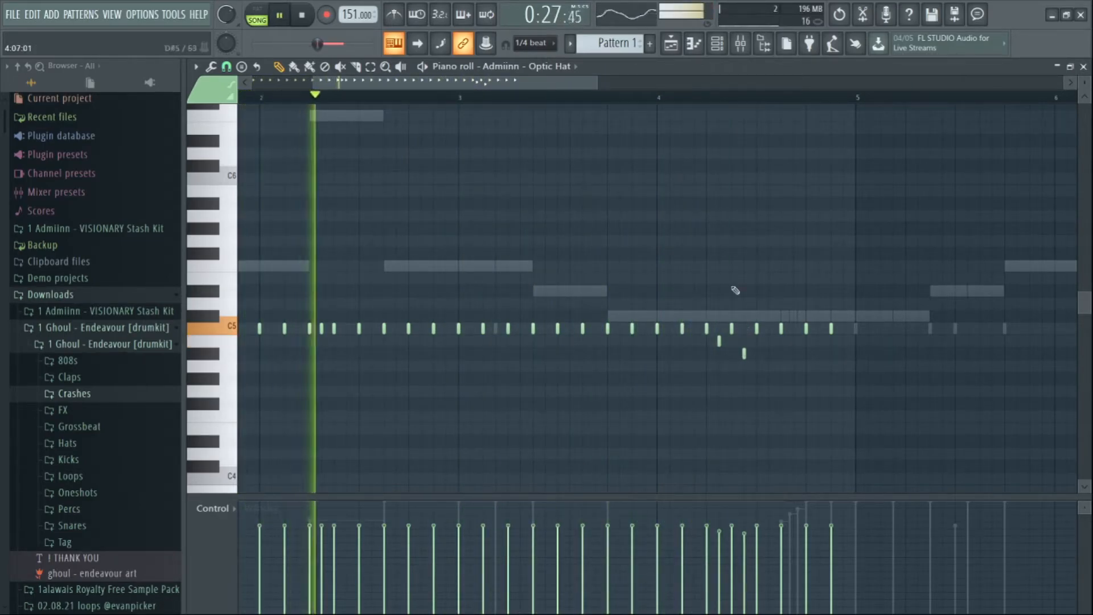
left_click(605, 99)
left_click_drag(559, 85, 648, 100)
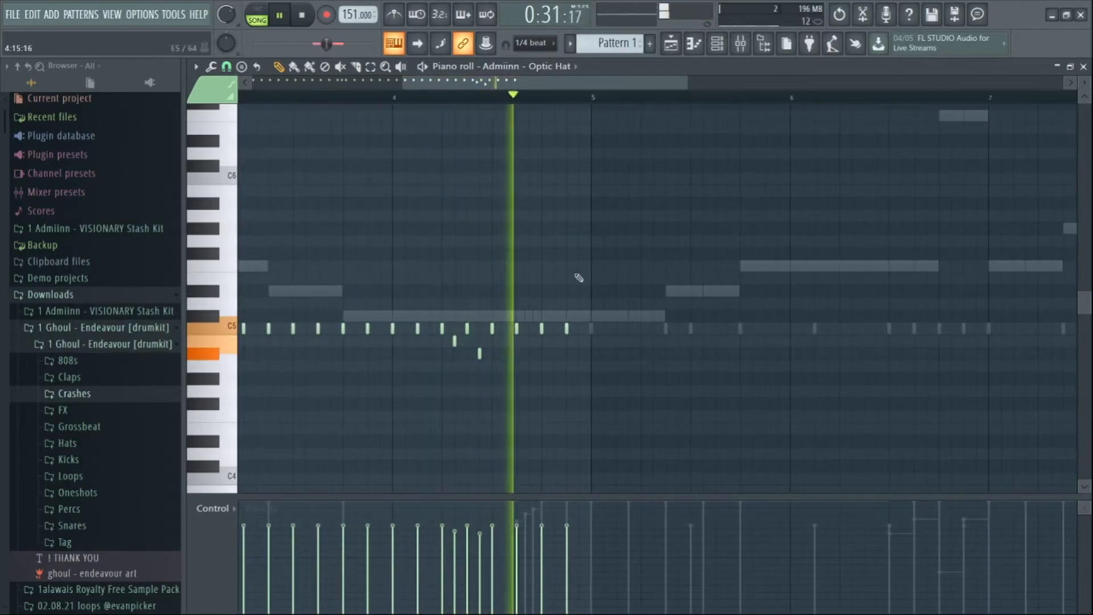
key("space")
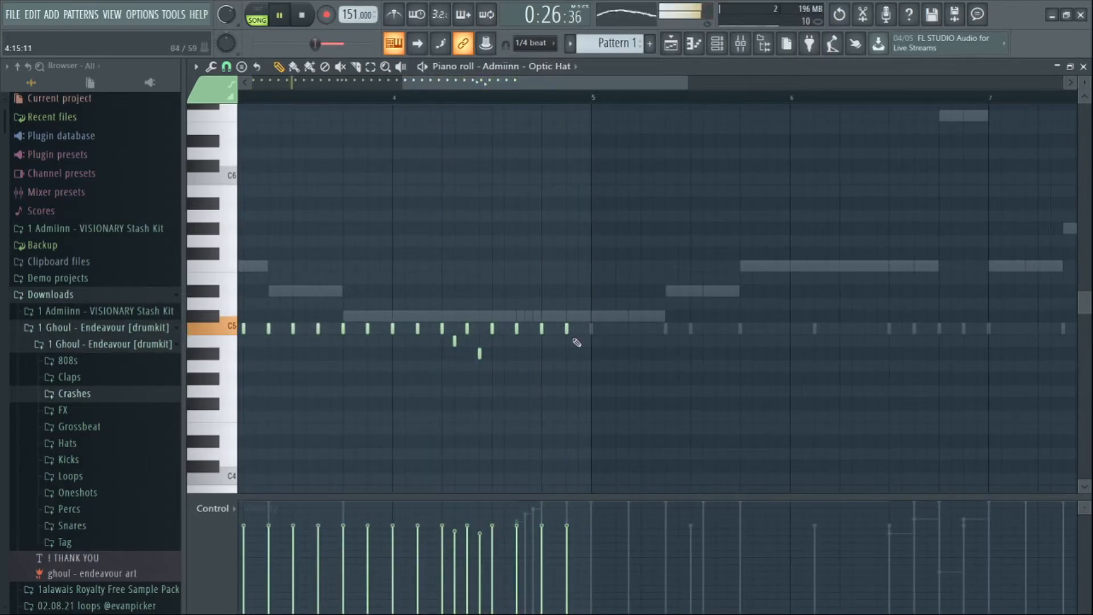
- Duplicate the four-bar hat pattern into bars 5 to 8 and add an F#4 hat at step 13 of bar 6
left_click_drag(594, 98, 5, 356)
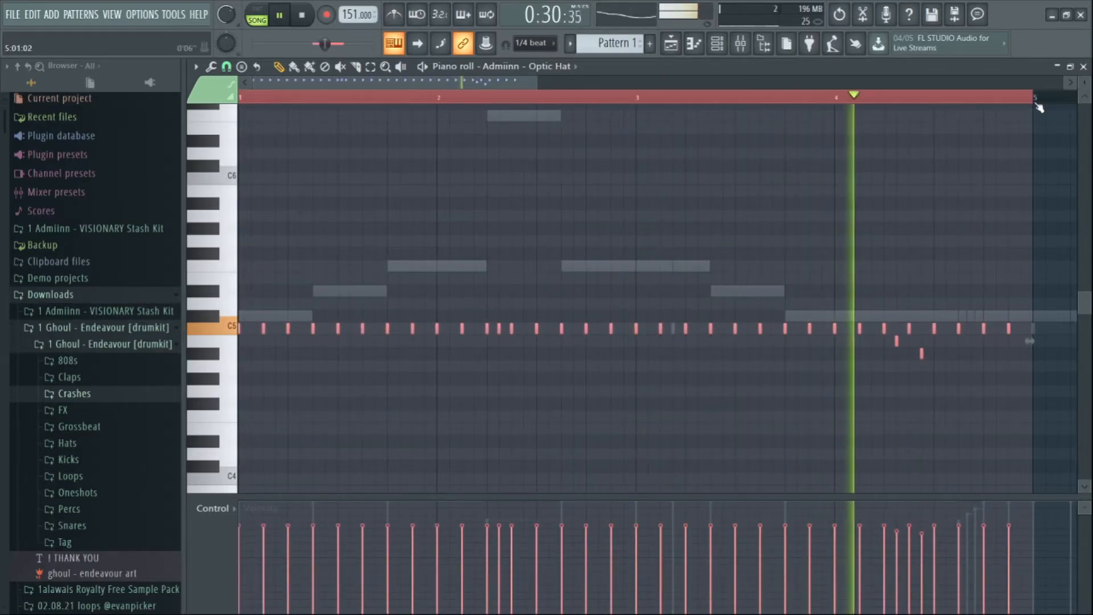
left_click(644, 99, "ctrl")
scroll(592, 105, "down", 4)
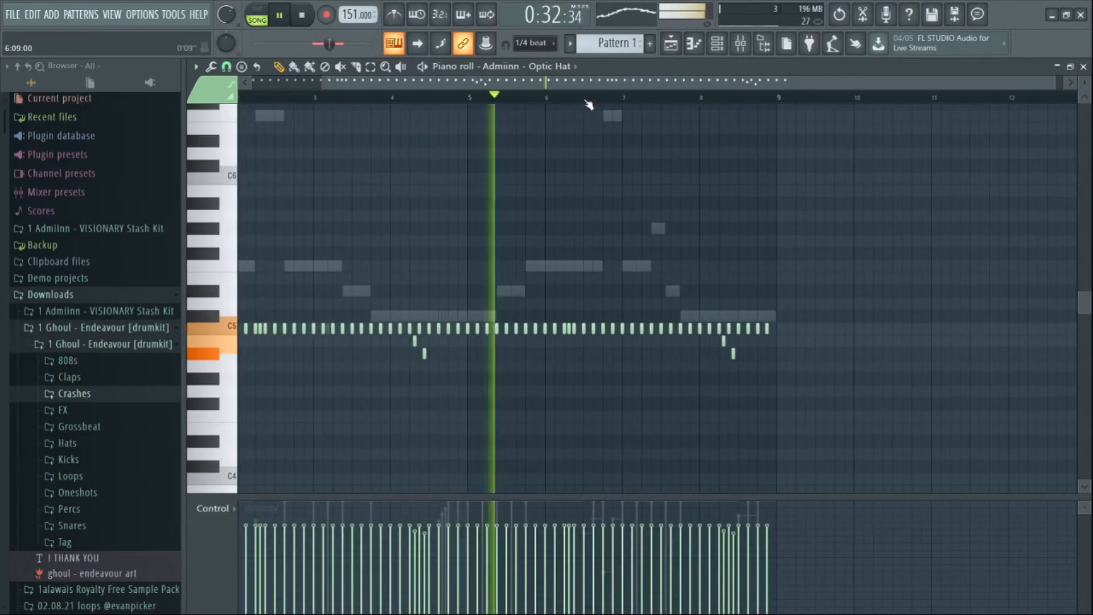
scroll(593, 105, "up", 3)
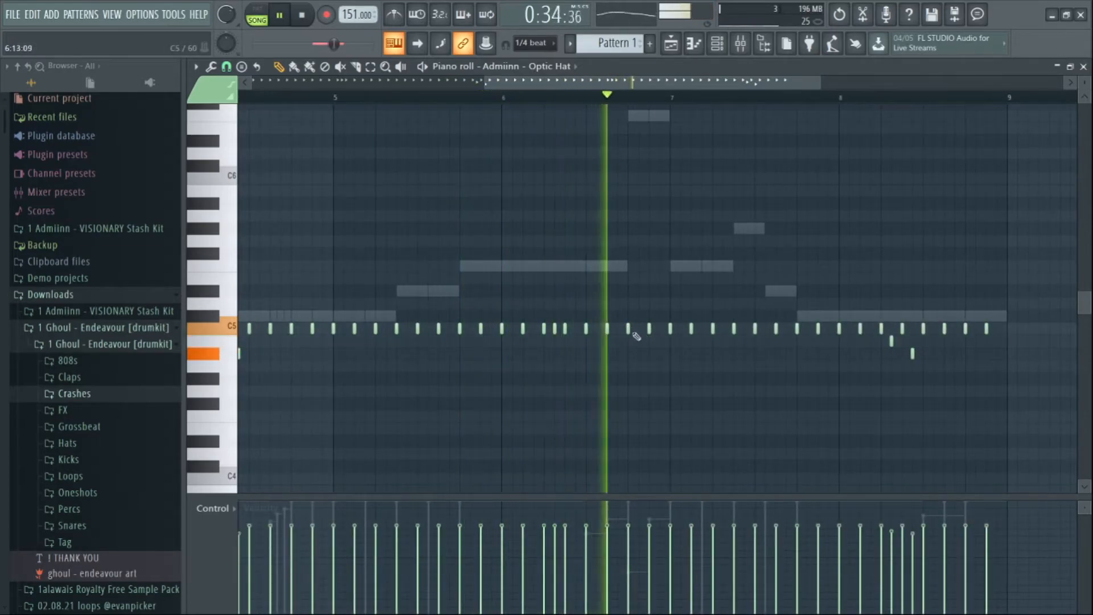
key("space")
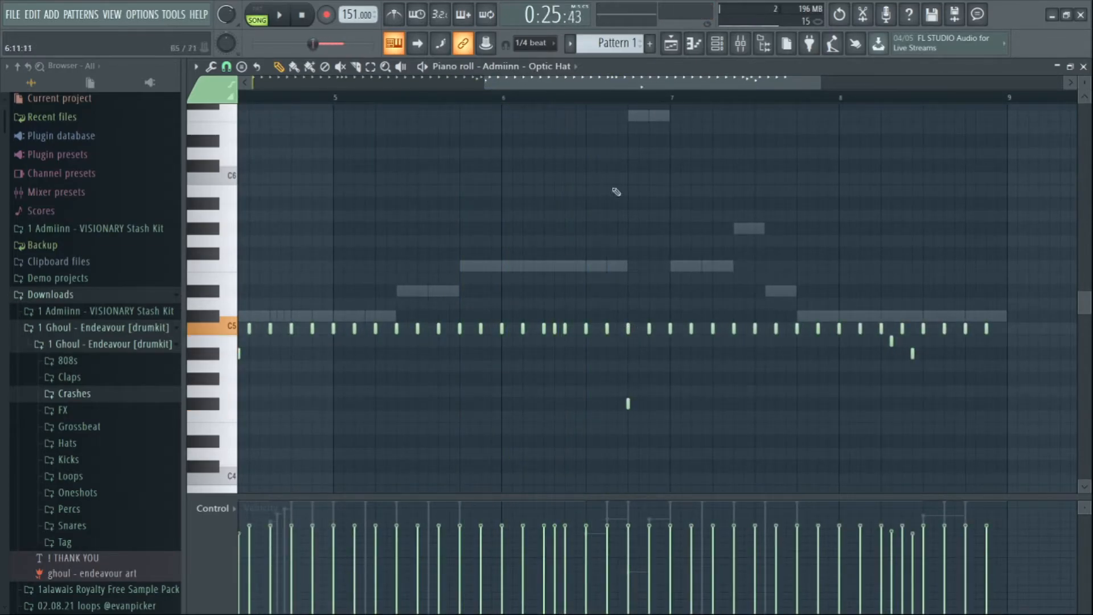
- Add a second F#4 hat at step 15 of bar 6 and play the end of the hat pattern
key("space")
left_click(558, 99)
key("space")
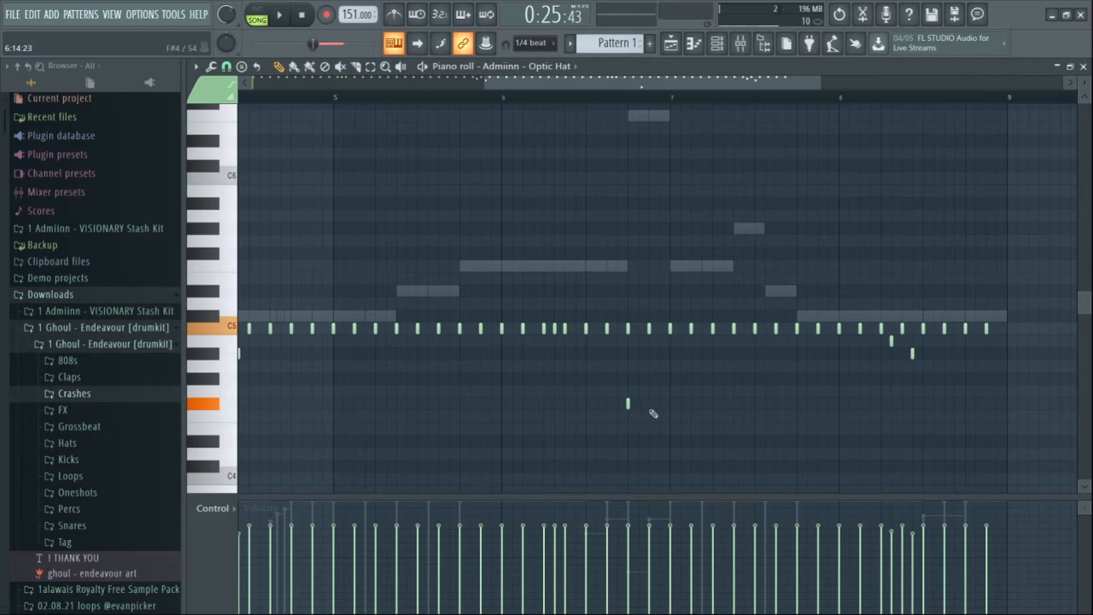
left_click_drag(572, 84, 637, 108)
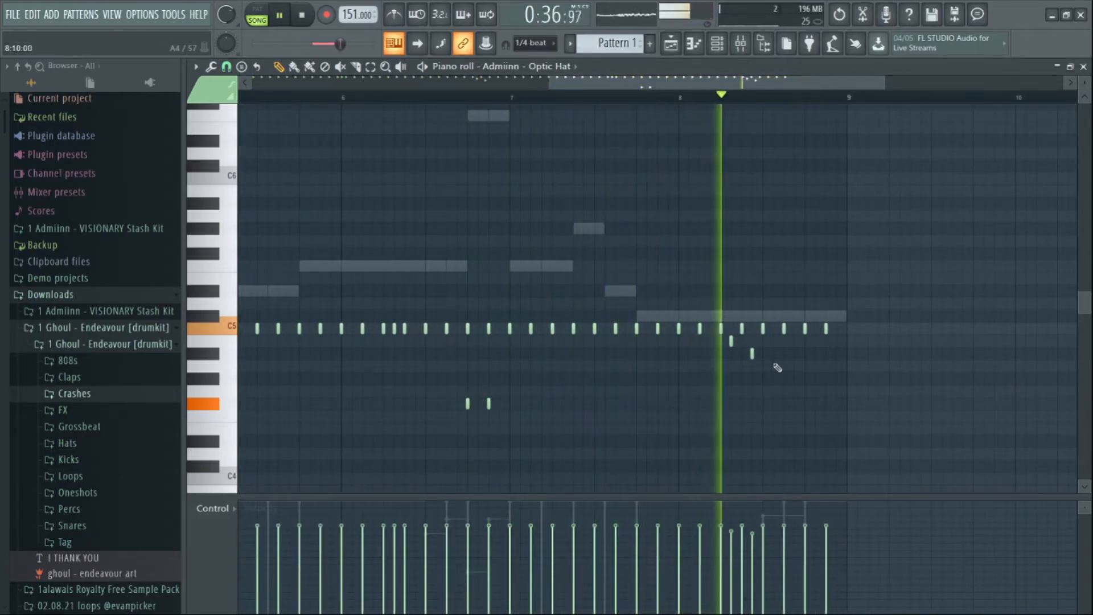
key("space")
scroll(818, 142, "up", 3)
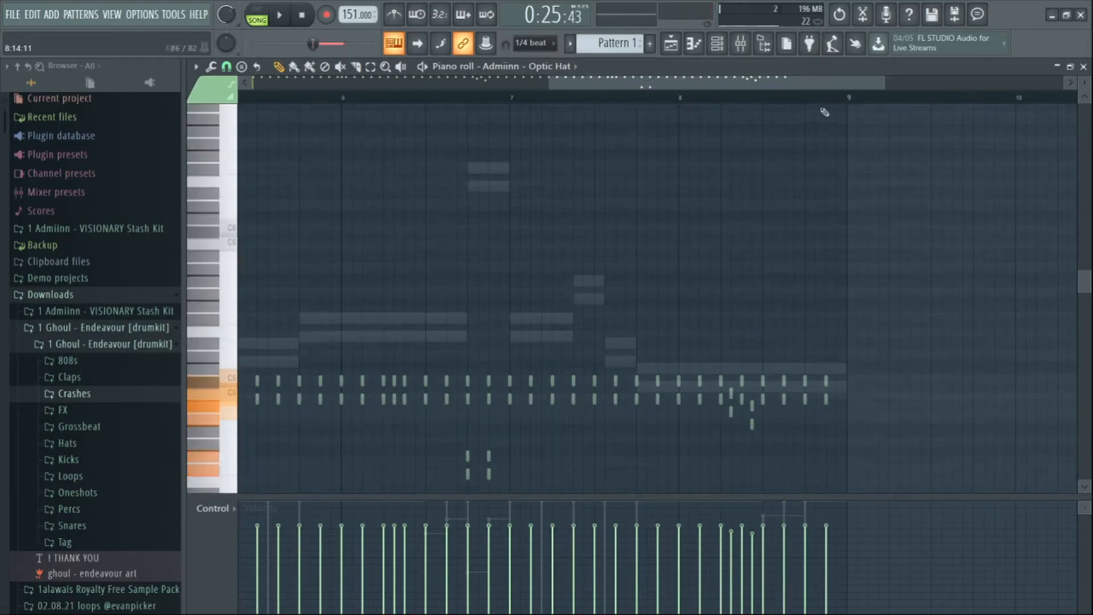
- Play bar 8 and remove its lowered B4 and A#4 roll hats, keeping the regular C5 hits
key("space")
left_click(658, 100)
scroll(689, 114, "up", 3)
key("space")
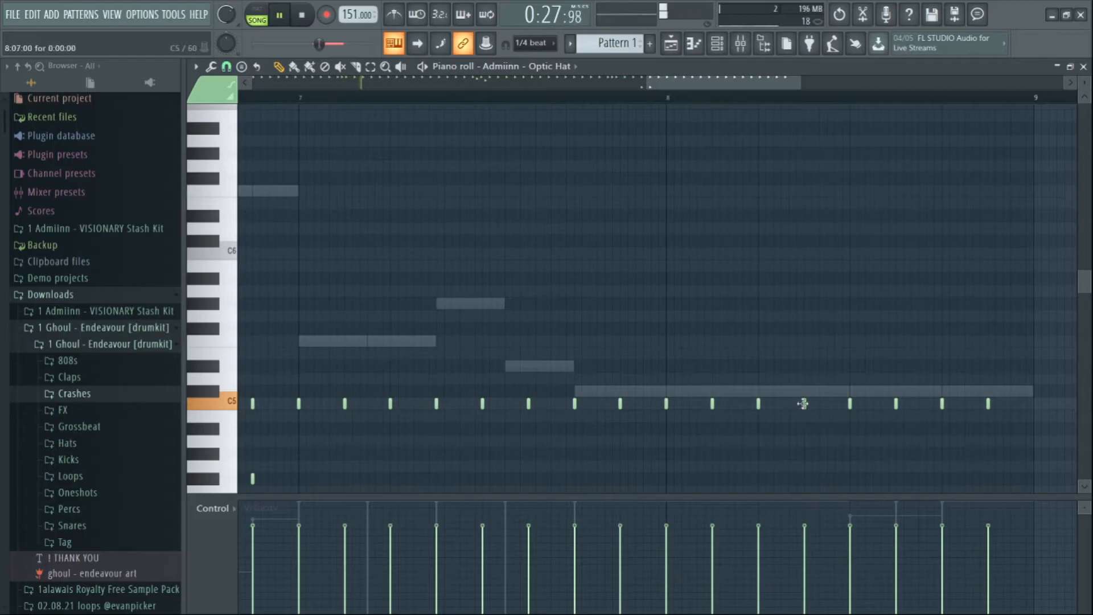
- Build a triplet-spaced hat roll from step 5 of bar 8, descending from C5 to G4 with velocity tapering to about 62%
scroll(796, 111, "down", 2)
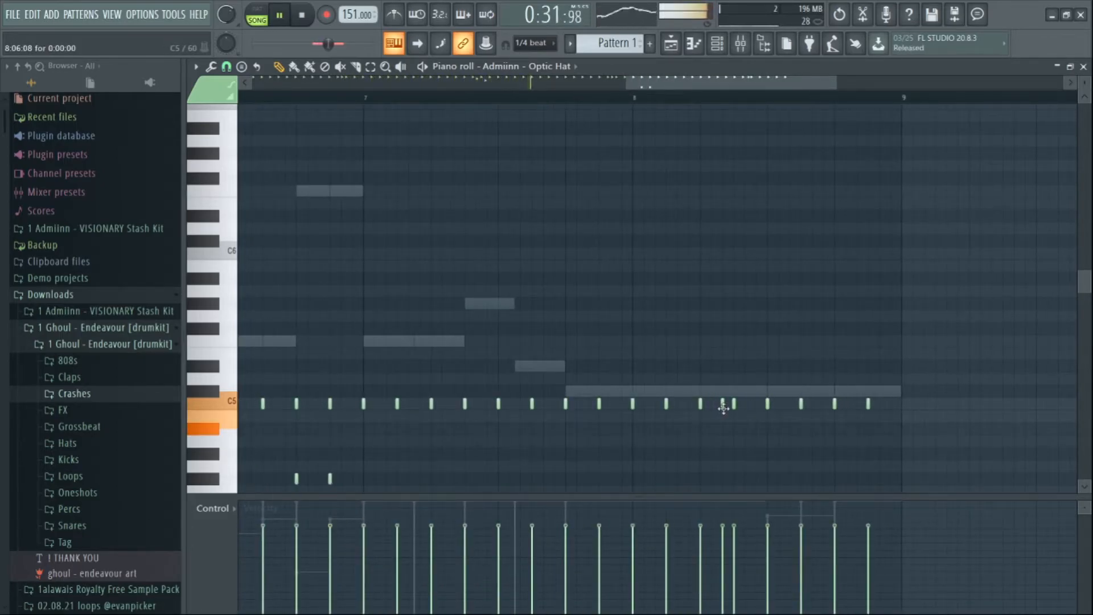
left_click(757, 407)
left_click_drag(712, 404, 736, 444)
key("space")
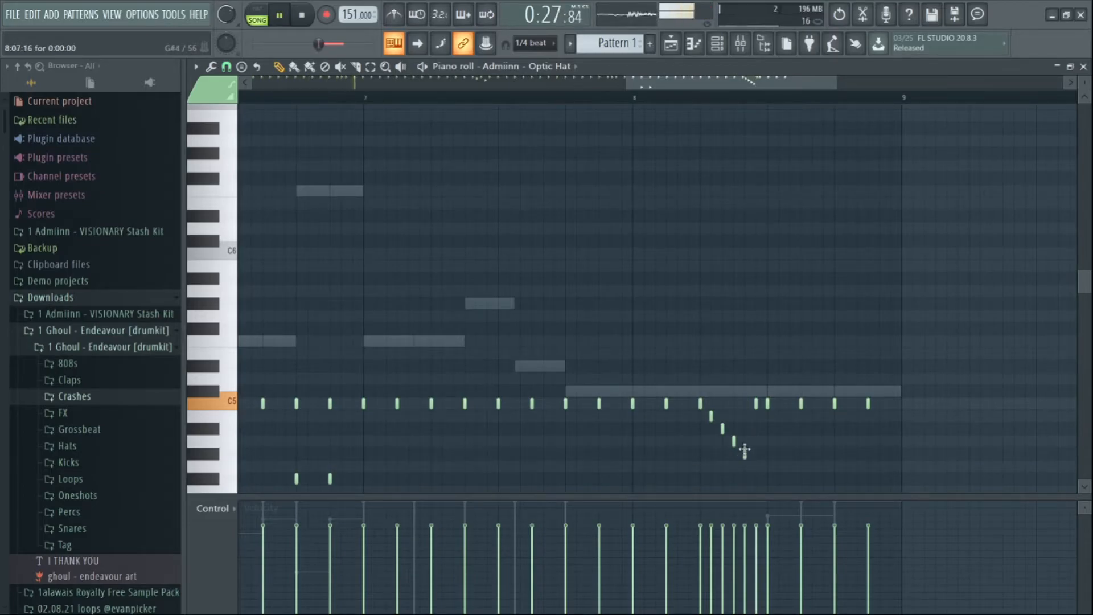
scroll(758, 479, "down", 3)
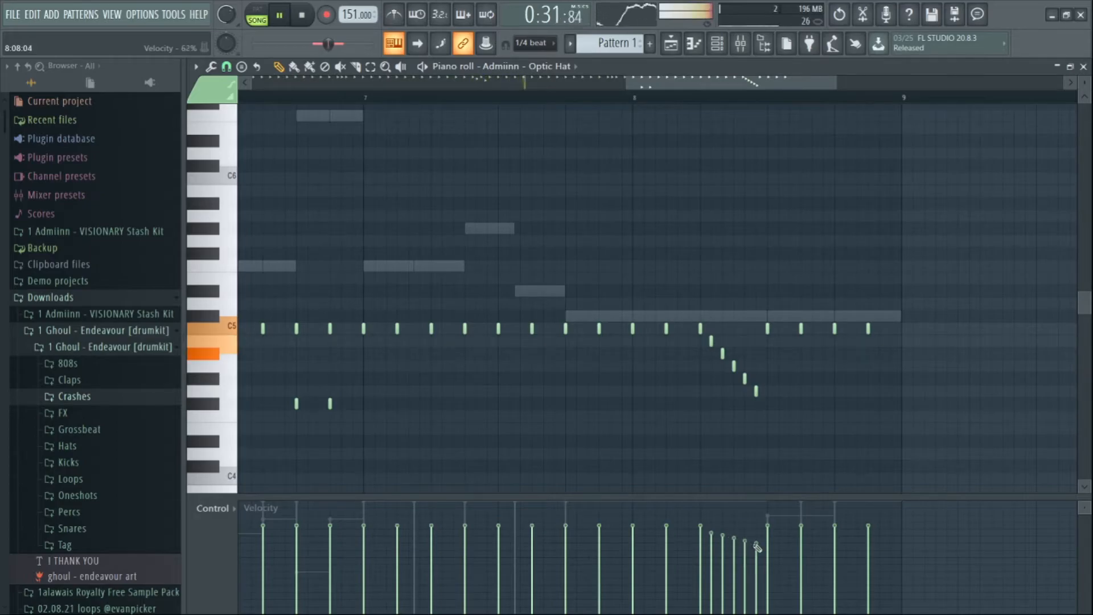
- Restore the C5 hat at step 7 of bar 8, raise the roll's last hats to about 69% velocity, and play the roll
key("space")
left_click(631, 98)
left_click_drag(648, 85, 664, 94)
key("space")
key("space")
left_click(482, 98)
key("space")
left_click(589, 98)
key("space")
scroll(729, 336, "up", 2)
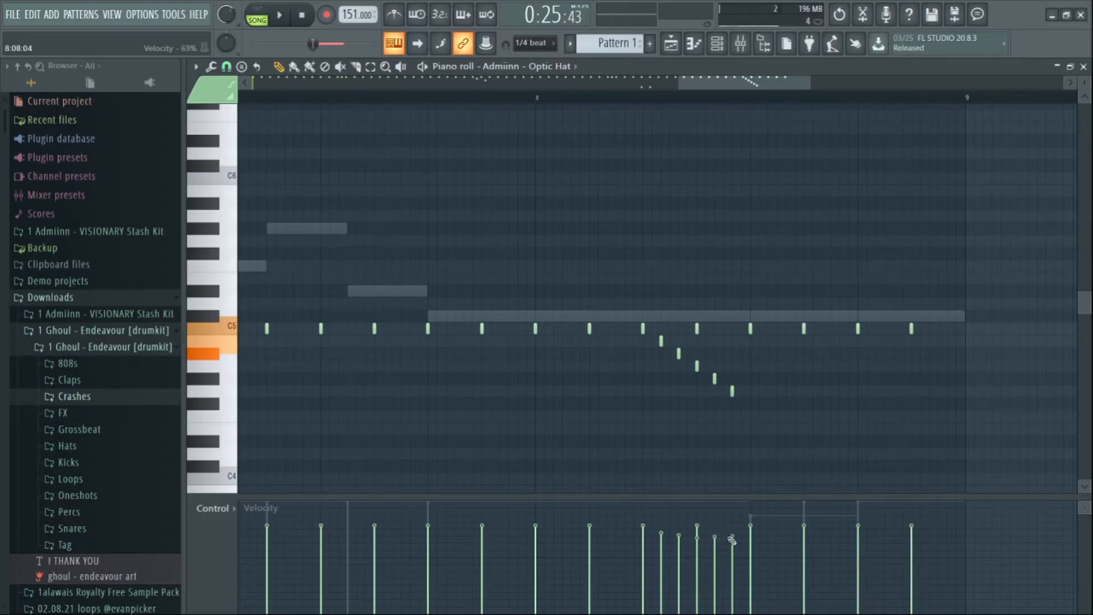
left_click(598, 98)
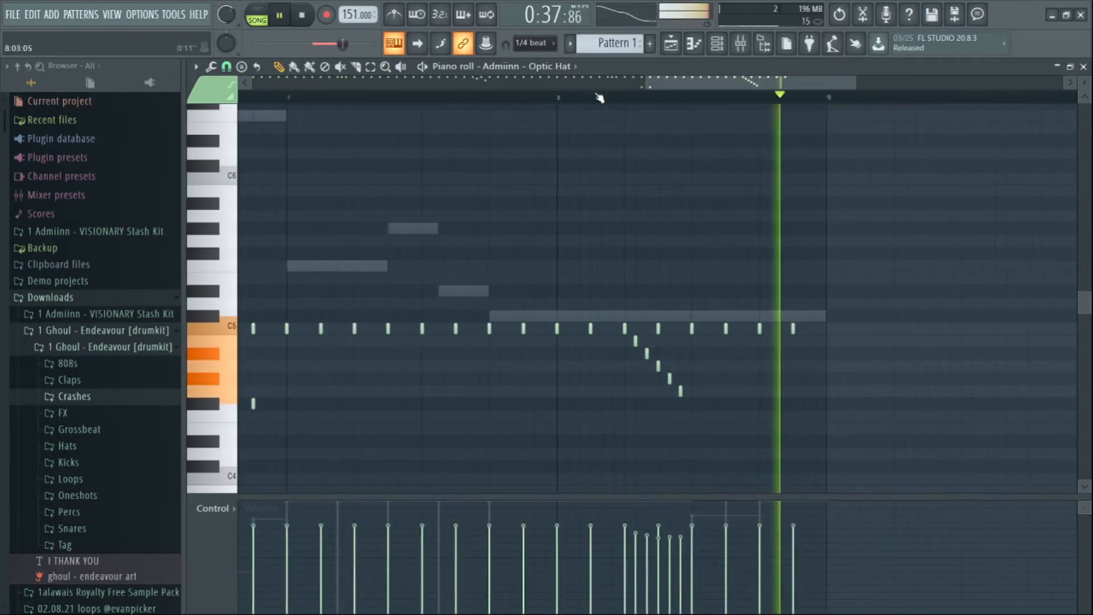
scroll(600, 98, "down", 3)
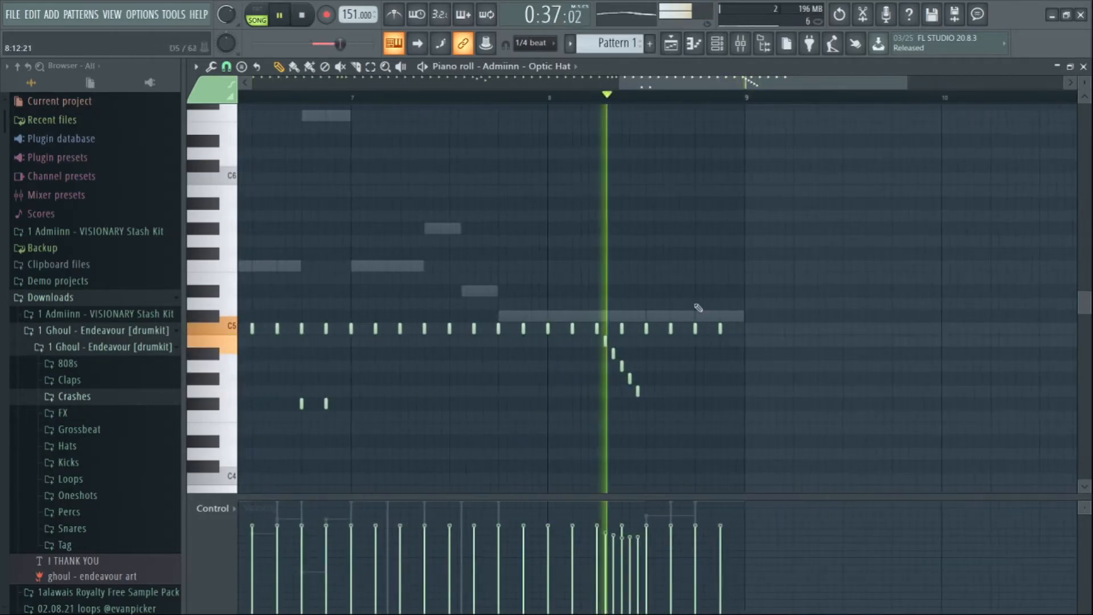
- Stop playback and add an F4 hat at step 15 of bar 8
key("space")
scroll(696, 333, "up", 3)
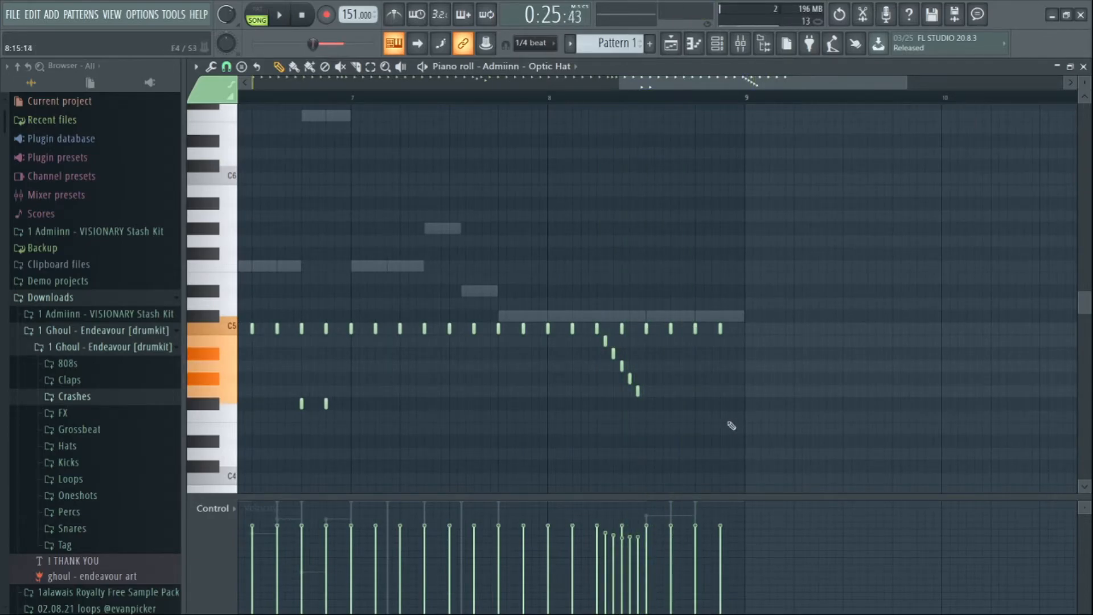
scroll(695, 101, "down", 5)
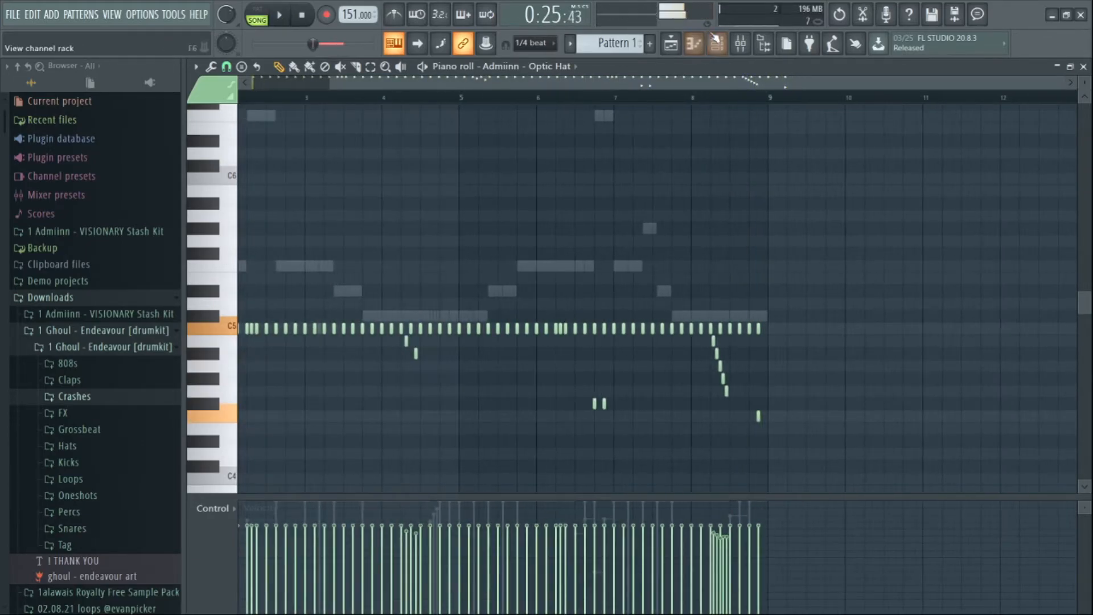
- Place a Reality OH open hat on step 1 of bar 1 and play it in its piano roll
key("F6")
scroll(778, 84, "down", 2)
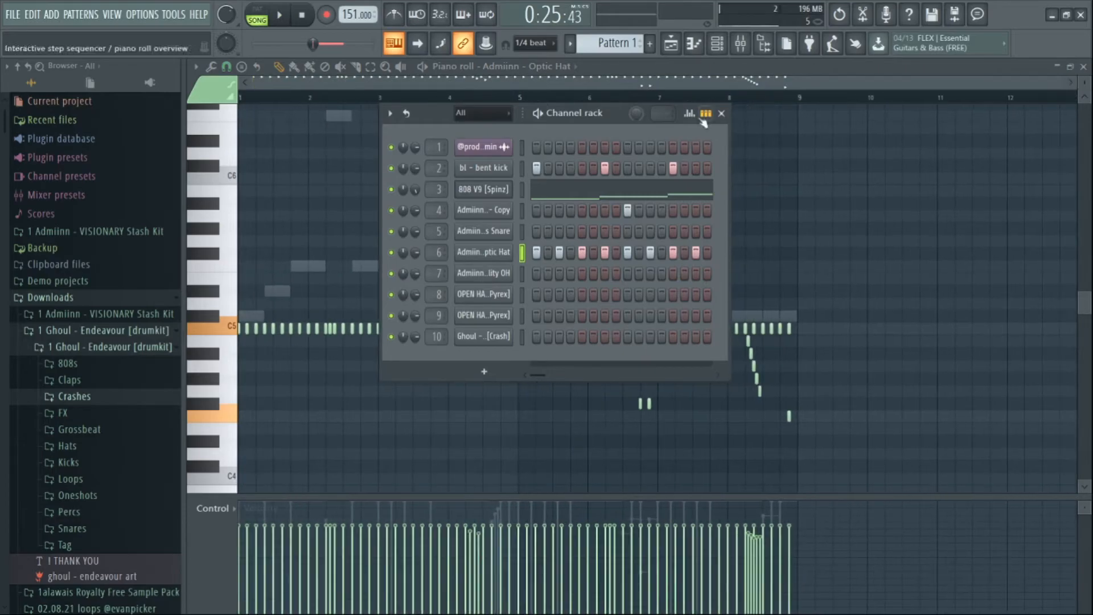
left_click(511, 274)
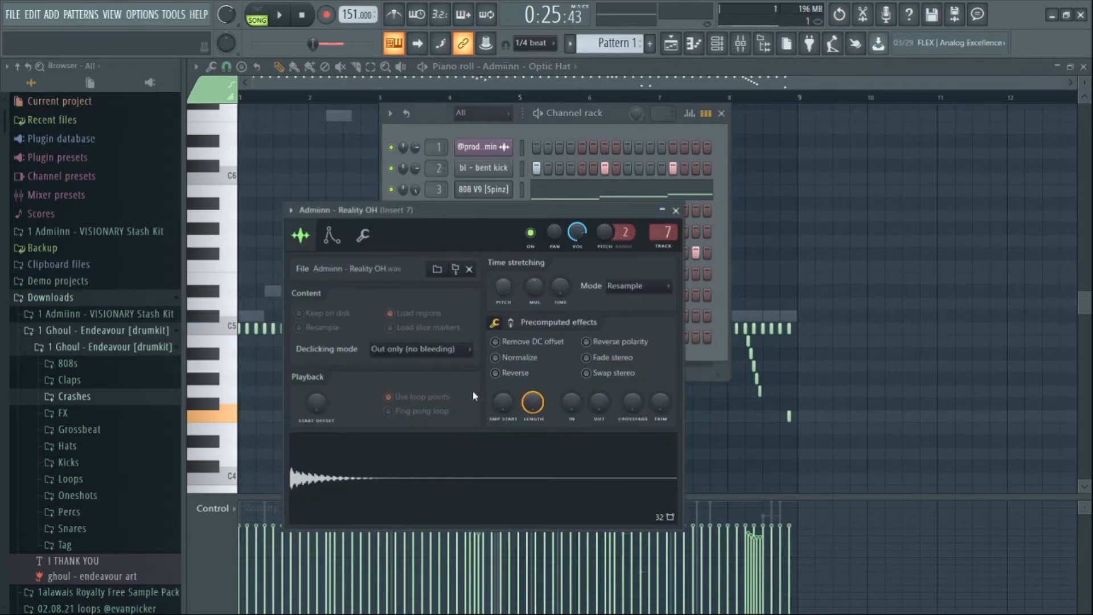
left_click(676, 210)
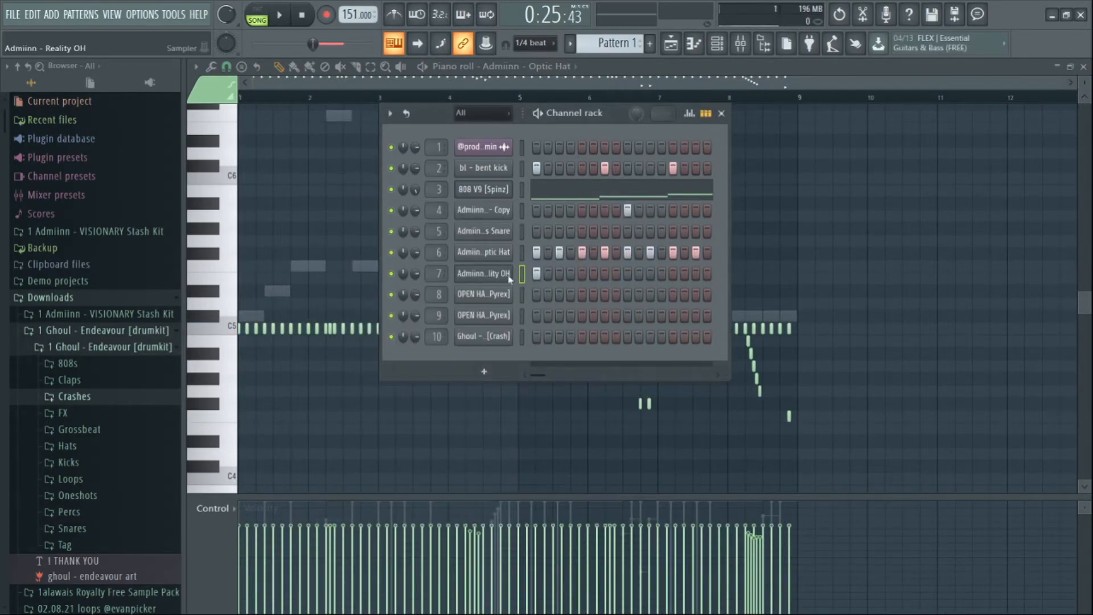
left_click(694, 43)
scroll(390, 88, "up", 2)
left_click_drag(387, 85, 253, 94)
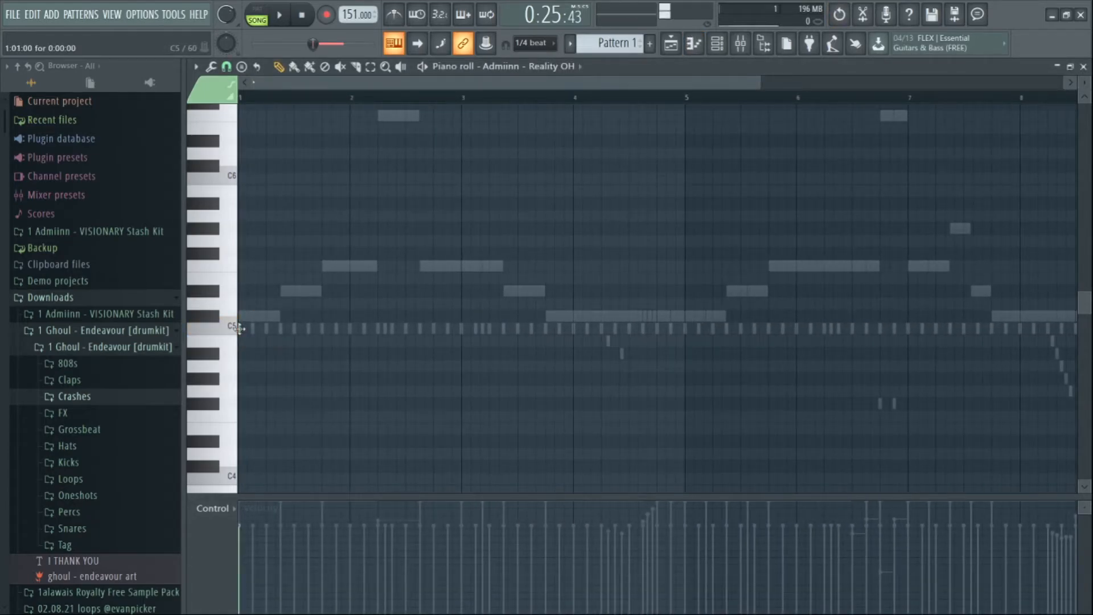
key("space")
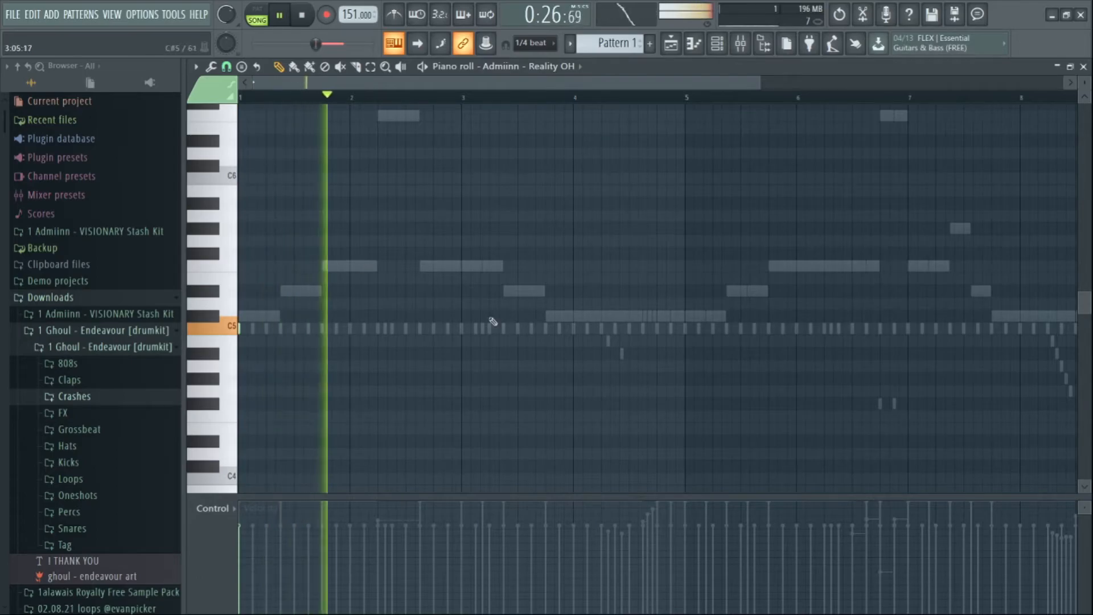
key("space")
- Add a C5 Reality OH hit at the start of bar 3 and duplicate bars 1 to 4 into bars 5 to 8
left_click_drag(688, 99, 390, 132)
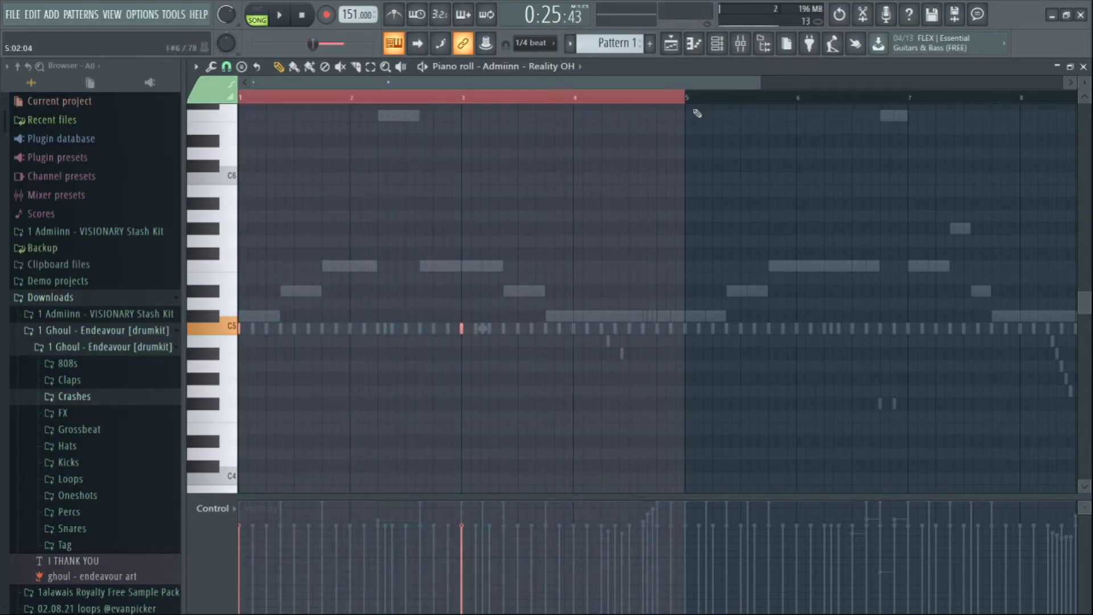
scroll(691, 103, "down", 2)
key("ctrl+b")
left_click(691, 103)
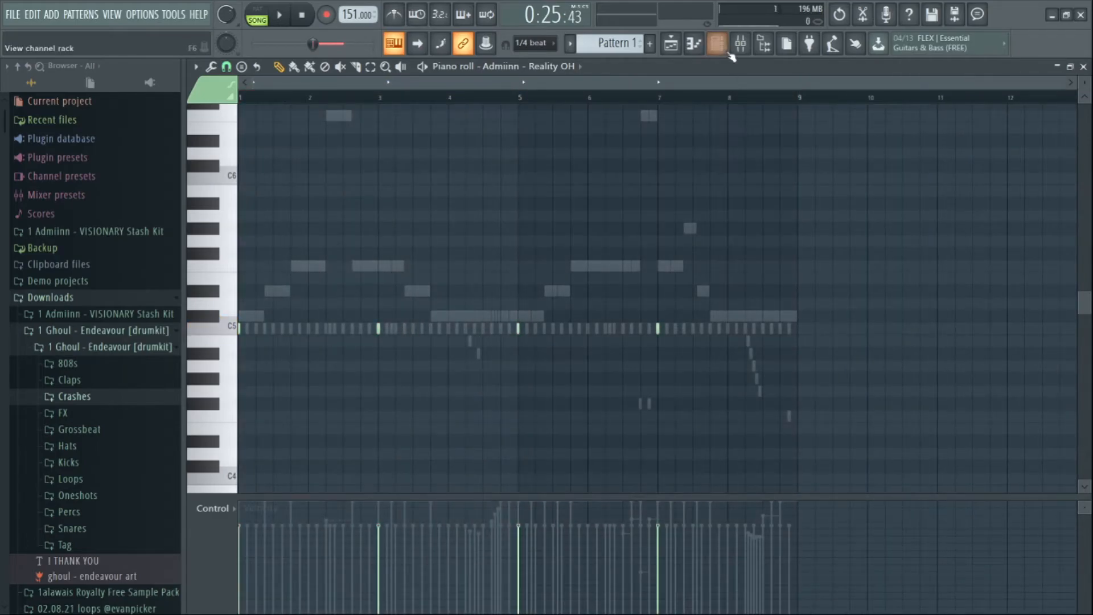
- Add OPEN HAT V3 hits at step 13 of bars 1 and 3 during playback
left_click(718, 44)
key("space")
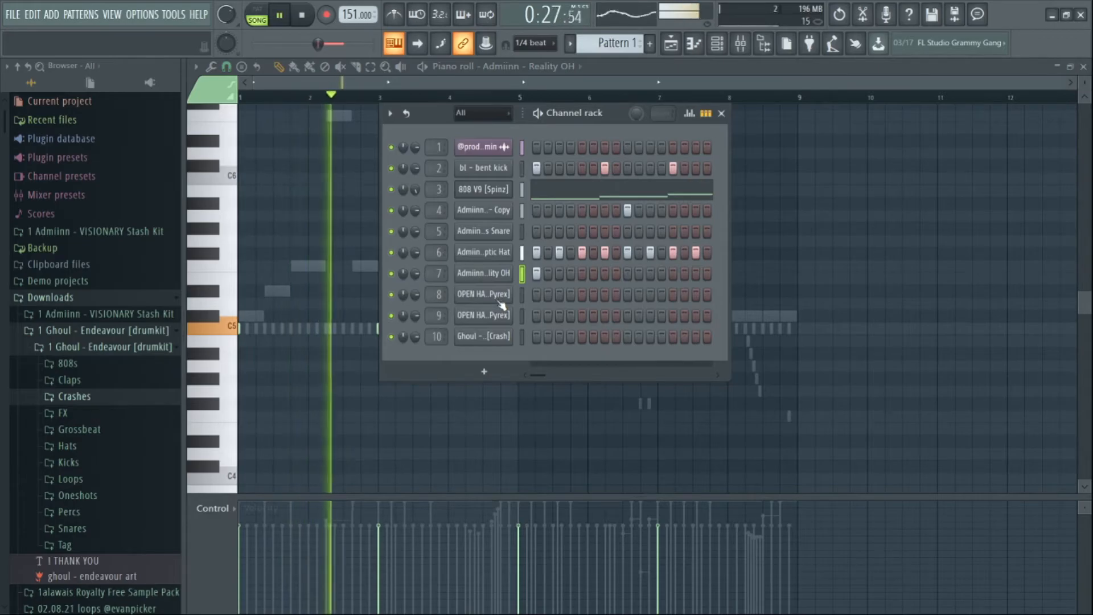
left_click(673, 295)
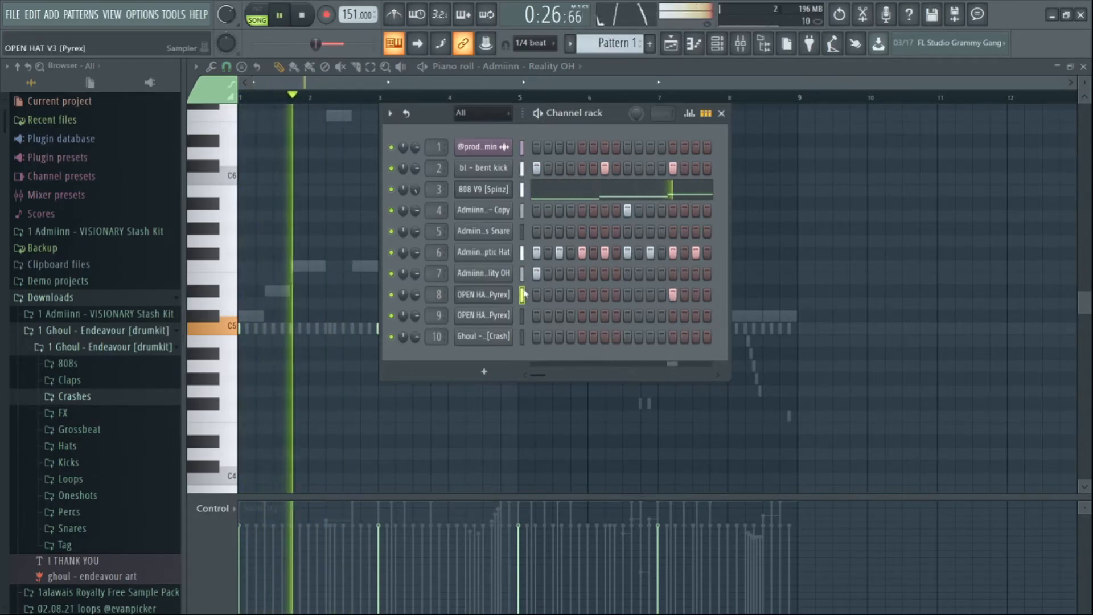
key("F7")
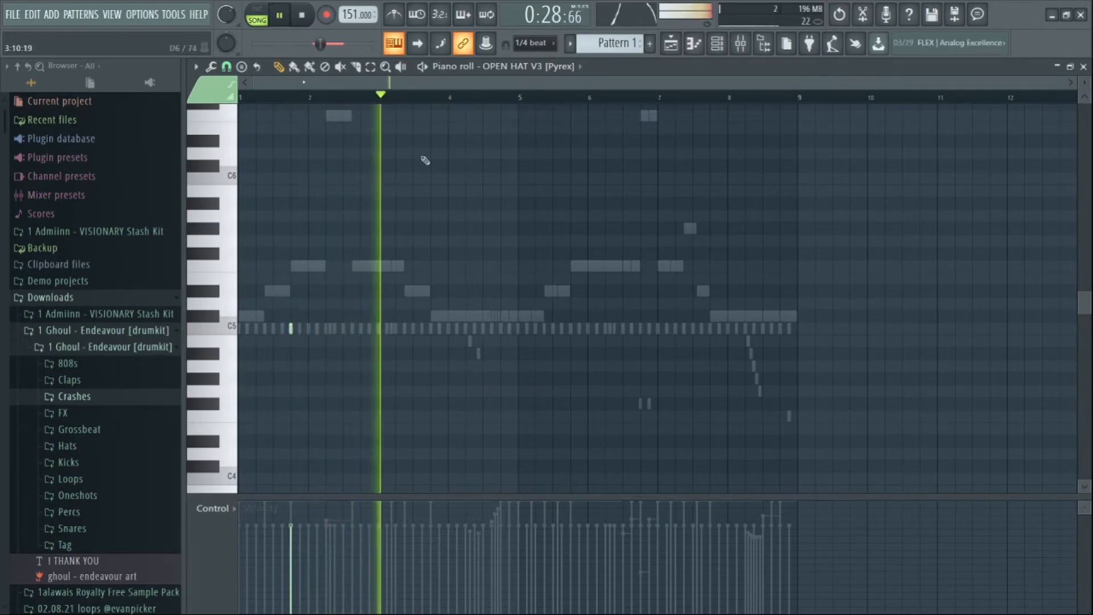
left_click(431, 328)
key("space")
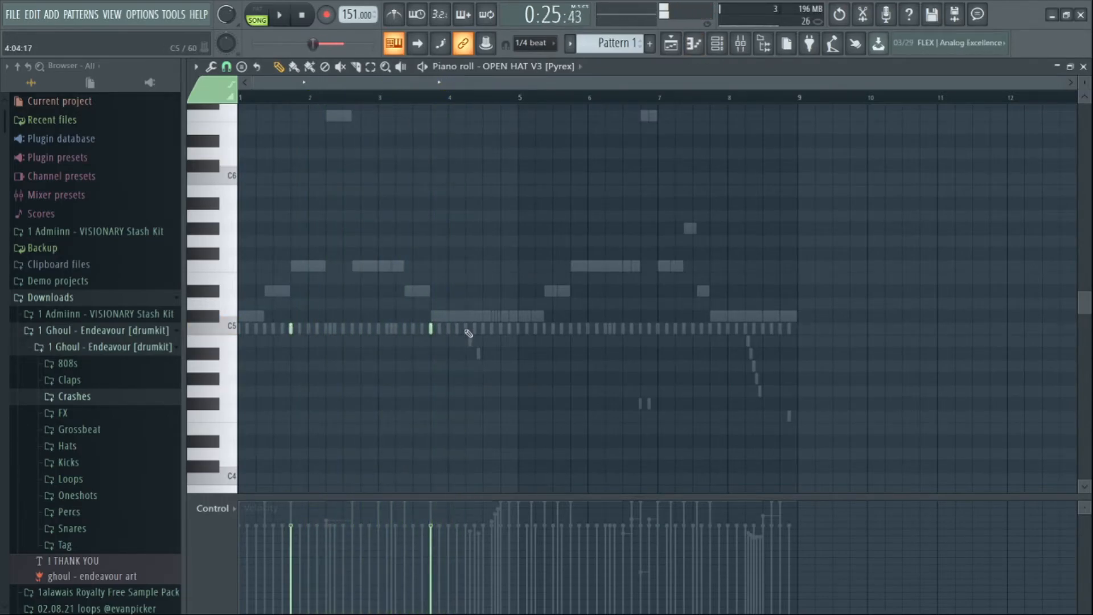
key("space")
key("space")
left_click_drag(523, 102, 2, 200)
scroll(505, 112, "up", 3)
scroll(523, 101, "up", 2)
left_click_drag(484, 84, 365, 103)
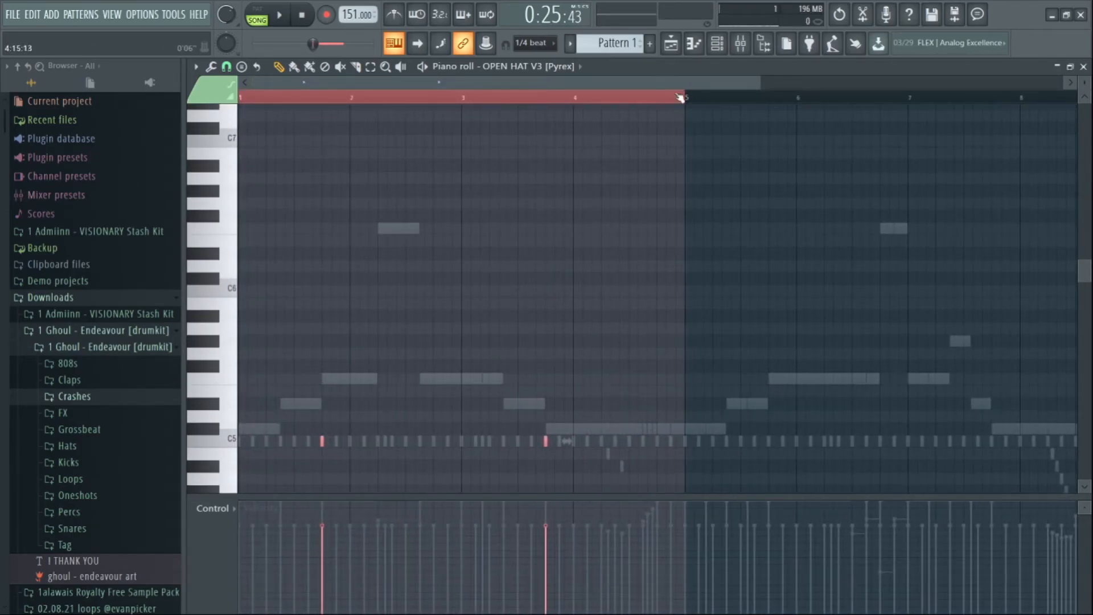
scroll(434, 135, "down", 4)
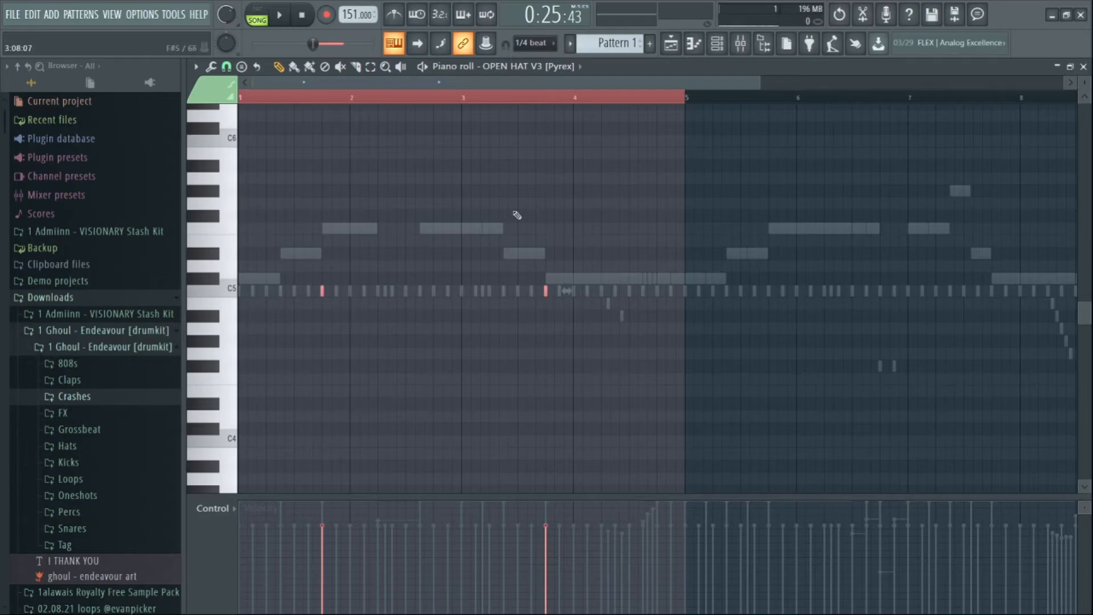
scroll(698, 99, "up", 2)
scroll(697, 98, "down", 3)
right_click(697, 98)
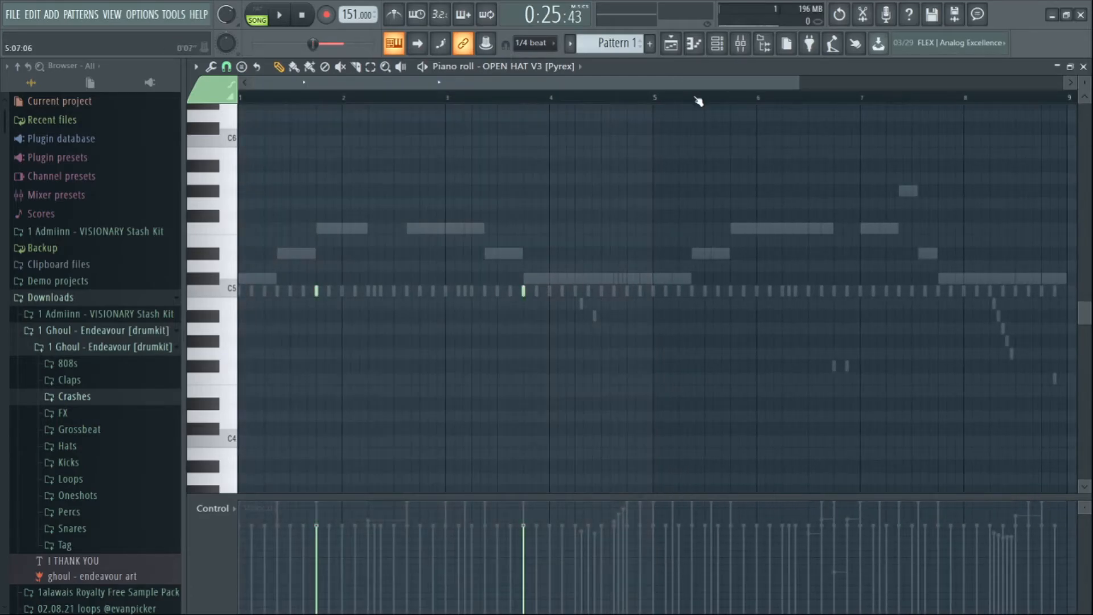
- Duplicate the OPEN HAT V3 hits of bars 1 to 4 into bars 5 to 8 and clear the selection
left_click_drag(655, 99, 242, 100)
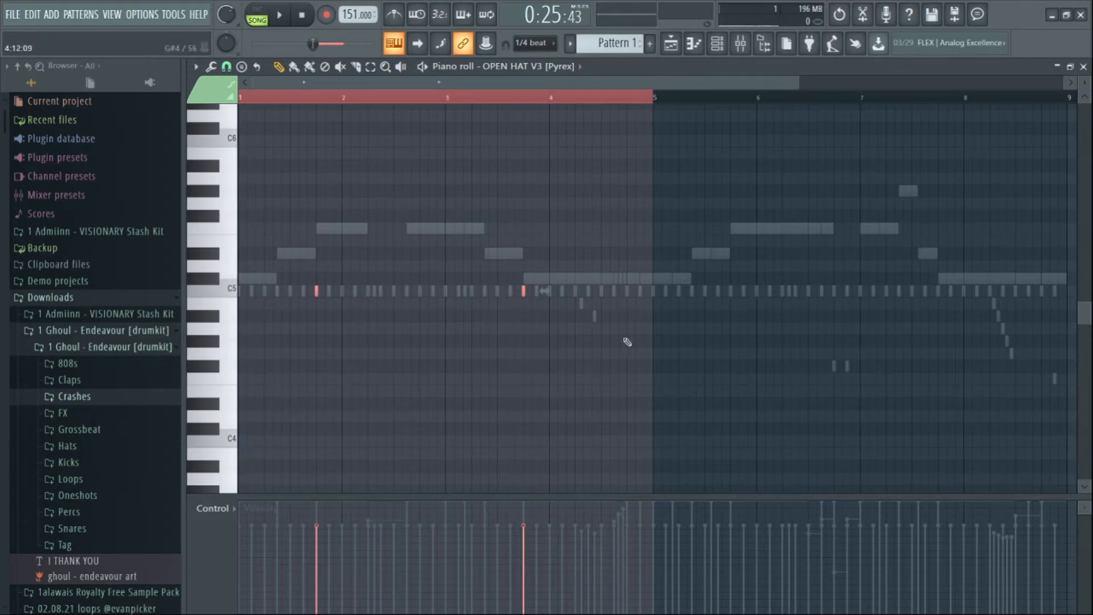
key("ctrl+b")
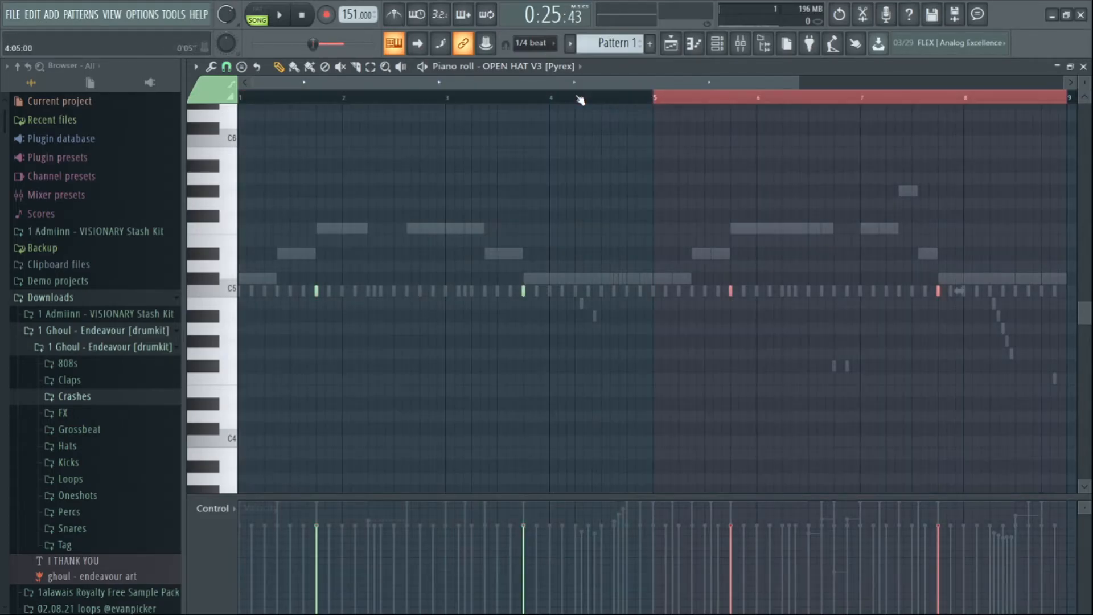
key("ctrl+d")
scroll(621, 99, "down", 1)
- Add OPEN HAT V4 hits at steps 5 and 9 of bar 1 and check the sample's cut group settings
key("space")
left_click(717, 44)
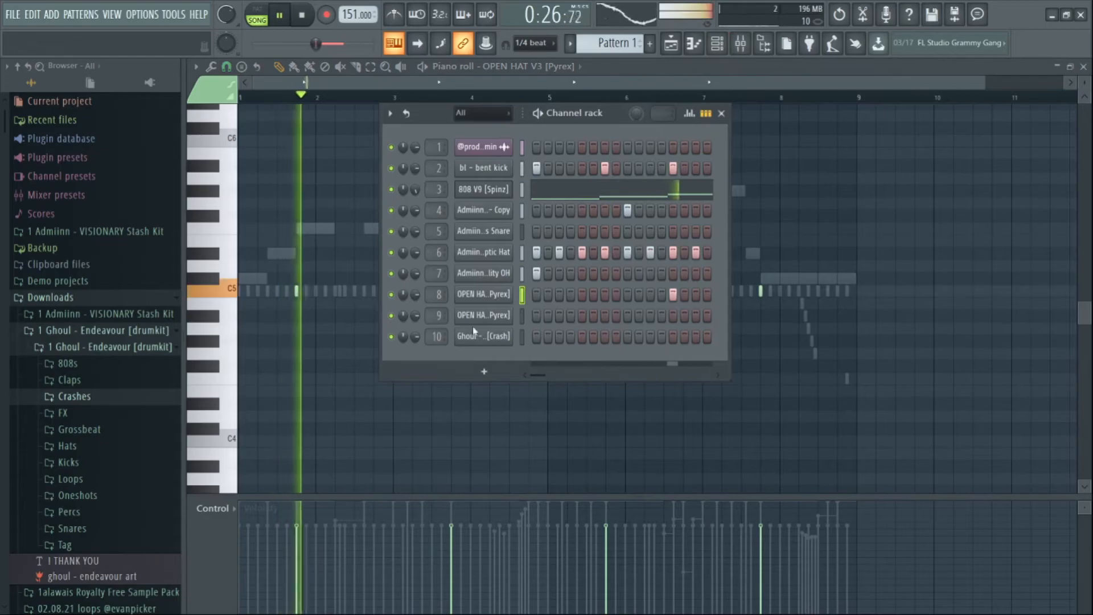
key("space")
left_click(582, 315)
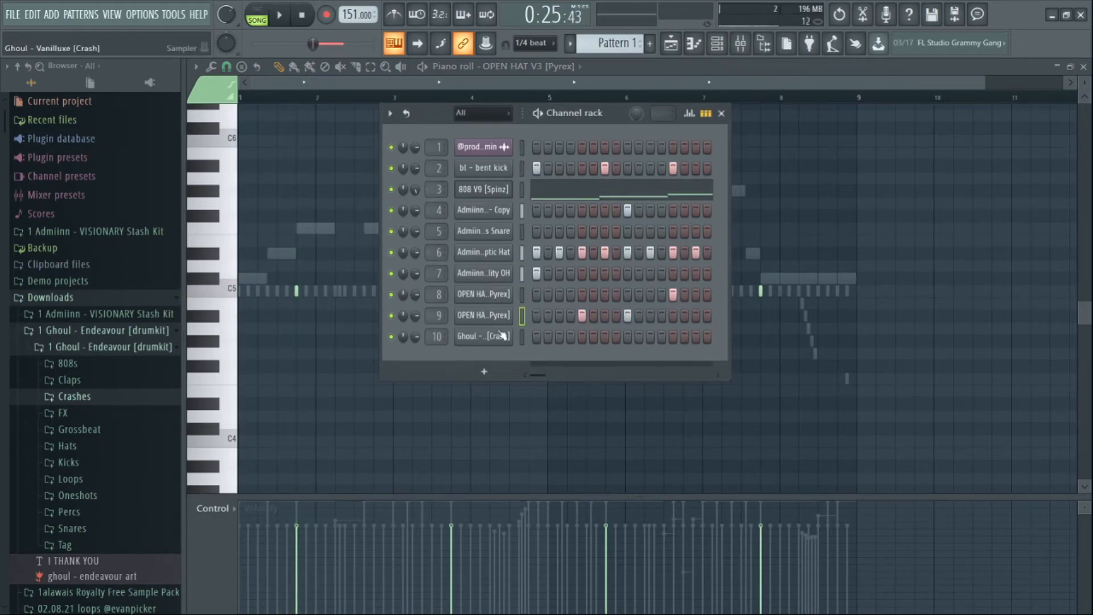
left_click(485, 316)
left_click(412, 277)
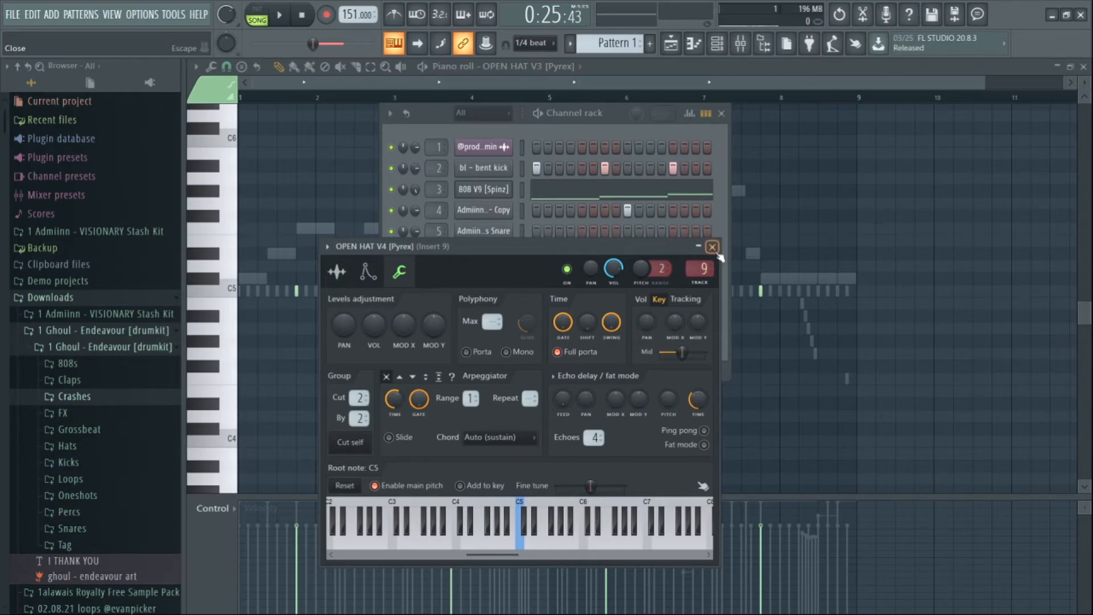
left_click(714, 251)
- Lower the velocity of the OPEN HAT V4 hit at step 9 to a very low level and play the pattern
left_click(478, 319)
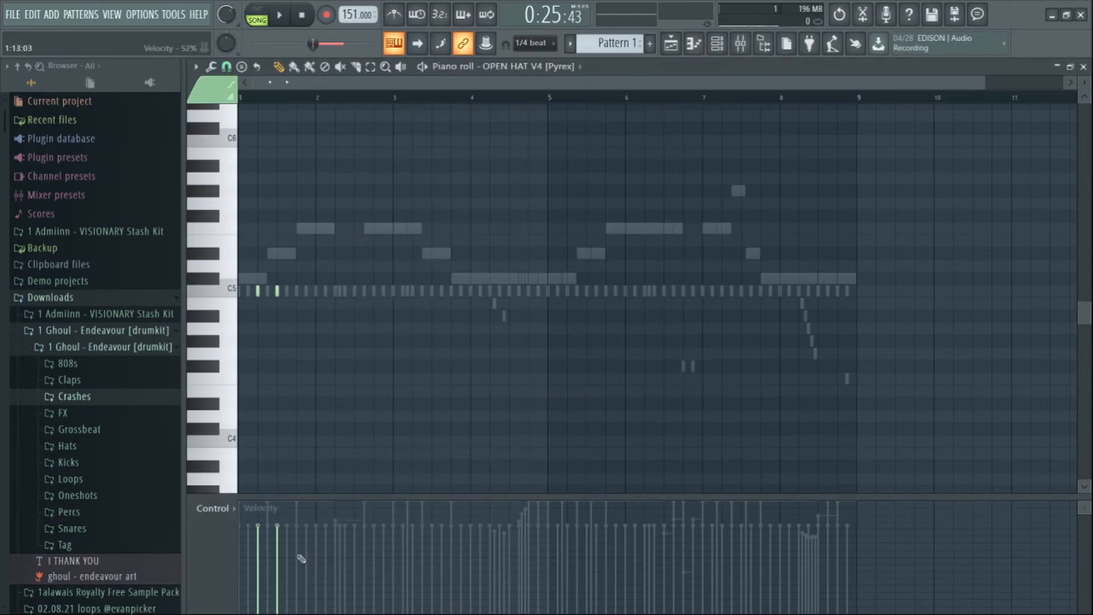
scroll(304, 85, "up", 3)
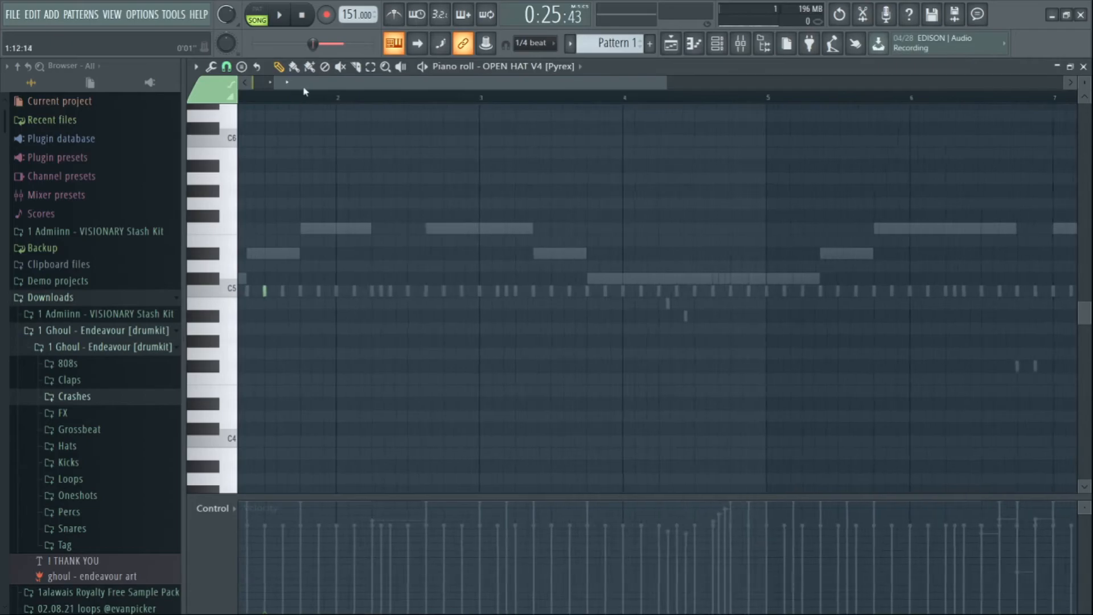
left_click_drag(303, 86, 239, 100)
key("space")
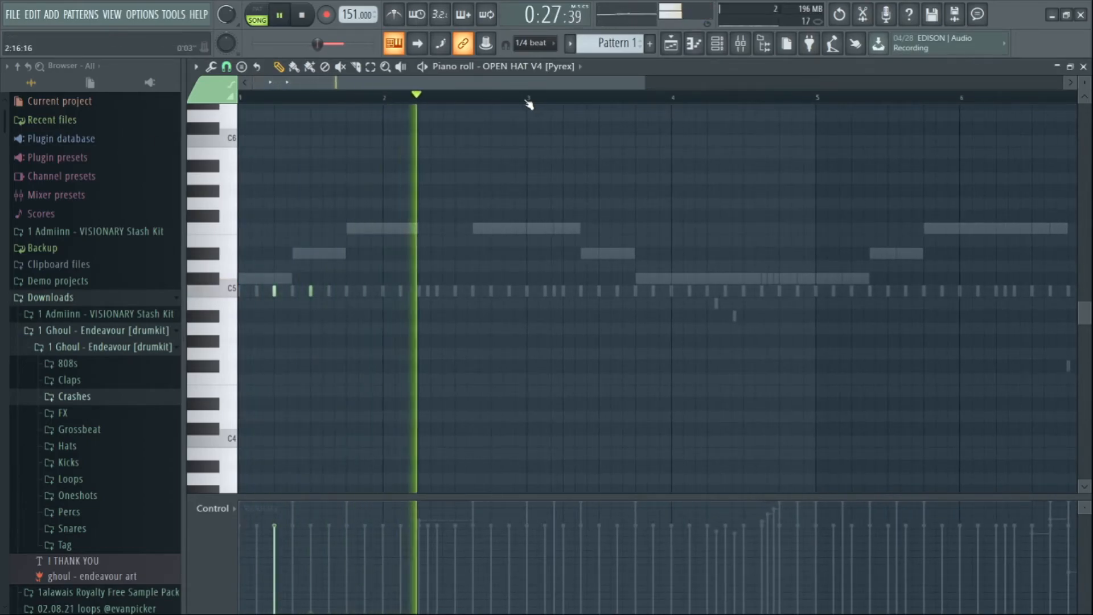
key("space")
- Duplicate the OPEN HAT V4 hits of bars 1 and 2 through bar 8, clear the selection and play the pattern
left_click_drag(484, 95, 6, 311)
scroll(654, 100, "down", 2)
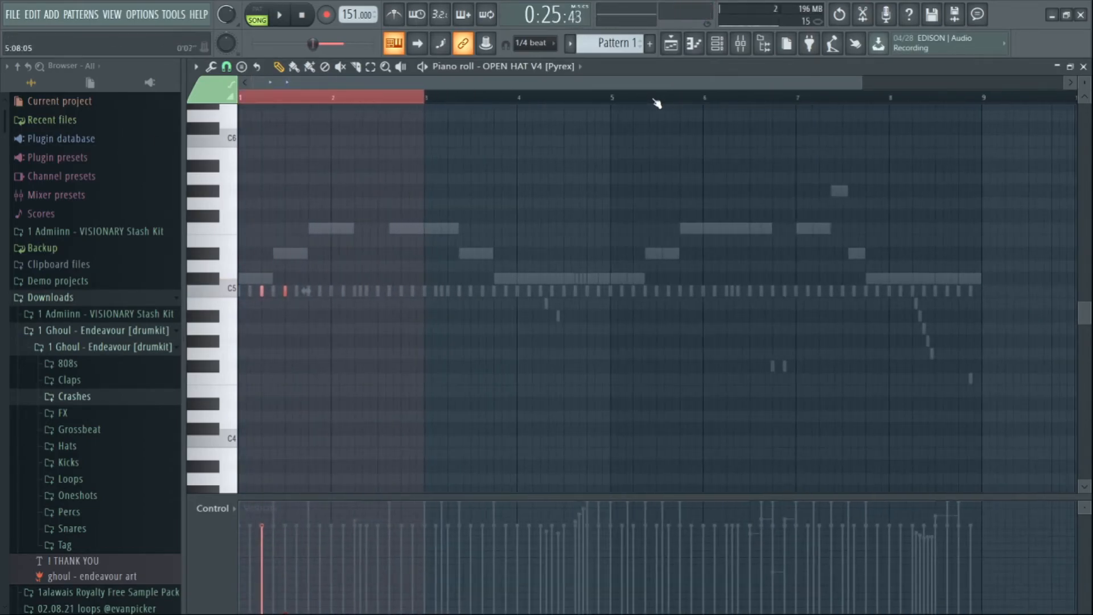
key("ctrl+b")
key("ctrl+b")
key("ctrl+b")
key("ctrl+d")
key("space")
- Add a crash hit at step 1 of the Ghoul - Vanilluxe [Crash] channel and check its sampler settings during playback
left_click(719, 46)
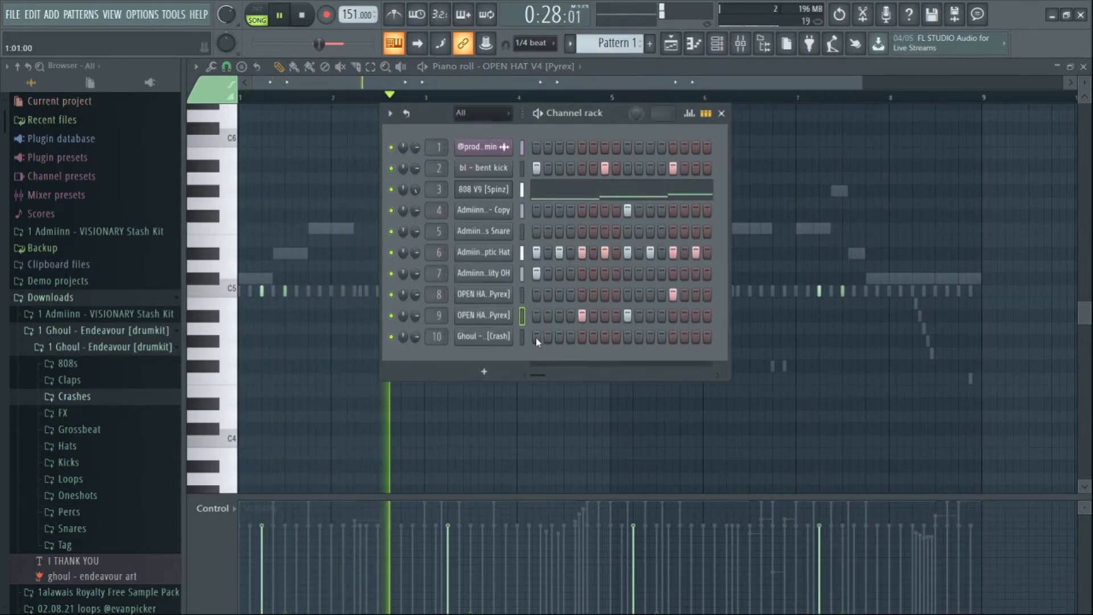
key("space")
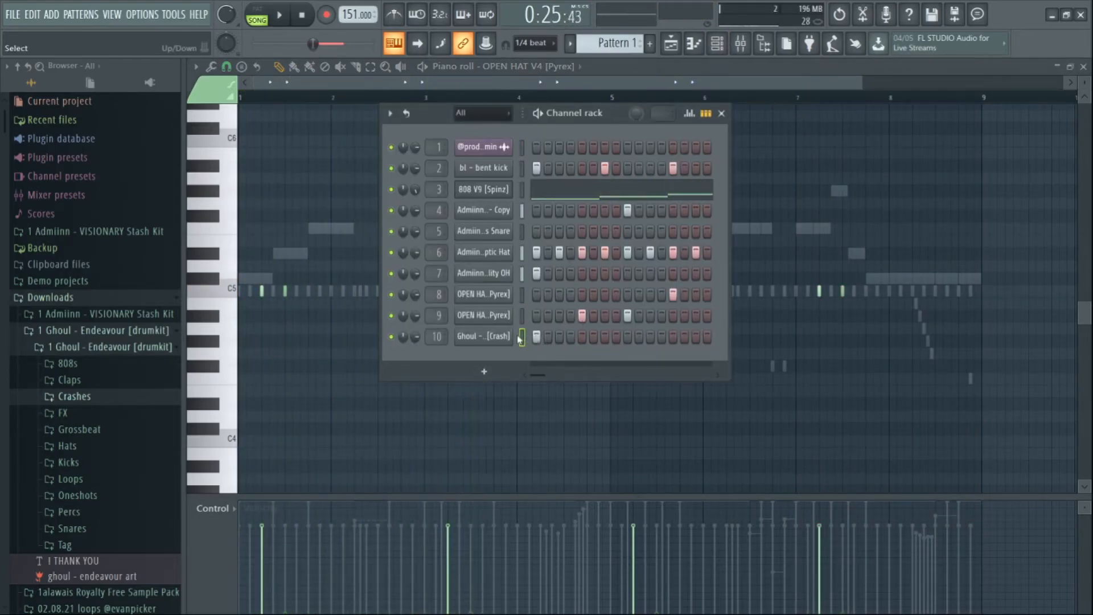
left_click(495, 337)
key("space")
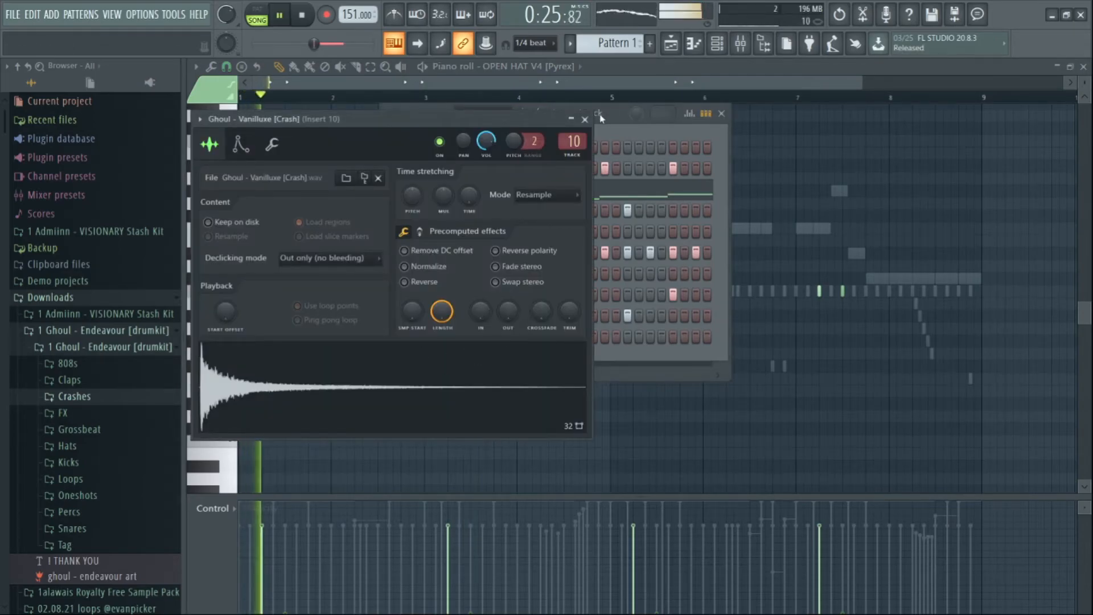
left_click(585, 119)
- Open the mixer and set up Fruity Multiband Compressor on Master slot 2 with the Mastering 2.4dB preset and 3.8 dB gain
left_click(745, 45)
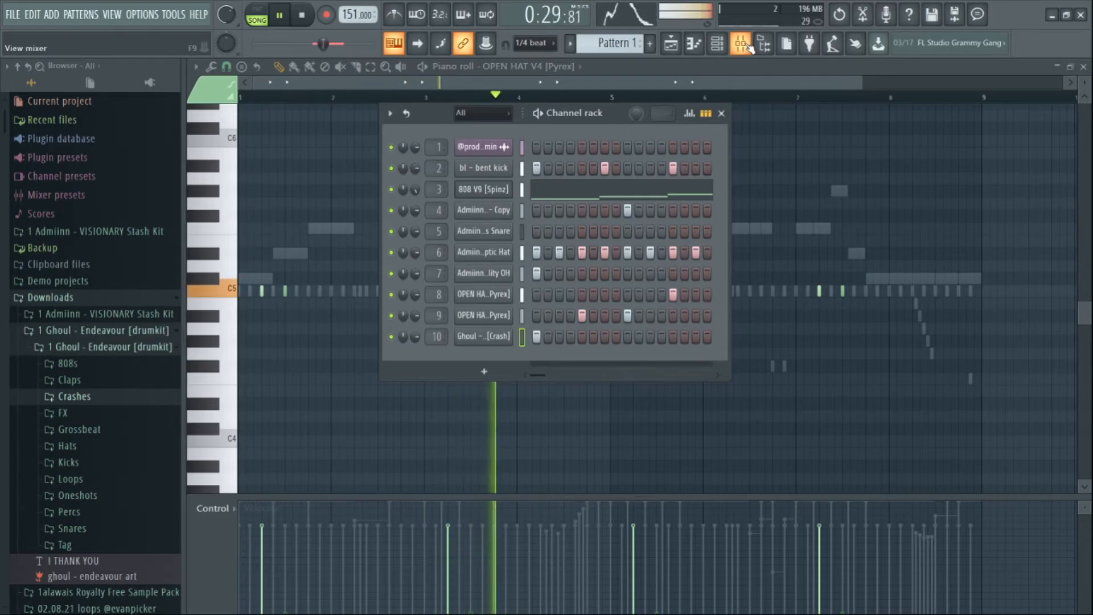
left_click(742, 45)
key("space")
left_click(279, 198)
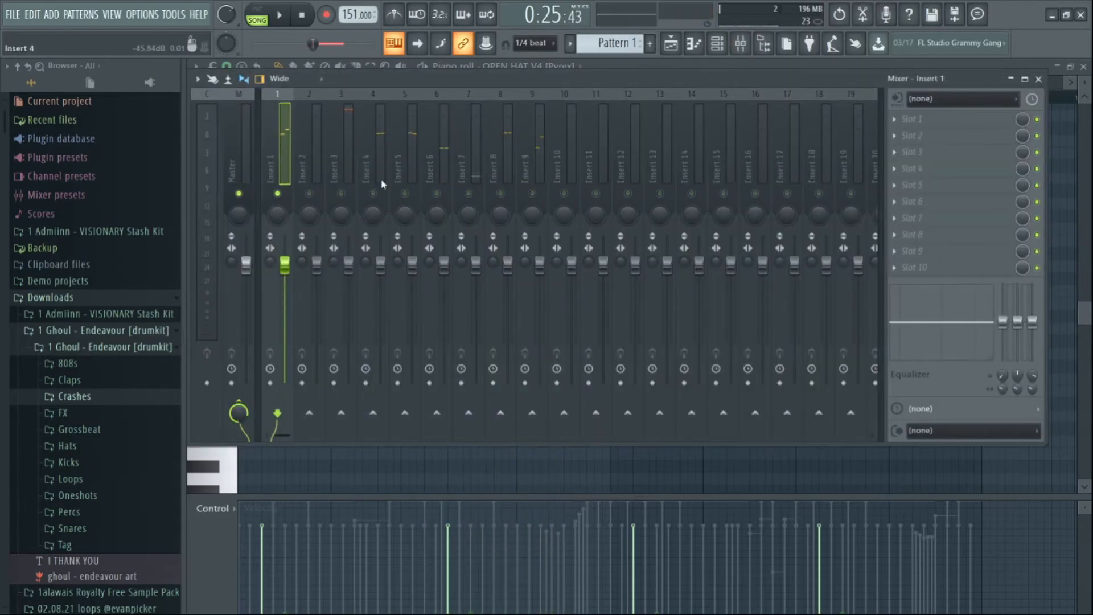
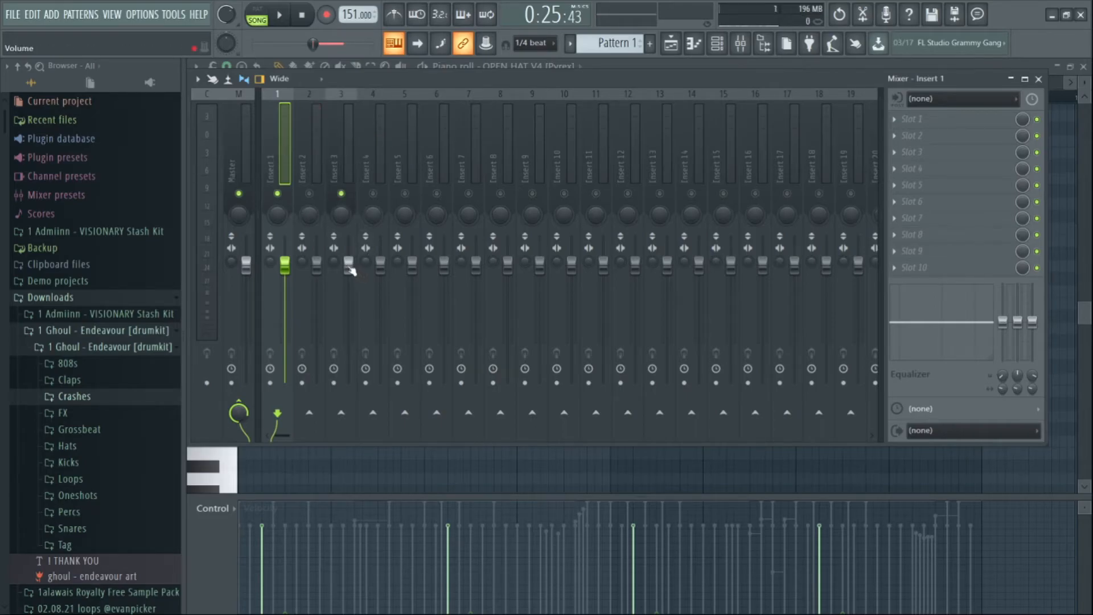
left_click(231, 149)
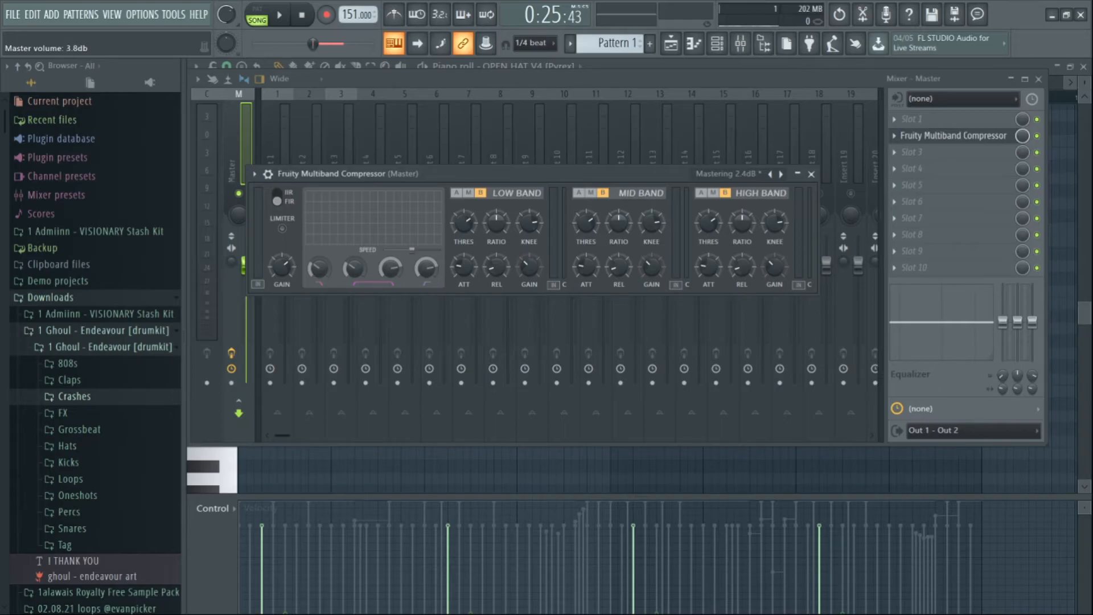
key("Escape")
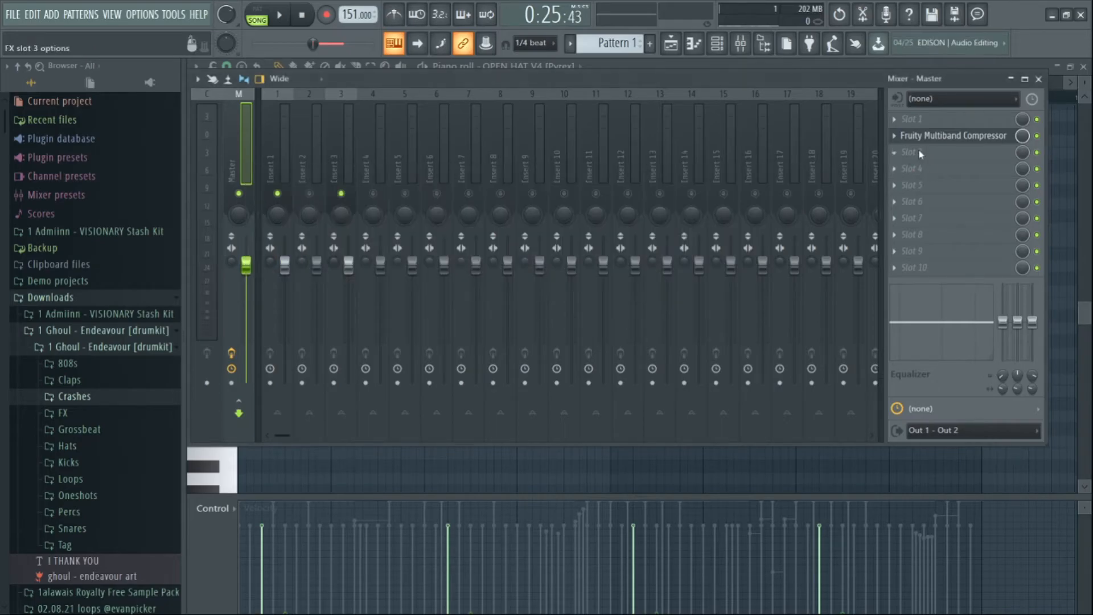
- Load Fruity soft clipper in Master slot 3 and lower Insert 3's volume to about -4.4 dB during playback
left_click(352, 141)
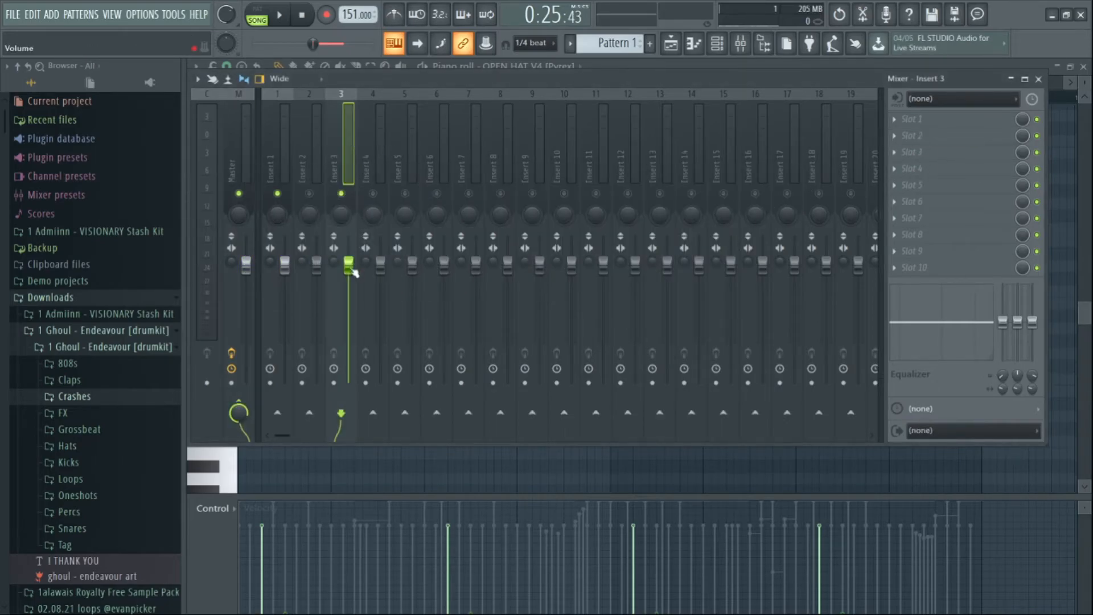
key("space")
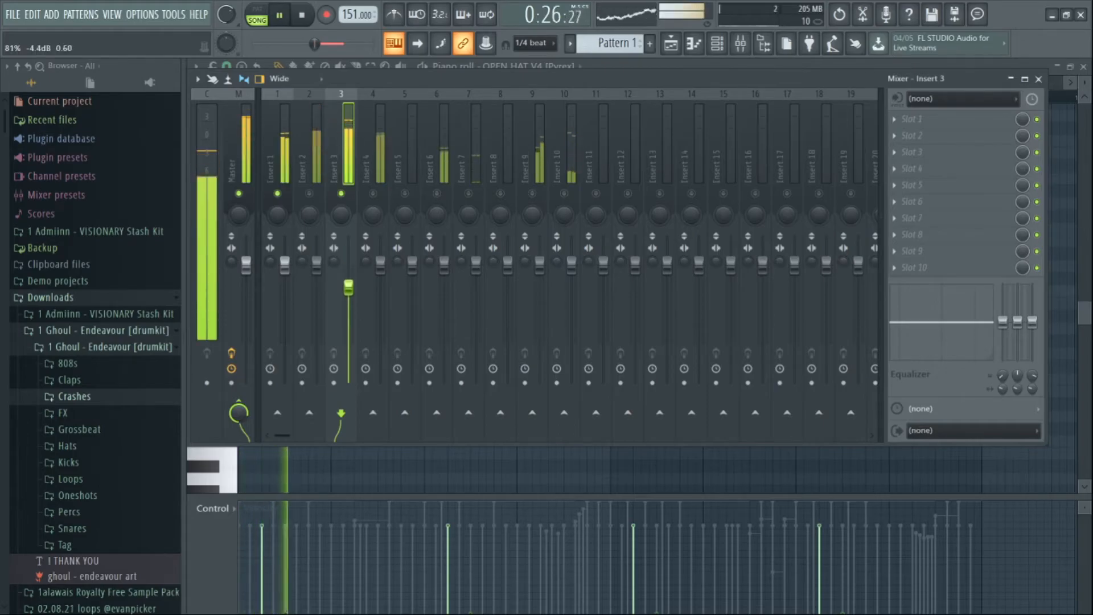
left_click(248, 141)
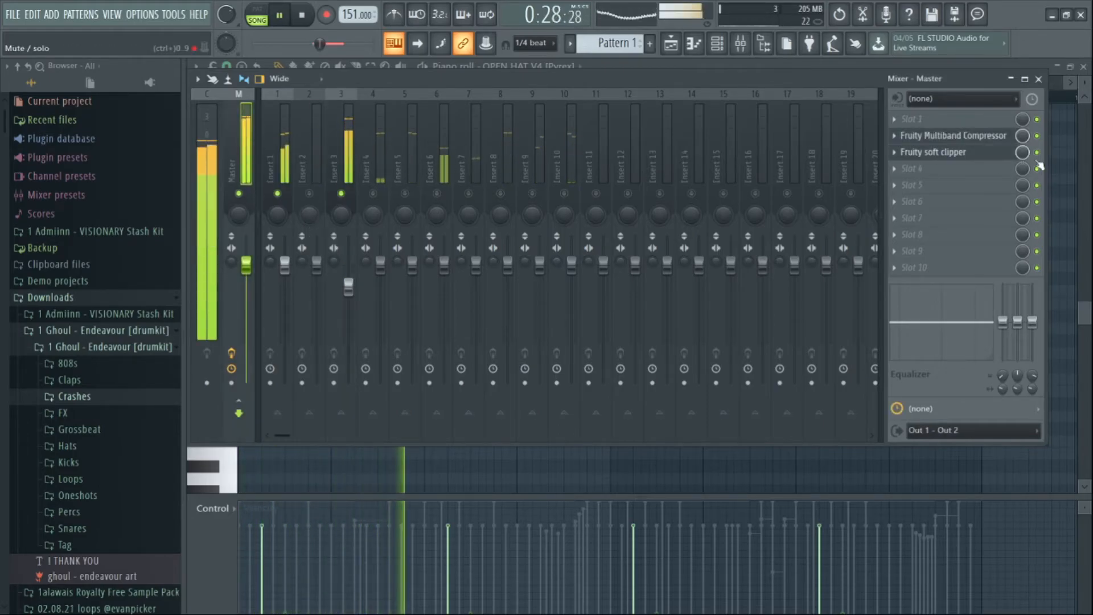
key("space")
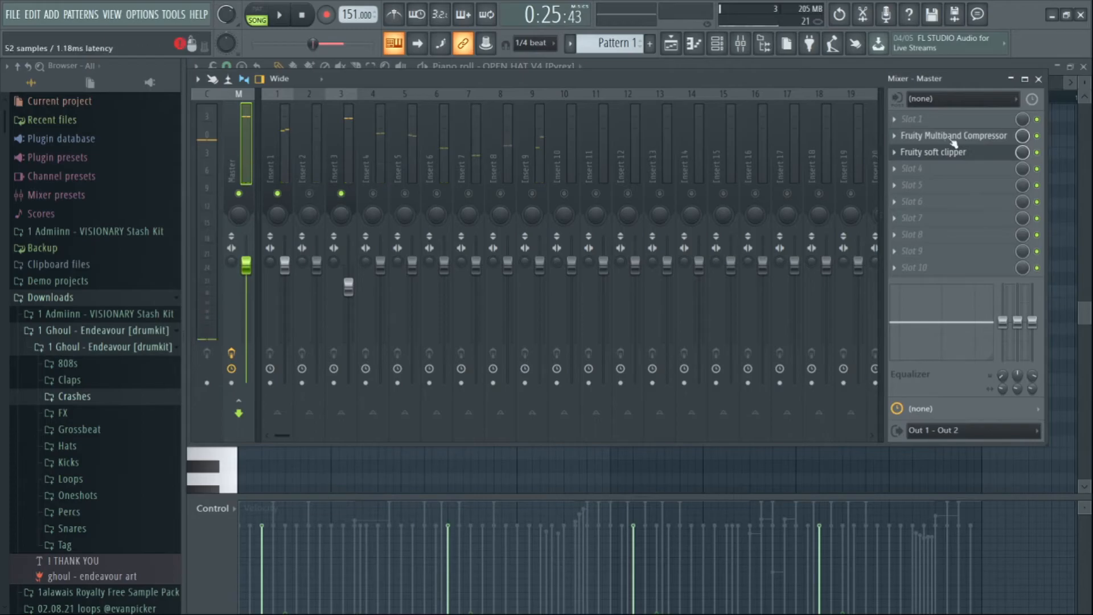
- Set the Master's Multiband Compressor gain to 2.6 dB and Insert 3's volume to -3.0 dB
left_click(950, 139)
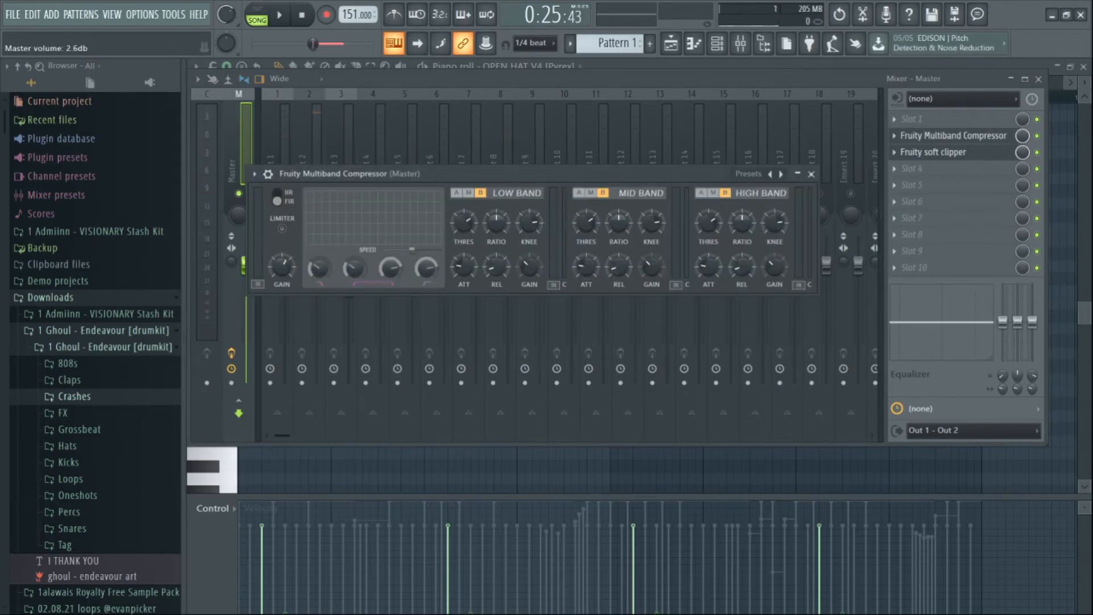
key("space")
left_click(343, 142)
left_click_drag(349, 288, 348, 280)
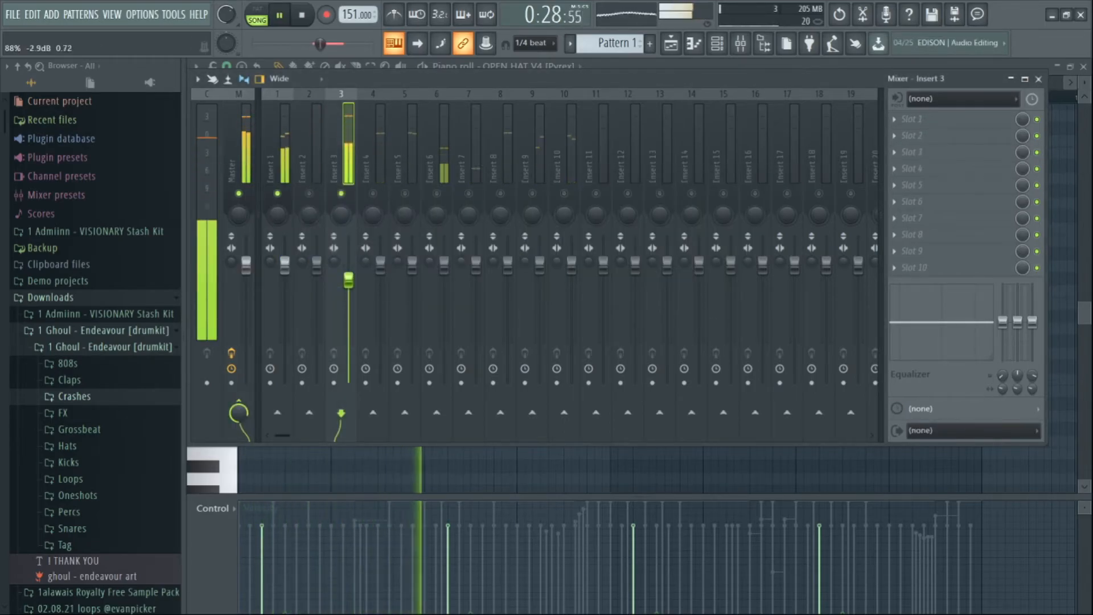
left_click_drag(348, 280, 349, 281)
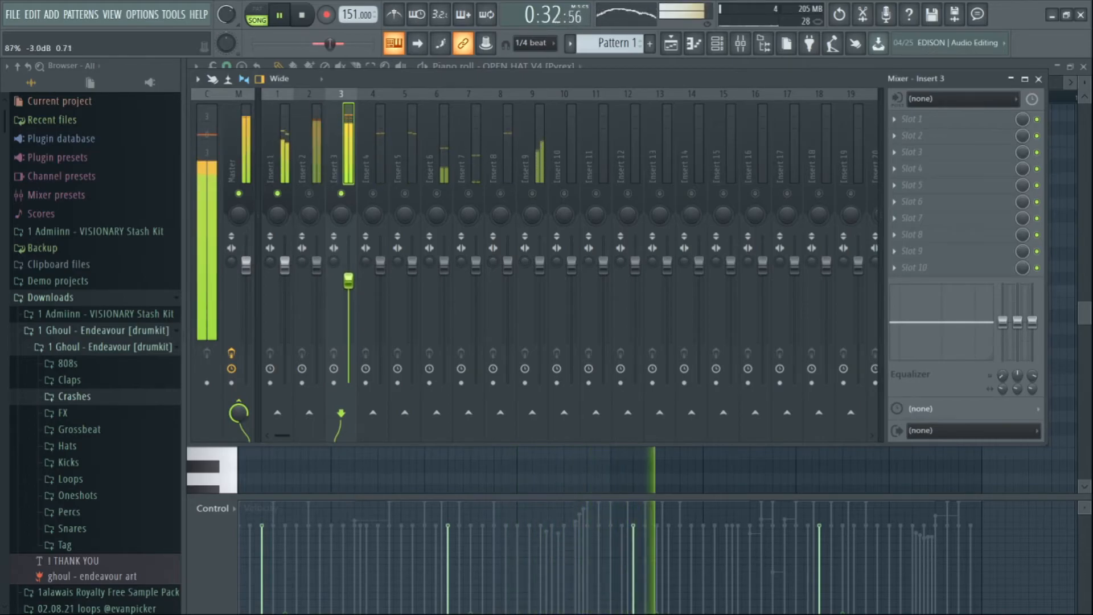
- Lower Insert 2's volume to about -6.9 dB while checking the balance in playback
left_click(284, 175)
left_click(336, 175)
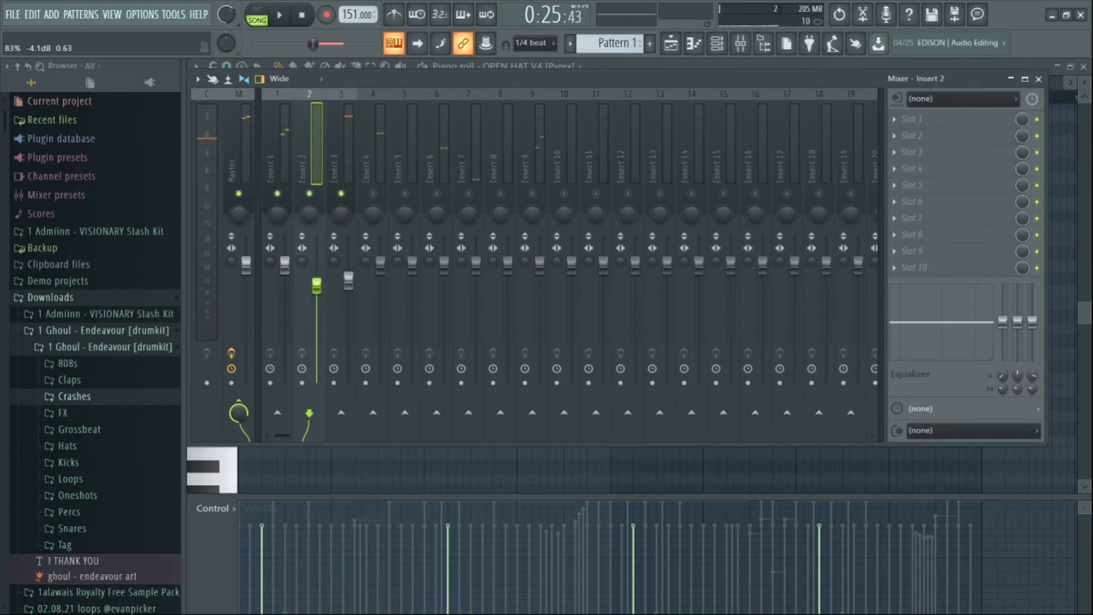
left_click_drag(316, 285, 316, 291)
key("space")
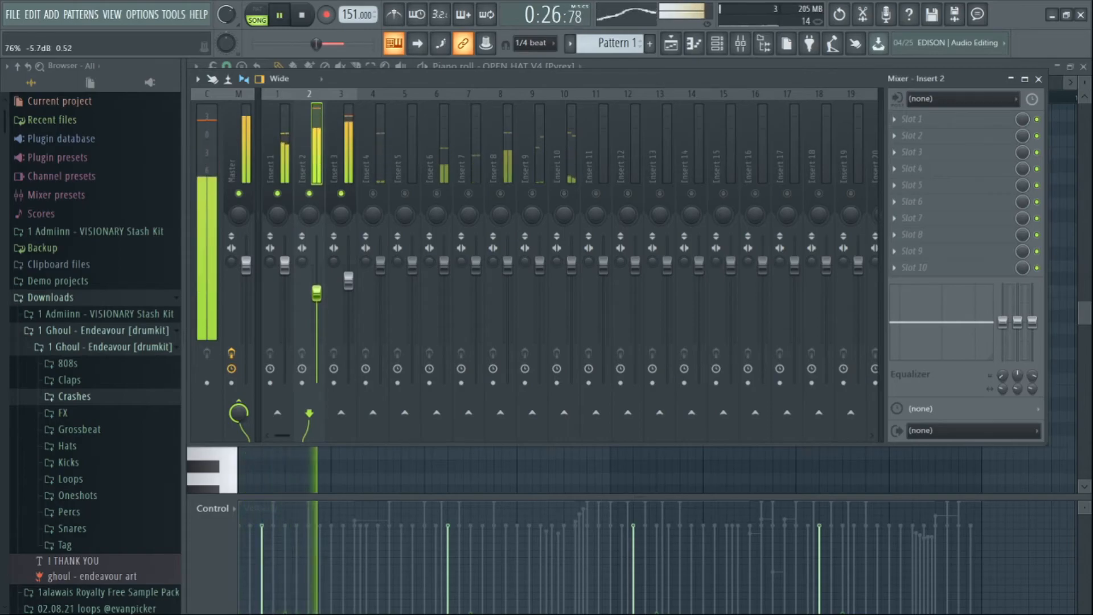
left_click(85, 330)
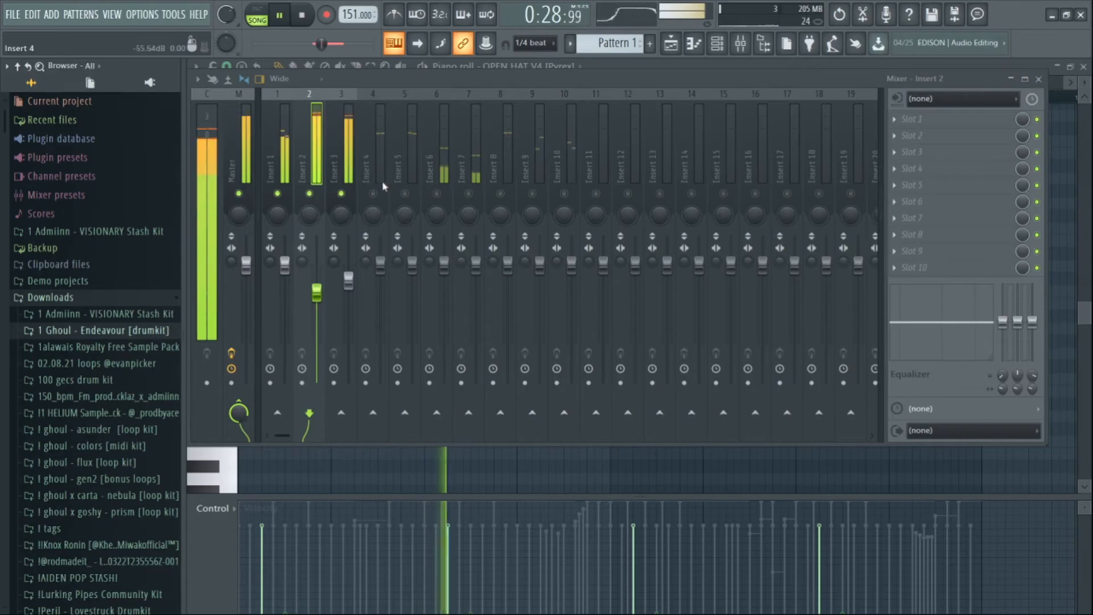
left_click_drag(319, 300, 321, 313)
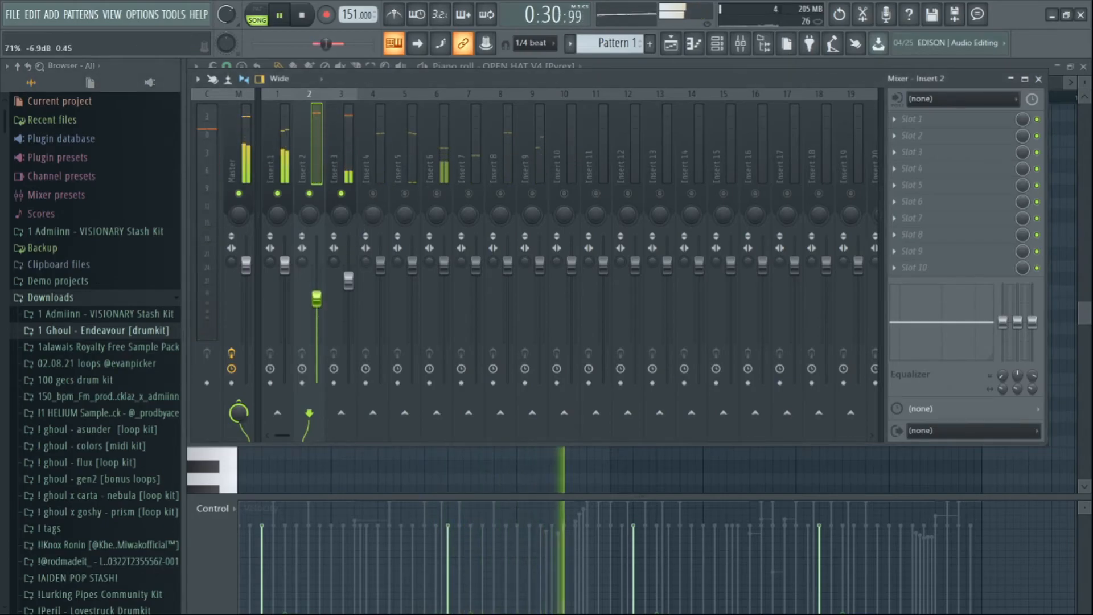
key("space")
- Check Insert 4's level during playback and raise Insert 5's volume to about 1.3 dB
left_click(380, 268)
key("space")
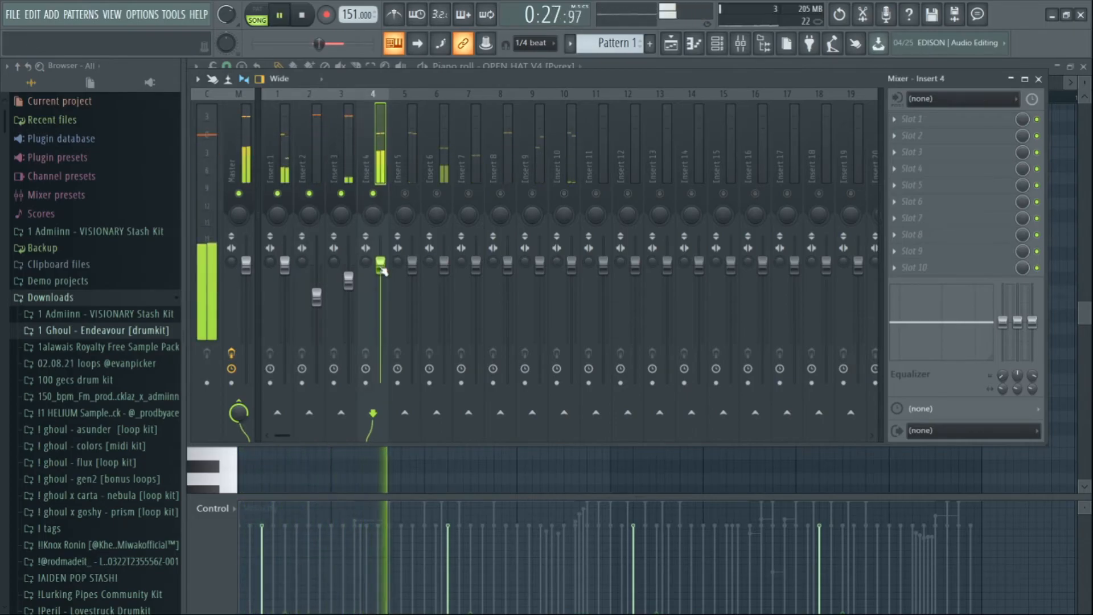
left_click_drag(420, 265, 419, 259)
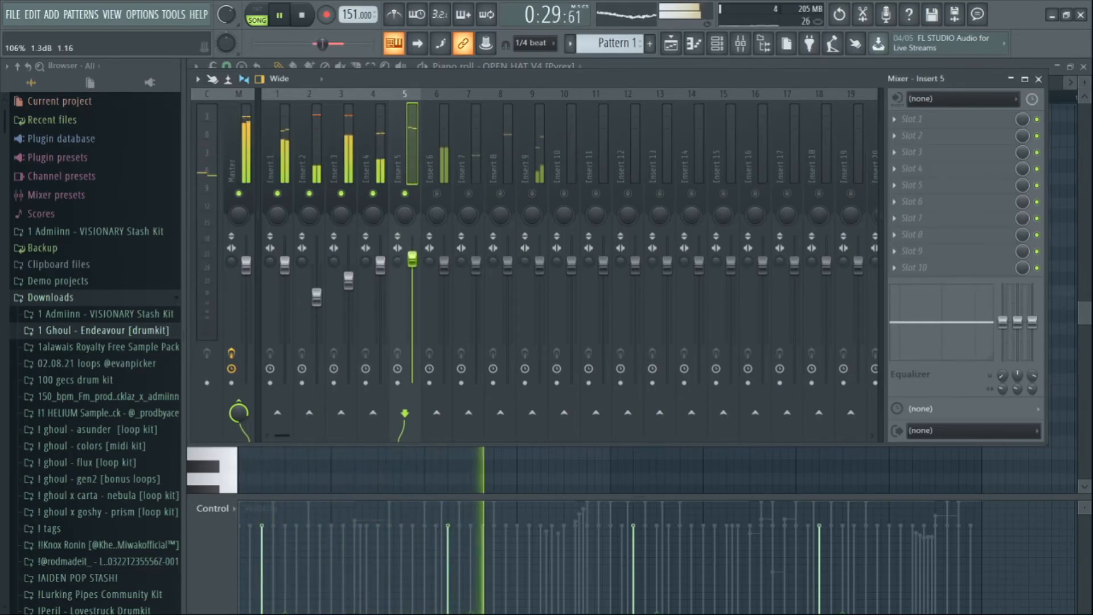
key("space")
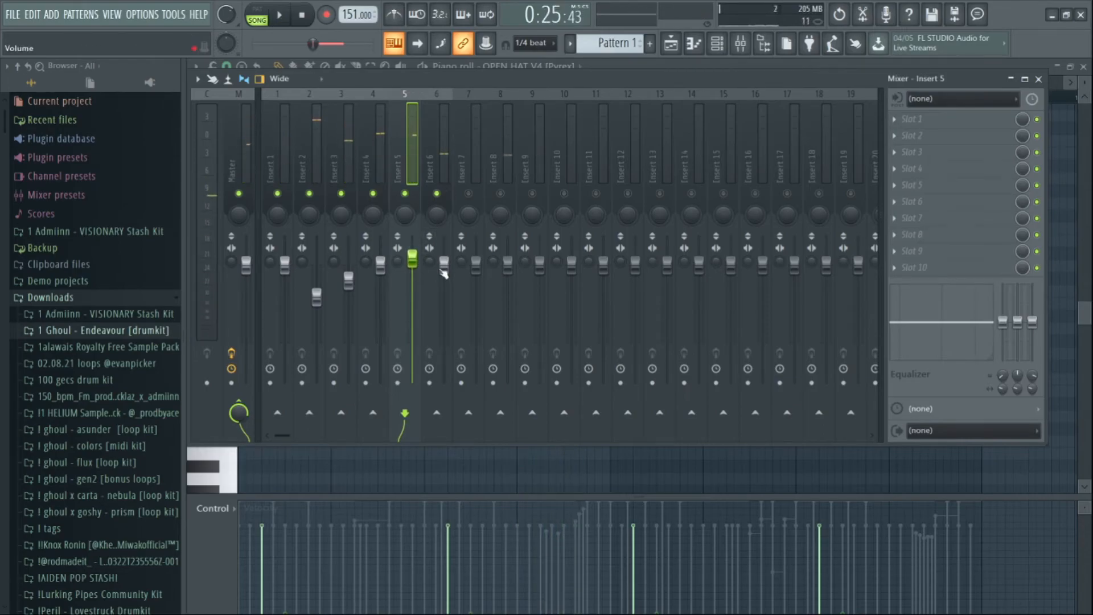
- Raise Insert 6's volume to about 1.1 dB while the beat plays
key("space")
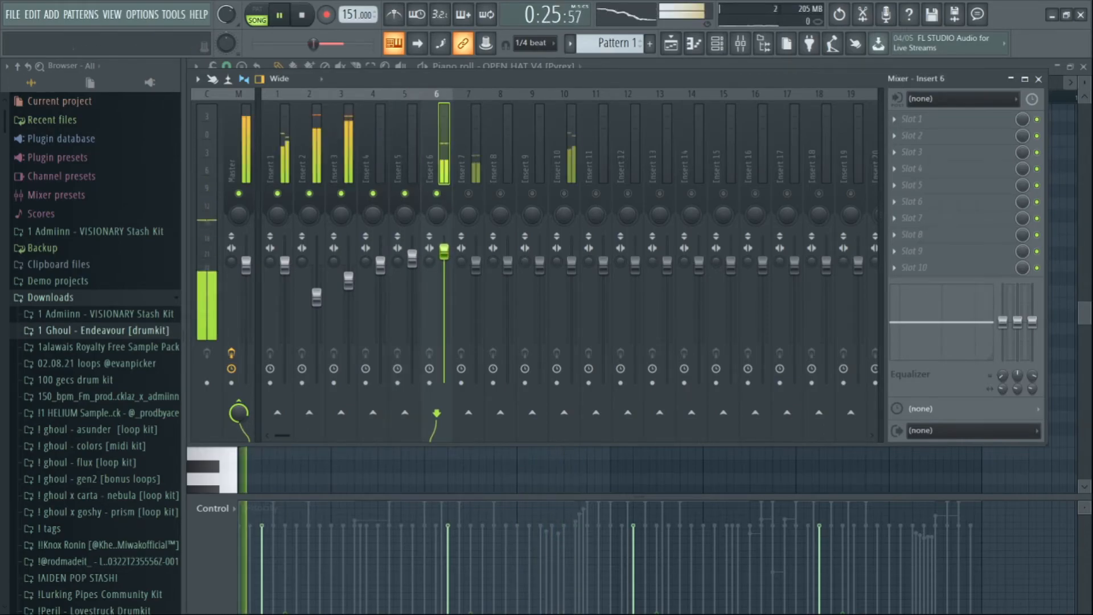
left_click_drag(445, 254, 444, 258)
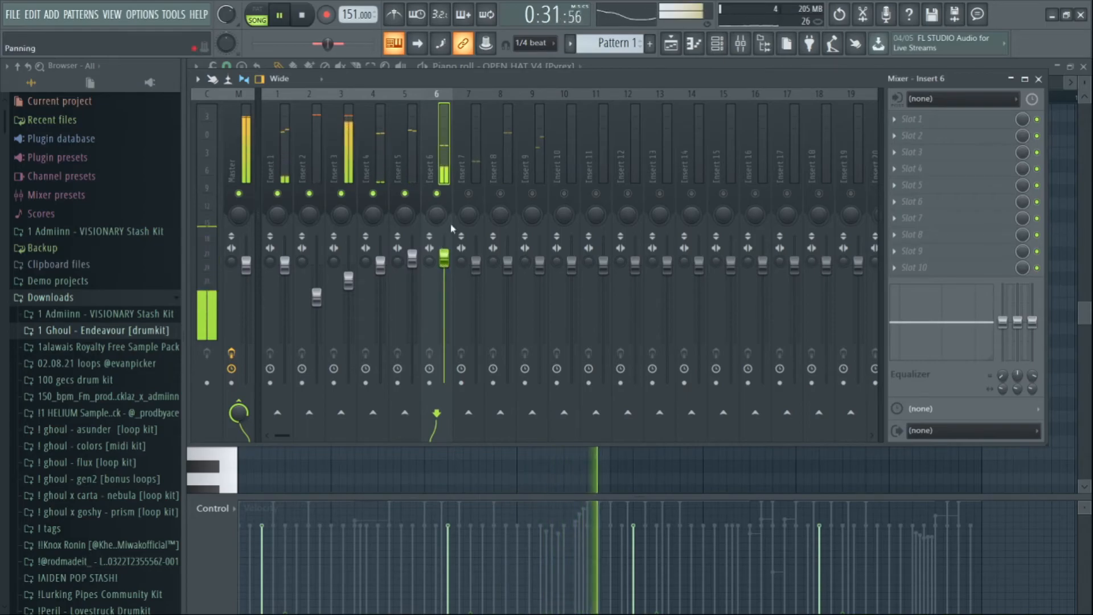
left_click_drag(447, 256, 447, 256)
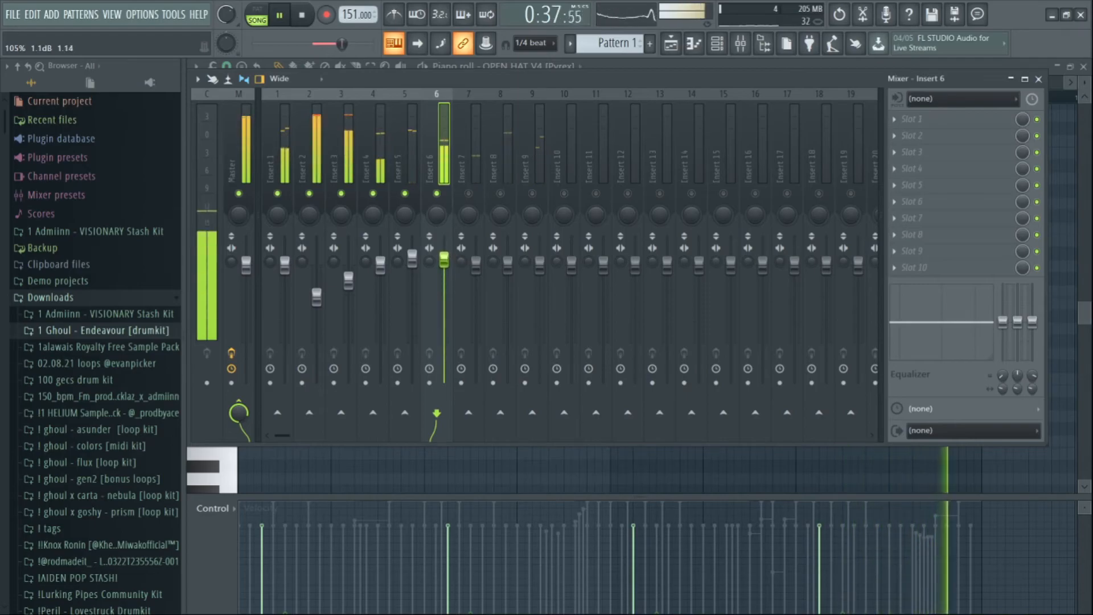
- Raise Insert 7's volume well above the default level and pan it partly left
key("space")
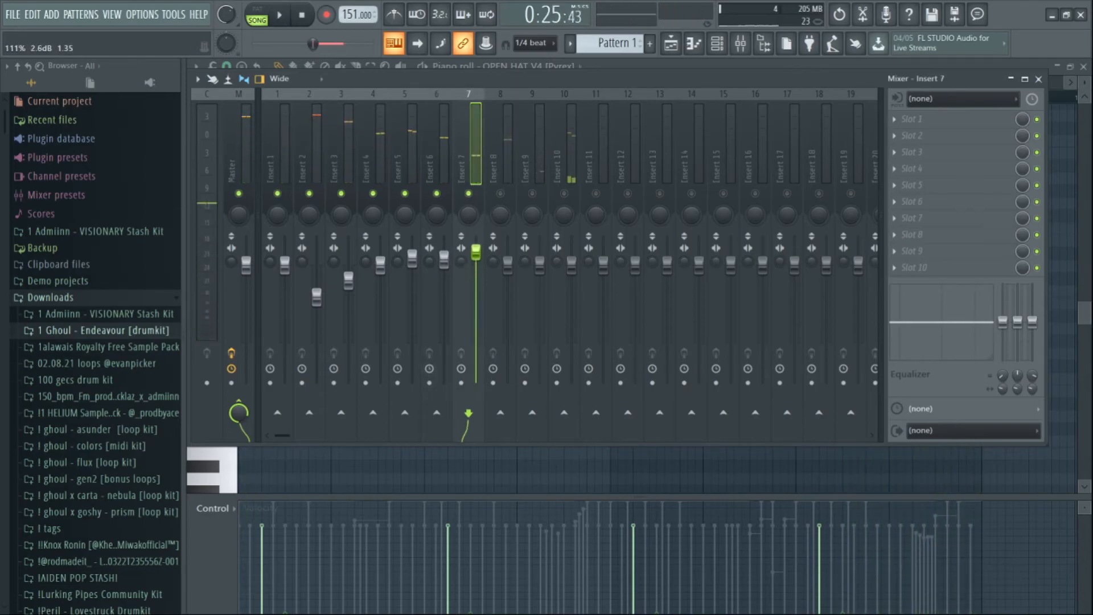
key("space")
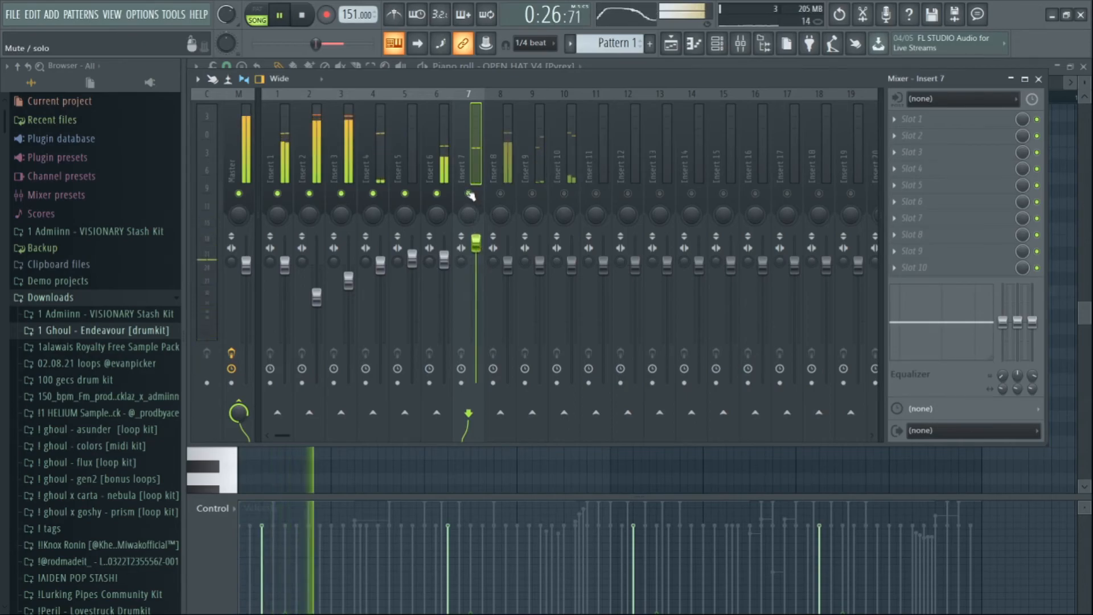
left_click_drag(476, 238, 475, 233)
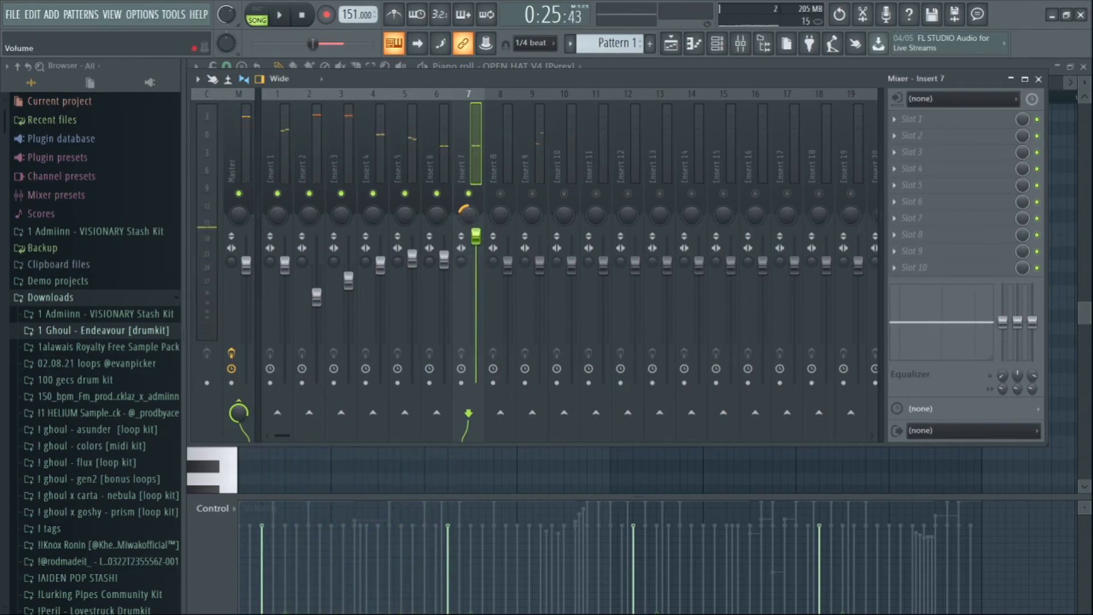
- Pan Insert 8 partly right, lower its volume well below the default, and reduce Insert 6's volume slightly
key("space")
left_click_drag(476, 240, 507, 278)
left_click(501, 193)
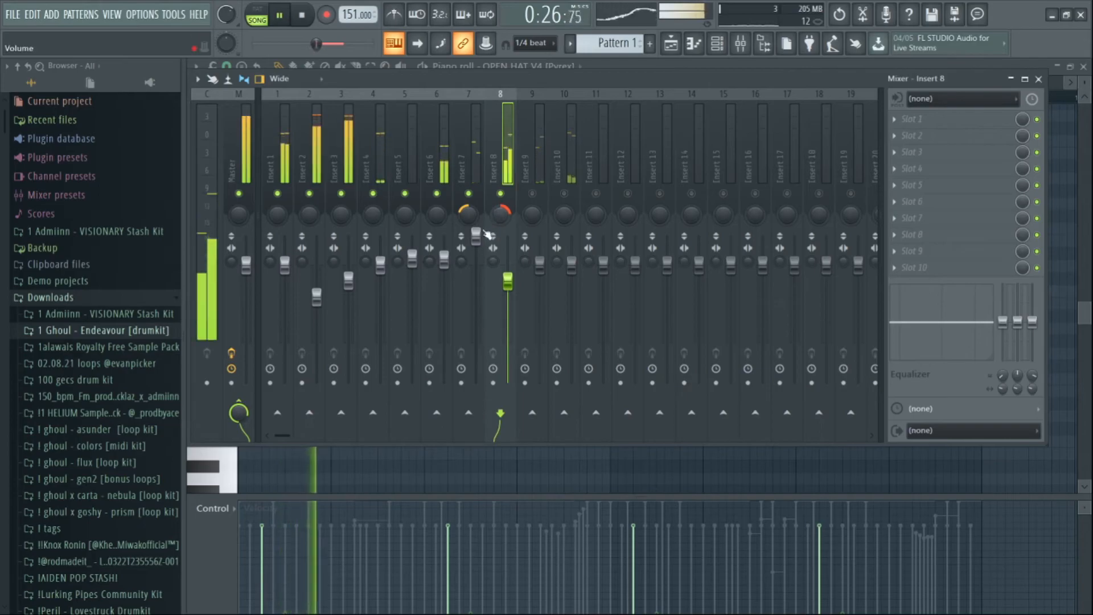
left_click(443, 260)
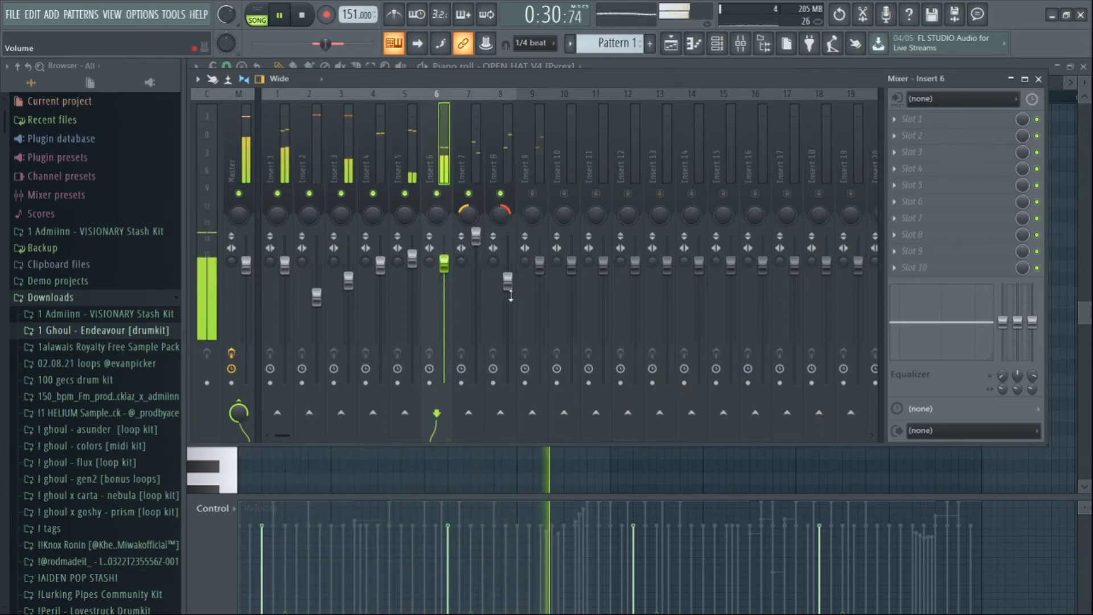
left_click_drag(507, 283, 507, 290)
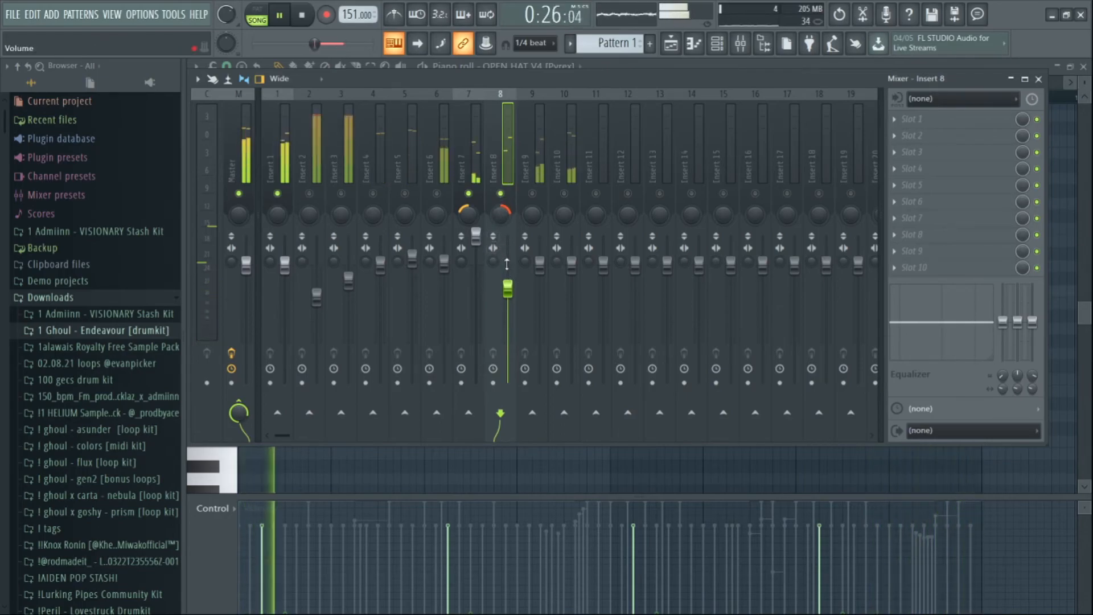
- Unmute Inserts 6, 4 and 9 during playback and lower Insert 9's volume slightly
left_click(438, 183)
left_click(437, 193)
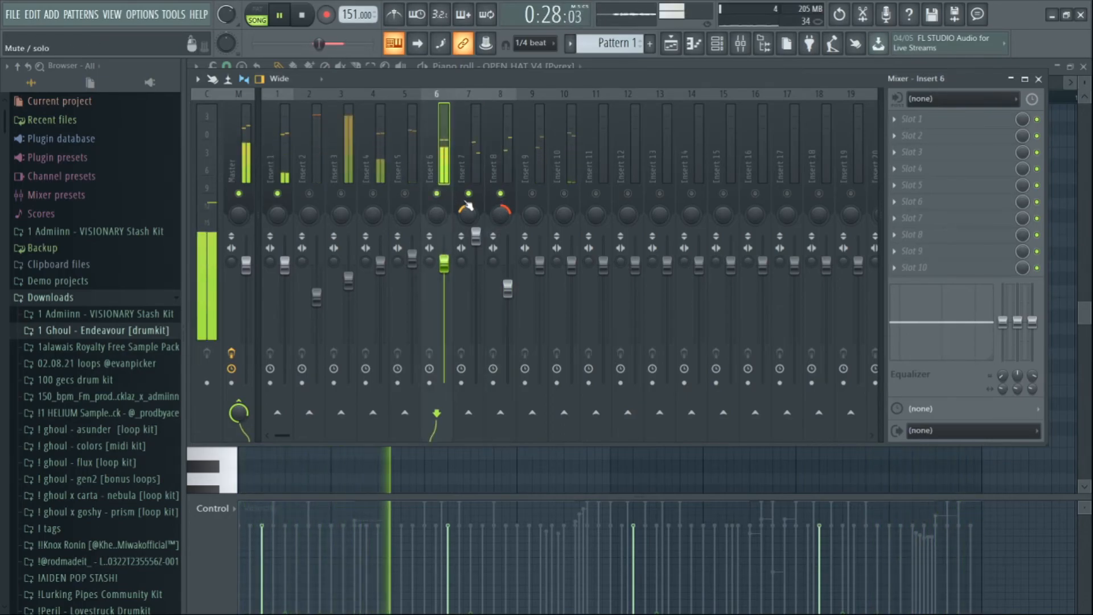
left_click(373, 194)
left_click_drag(509, 288, 540, 273)
left_click(534, 195)
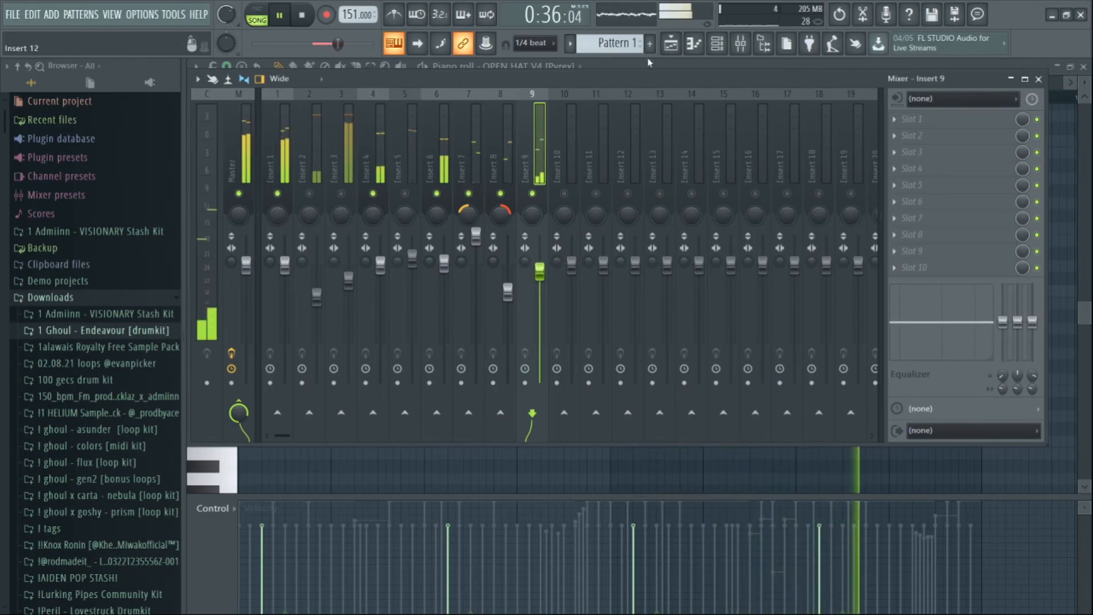
left_click(671, 43)
left_click(635, 105)
scroll(635, 105, "up", 5)
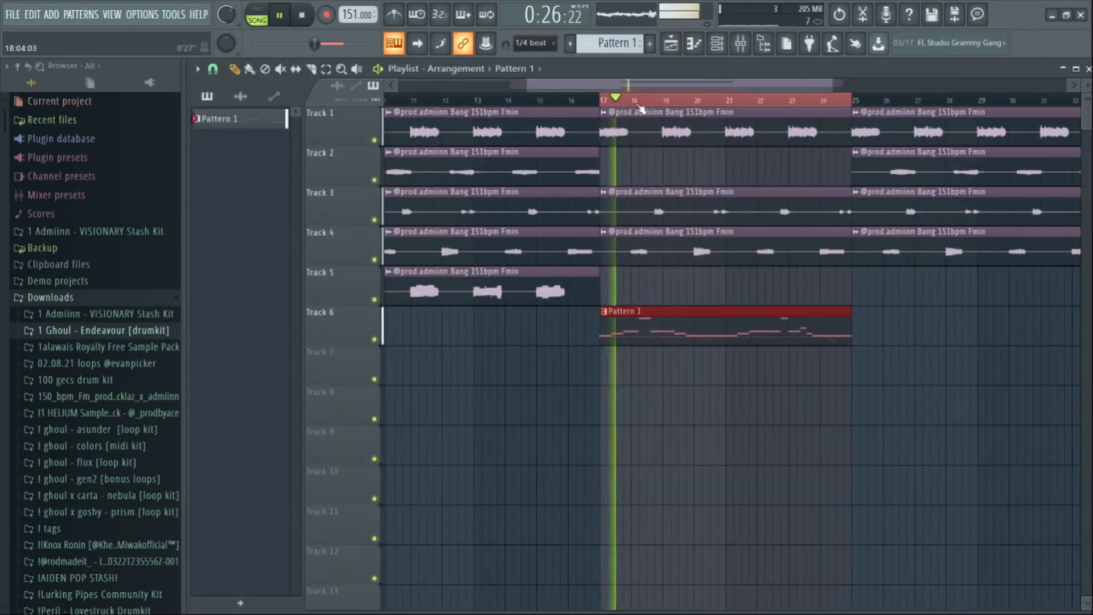
left_click_drag(649, 86, 685, 87)
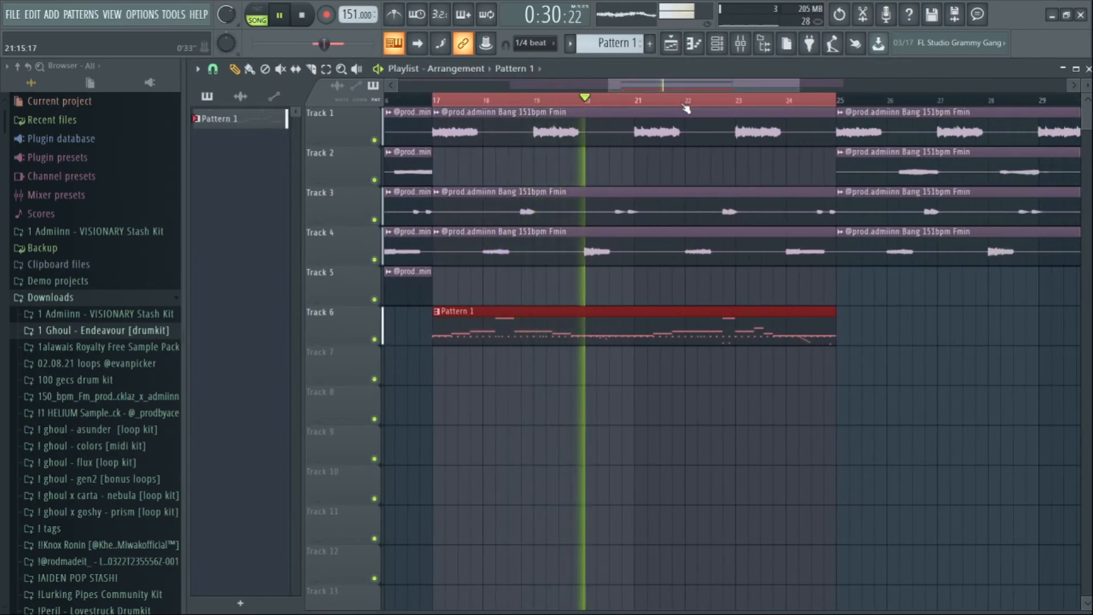
scroll(686, 108, "down", 5)
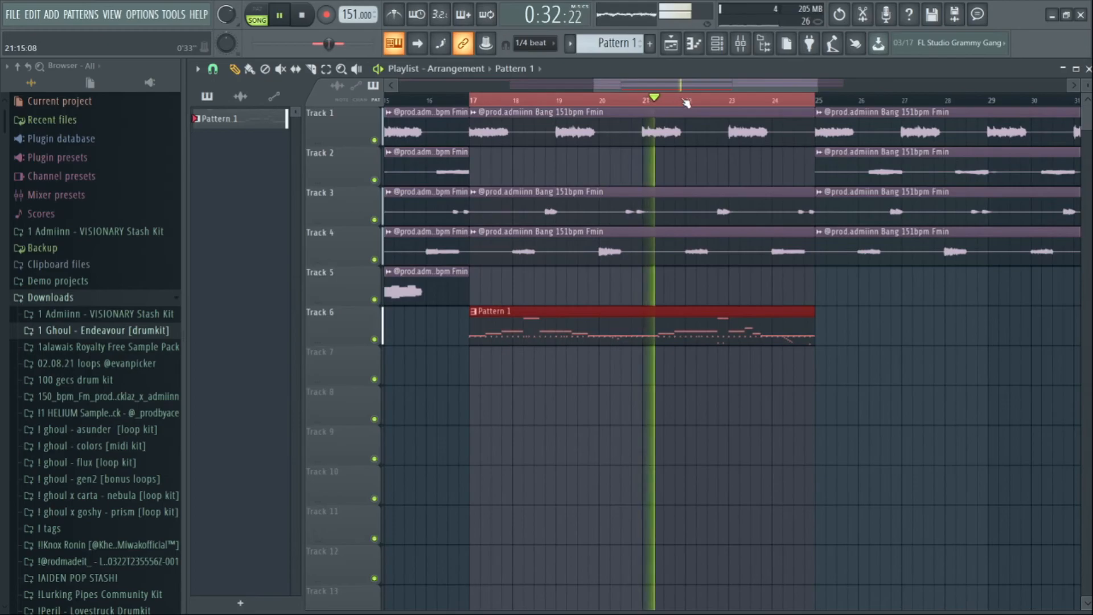
- Solo Insert 6 in the mixer, raise its volume slightly, and unmute Inserts 2 to 5 during playback
left_click(740, 43)
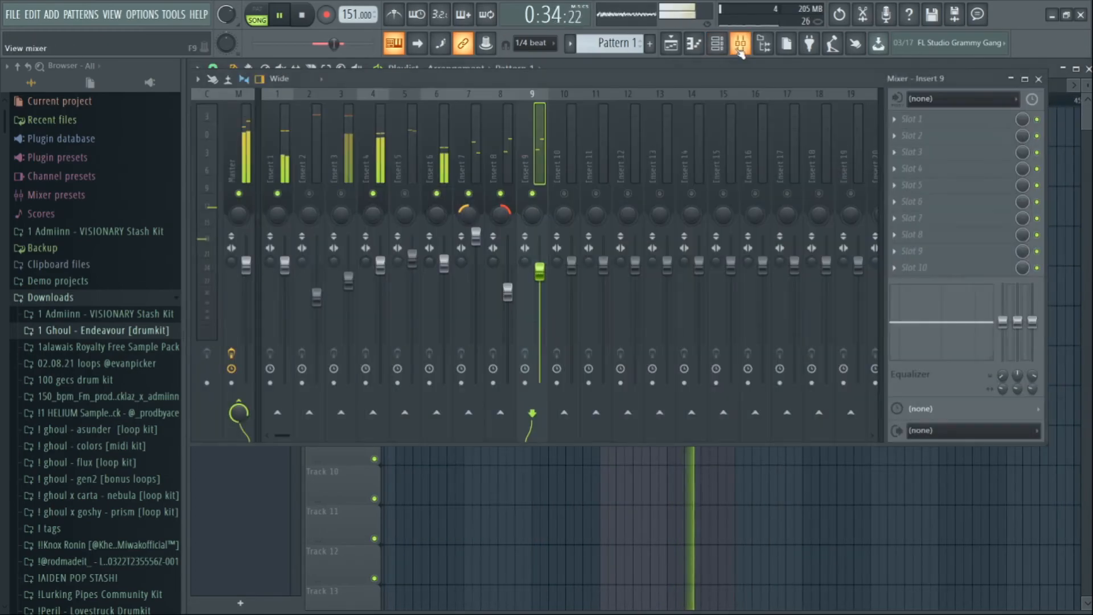
left_click(415, 259)
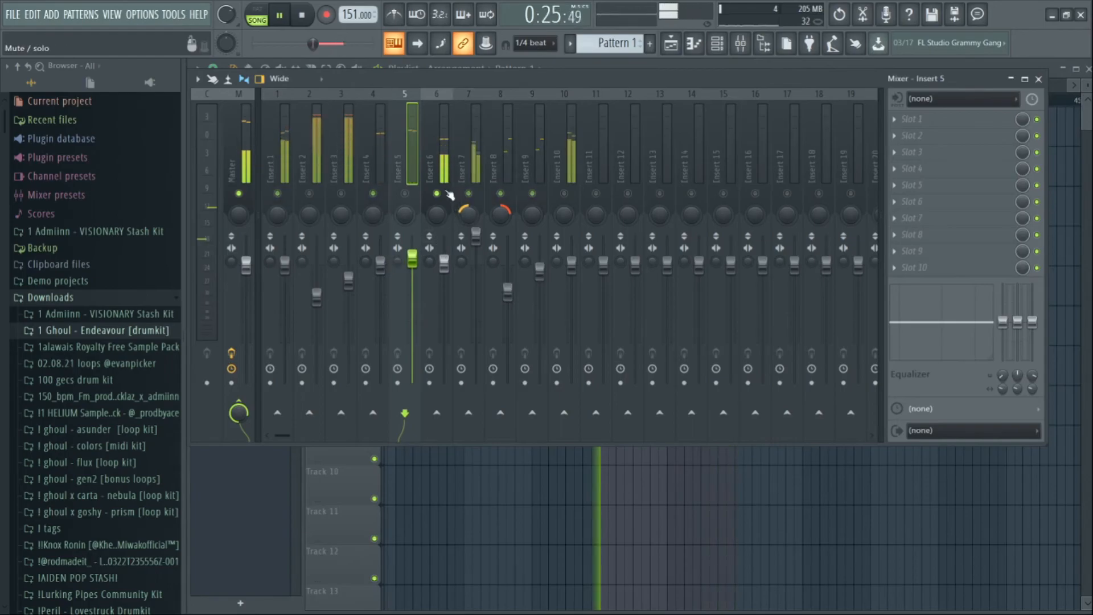
left_click(446, 260)
right_click(342, 194)
left_click(373, 193)
left_click(309, 193)
left_click(405, 193)
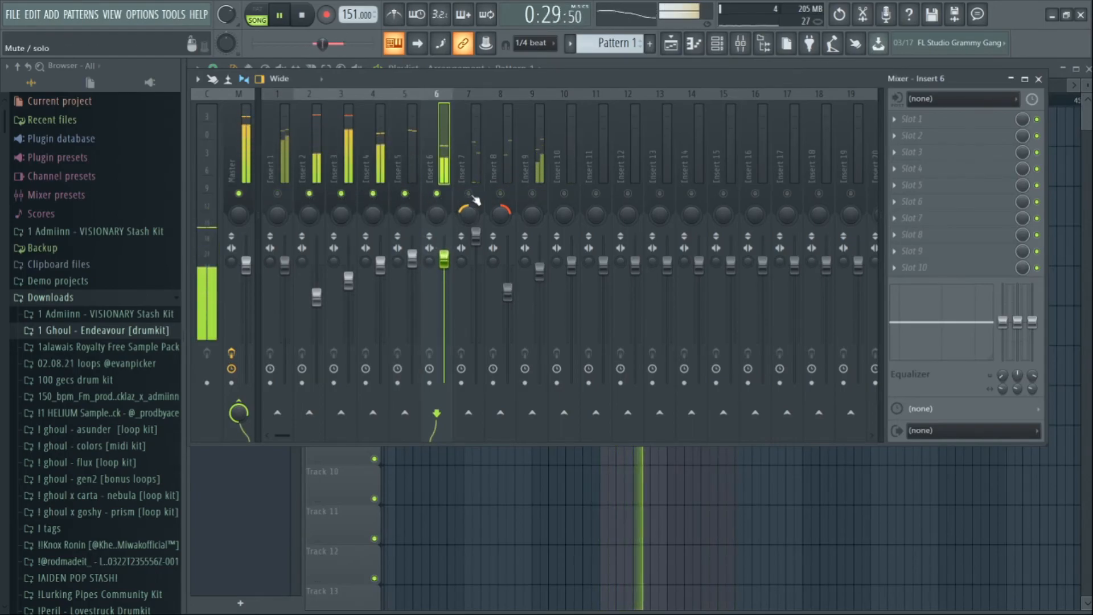
- Unmute Inserts 7 to 10 and all remaining mixer tracks, and lower Insert 10's volume slightly
left_click(468, 193)
left_click(501, 194)
left_click(532, 194)
left_click(564, 194)
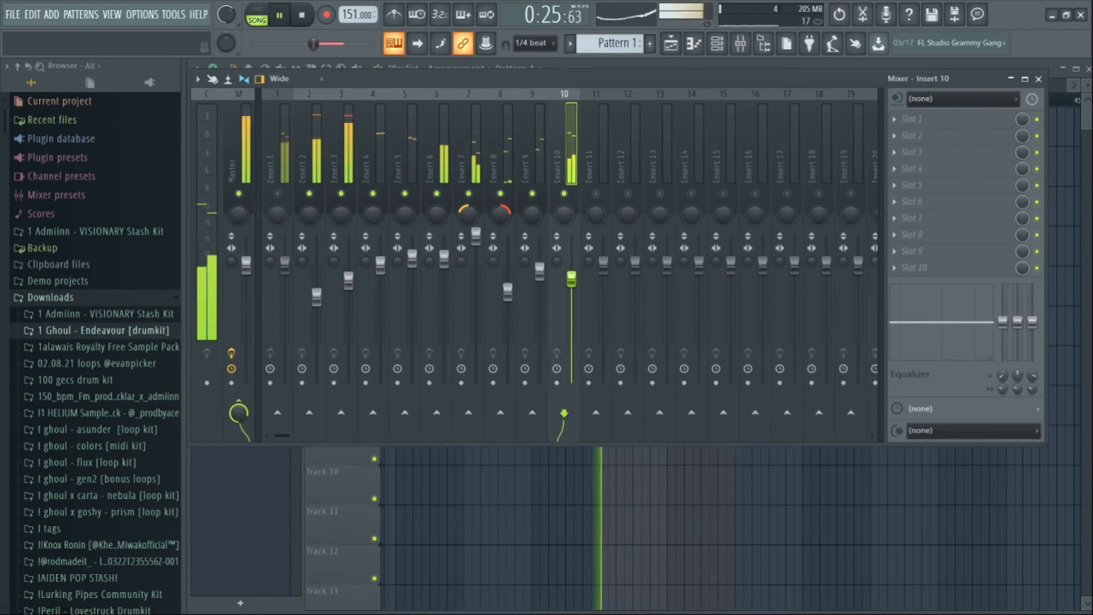
right_click(564, 194)
right_click(566, 194)
- Pause playback, add Fruity Delay 3 to Insert 10 with its wet input level reduced, and resume playing
key("space")
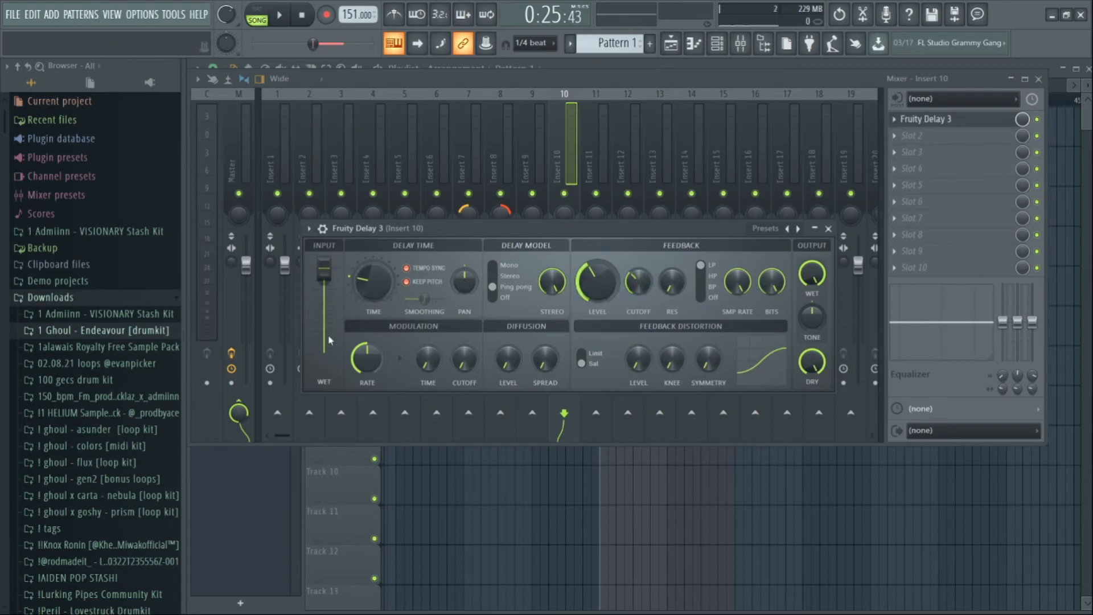
left_click_drag(323, 267, 323, 283)
key("space")
- Raise Insert 10's volume slightly and lower Insert 1's volume to about -1.3 dB
left_click(578, 198)
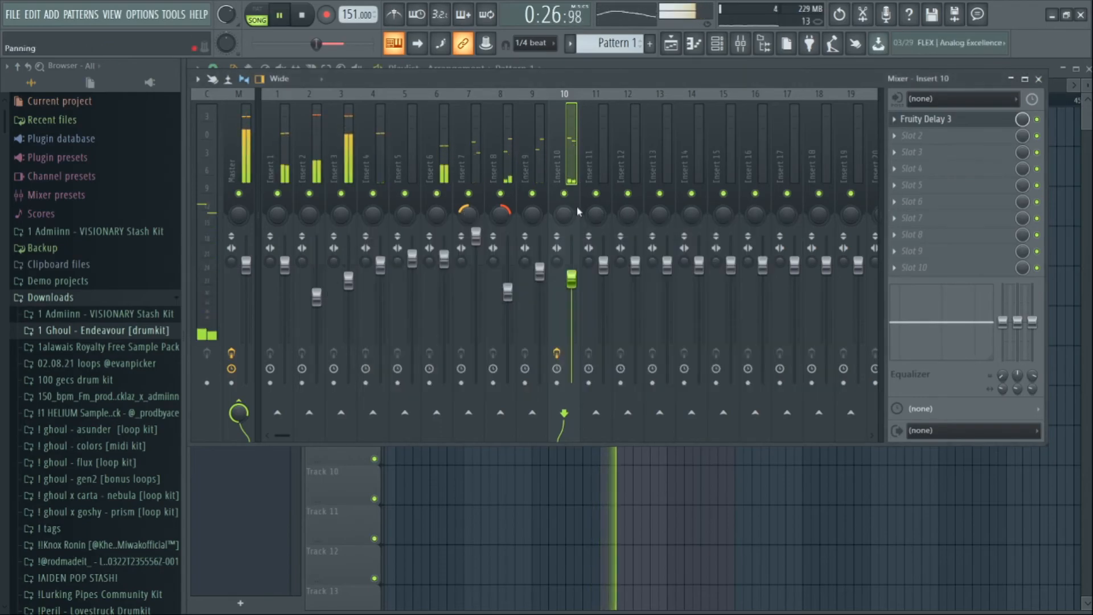
left_click_drag(574, 279, 578, 277)
left_click_drag(291, 265, 295, 274)
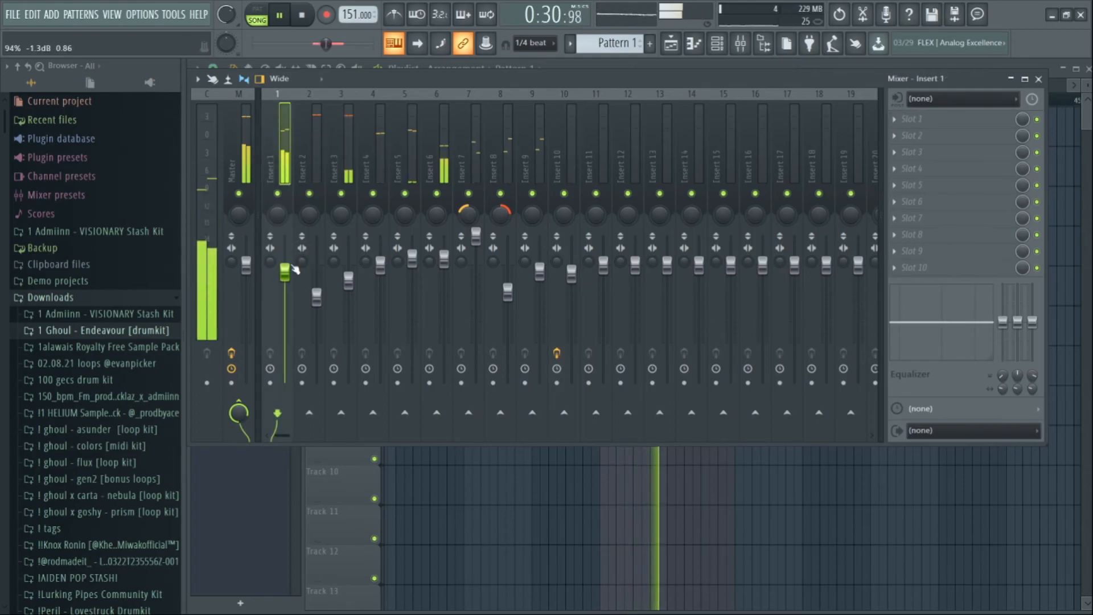
- Clear the looped time selection over bars 17 to 24 in the playlist and stop playback
left_click(672, 45)
left_click(643, 352)
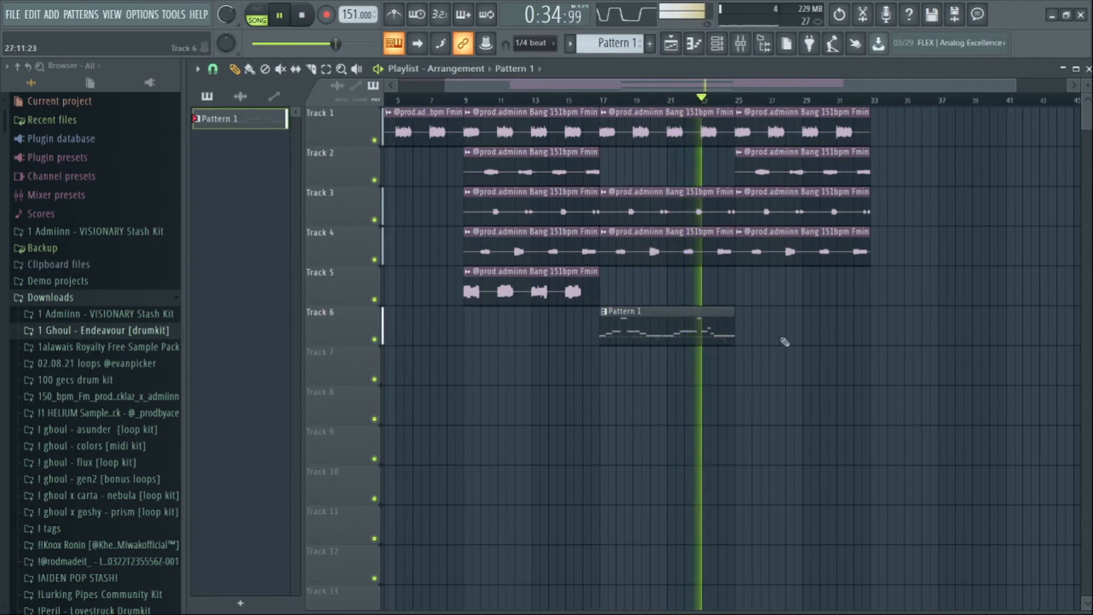
key("space")
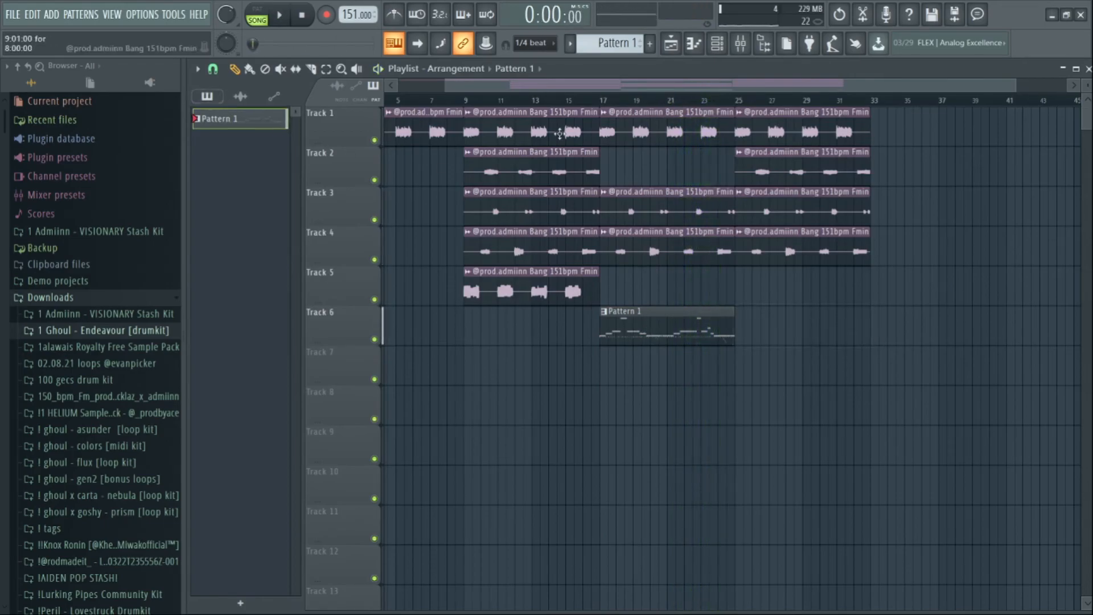
scroll(610, 111, "down", 5)
scroll(614, 166, "up", 5)
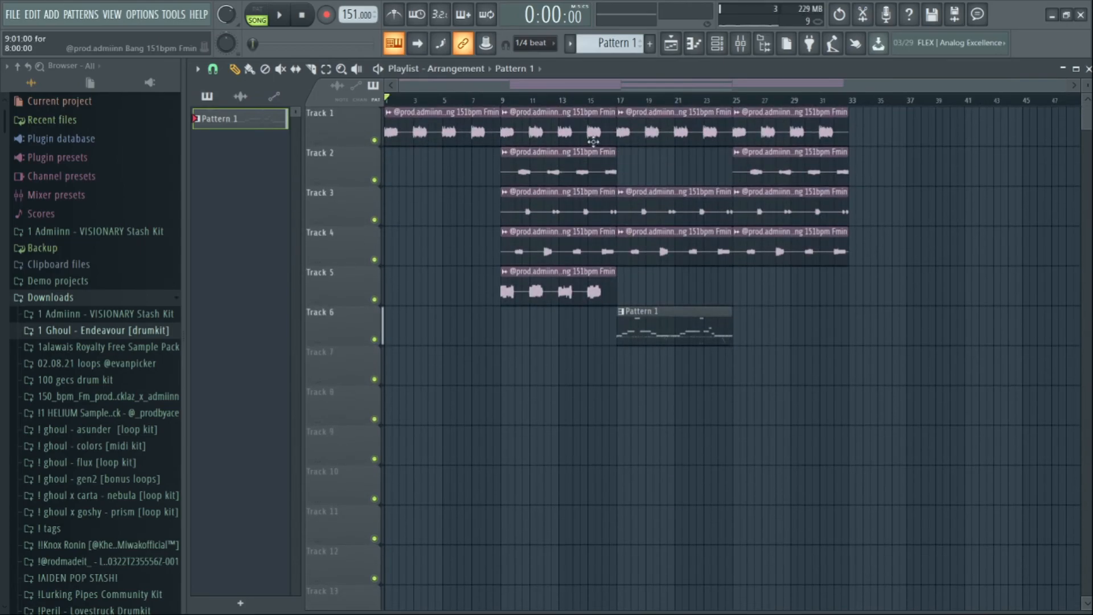